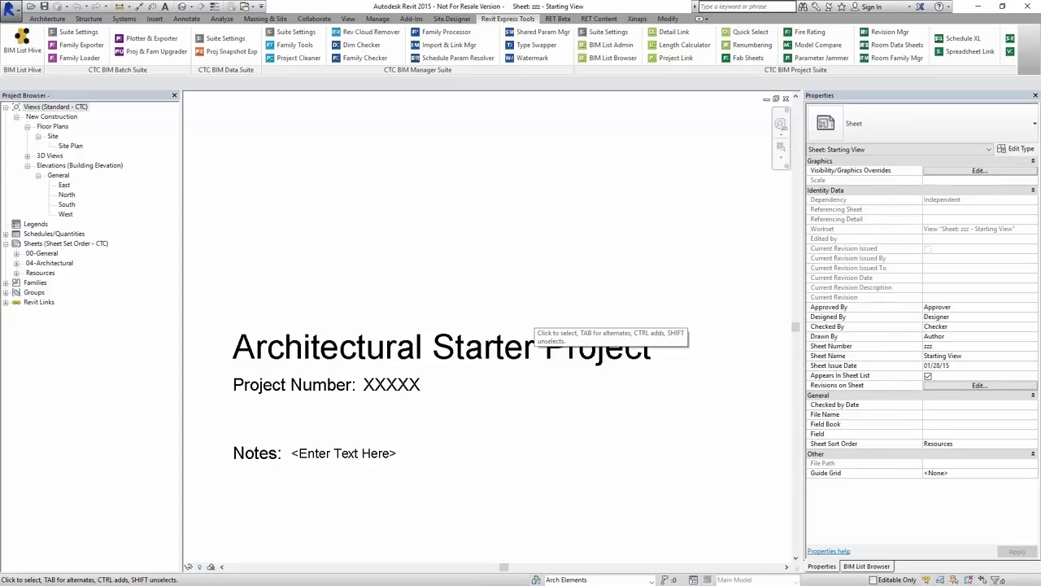
# - Select and then deselect the sheet's title block, and bring up the Manage tools
pyautogui.click(365, 298)
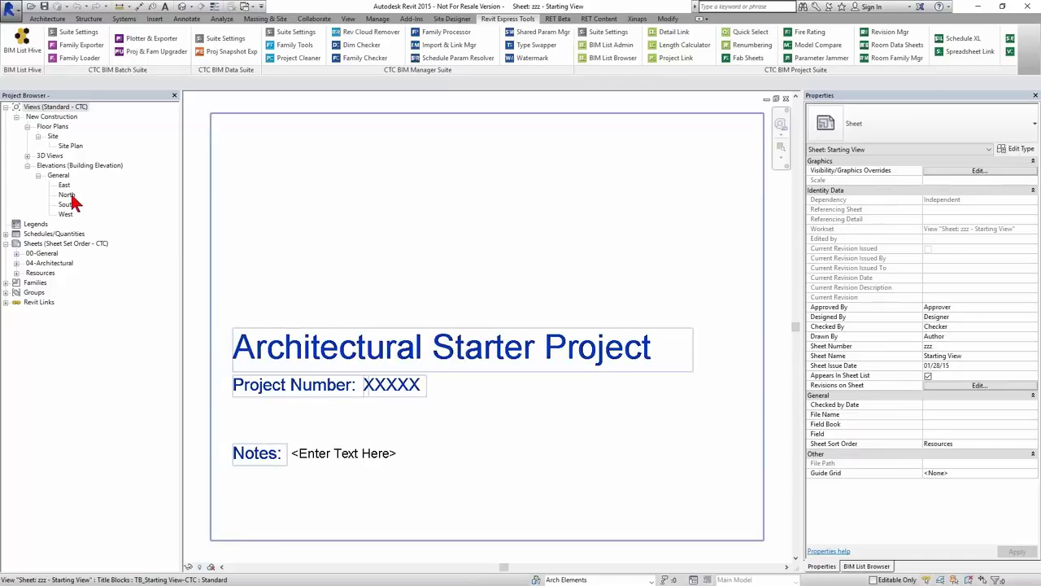
pyautogui.click(424, 127)
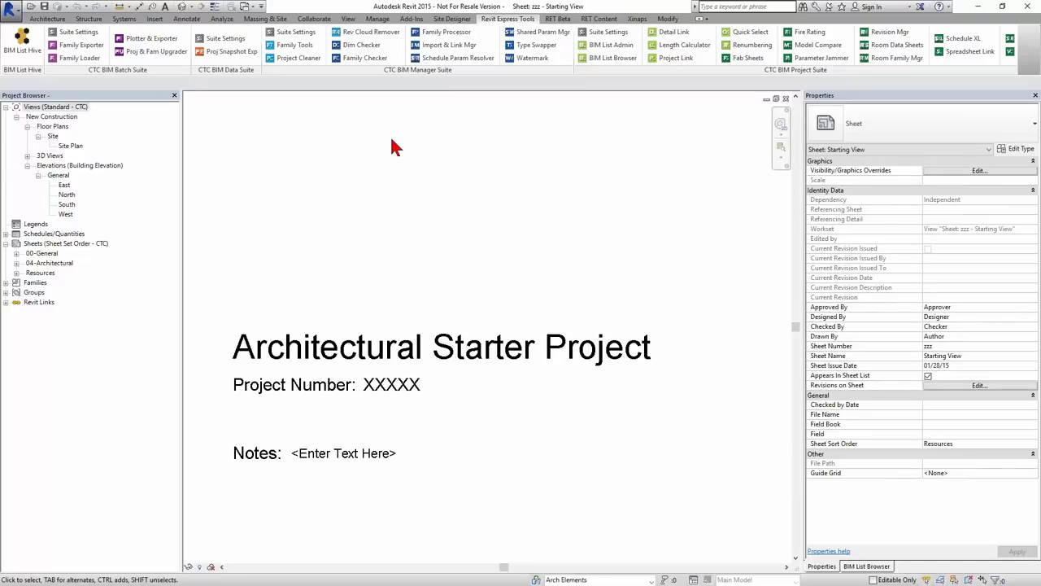
pyautogui.click(377, 19)
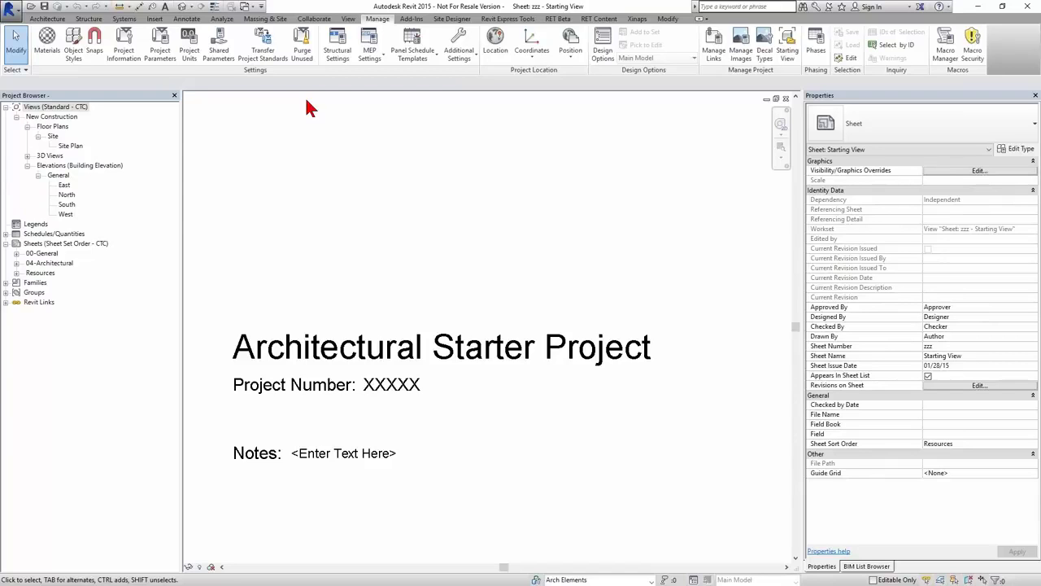
# - Add a Rooms project parameter named Design Area, type Area, grouped under Dimensions
pyautogui.click(160, 47)
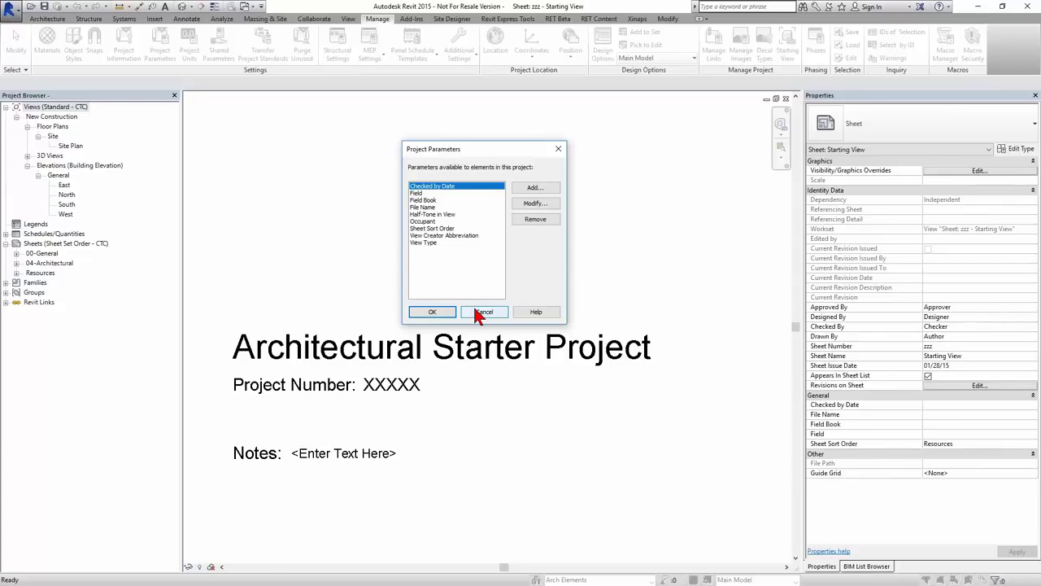
pyautogui.click(535, 187)
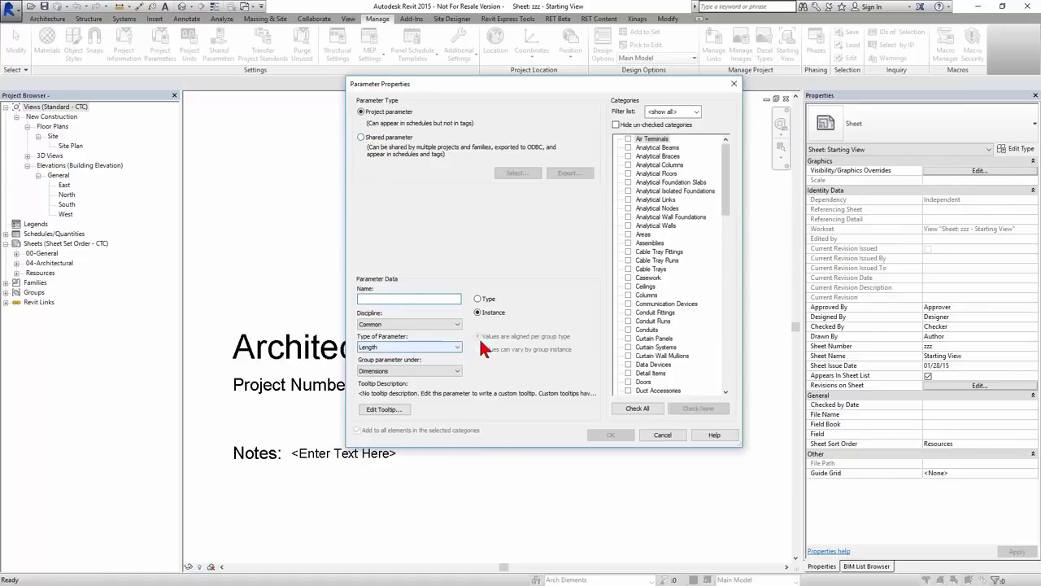
pyautogui.moveTo(726, 183); pyautogui.dragTo(722, 323)
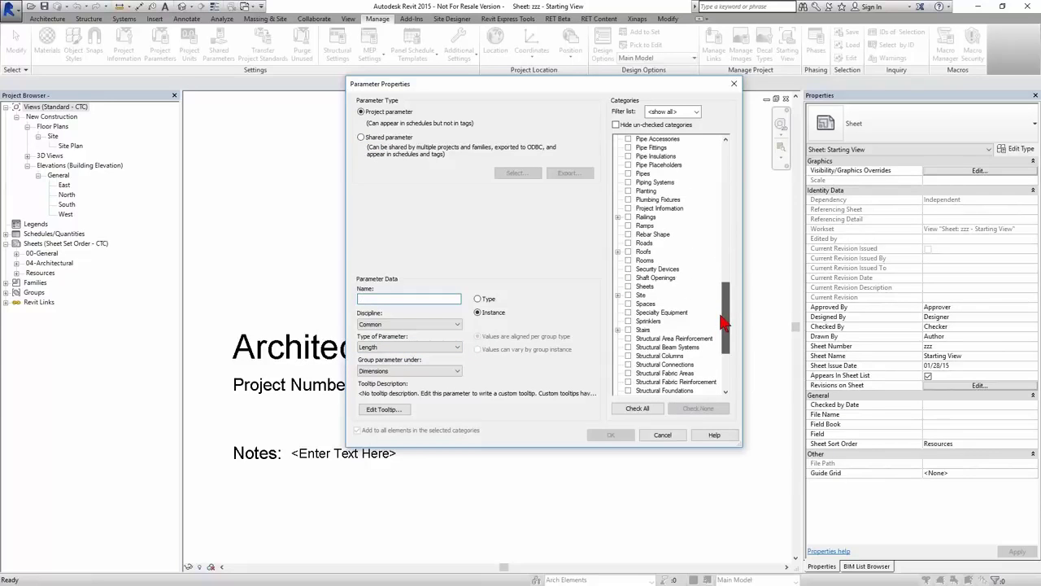
pyautogui.click(628, 259)
pyautogui.click(404, 299)
pyautogui.write('Des')
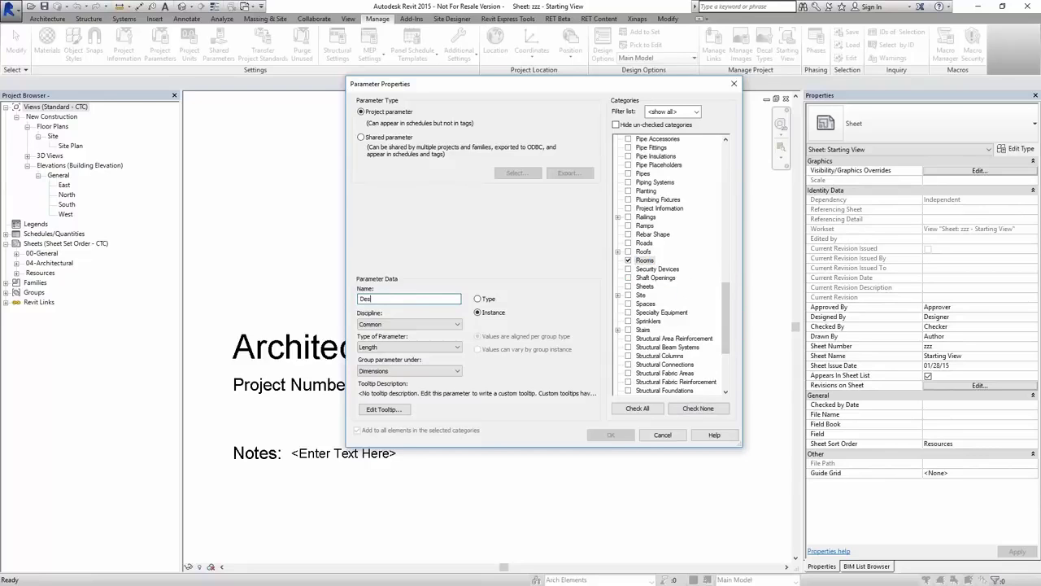
pyautogui.write('ign Area')
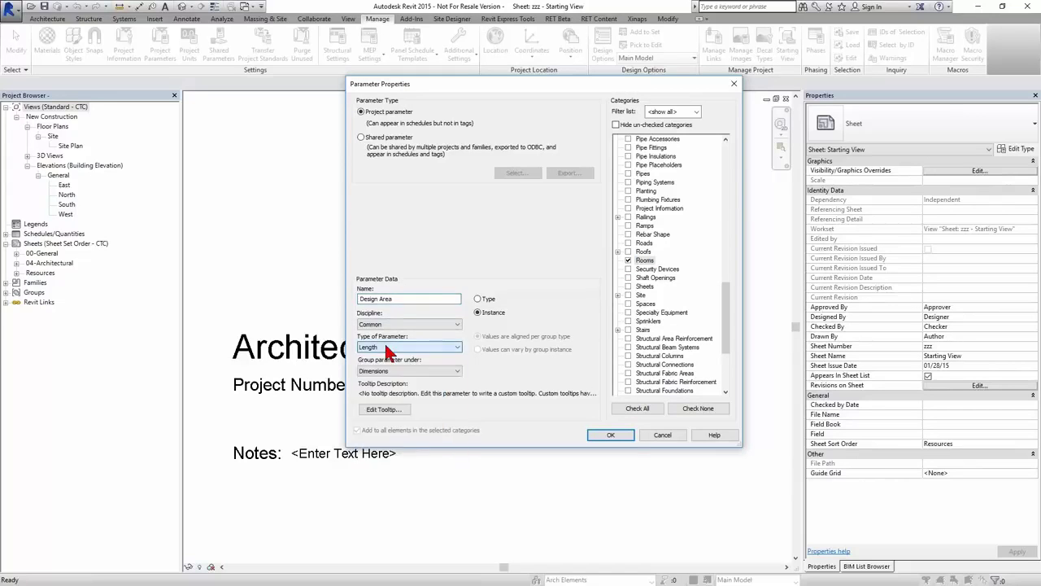
pyautogui.click(413, 371)
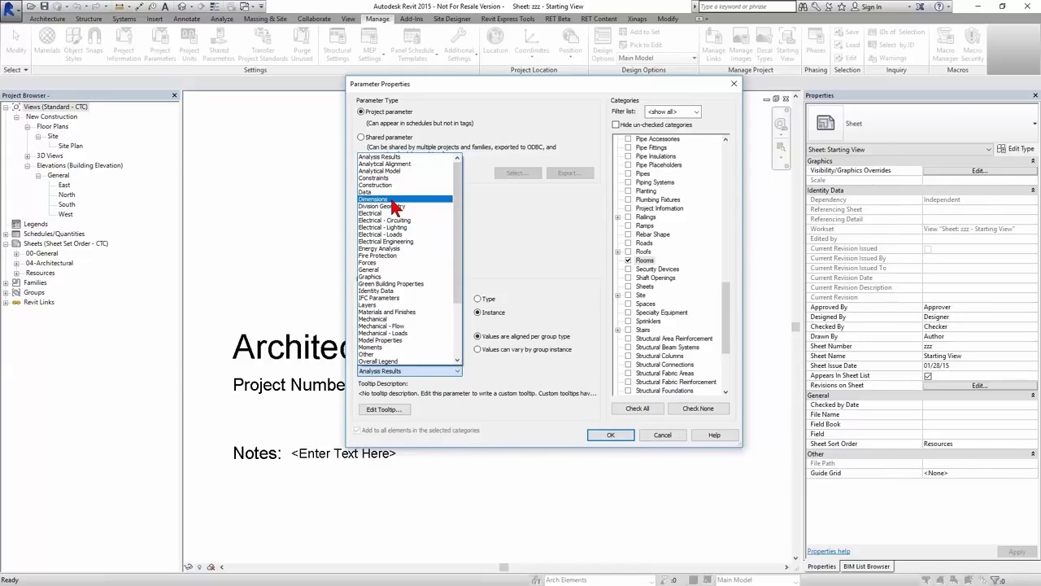
pyautogui.click(392, 200)
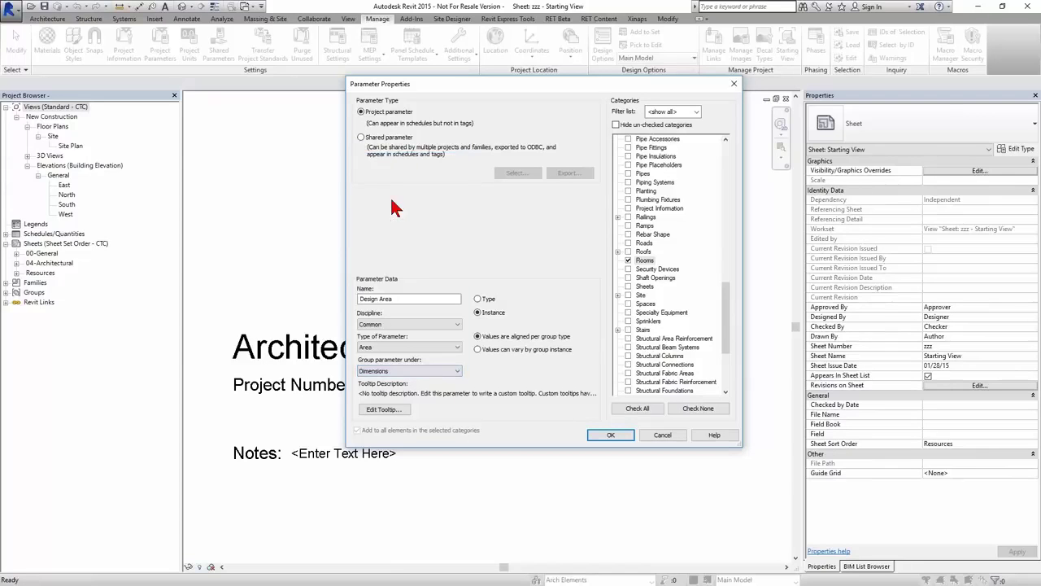
pyautogui.click(388, 300)
pyautogui.tripleClick(400, 300)
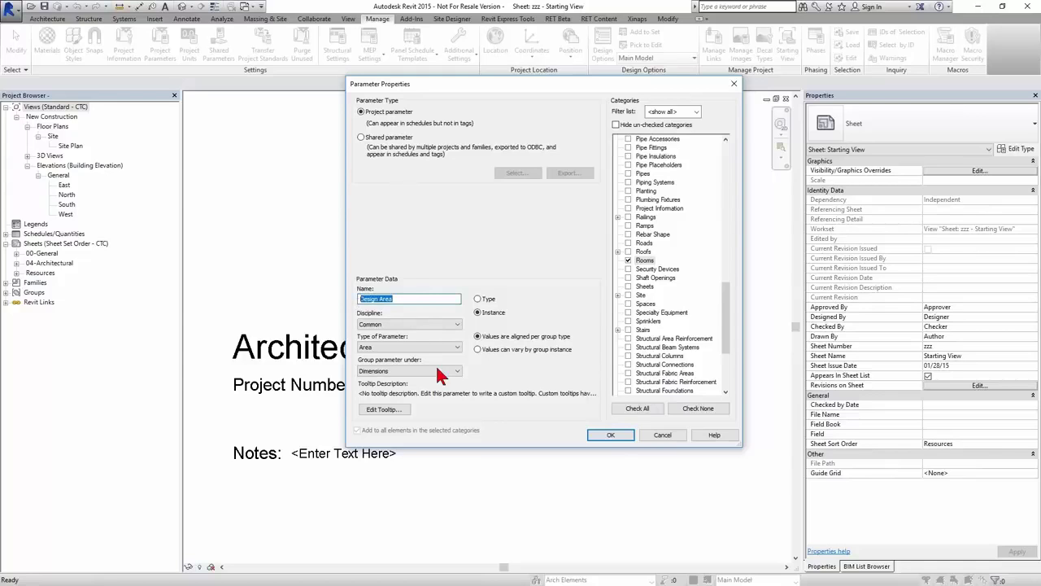
pyautogui.click(611, 436)
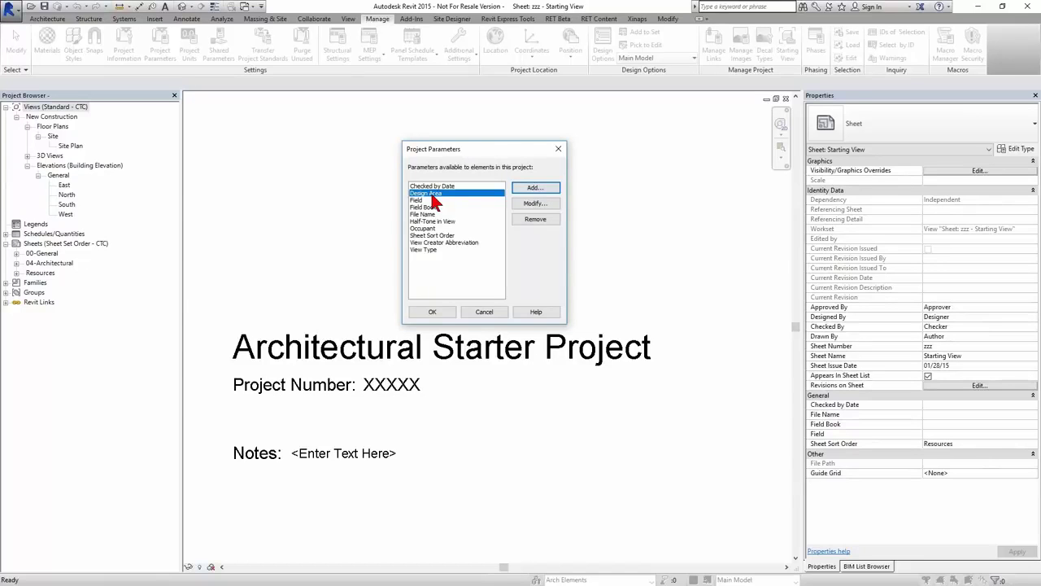
pyautogui.click(439, 313)
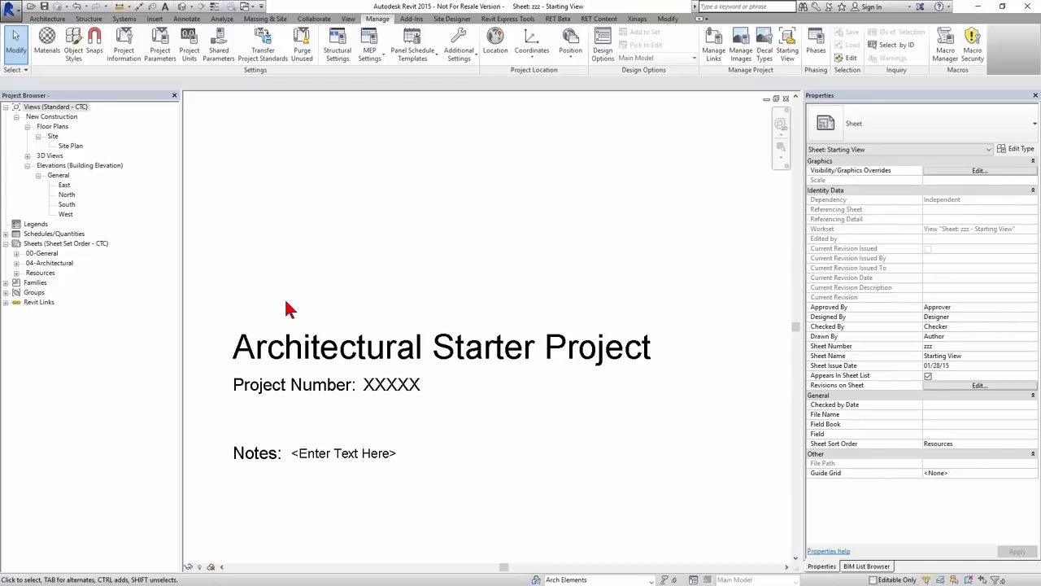
# - Open the Site Plan, place one room, and enable temporary view properties
pyautogui.doubleClick(78, 147)
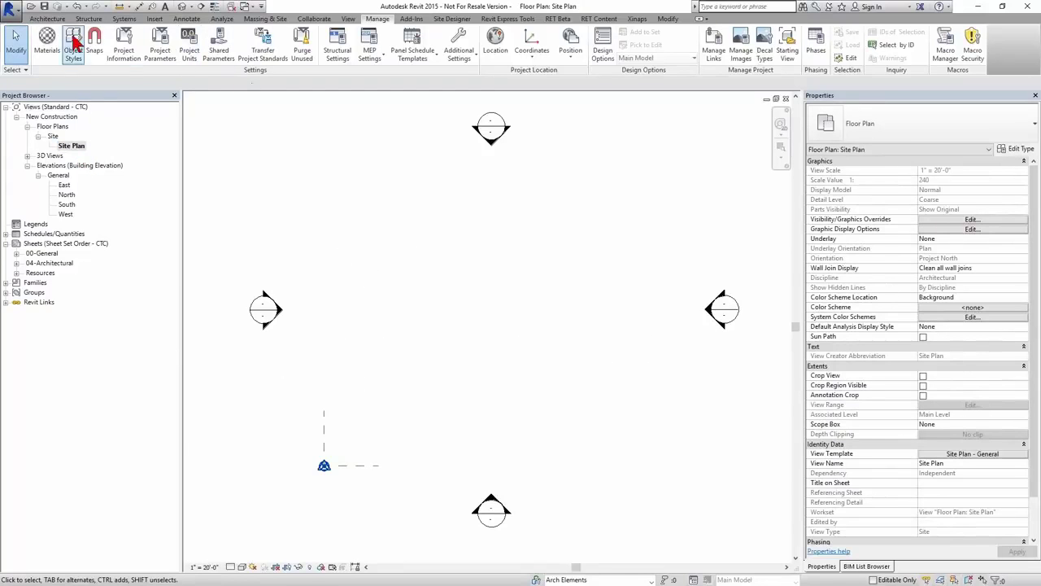
pyautogui.click(48, 18)
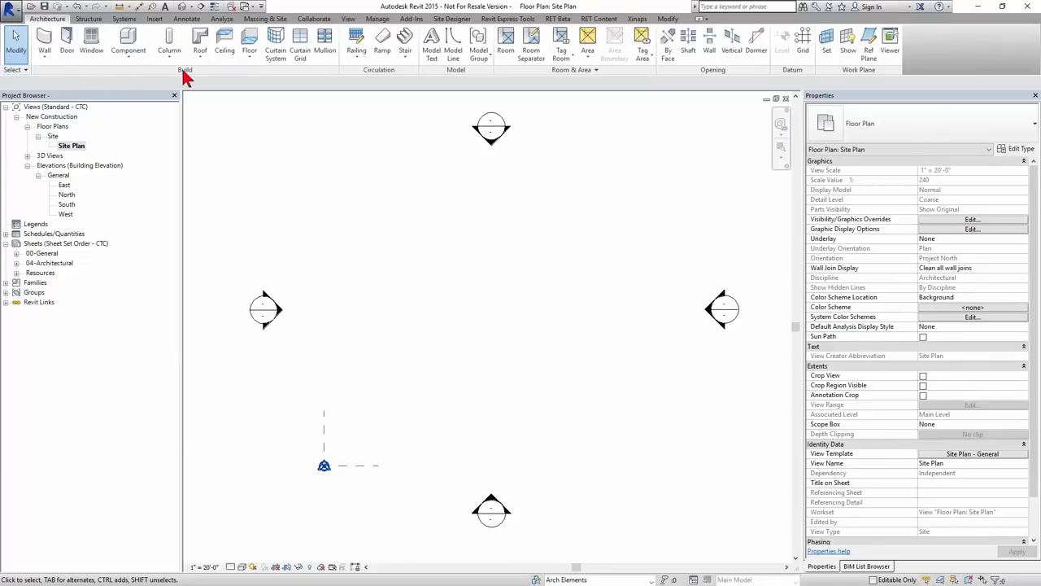
pyautogui.click(507, 49)
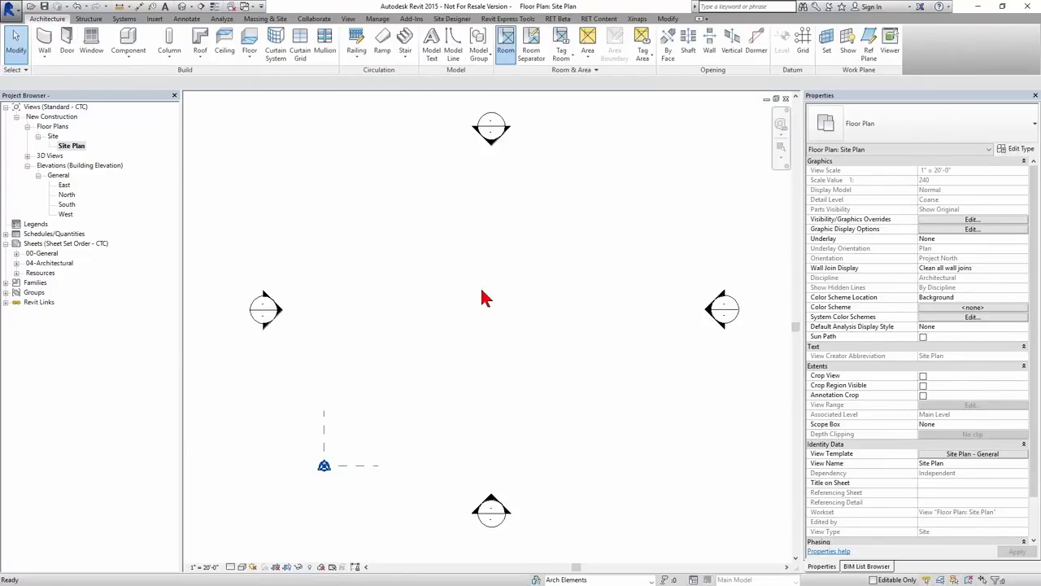
pyautogui.click(492, 292)
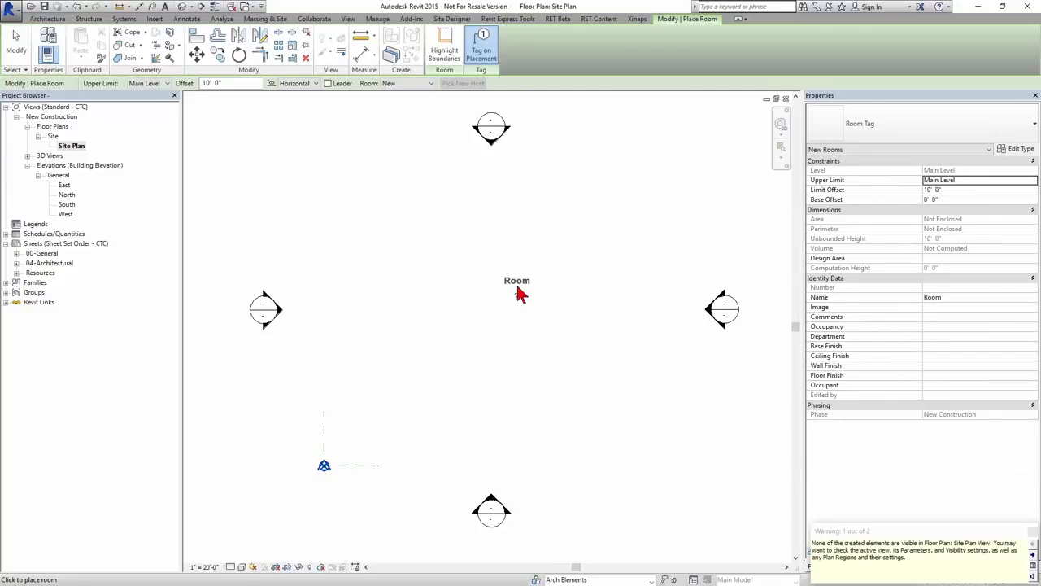
pyautogui.press('Escape')
pyautogui.press('Escape')
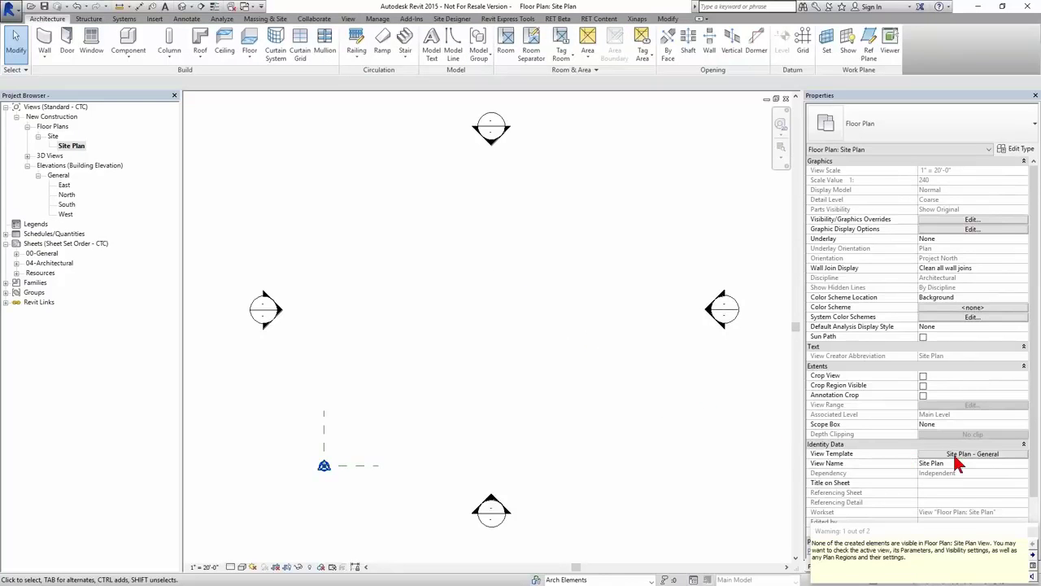
pyautogui.click(333, 568)
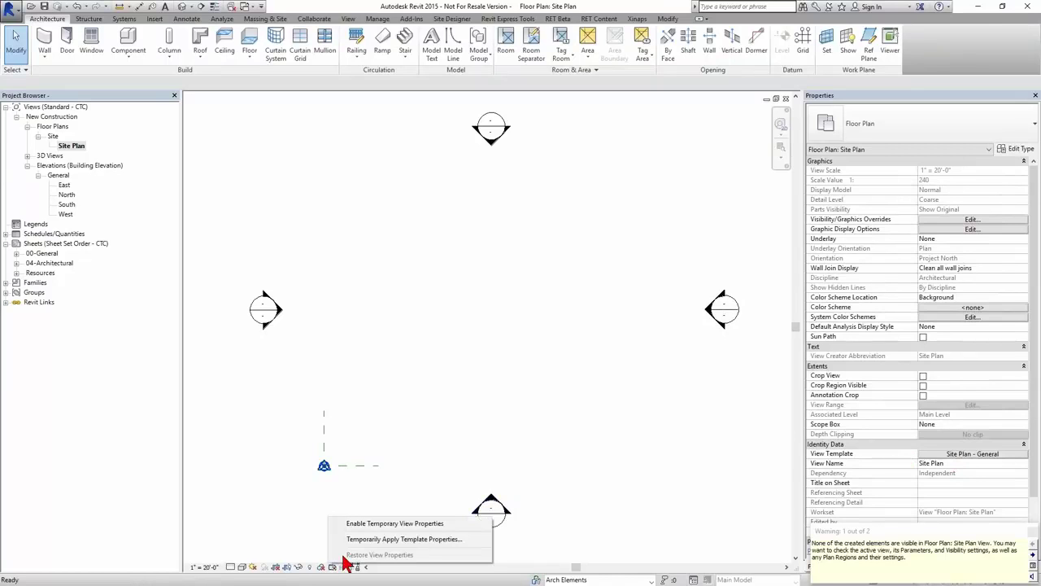
pyautogui.click(383, 525)
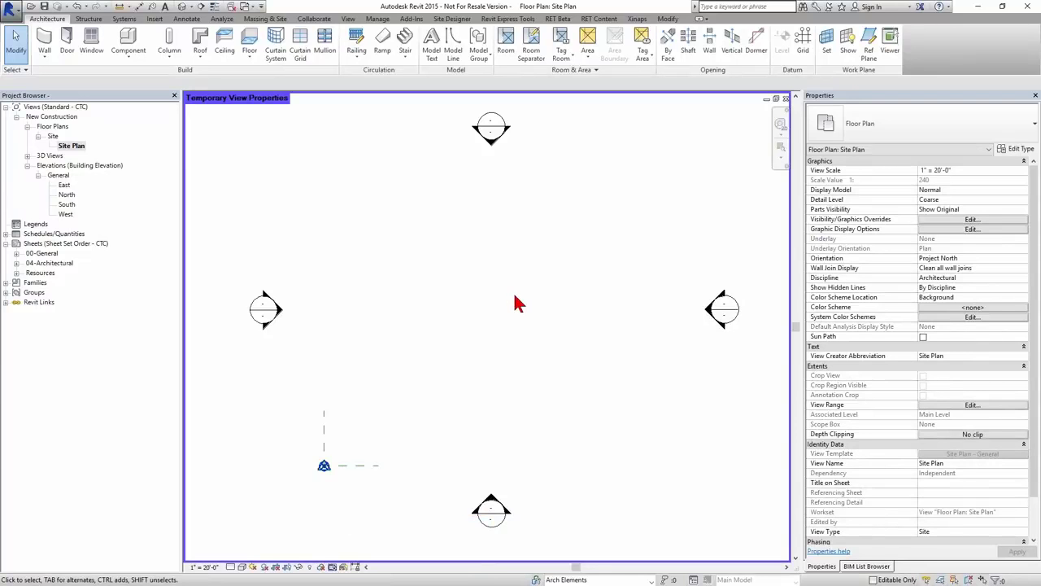
pyautogui.press('v')
pyautogui.press('g')
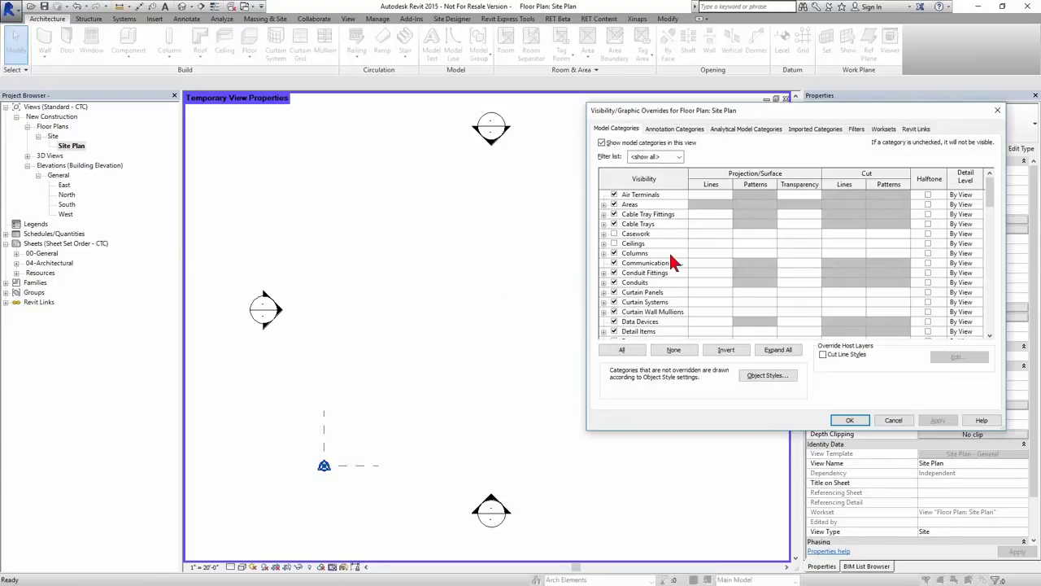
pyautogui.press('r')
pyautogui.scroll(-2, 652, 288)
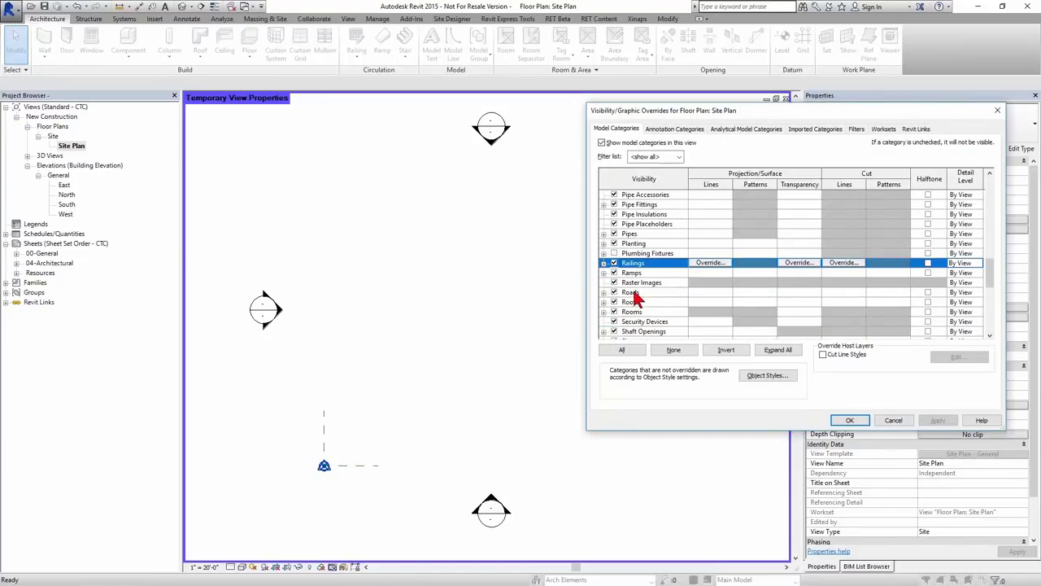
pyautogui.click(639, 301)
pyautogui.click(651, 313)
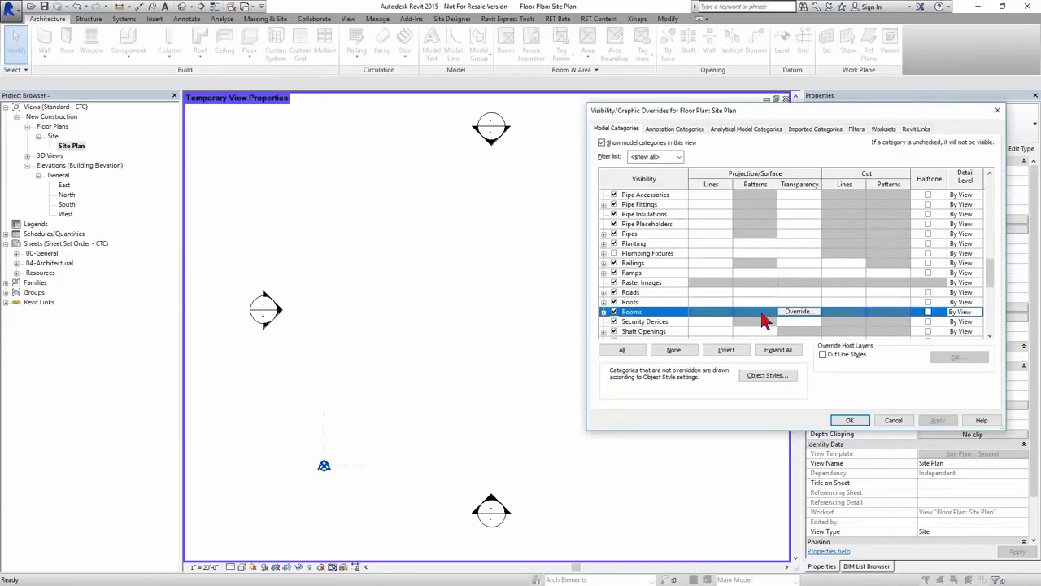
pyautogui.click(604, 312)
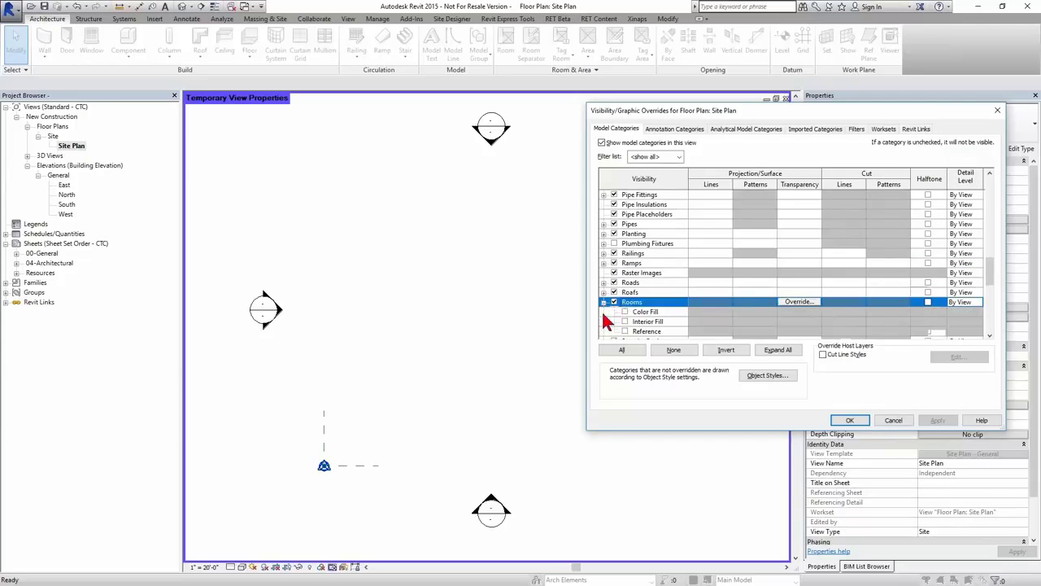
pyautogui.click(626, 326)
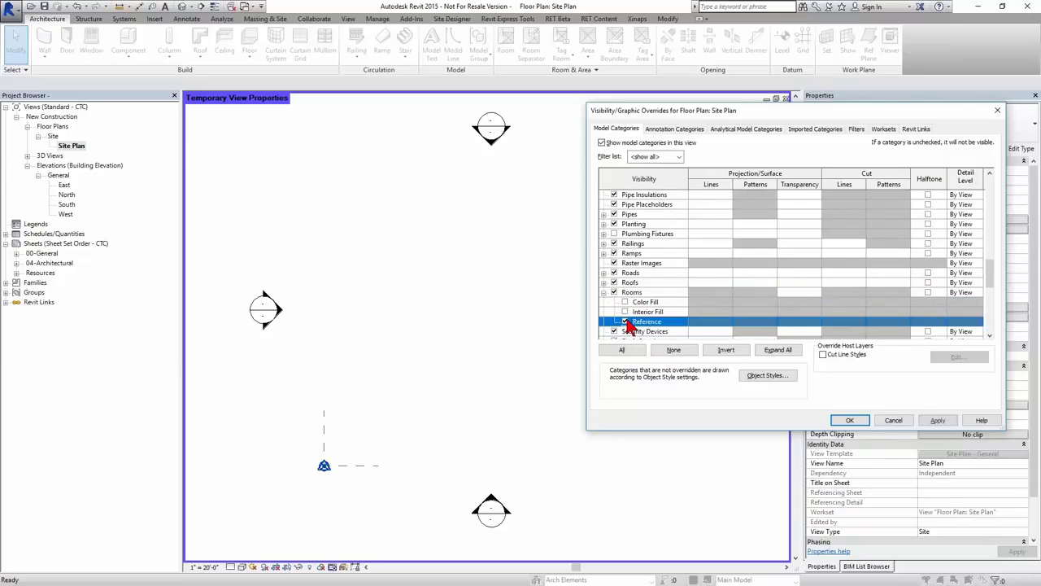
pyautogui.click(625, 312)
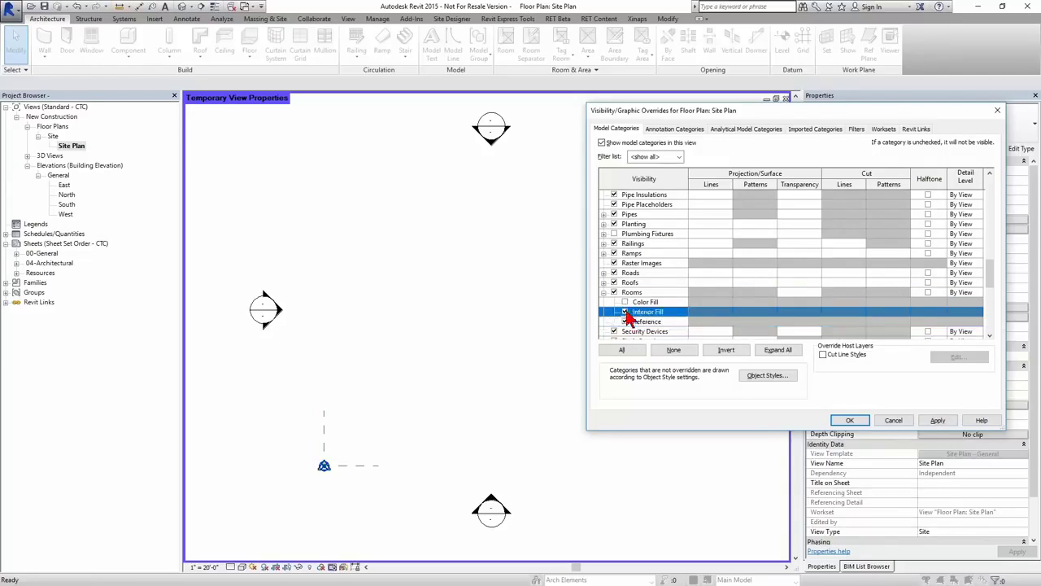
pyautogui.click(849, 420)
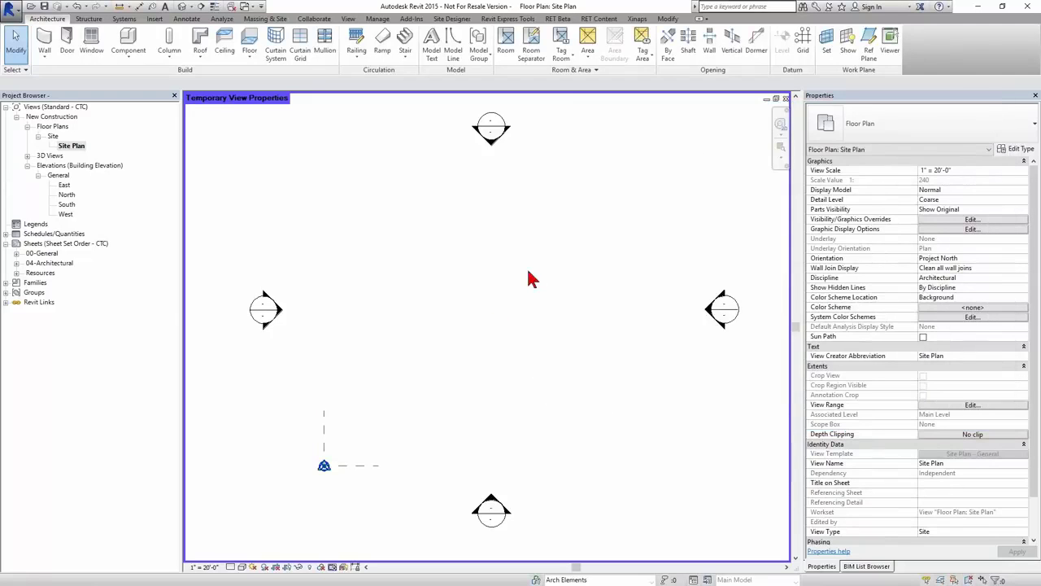
pyautogui.scroll(-1, 561, 323)
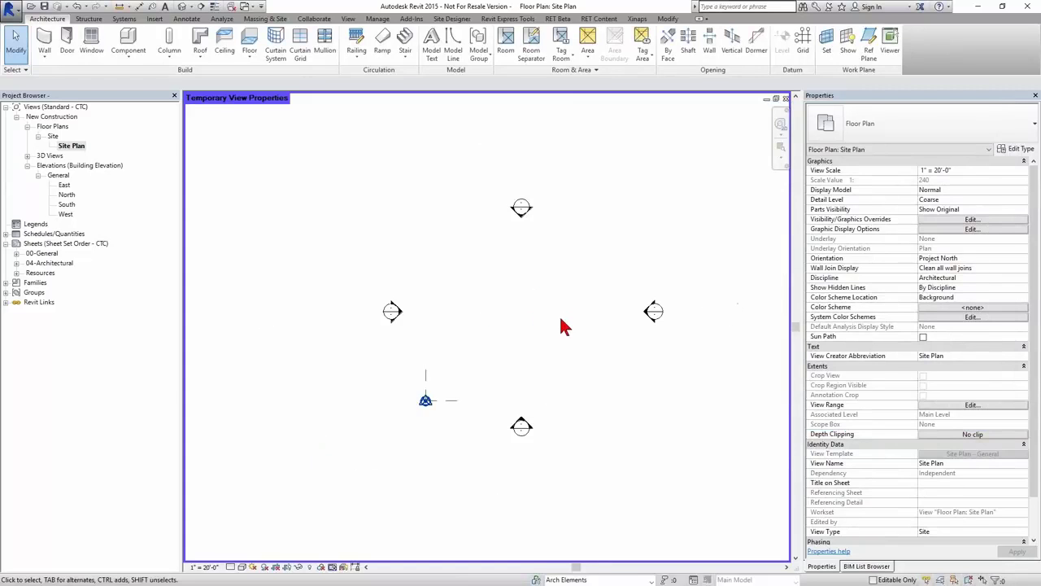
pyautogui.scroll(1, 561, 325)
pyautogui.scroll(1, 505, 342)
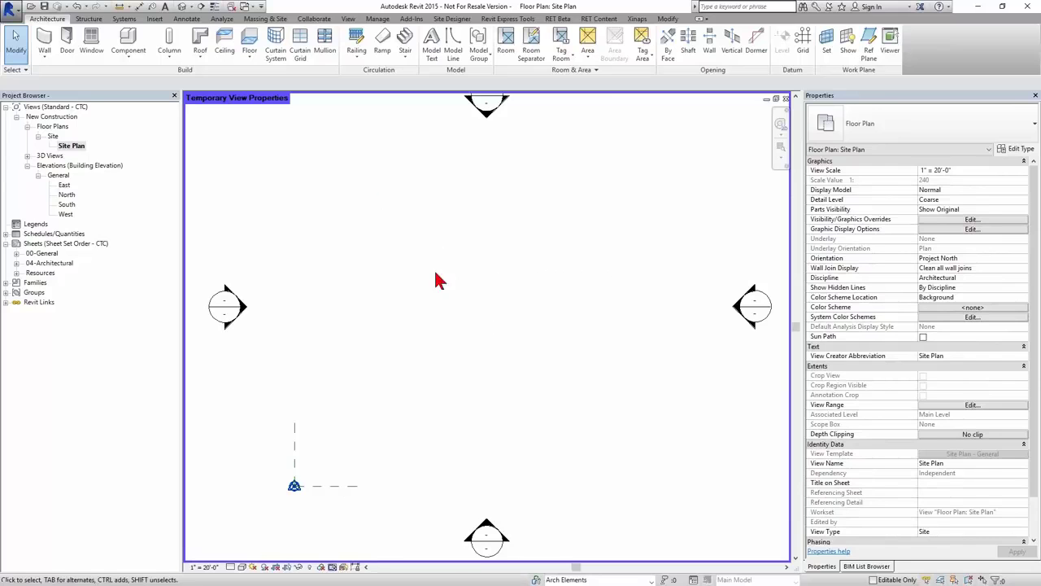
pyautogui.click(535, 579)
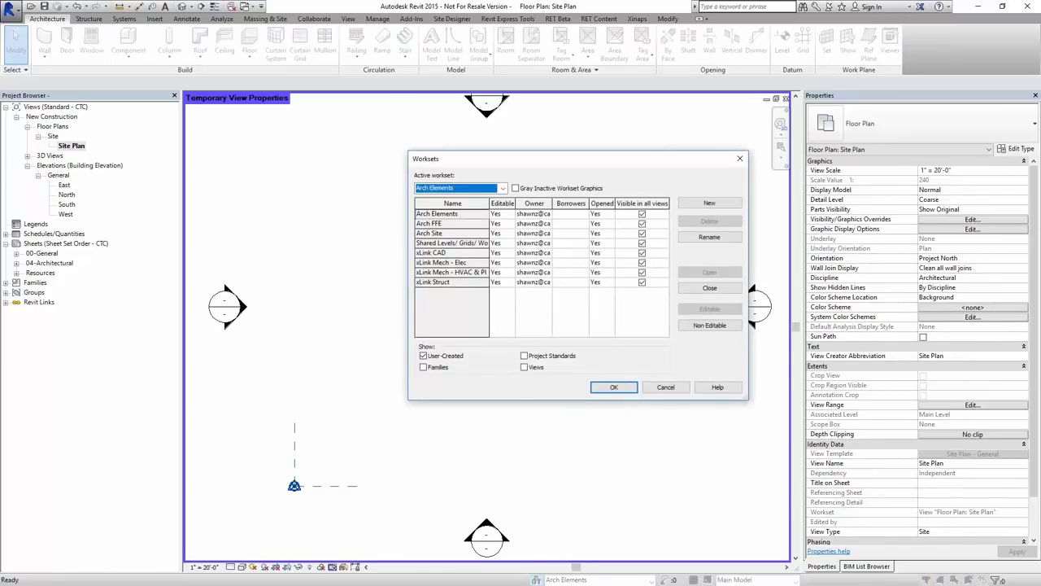
pyautogui.click(665, 386)
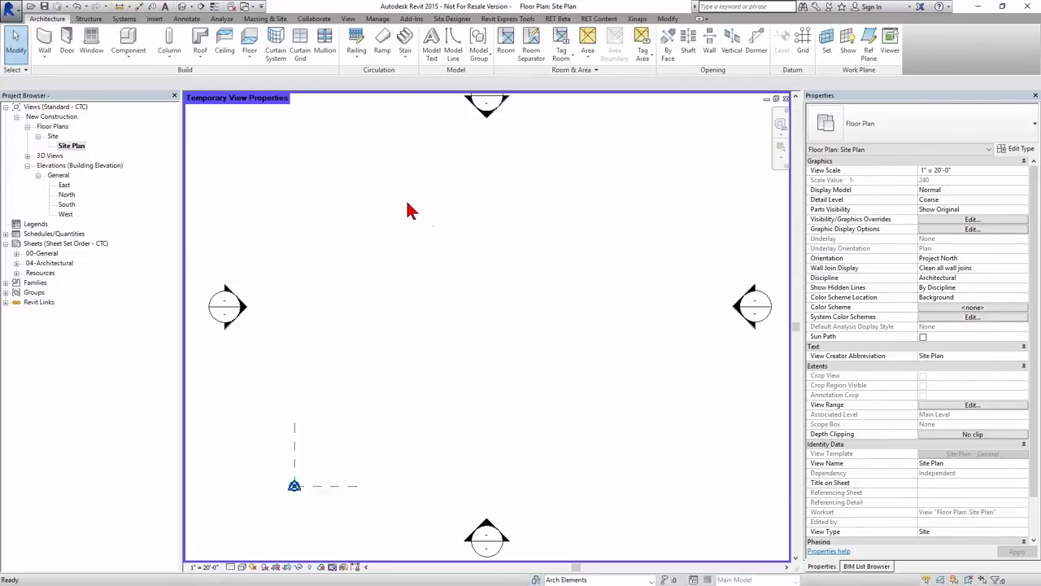
# - Draw an 83' by 65' rectangle of walls in the site plan using WA
pyautogui.press('w')
pyautogui.press('a')
pyautogui.click(444, 32)
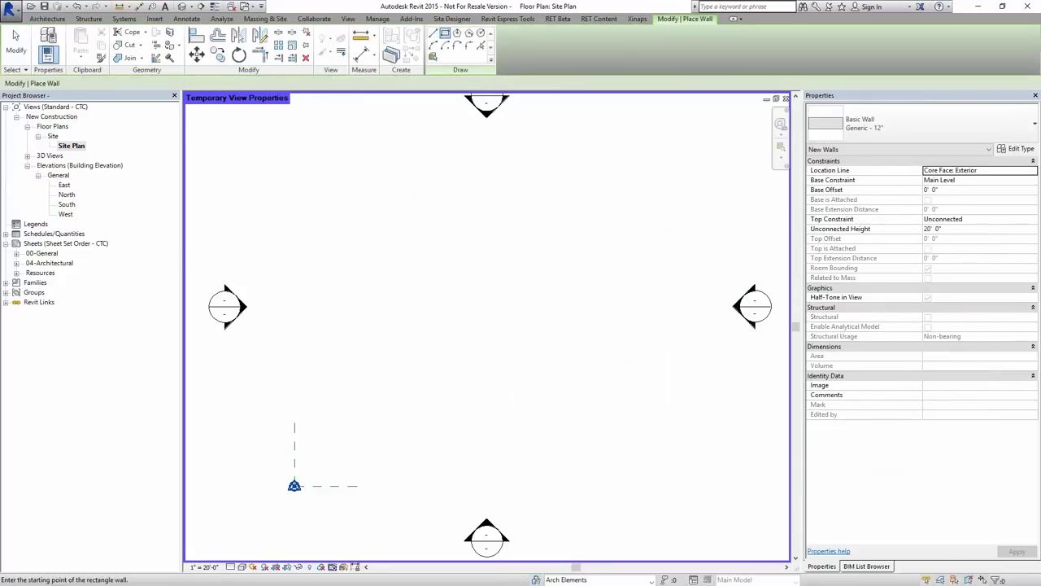
pyautogui.click(362, 202)
pyautogui.click(627, 408)
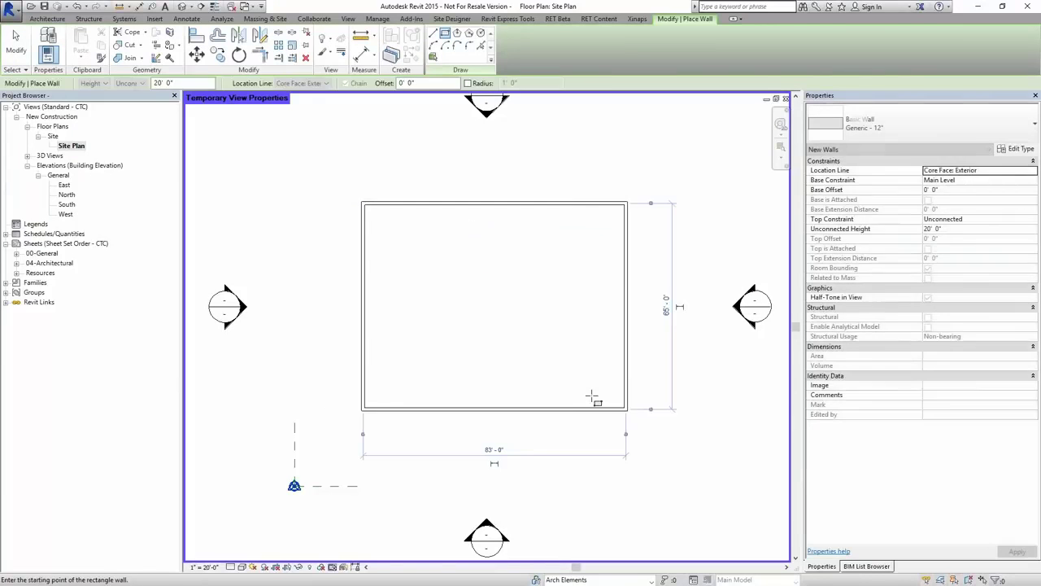
pyautogui.press('Escape')
pyautogui.press('Escape')
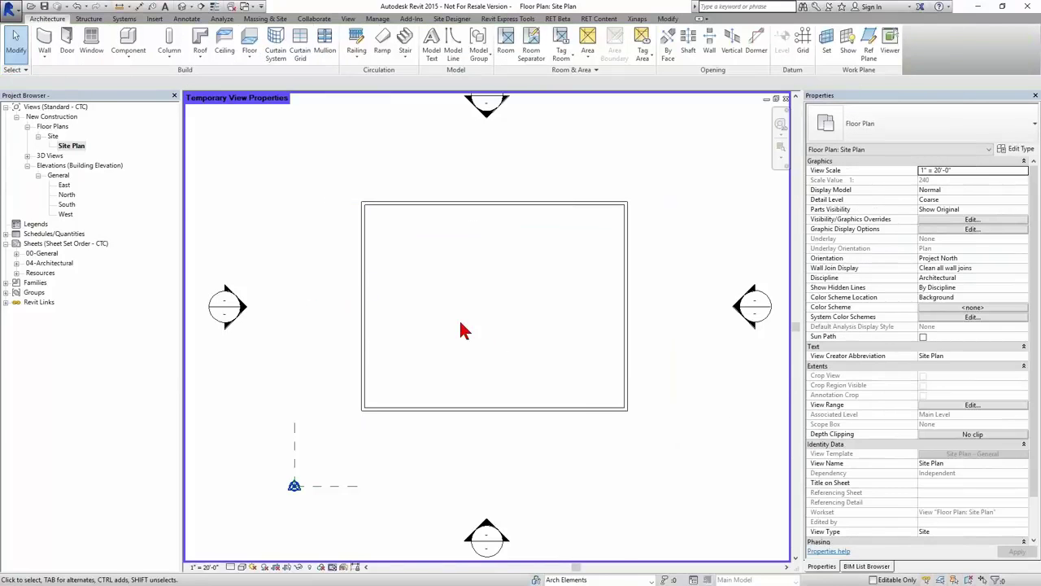
# - Place a room inside the walls with RM and delete the redundant room
pyautogui.press('r')
pyautogui.press('m')
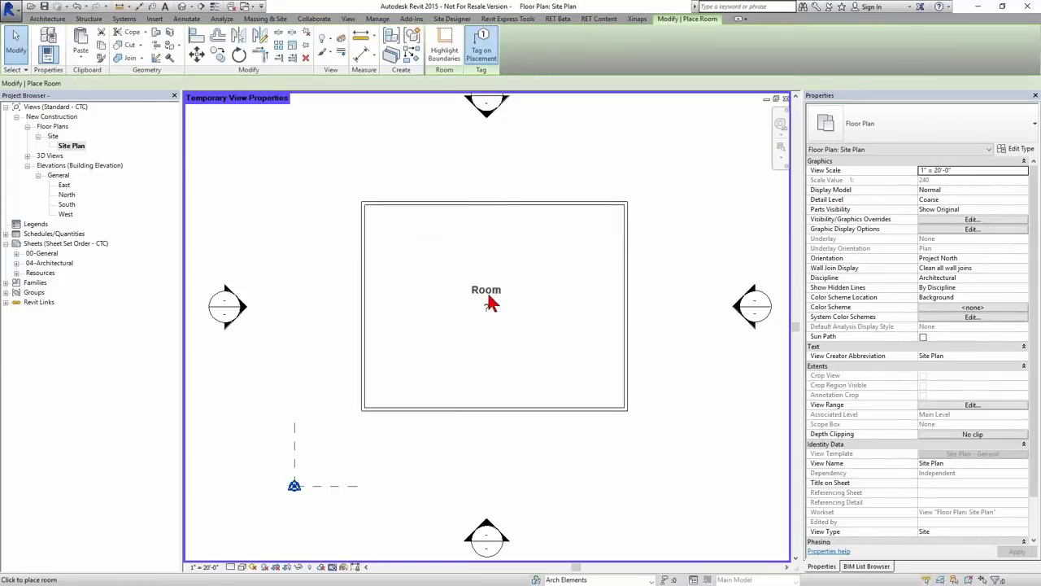
pyautogui.click(537, 301)
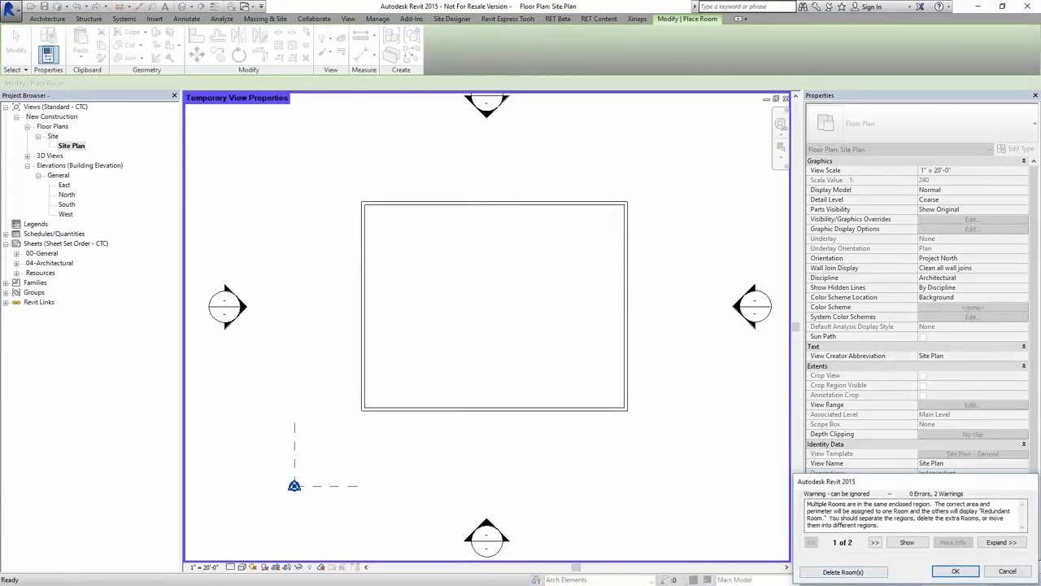
pyautogui.click(843, 572)
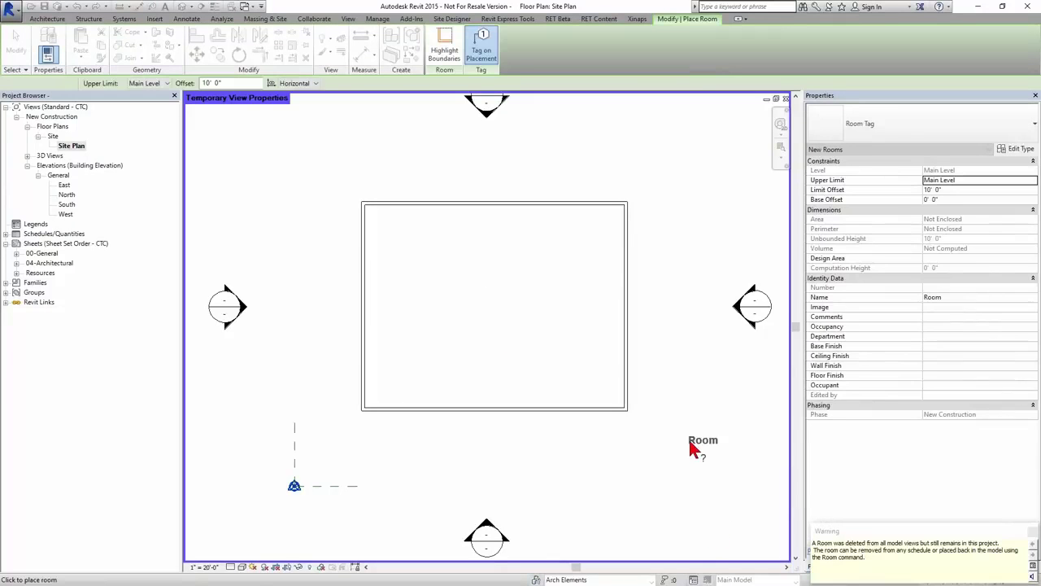
pyautogui.press('Escape')
pyautogui.press('Escape')
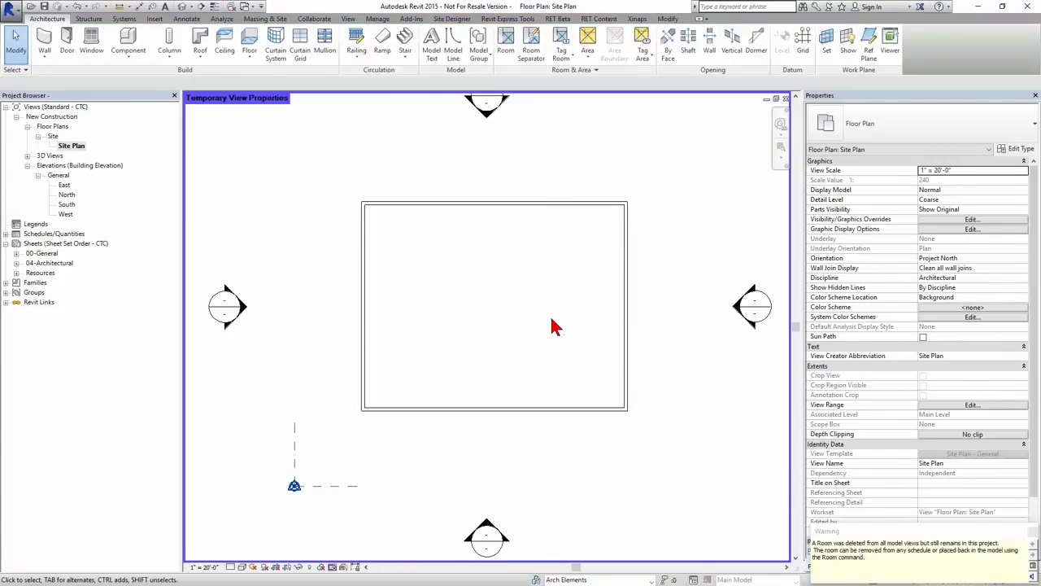
# - Check the Rooms category in Visibility/Graphics without changing anything
pyautogui.press('v')
pyautogui.press('g')
pyautogui.scroll(-5, 642, 285)
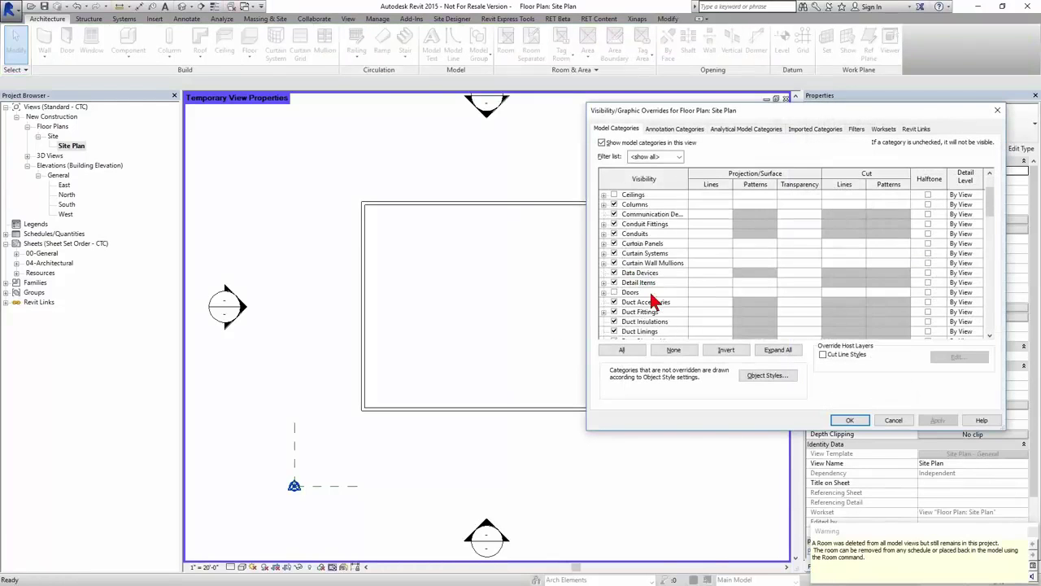
pyautogui.scroll(-5, 649, 296)
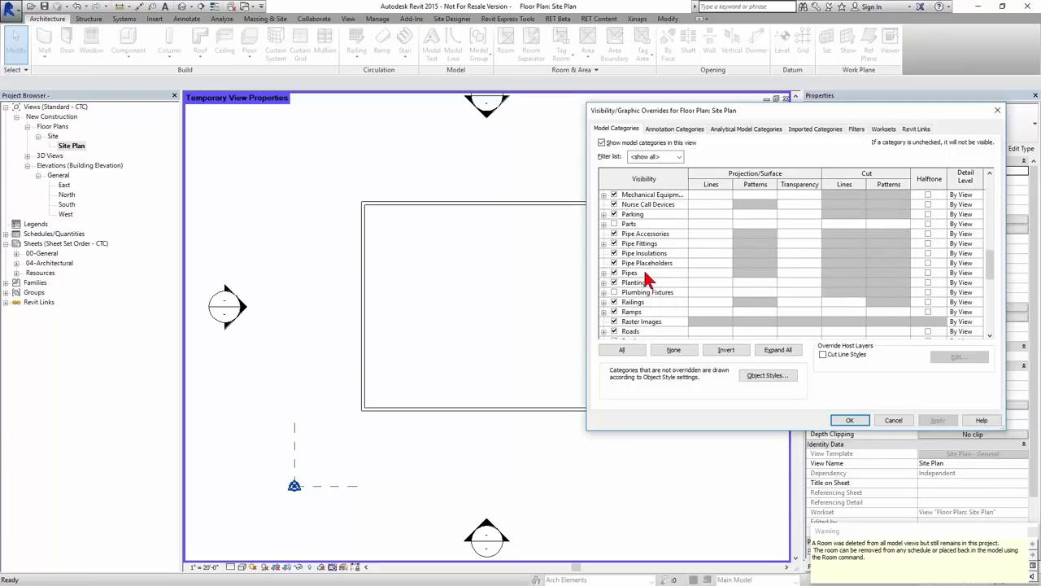
pyautogui.scroll(-1, 642, 299)
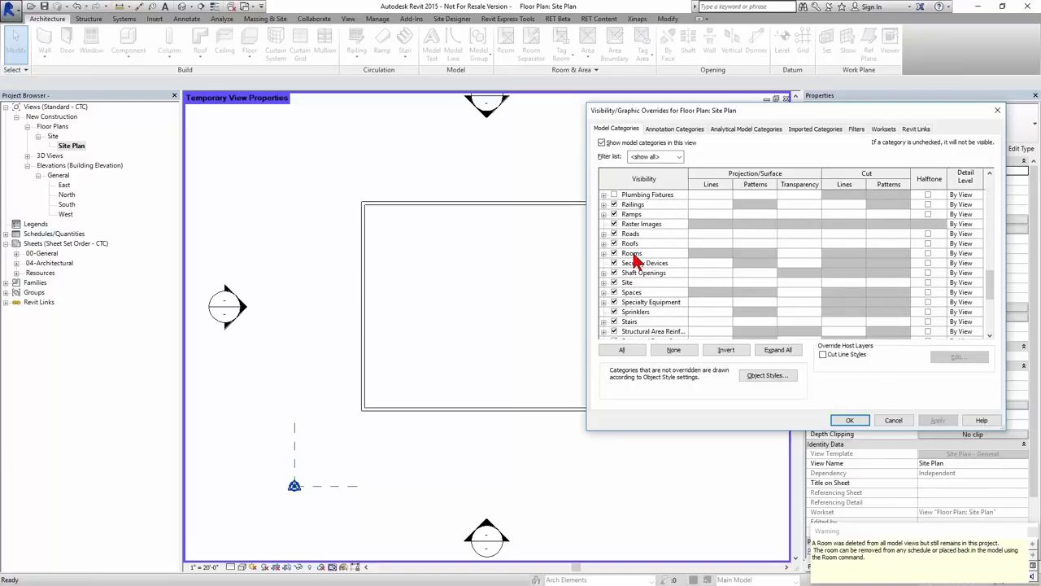
pyautogui.click(641, 254)
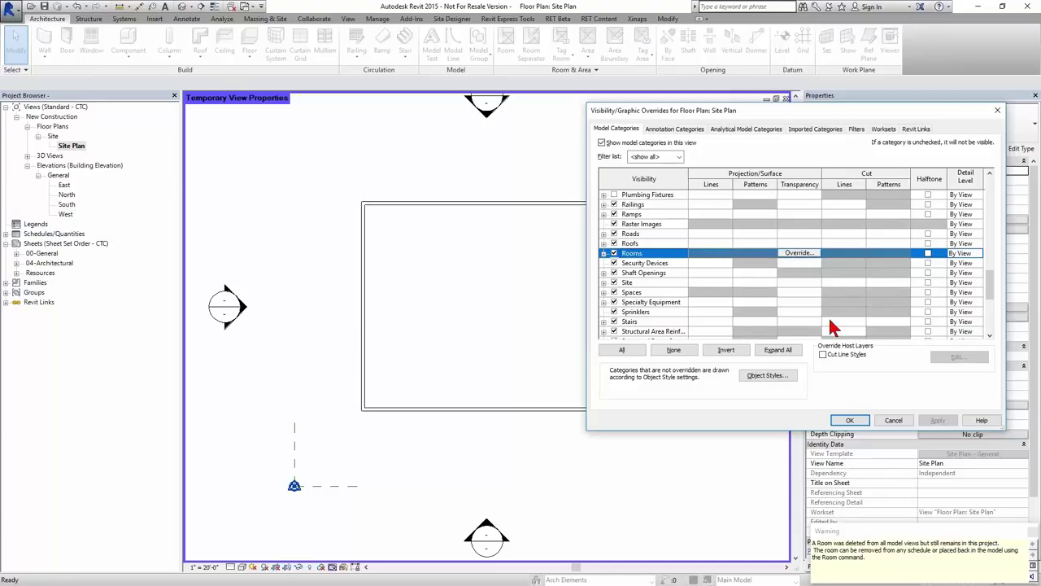
pyautogui.click(895, 420)
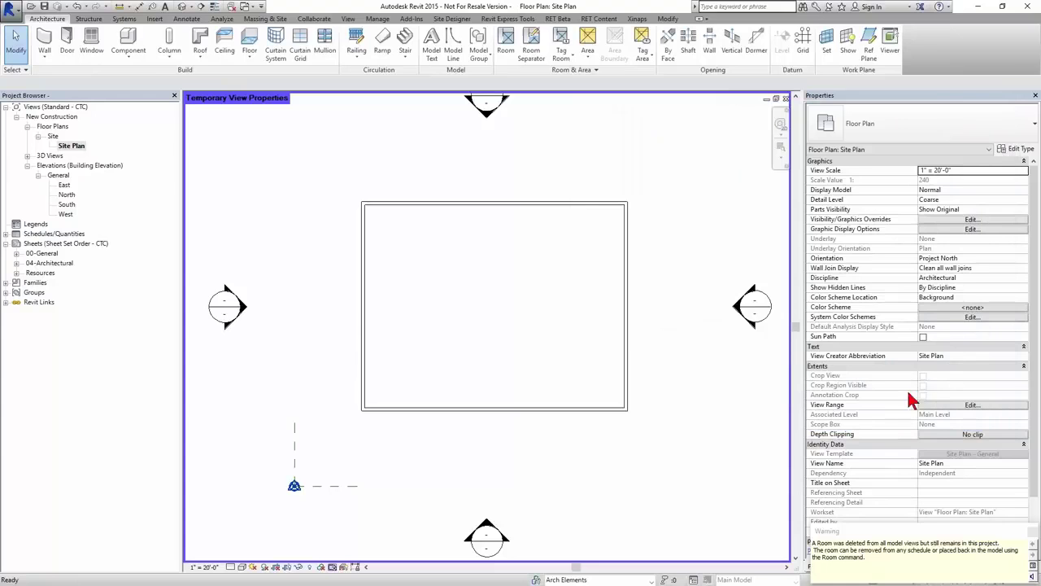
# - Lower the site plan's view range cut plane offset to 4'
pyautogui.click(954, 405)
pyautogui.doubleClick(584, 277)
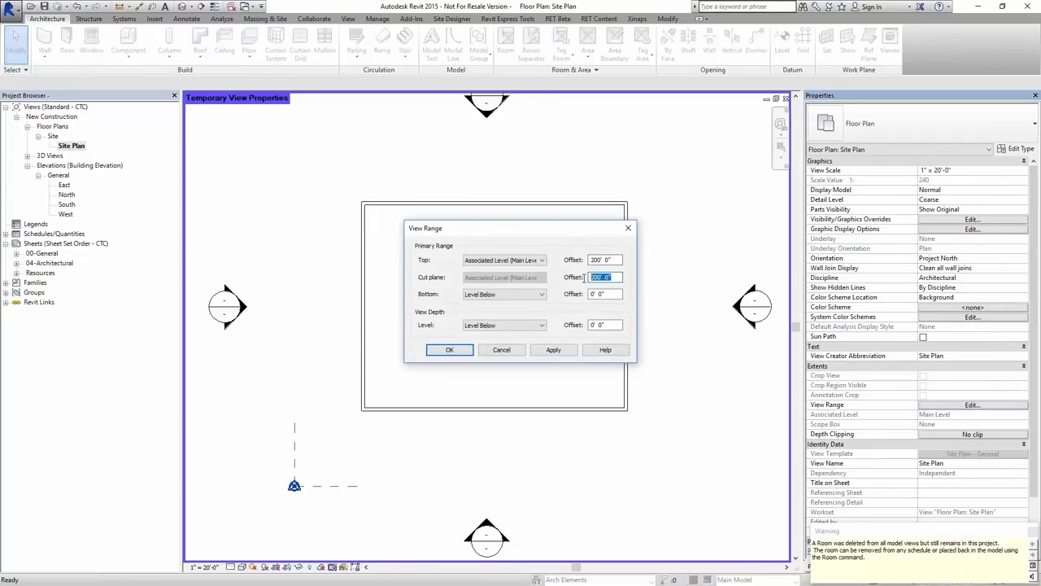
pyautogui.write('4')
pyautogui.press('Return')
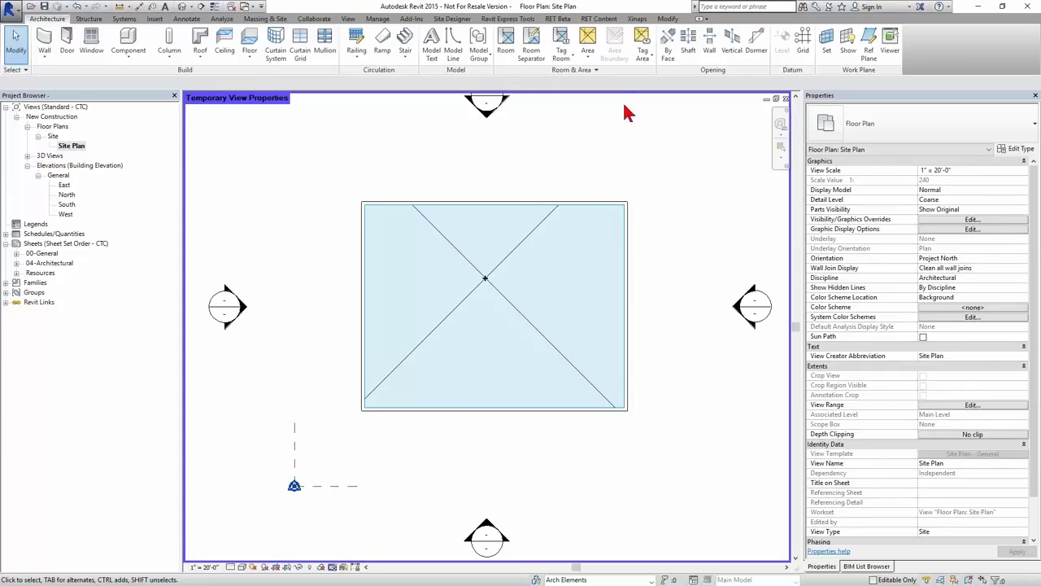
pyautogui.click(510, 19)
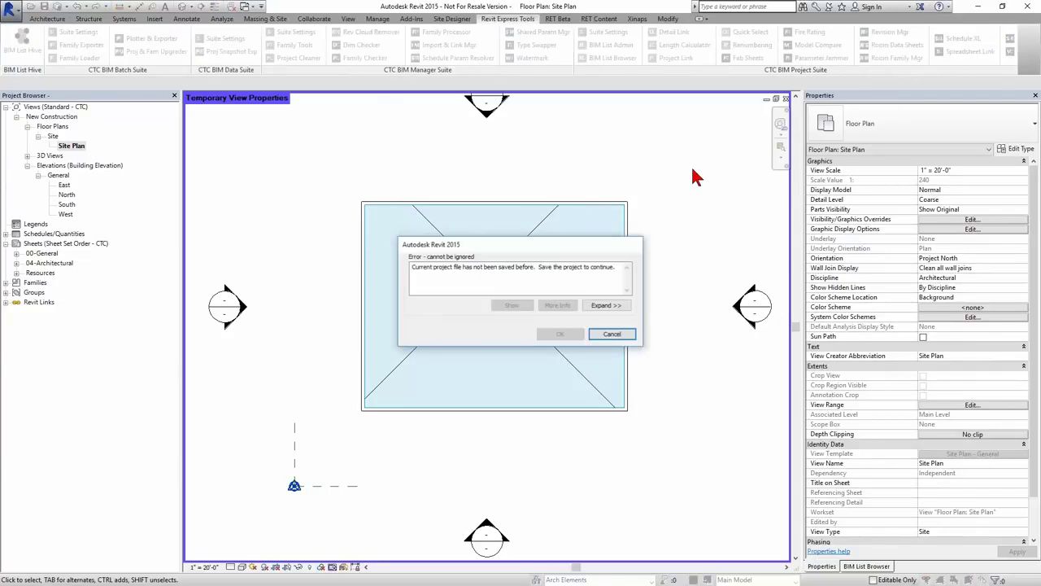
# - Dismiss the error and save the project to the Desktop as SL_RFM Template.rvt
pyautogui.click(608, 334)
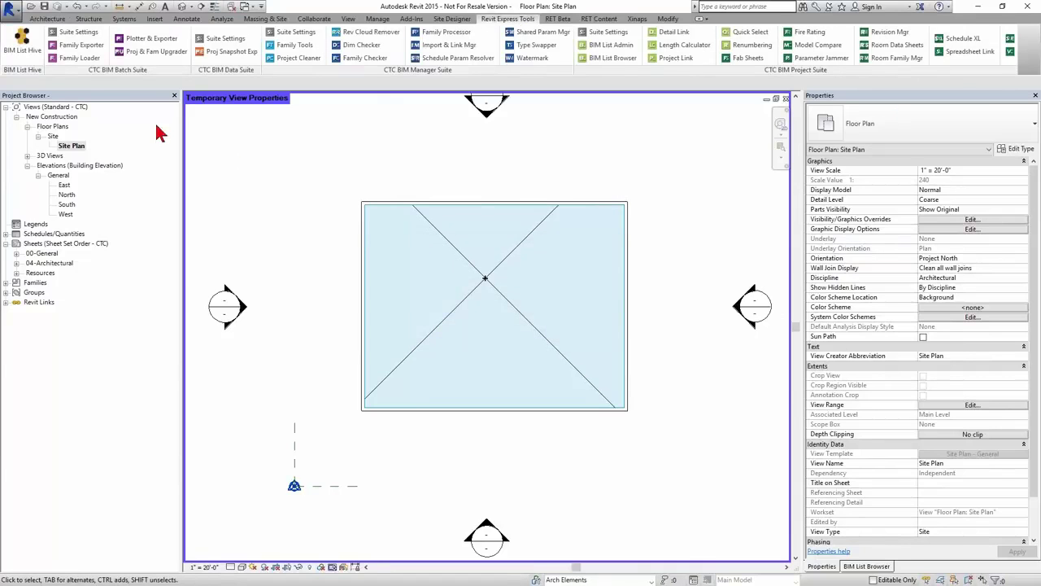
pyautogui.click(45, 6)
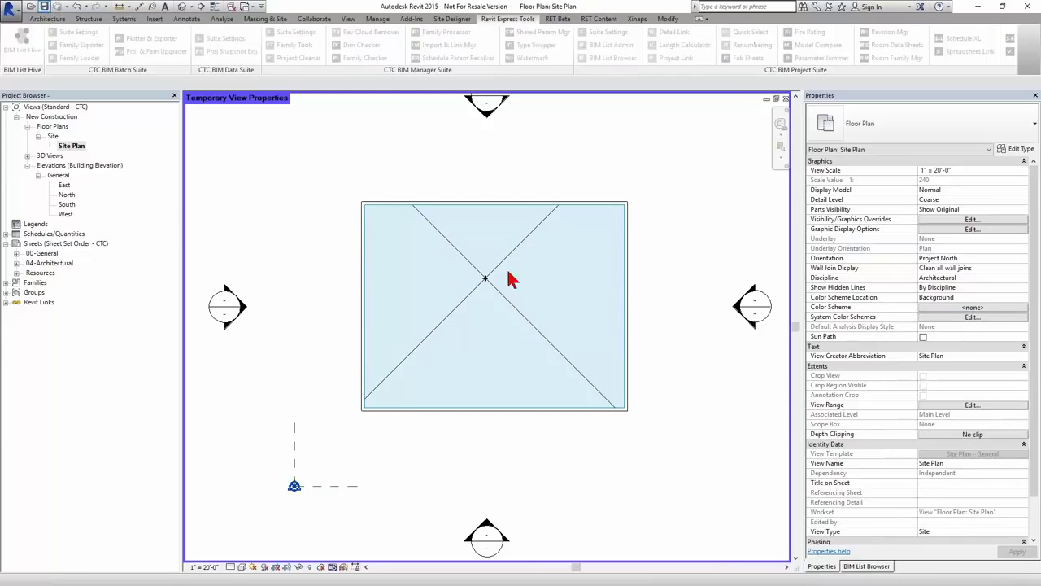
pyautogui.scroll(-5, 358, 303)
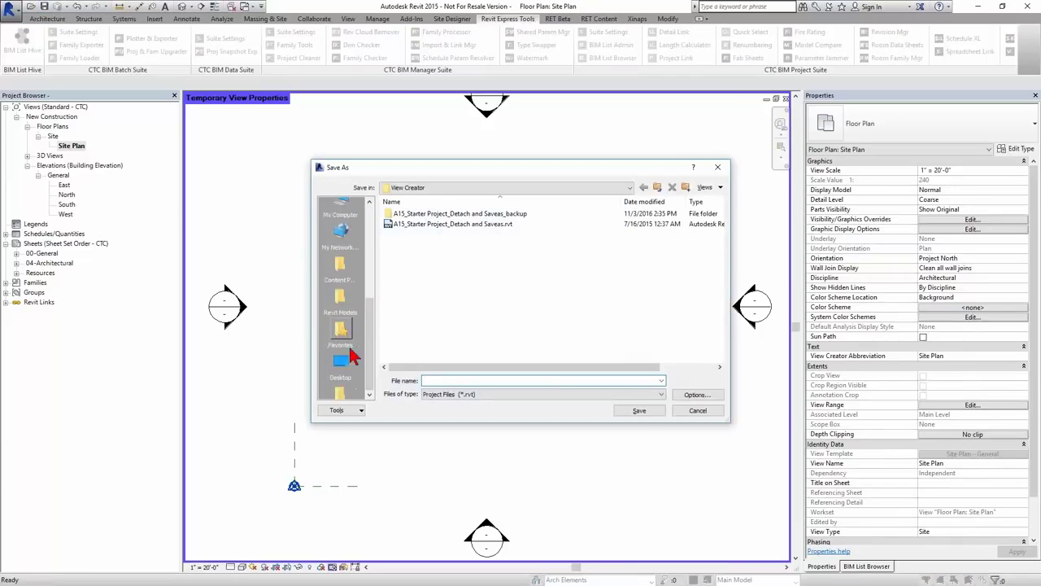
pyautogui.click(341, 278)
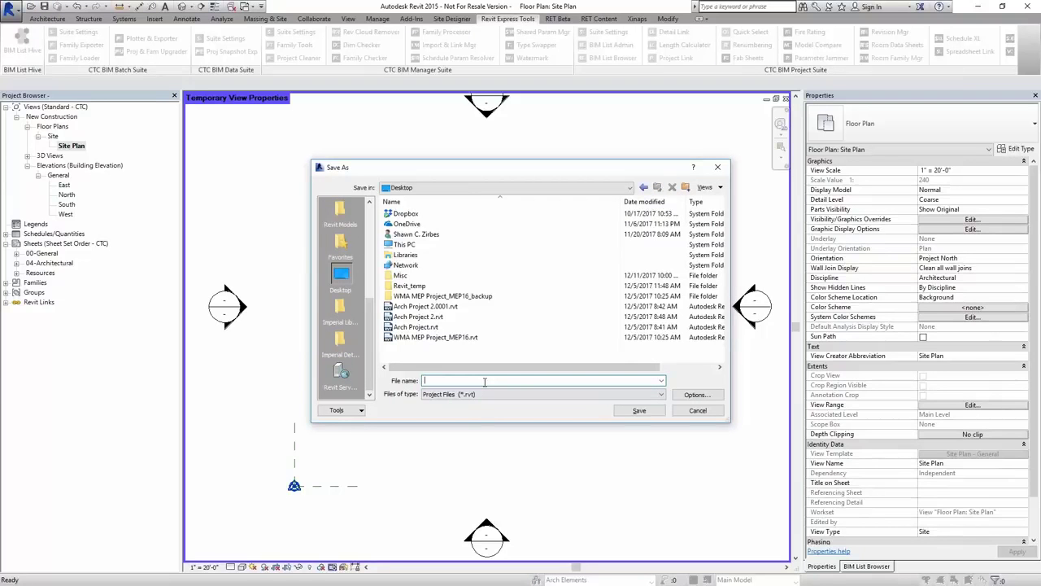
pyautogui.write('Si')
pyautogui.write('_RFM Temp')
pyautogui.write('late')
pyautogui.press('Return')
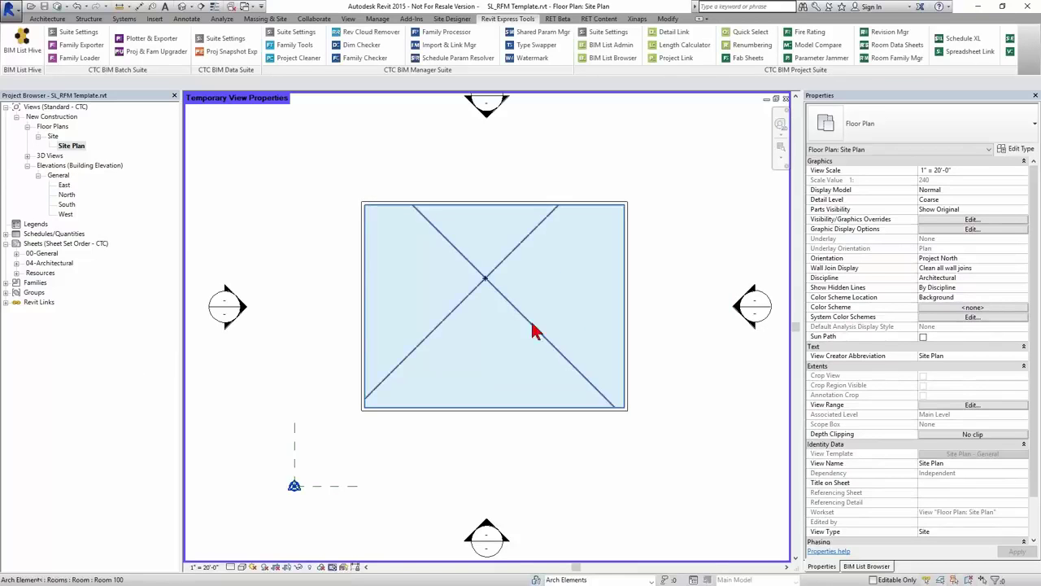
# - Launch Spreadsheet Link and add Rooms as the linked category
pyautogui.click(967, 51)
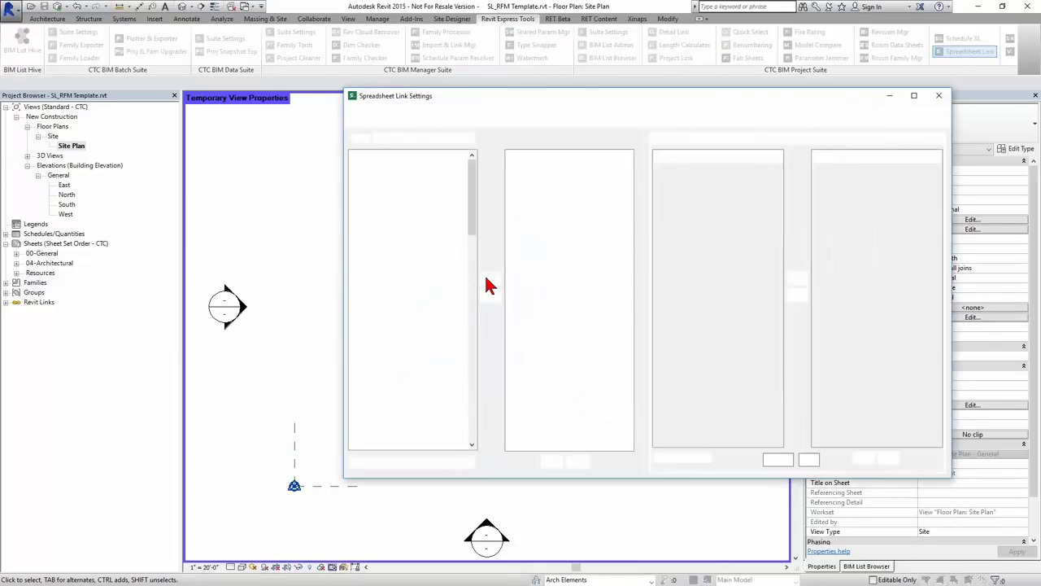
pyautogui.moveTo(474, 217); pyautogui.dragTo(471, 367)
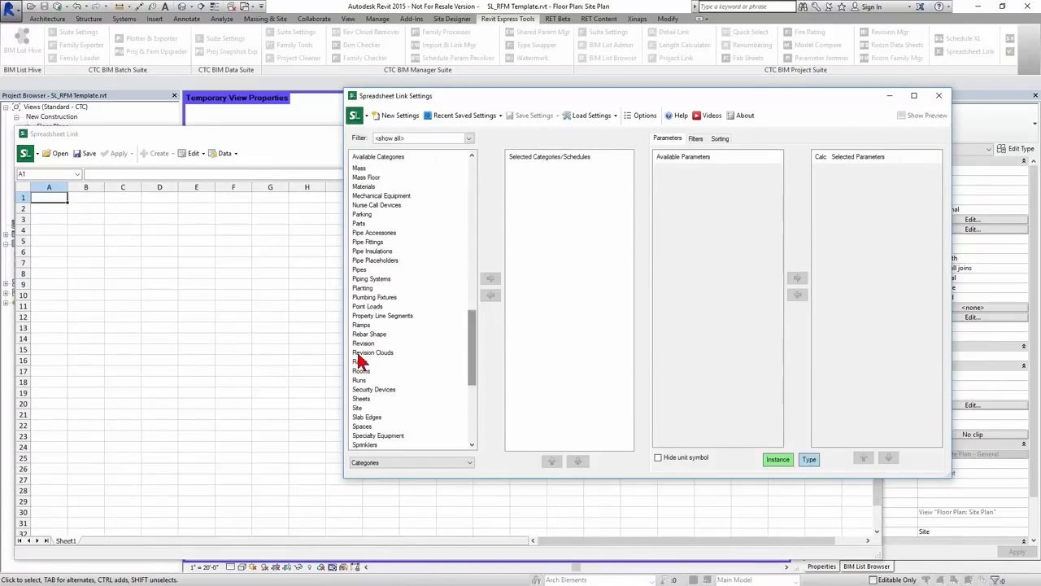
pyautogui.doubleClick(360, 371)
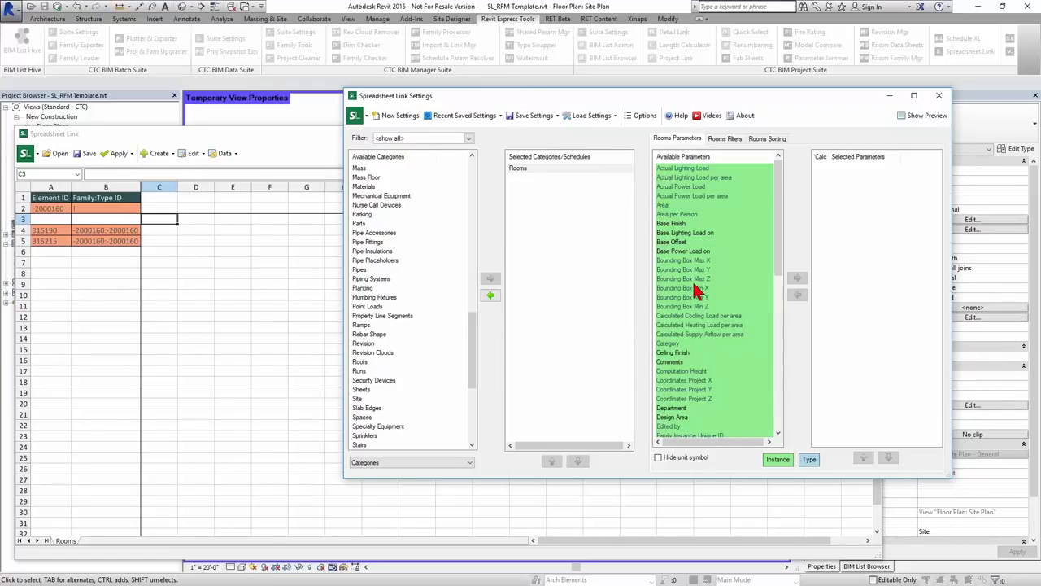
# - Add Department and Design Area as columns of the Rooms link
pyautogui.click(698, 289)
pyautogui.click(692, 407)
pyautogui.scroll(-1, 696, 395)
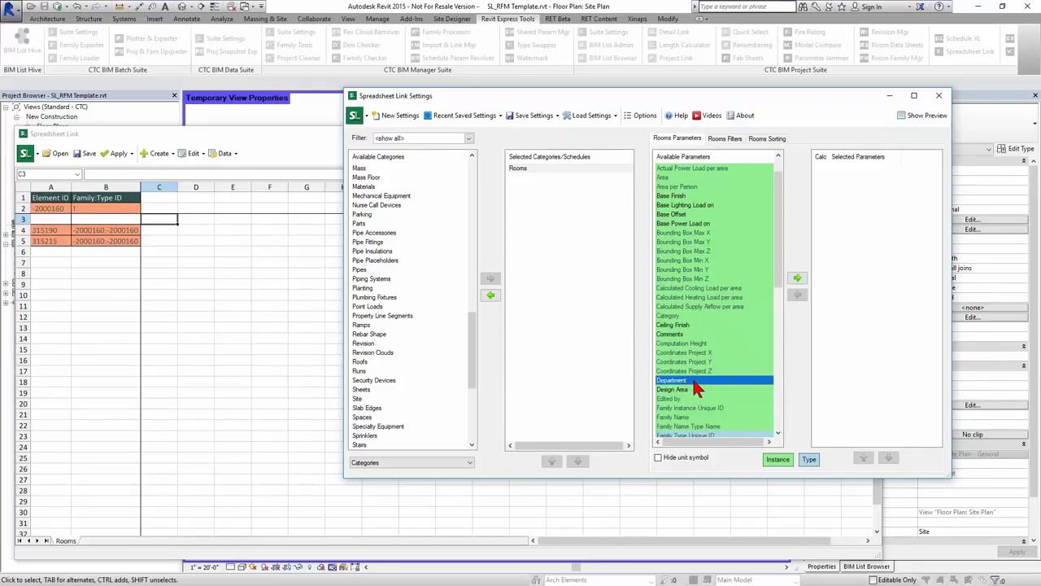
pyautogui.doubleClick(693, 380)
pyautogui.click(687, 381)
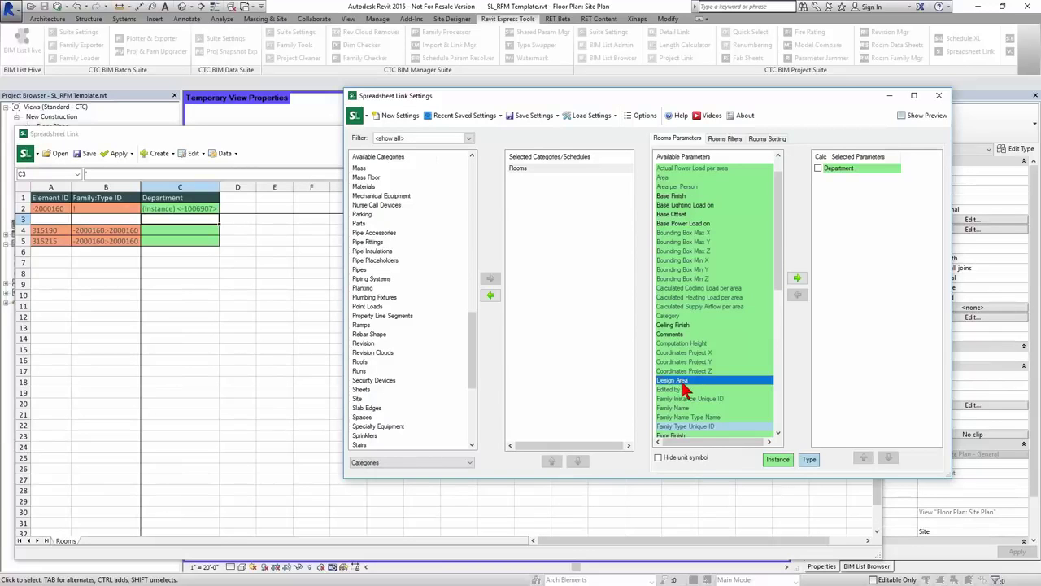
pyautogui.doubleClick(687, 383)
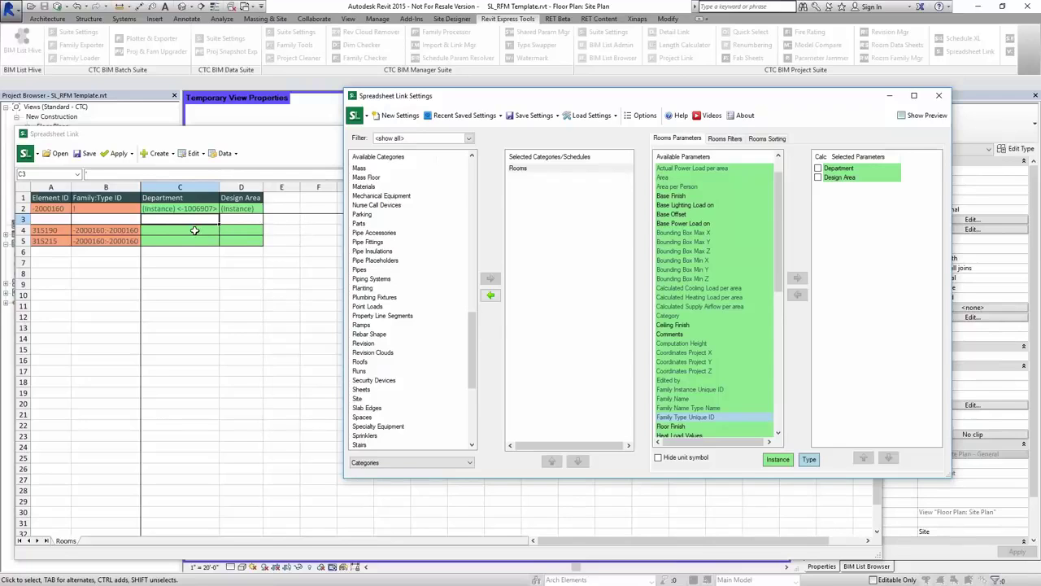
# - Add Name and Number columns, then view the grid showing rooms 100 and 101
pyautogui.click(698, 260)
pyautogui.press('n')
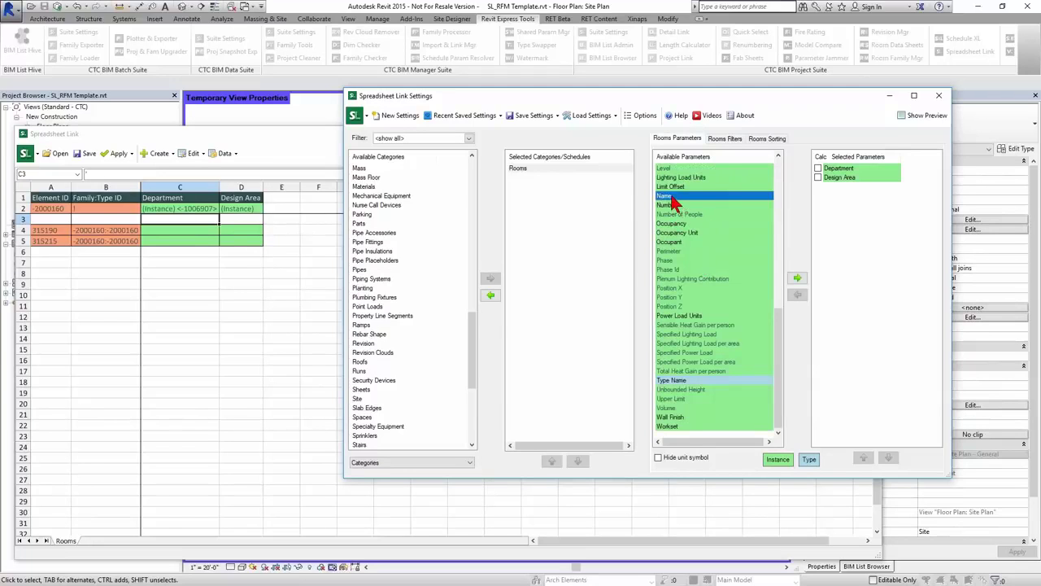
pyautogui.doubleClick(671, 198)
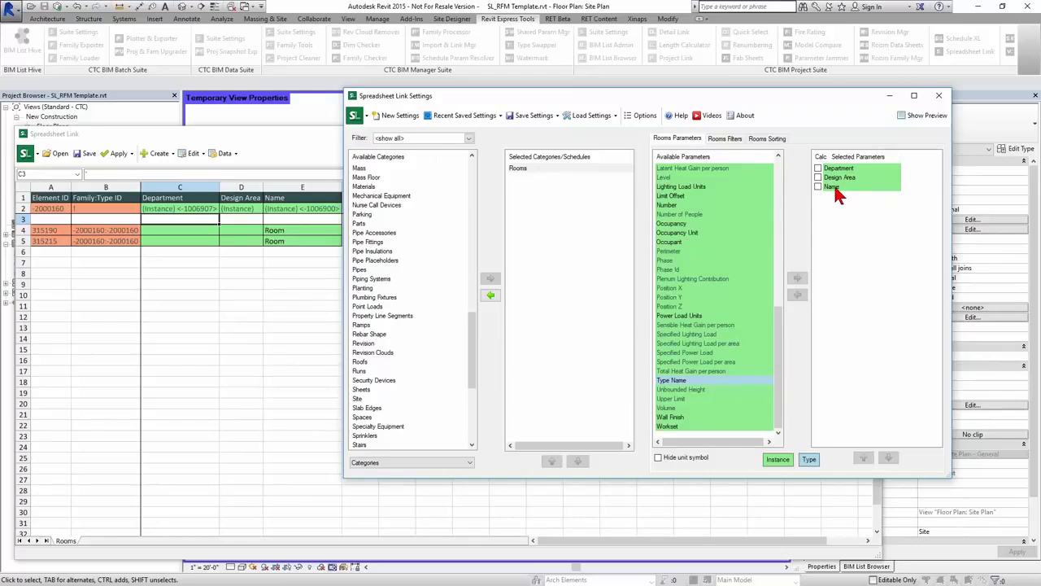
pyautogui.doubleClick(680, 205)
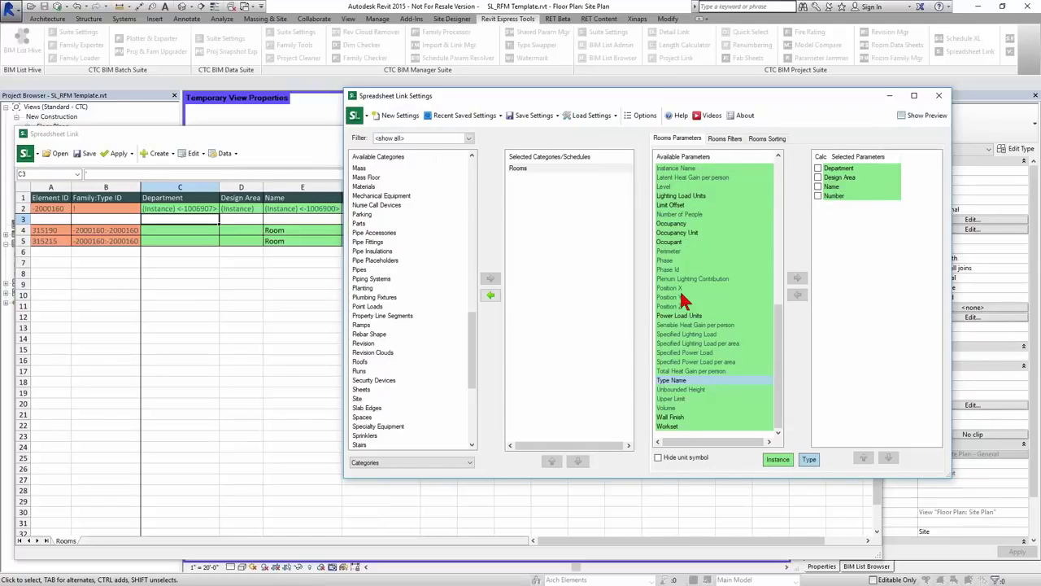
pyautogui.scroll(10, 686, 423)
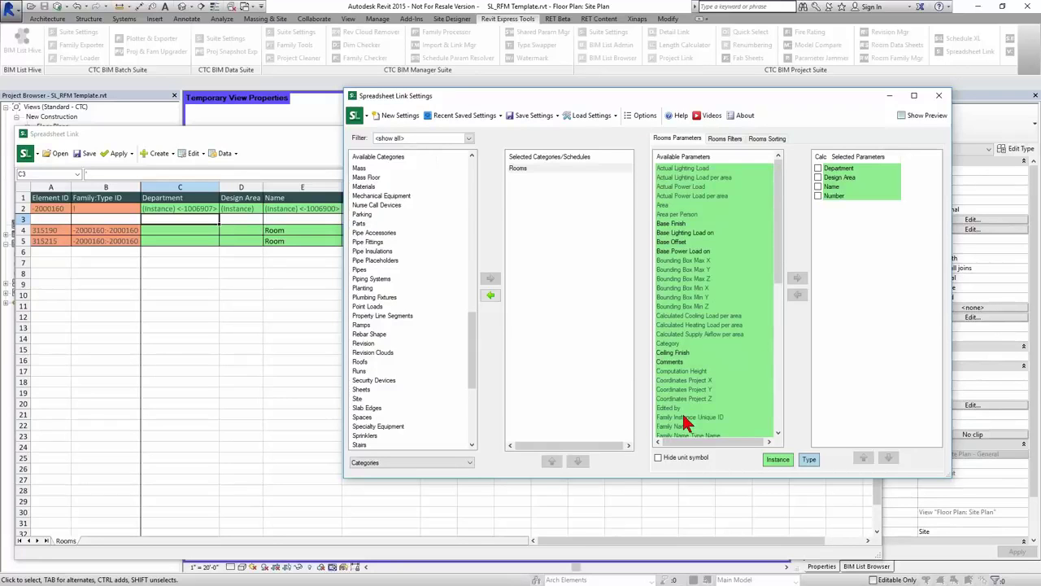
pyautogui.click(691, 215)
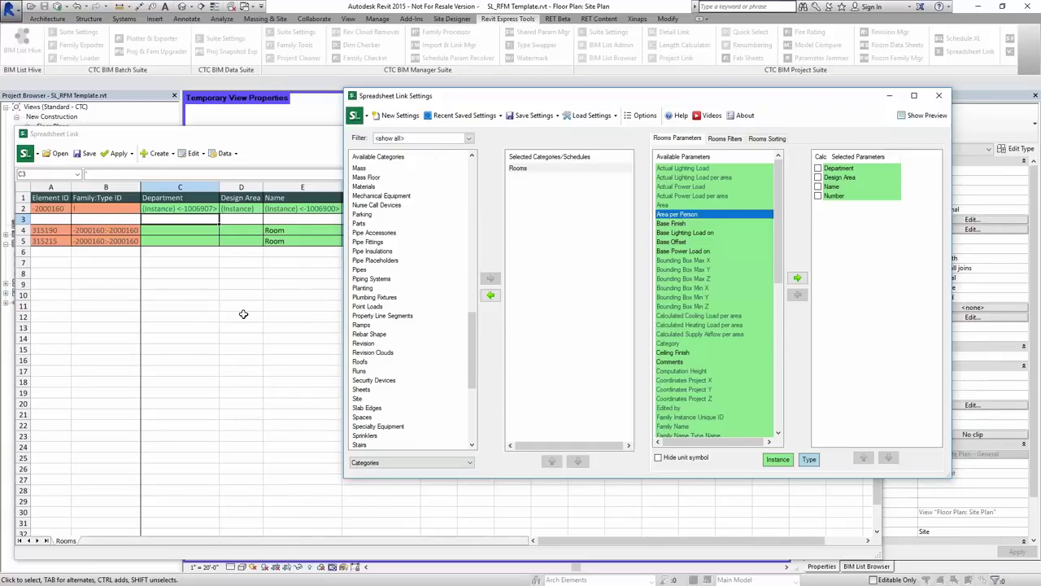
pyautogui.click(252, 159)
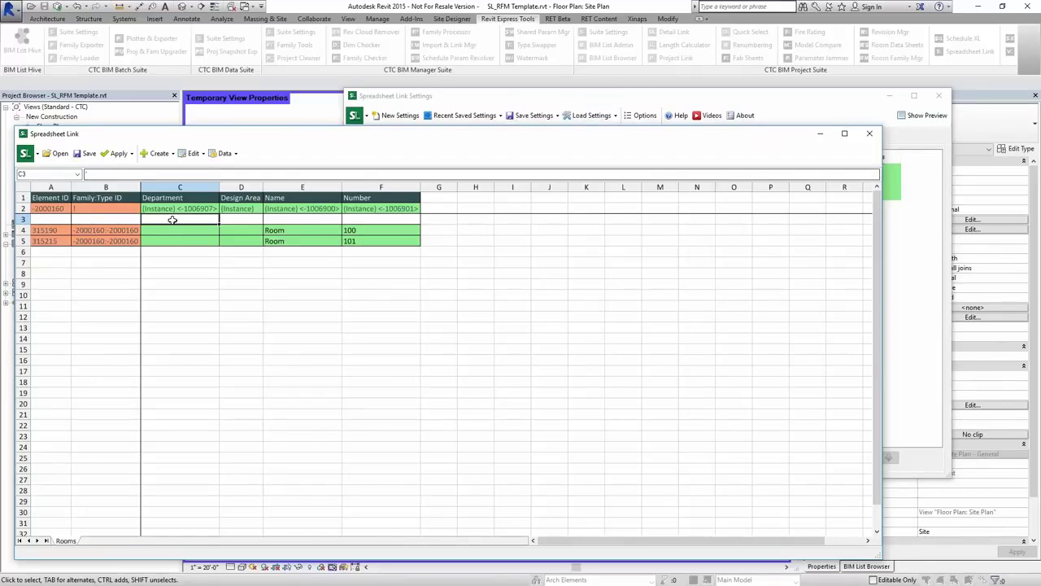
# - Save the link settings to a file, browsing to RET Settings\Spreadsheet Link
pyautogui.click(550, 124)
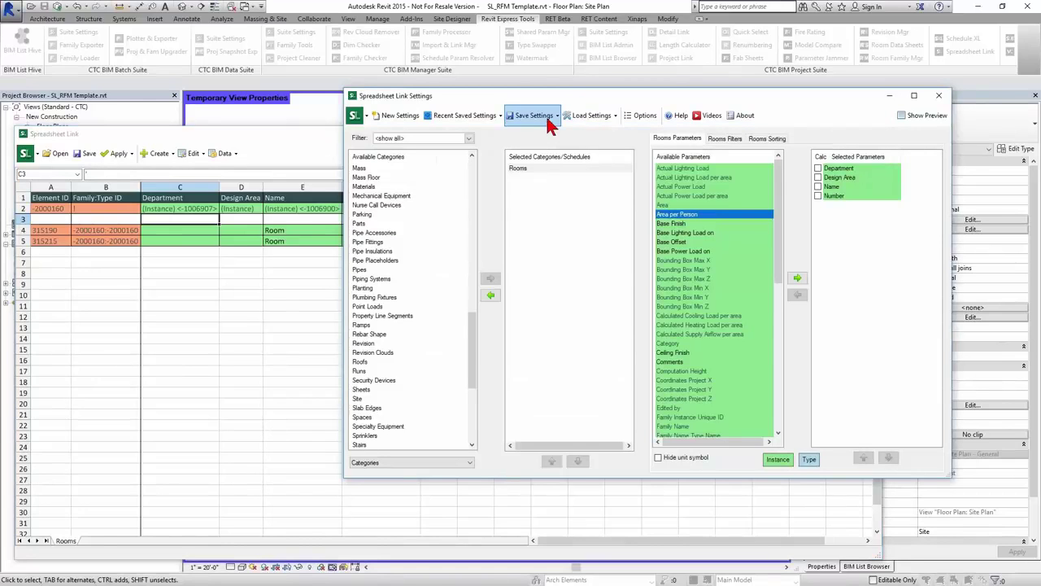
pyautogui.click(550, 120)
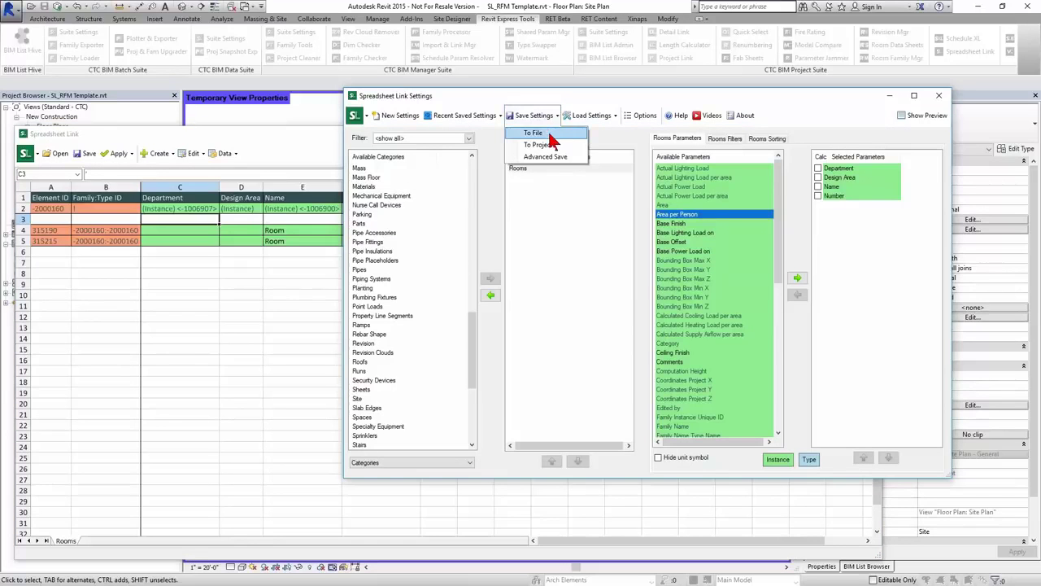
pyautogui.click(550, 136)
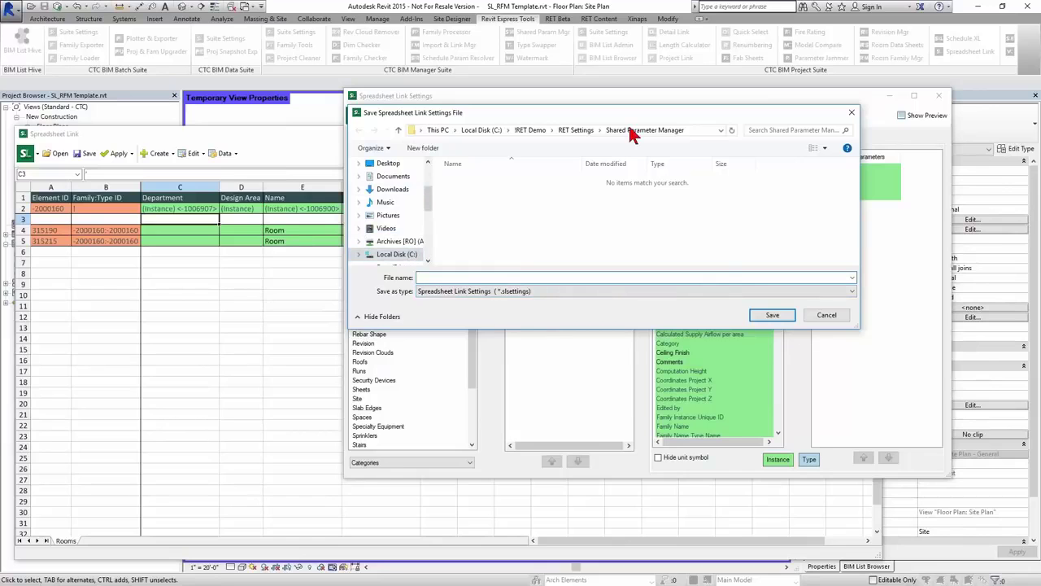
pyautogui.click(579, 131)
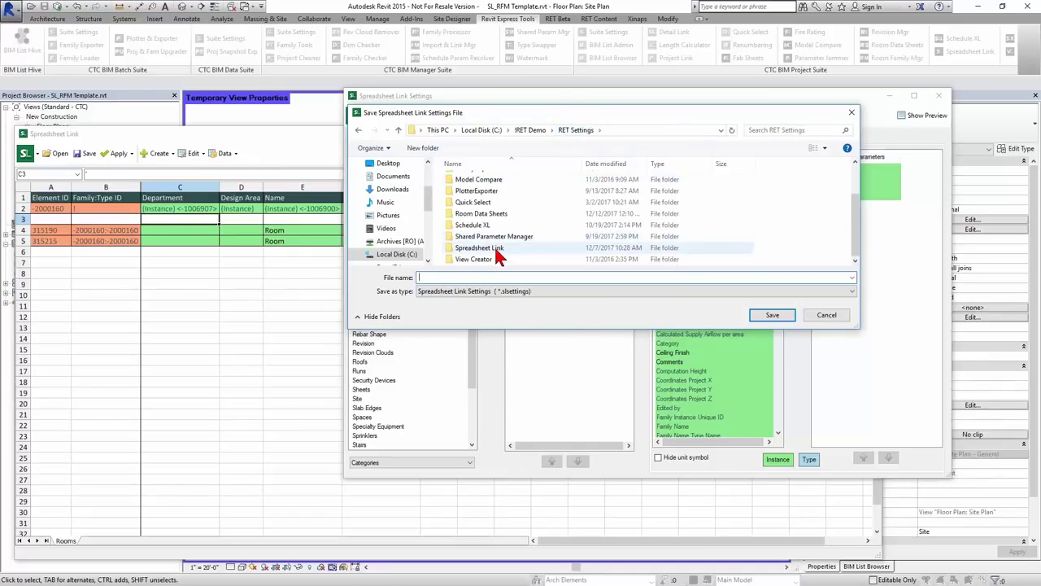
pyautogui.doubleClick(493, 248)
# - Create a new folder named Planning Room Types inside Spreadsheet Link
pyautogui.rightClick(757, 205)
pyautogui.rightClick(797, 202)
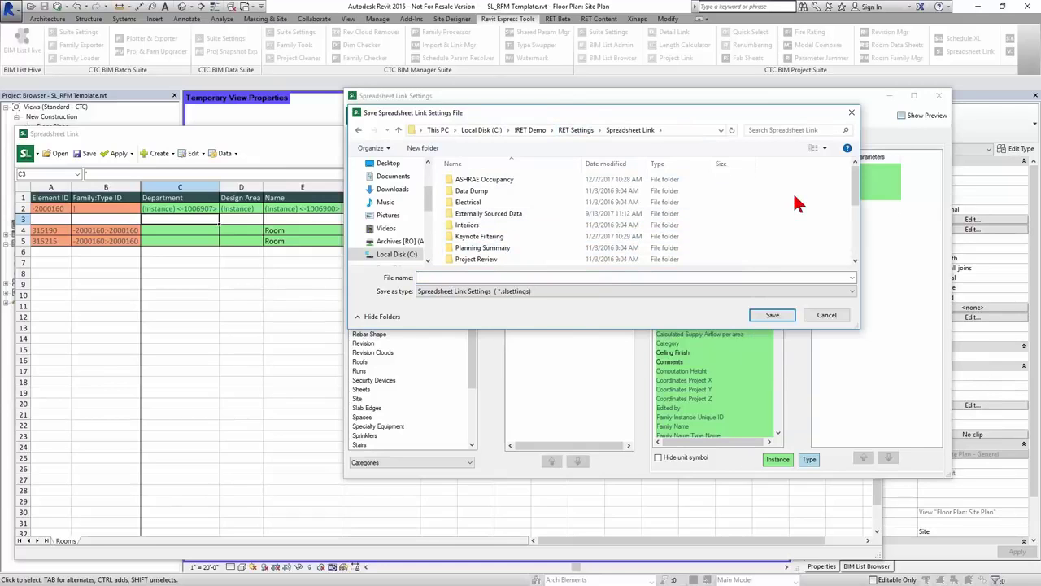
pyautogui.rightClick(795, 199)
pyautogui.moveTo(834, 328)
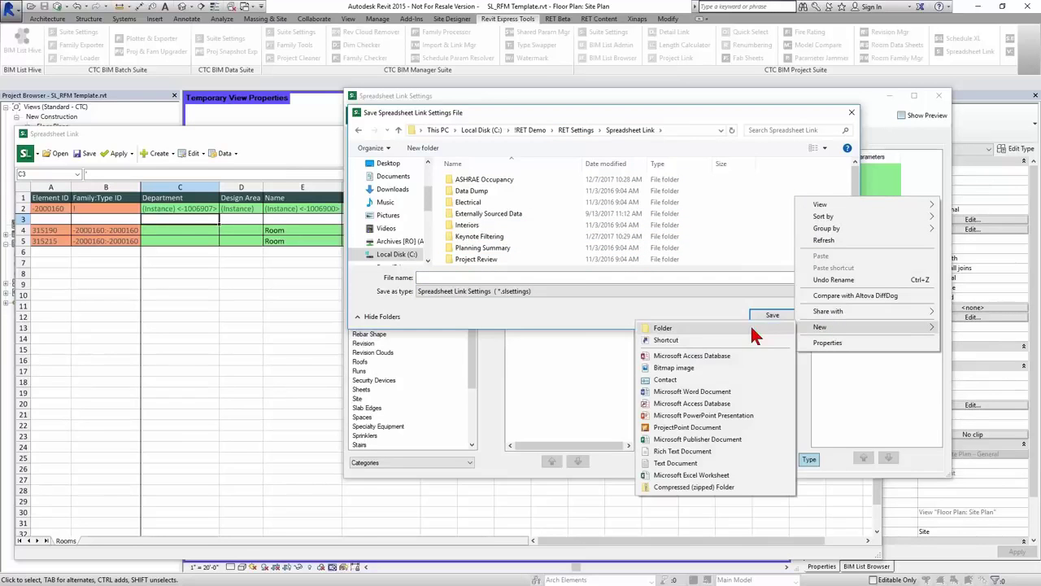
pyautogui.click(753, 330)
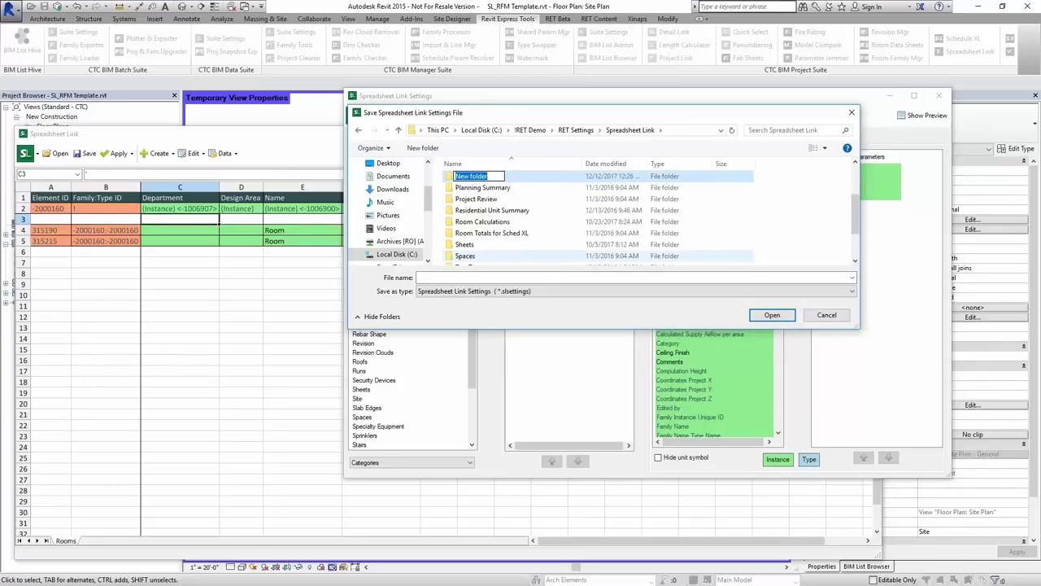
pyautogui.write('Room TypesPlanning')
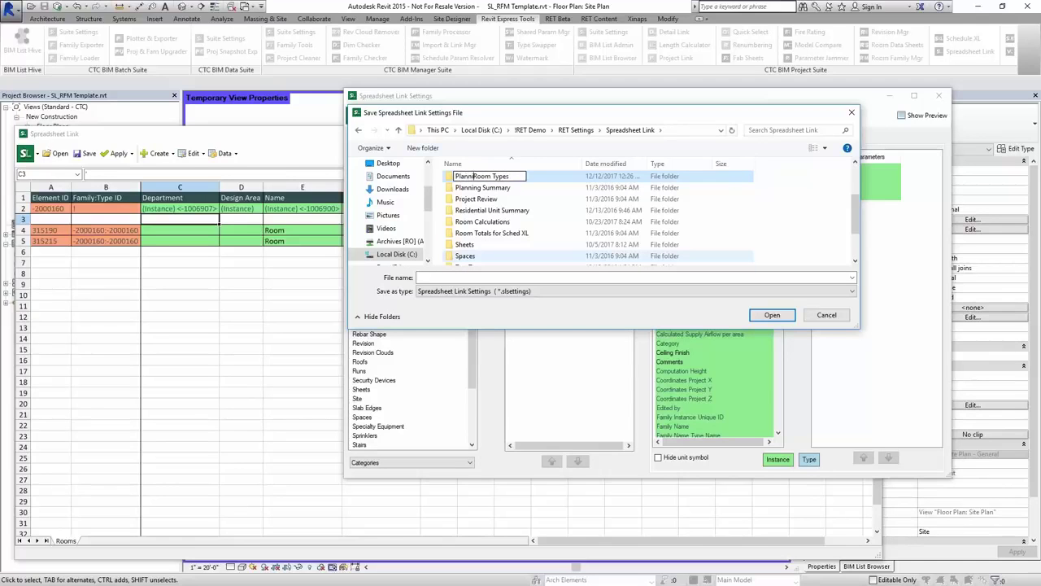
pyautogui.press('Return')
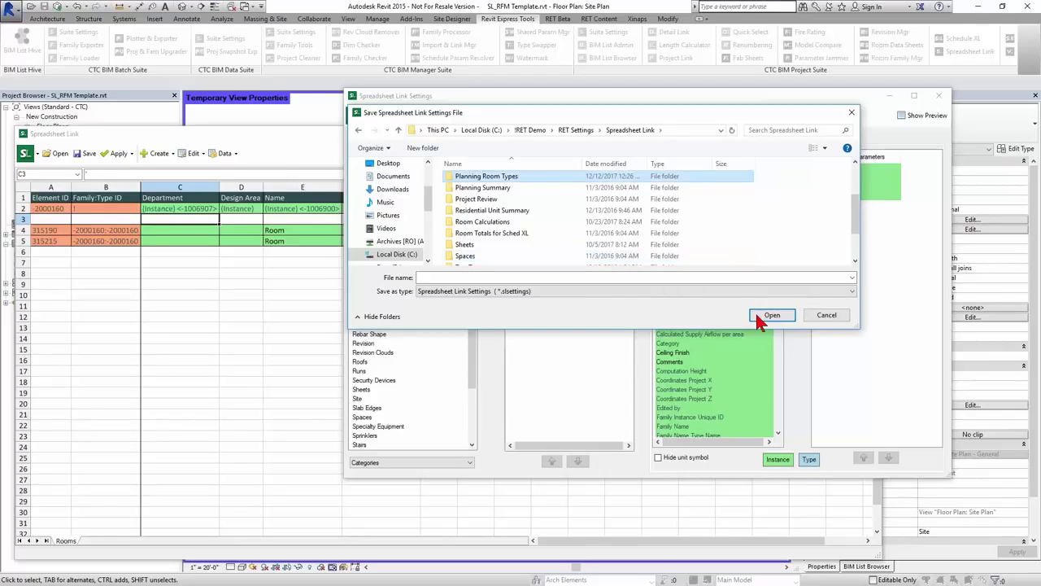
# - Save the settings as Planning Room Types.slsettings in that folder and confirm
pyautogui.doubleClick(496, 176)
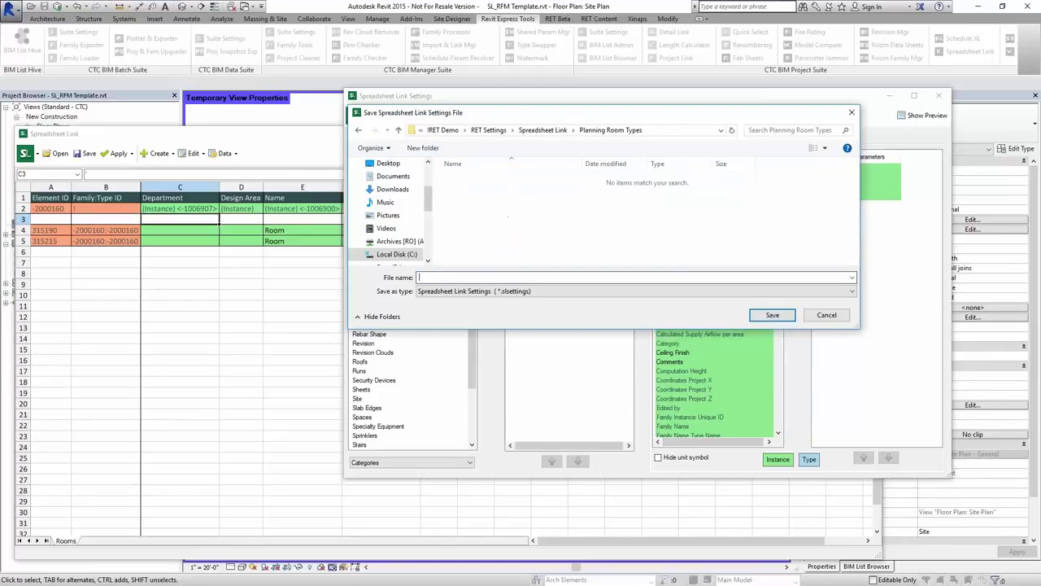
pyautogui.write('Planning Room Types')
pyautogui.click(769, 318)
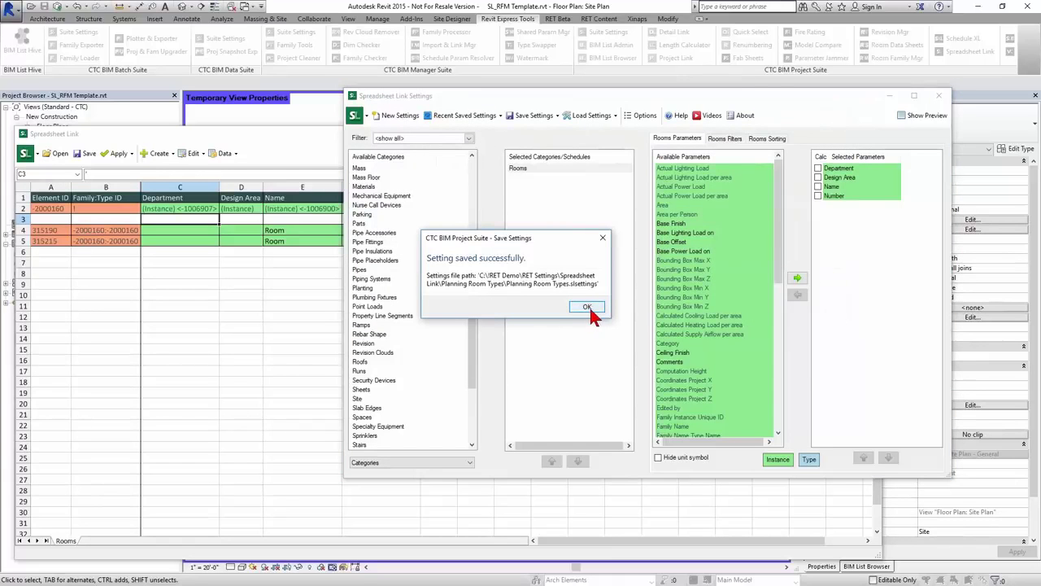
pyautogui.click(588, 307)
pyautogui.click(211, 148)
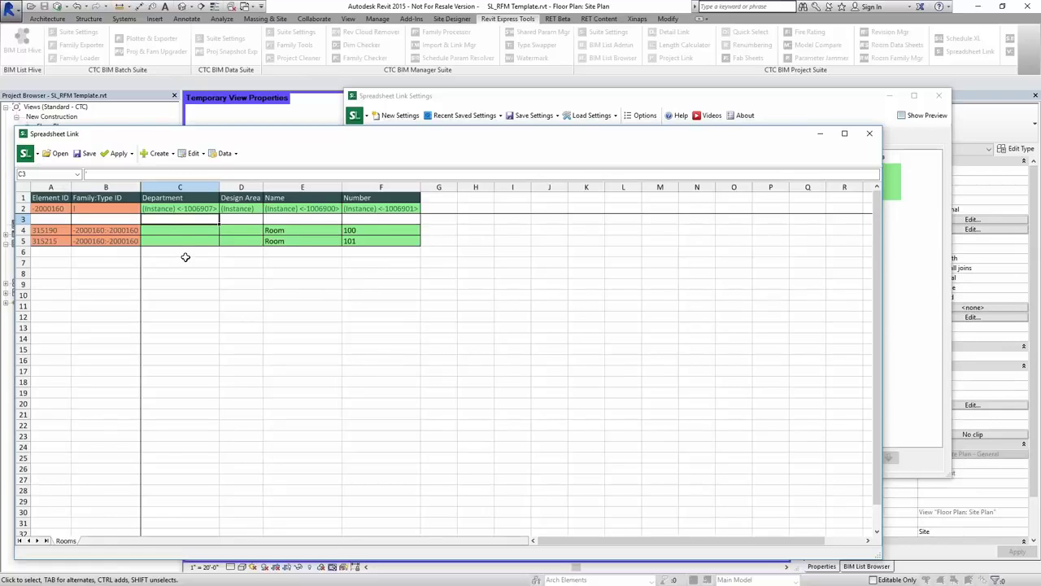
# - Create one new unplaced room in the New Construction phase from the spreadsheet
pyautogui.click(158, 153)
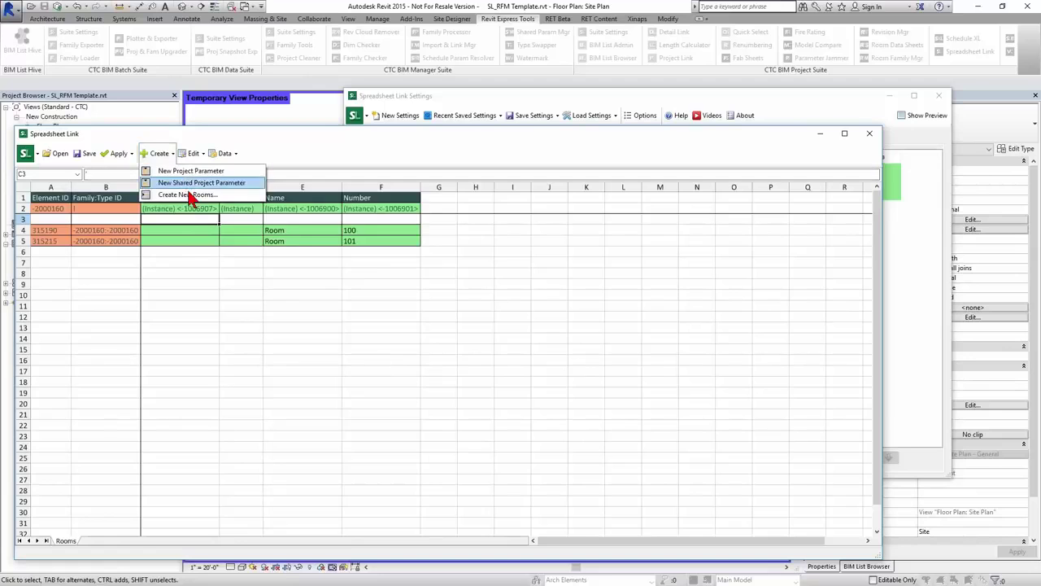
pyautogui.click(188, 195)
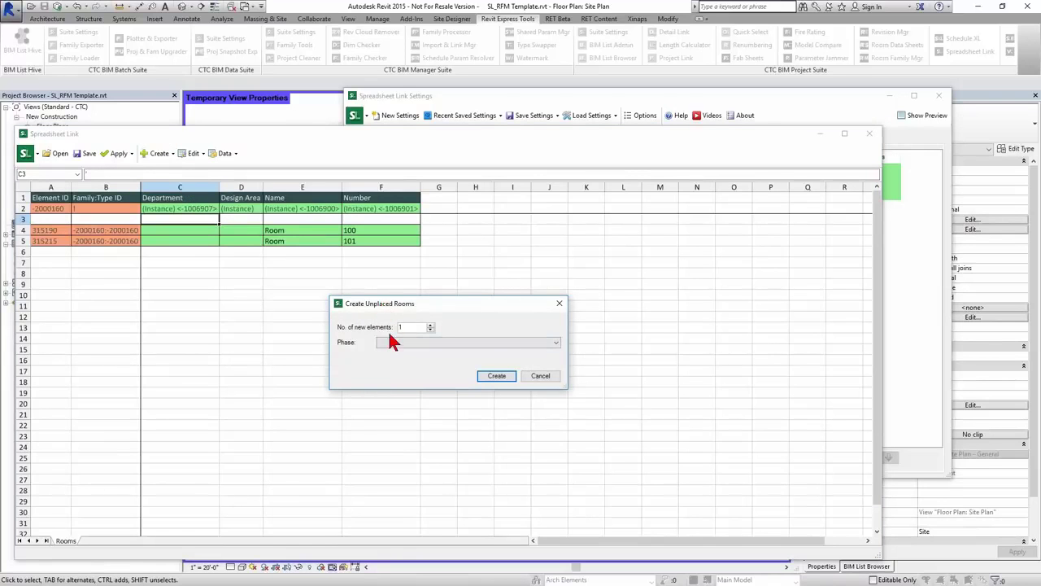
pyautogui.click(394, 342)
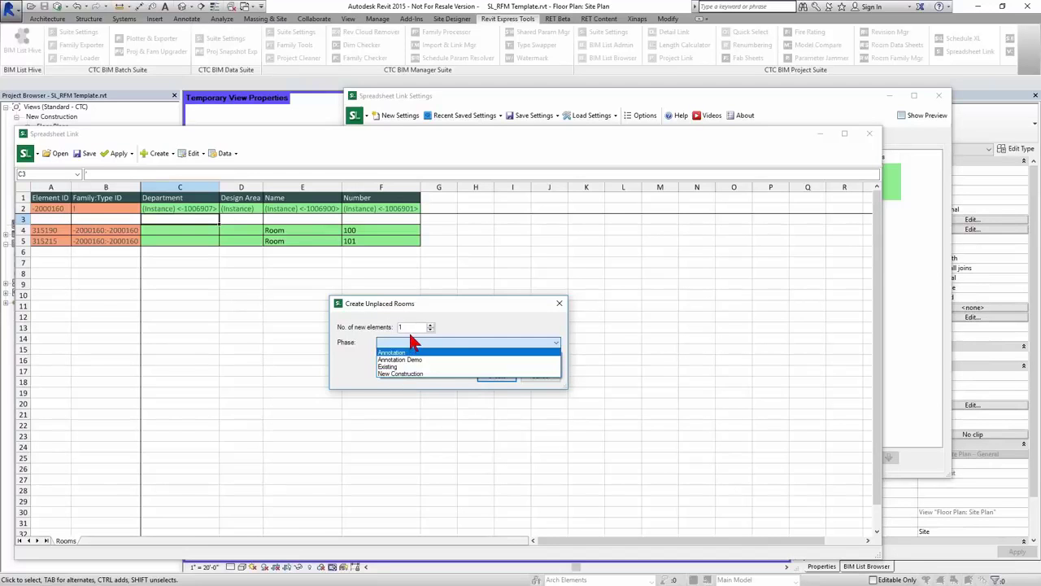
pyautogui.click(462, 335)
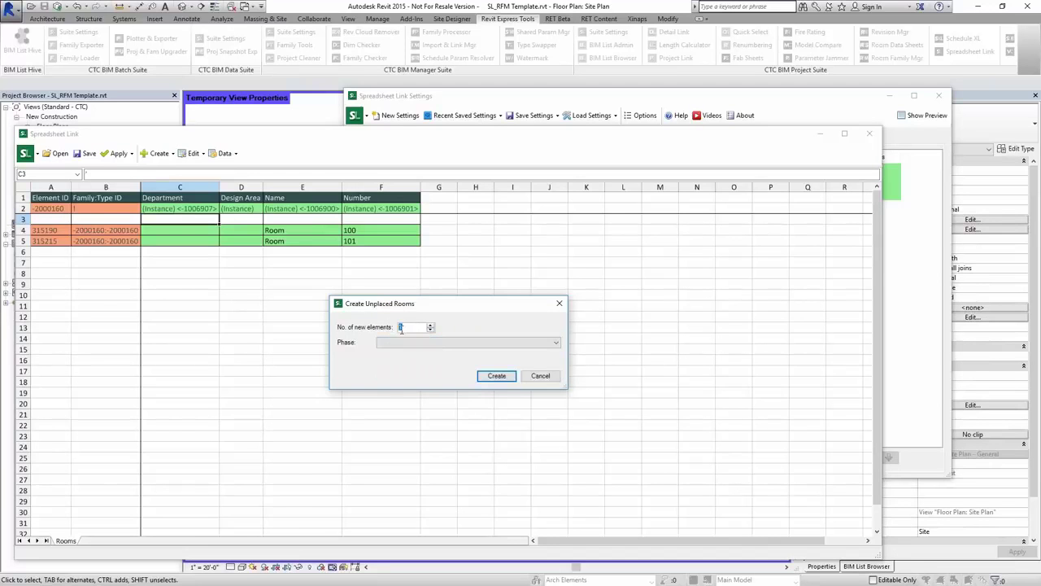
pyautogui.click(486, 375)
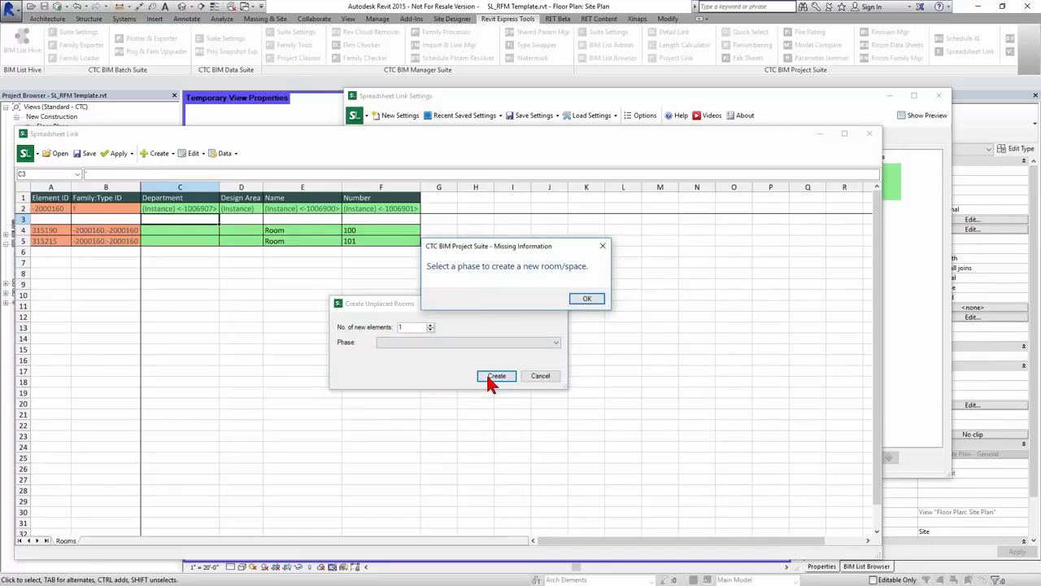
pyautogui.click(587, 299)
pyautogui.click(556, 342)
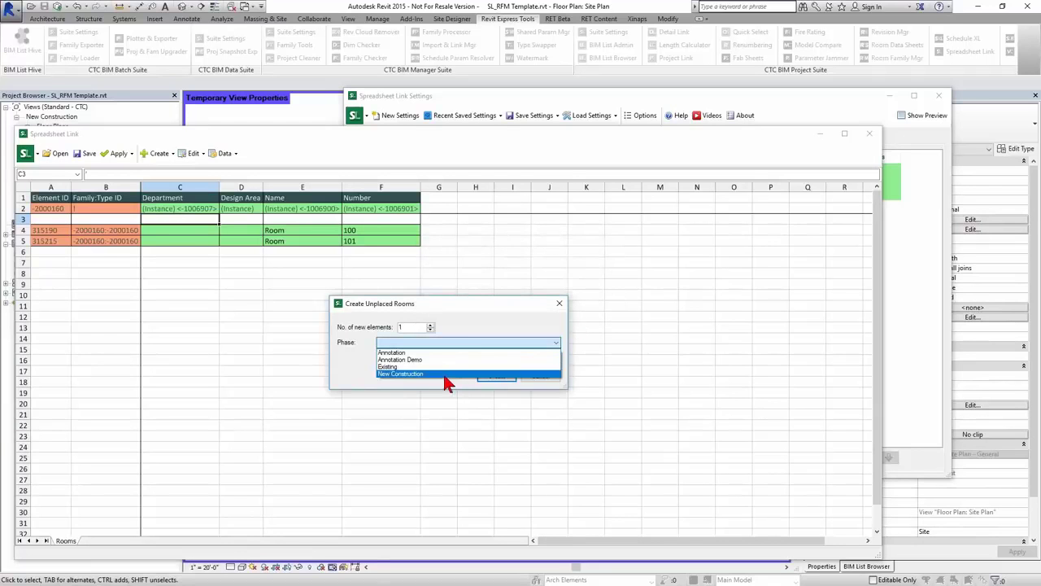
pyautogui.click(447, 379)
pyautogui.click(493, 375)
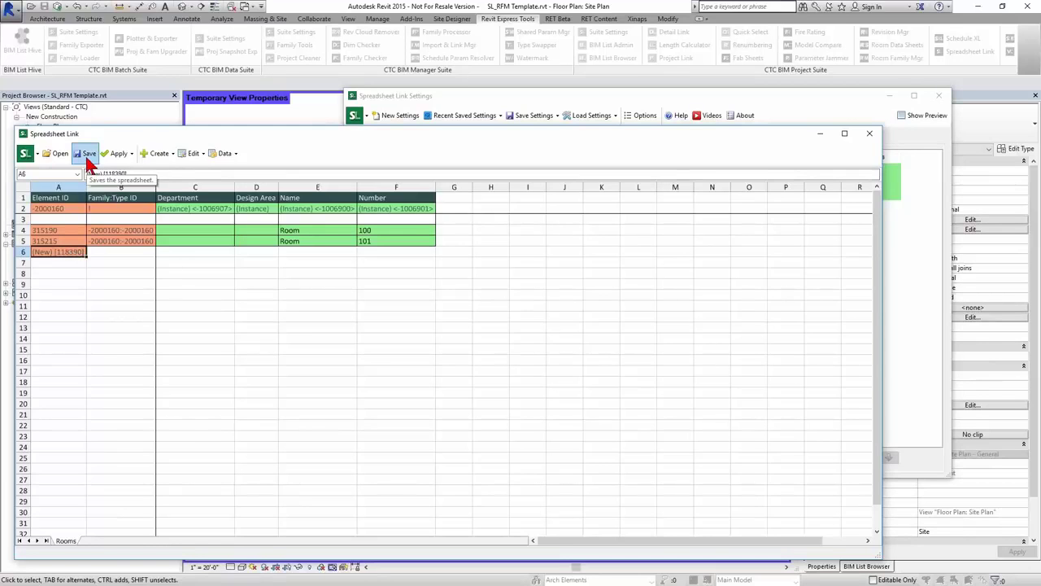
# - Save the room spreadsheet as Planning Room Types Template.xlsx and accept opening it in Excel
pyautogui.click(88, 156)
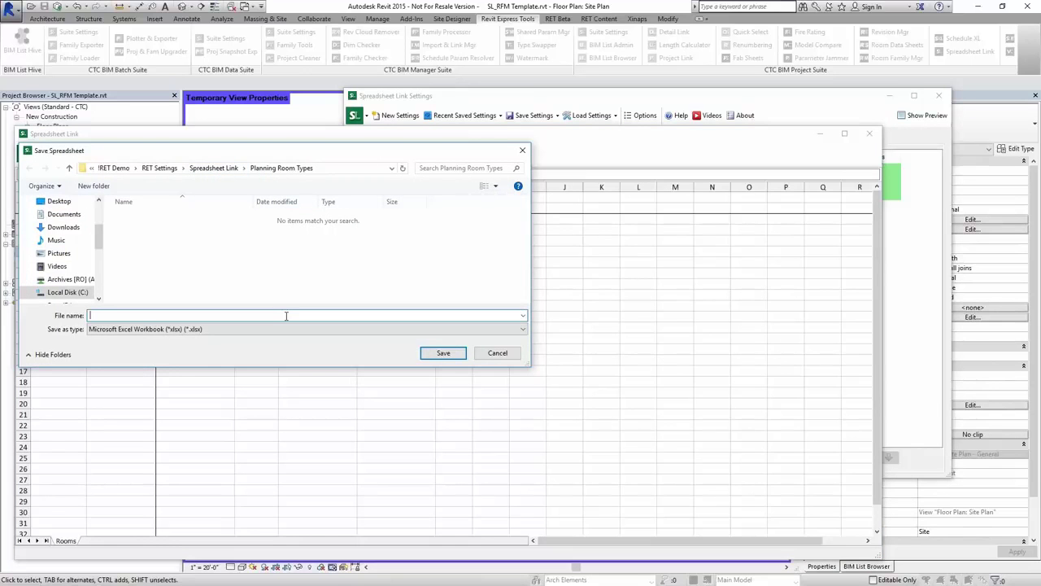
pyautogui.write('Room Types Template')
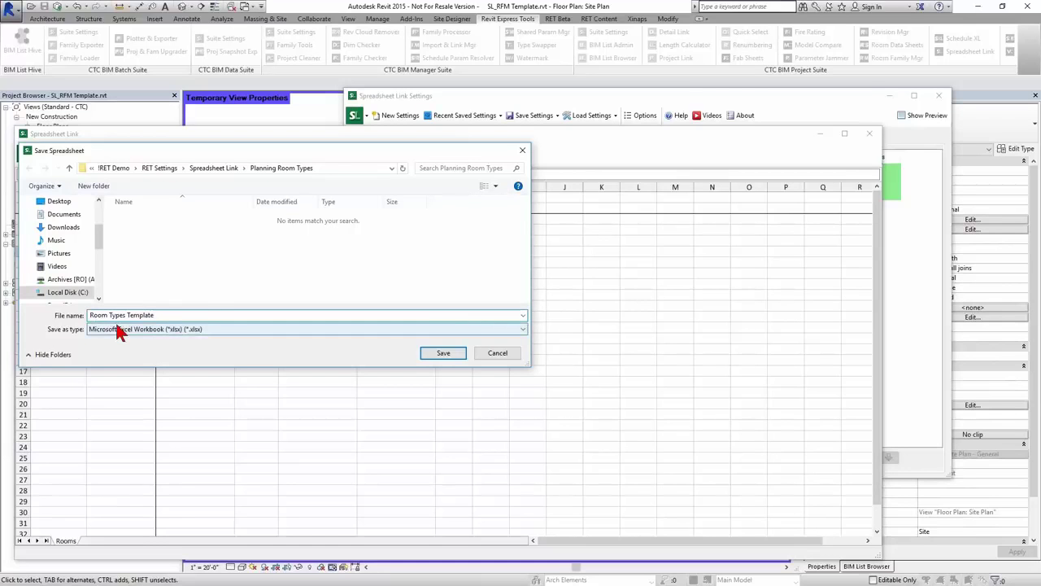
pyautogui.click(91, 315)
pyautogui.write('Planning')
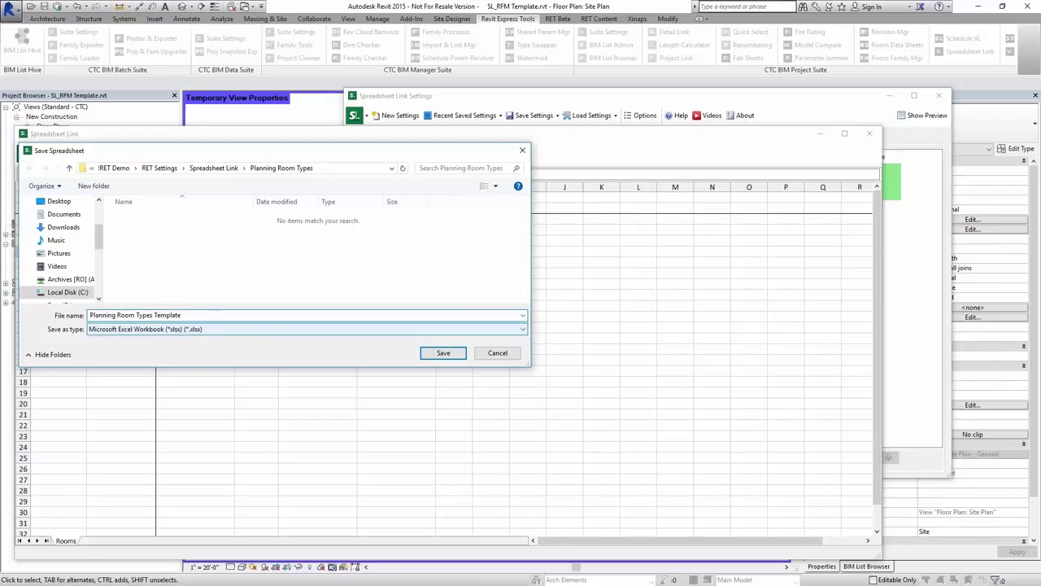
pyautogui.click(200, 330)
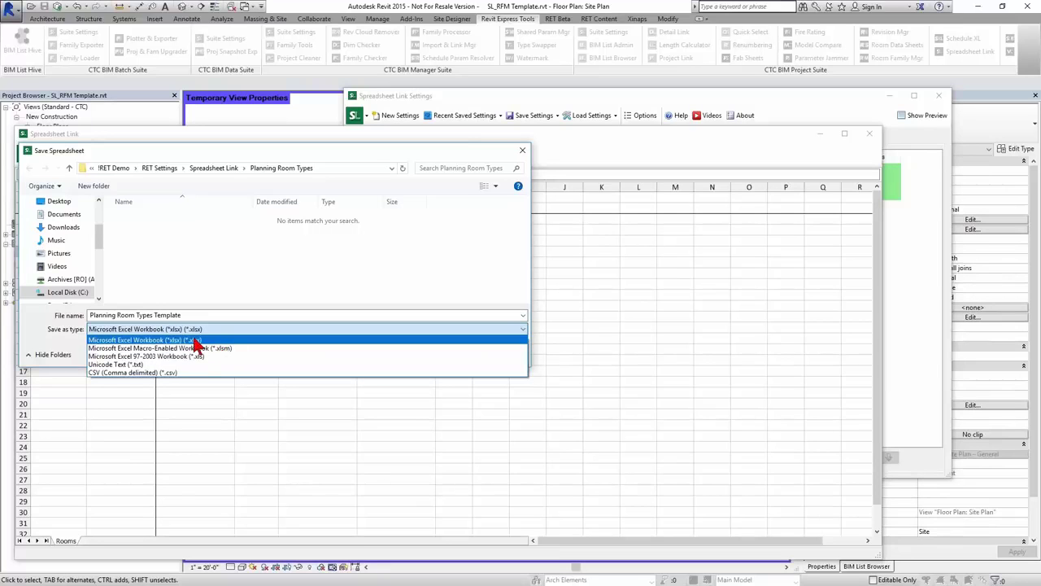
pyautogui.click(200, 340)
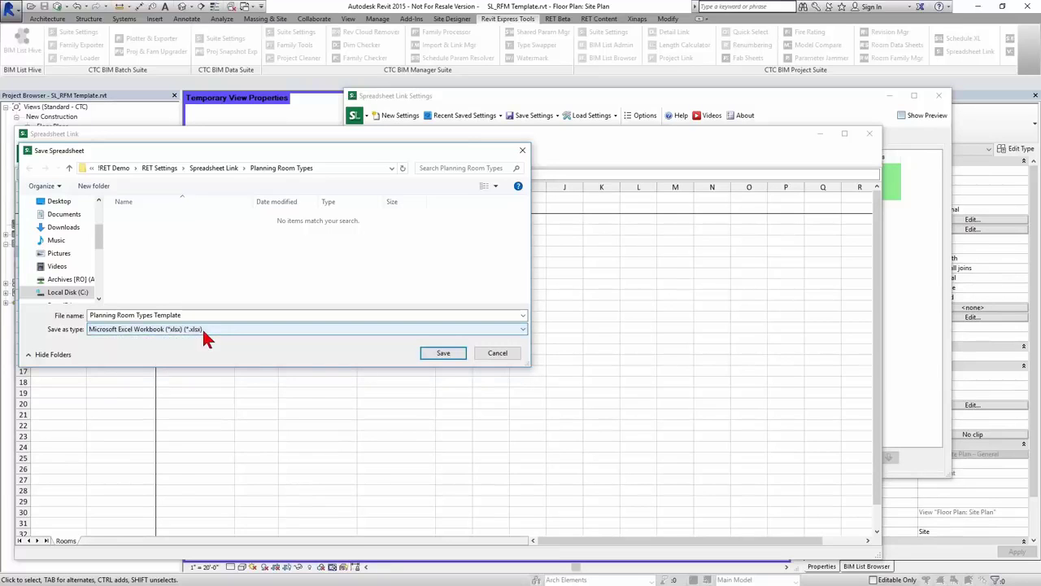
pyautogui.click(443, 355)
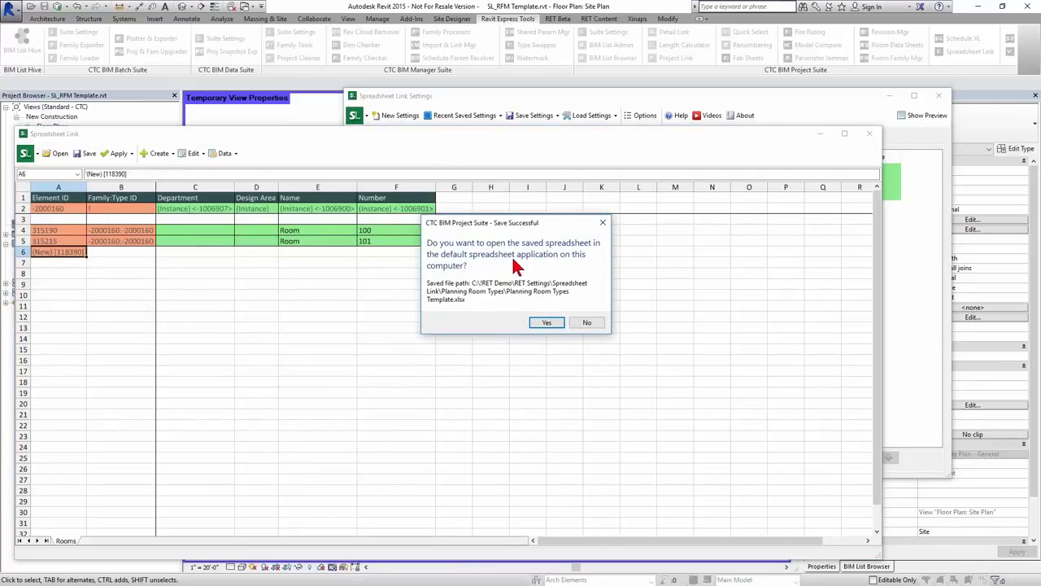
pyautogui.click(546, 323)
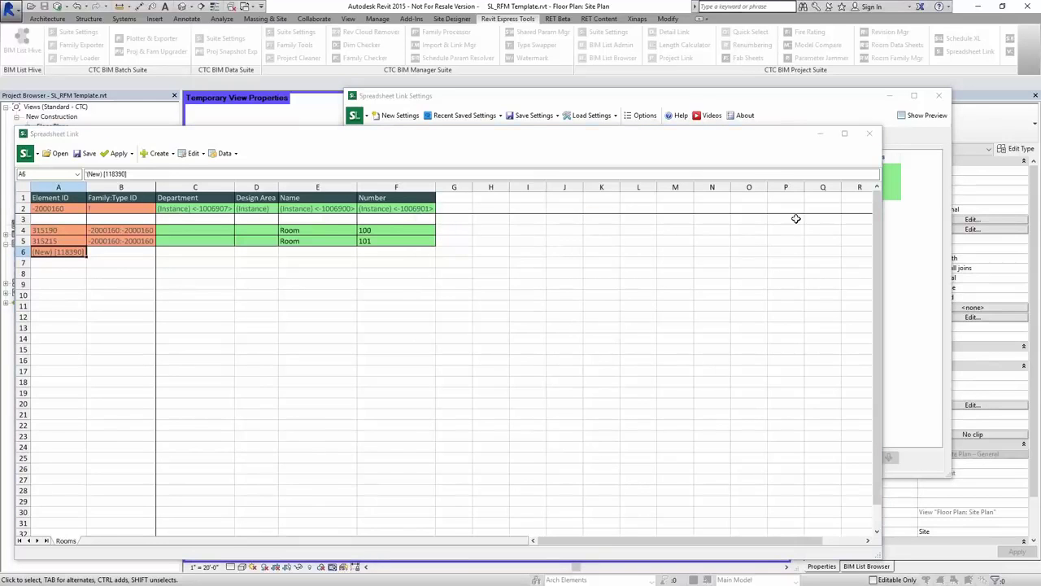
# - Close Spreadsheet Link without saving its settings and delete the placed room from the Site Plan
pyautogui.click(940, 97)
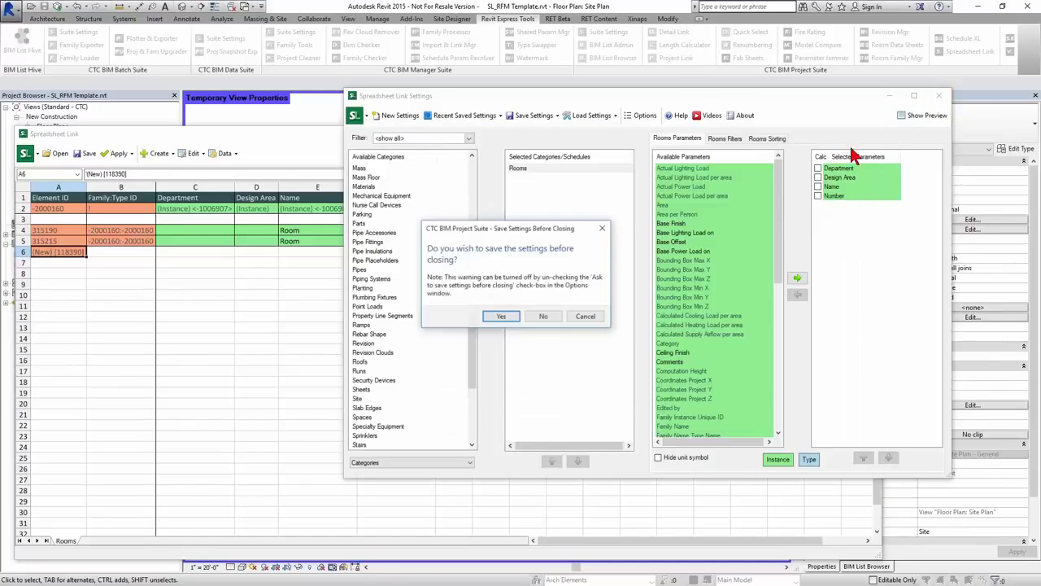
pyautogui.click(543, 316)
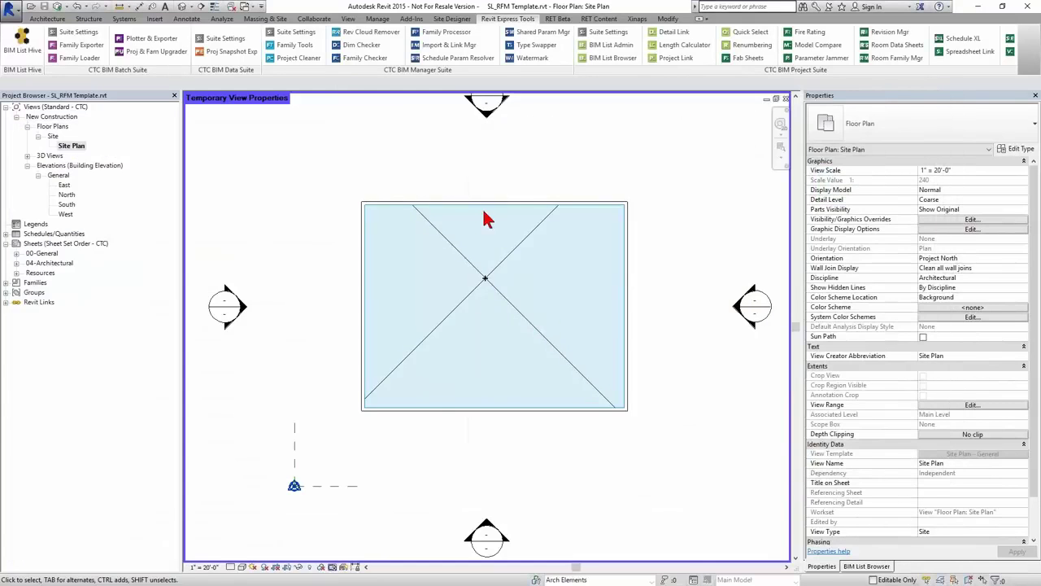
pyautogui.click(516, 250)
pyautogui.press('Delete')
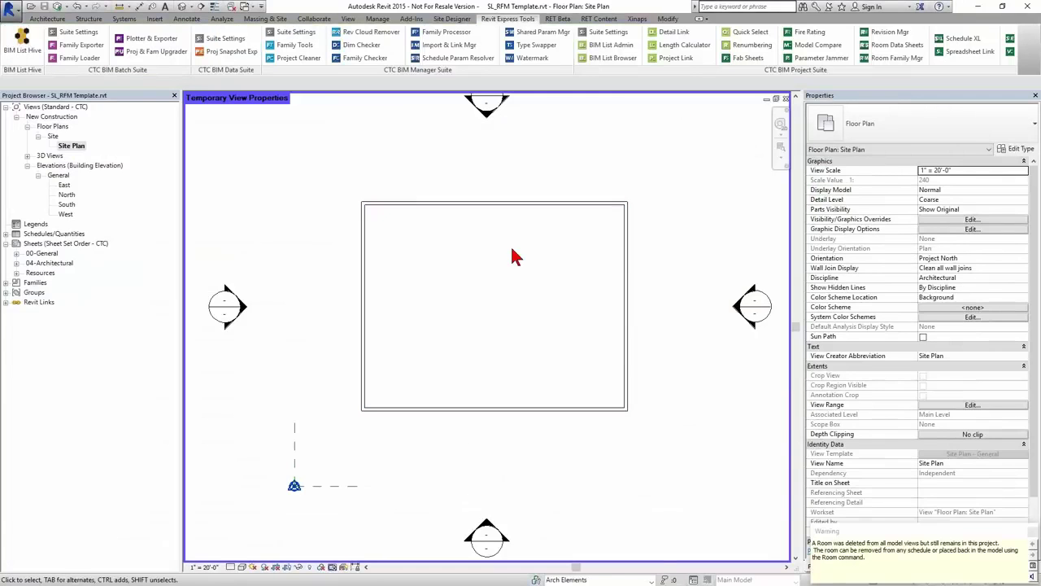
# - Open the Room Schedule and delete the unplaced rooms 100 and 101
pyautogui.doubleClick(35, 234)
pyautogui.doubleClick(50, 245)
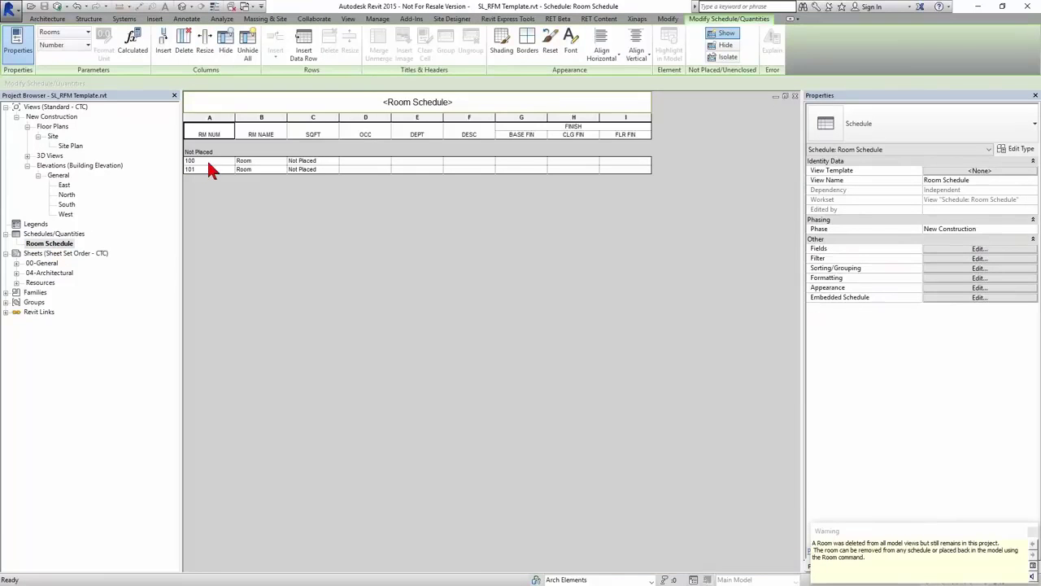
pyautogui.moveTo(224, 161); pyautogui.dragTo(226, 170)
pyautogui.click(329, 47)
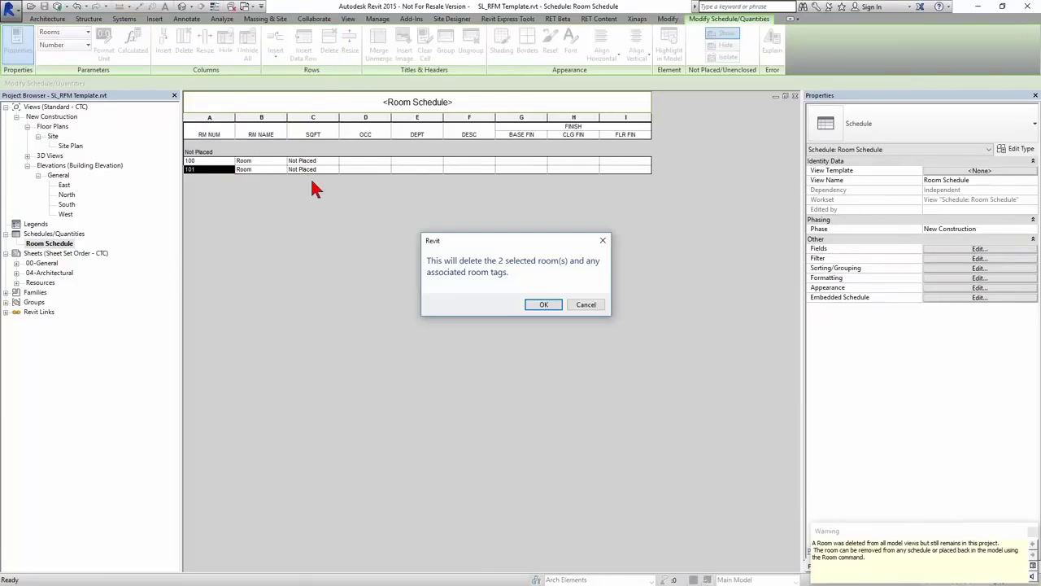
pyautogui.click(547, 307)
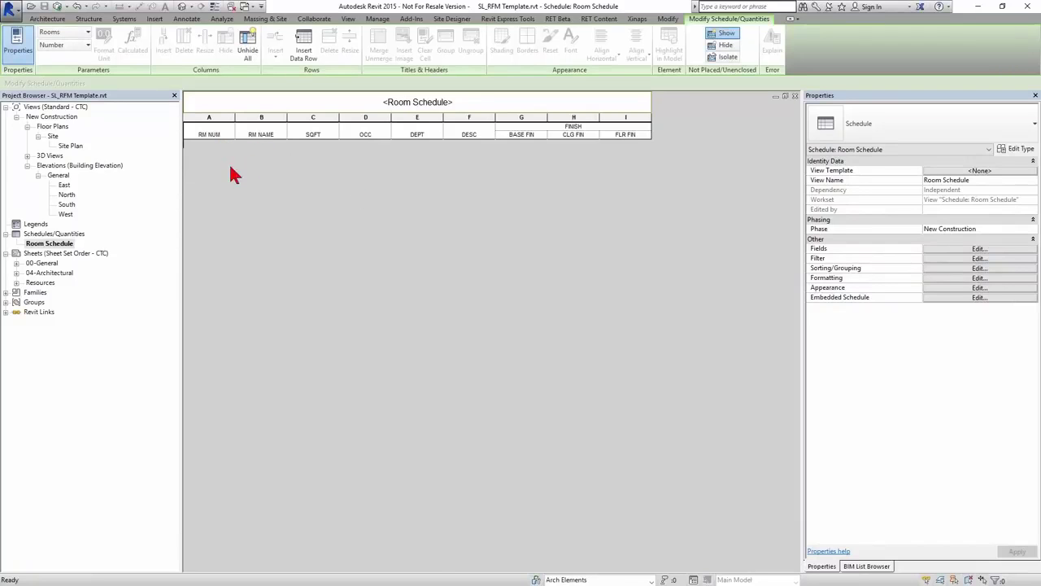
# - Synchronize with Central, compacting the model and relinquishing user-created worksets, then bring Excel into view
pyautogui.click(57, 8)
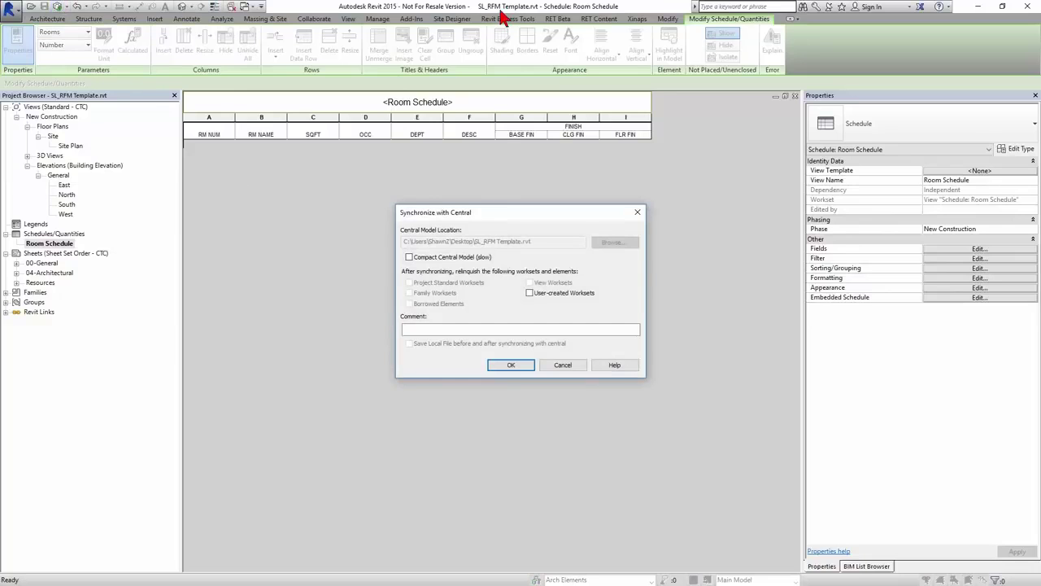
pyautogui.click(437, 257)
pyautogui.click(535, 292)
pyautogui.click(514, 366)
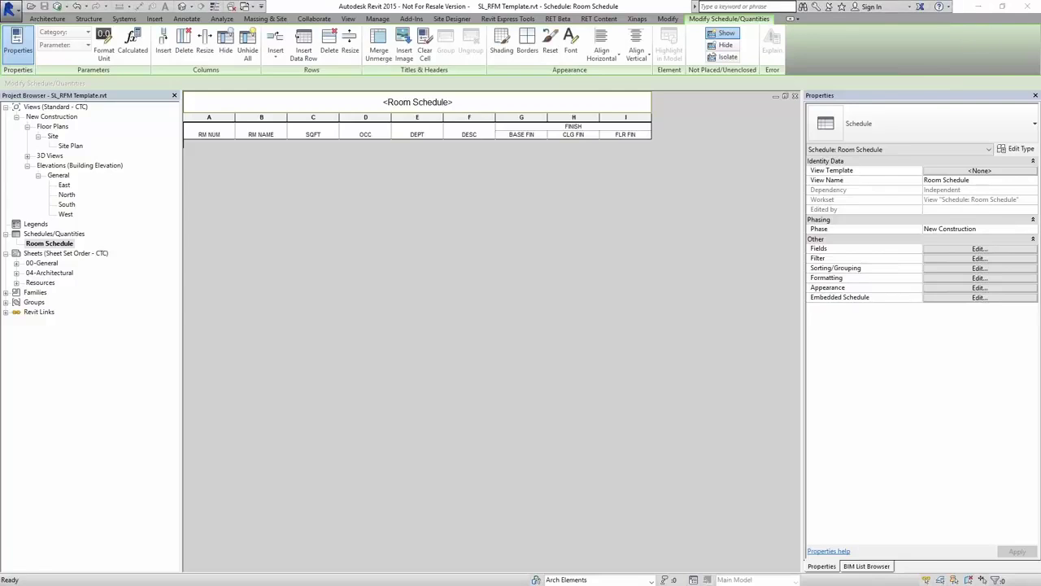
pyautogui.moveTo(1040, 143); pyautogui.dragTo(625, 63)
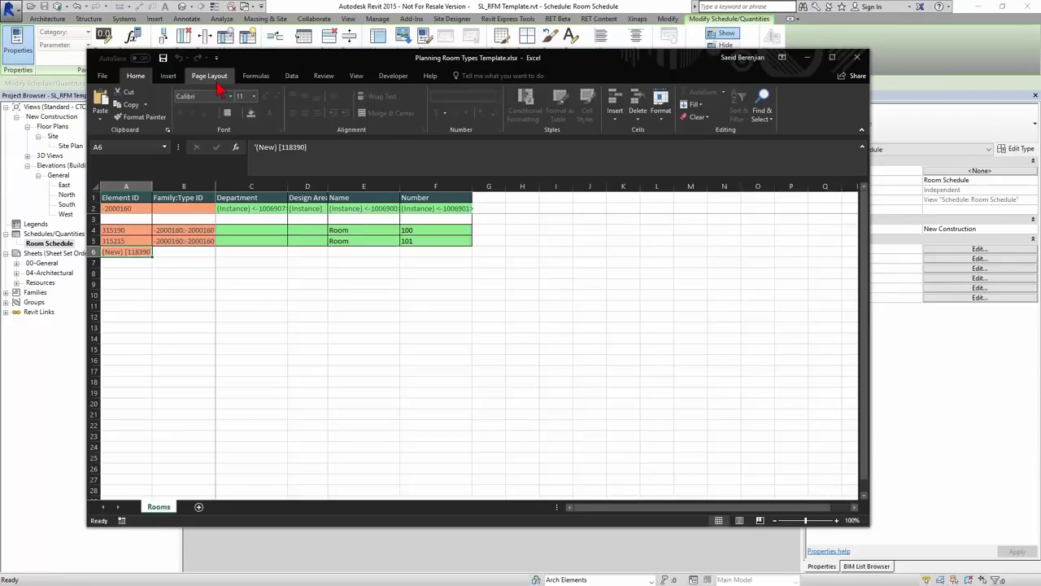
# - On the Review tab, find rows 4–5 cannot be deleted and start Unprotect Sheet
pyautogui.click(323, 78)
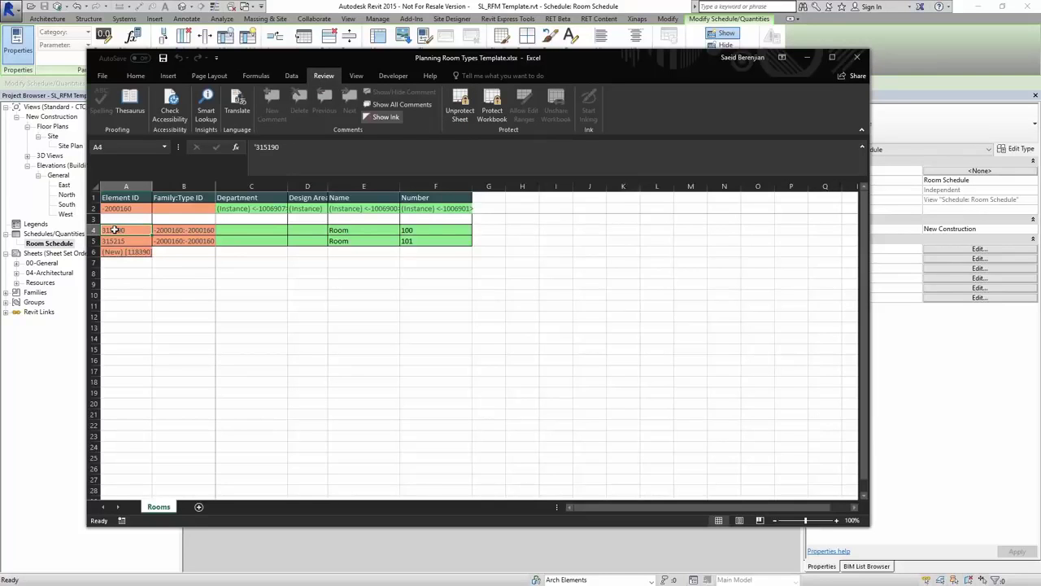
pyautogui.moveTo(94, 230); pyautogui.dragTo(96, 239)
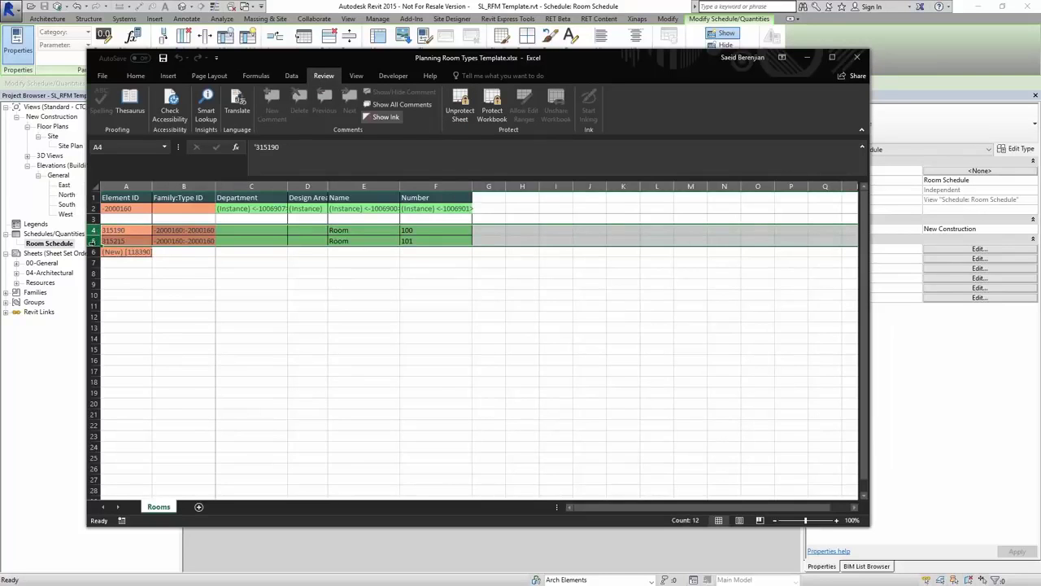
pyautogui.rightClick(96, 242)
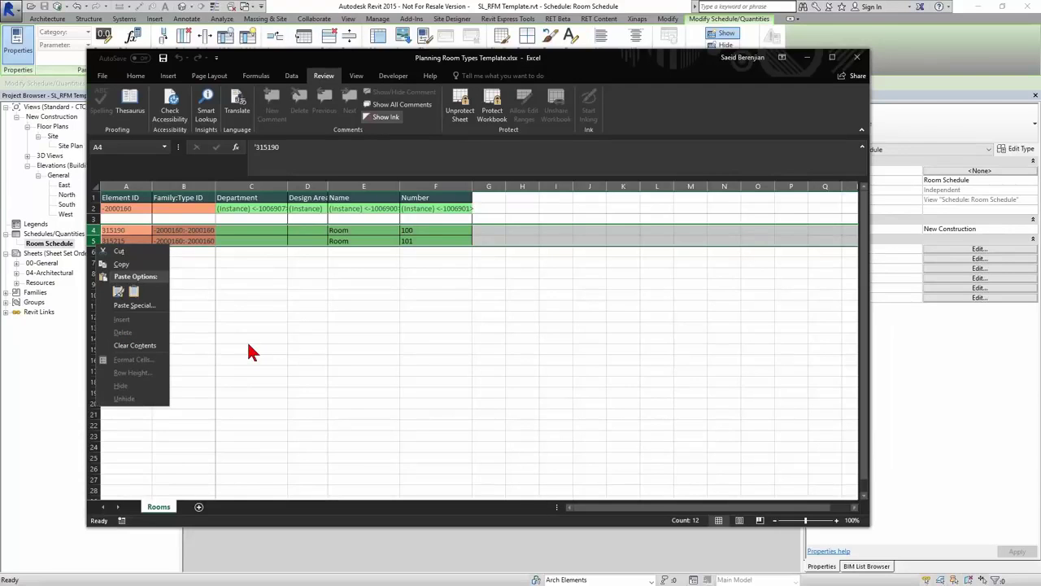
pyautogui.press('Escape')
pyautogui.click(132, 236)
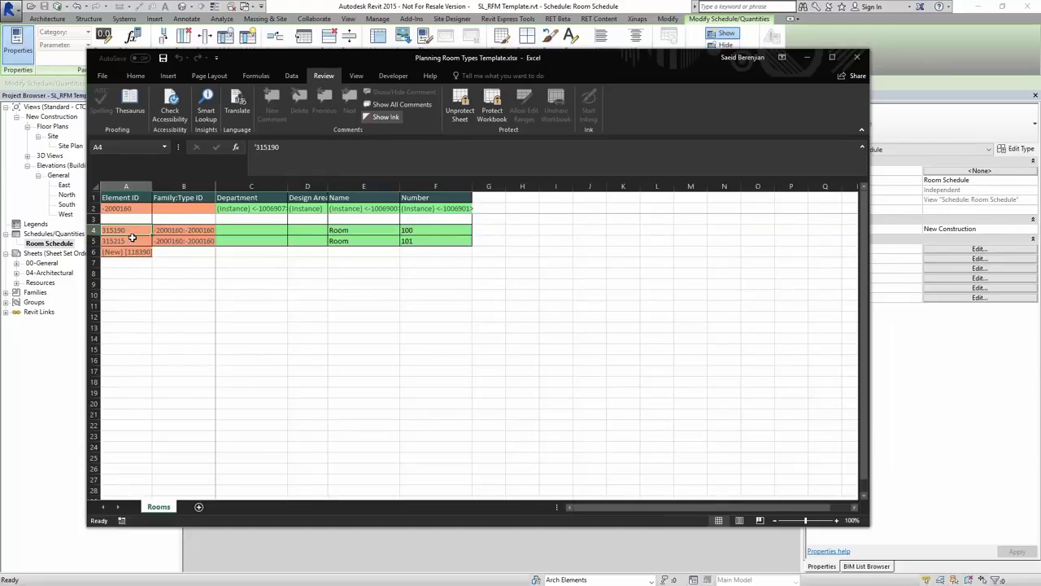
pyautogui.click(182, 230)
pyautogui.click(181, 241)
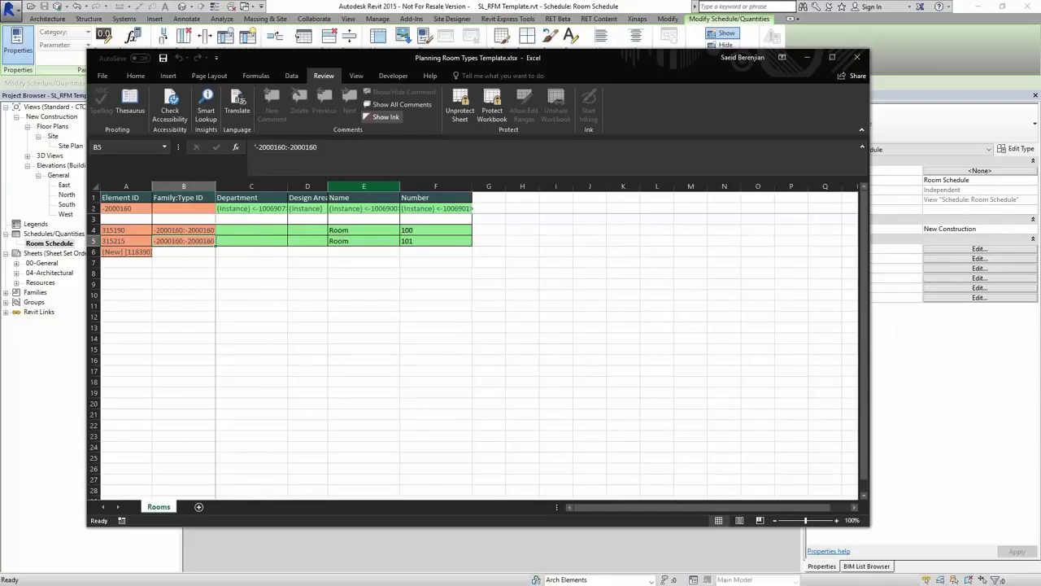
pyautogui.click(459, 120)
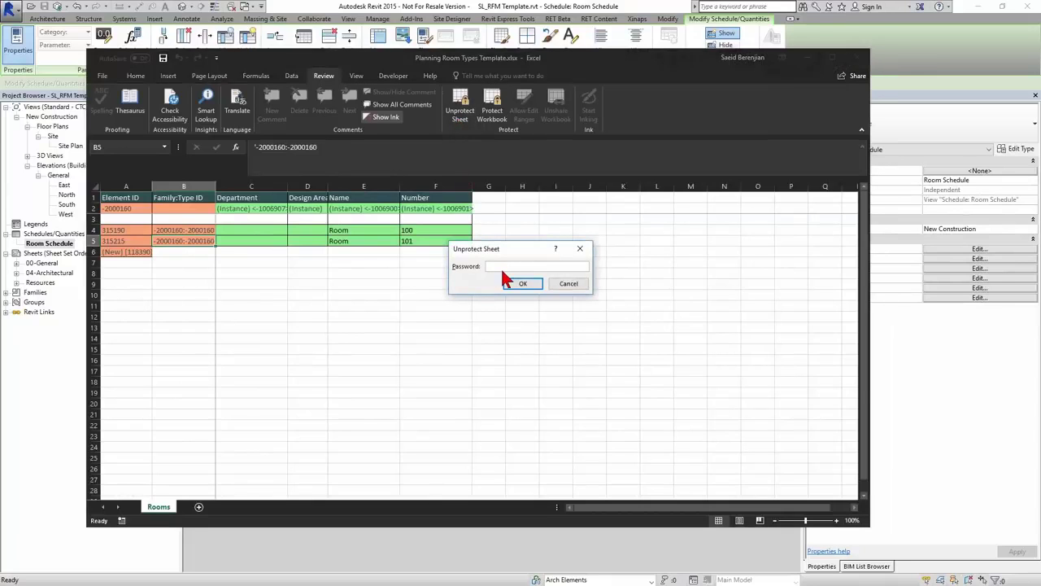
# - Enter the sheet password to unprotect the Rooms sheet, then select rows 4–5
pyautogui.write('1234')
pyautogui.write('5678')
pyautogui.press('Return')
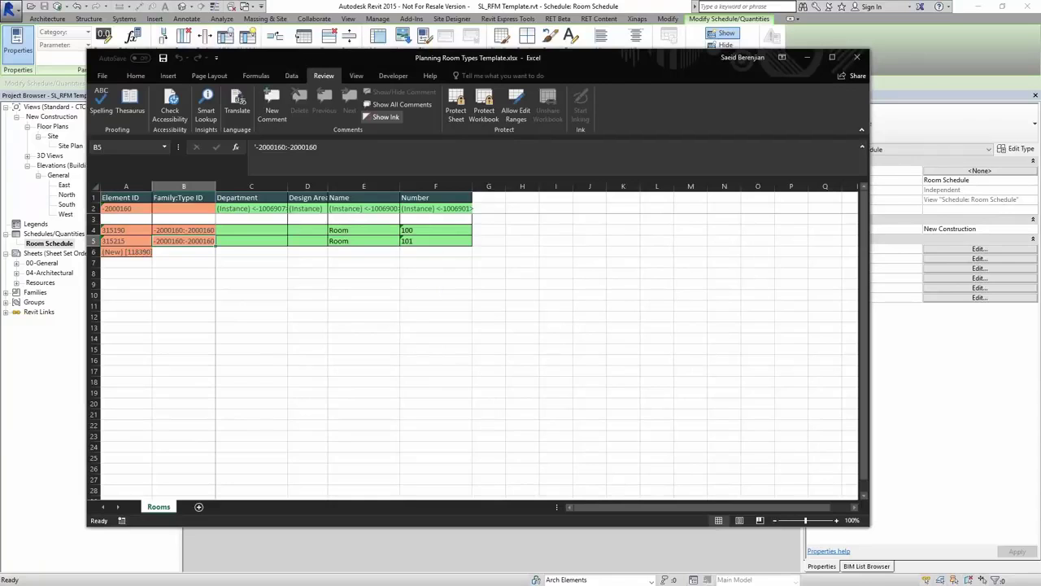
pyautogui.moveTo(93, 230); pyautogui.dragTo(94, 240)
# - Delete rows 4–5 for rooms 100 and 101, then undo the deletion
pyautogui.rightClick(95, 240)
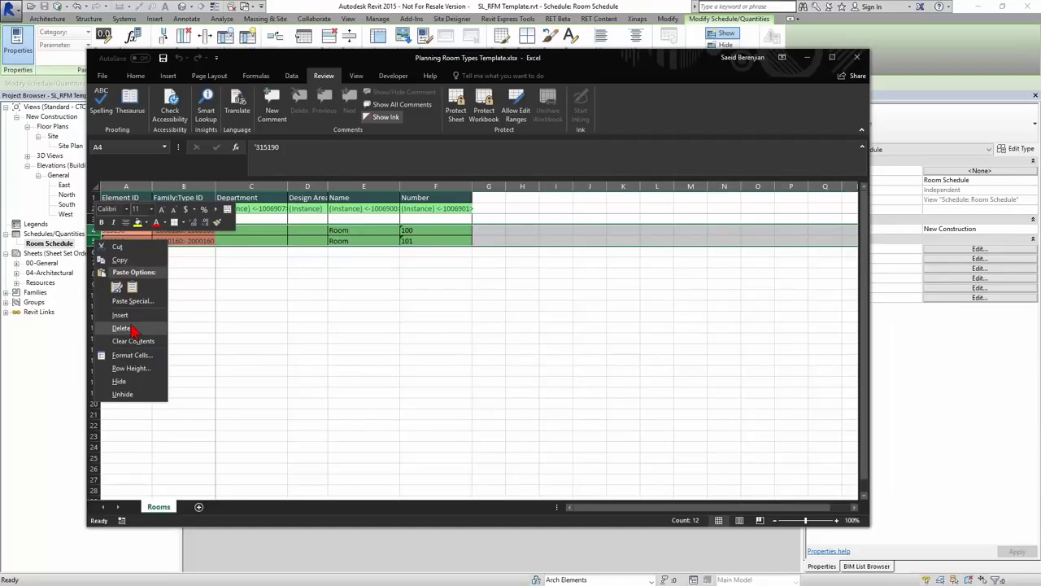
pyautogui.click(132, 328)
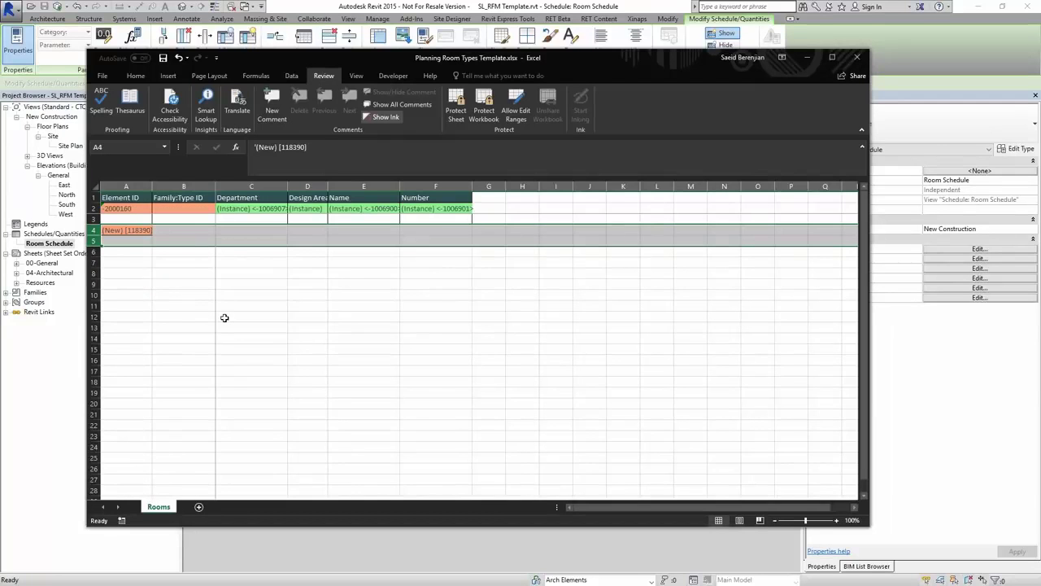
pyautogui.hotkey('ctrl', 'z')
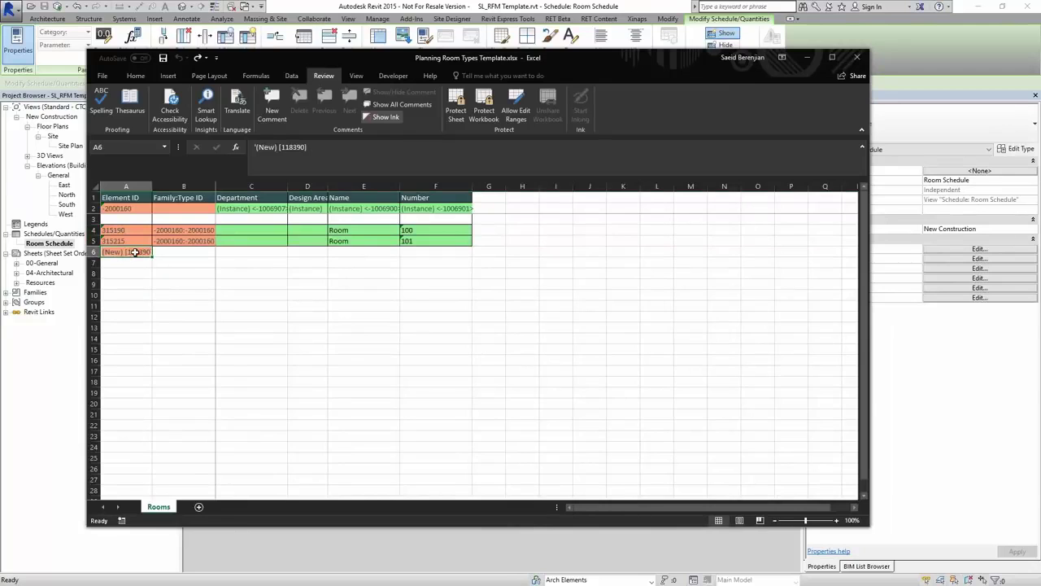
# - Turn row 4 into a (New) [118390] entry and clear its B4, E4 and F4 values
pyautogui.hotkey('ctrl', 'c')
pyautogui.click(123, 230)
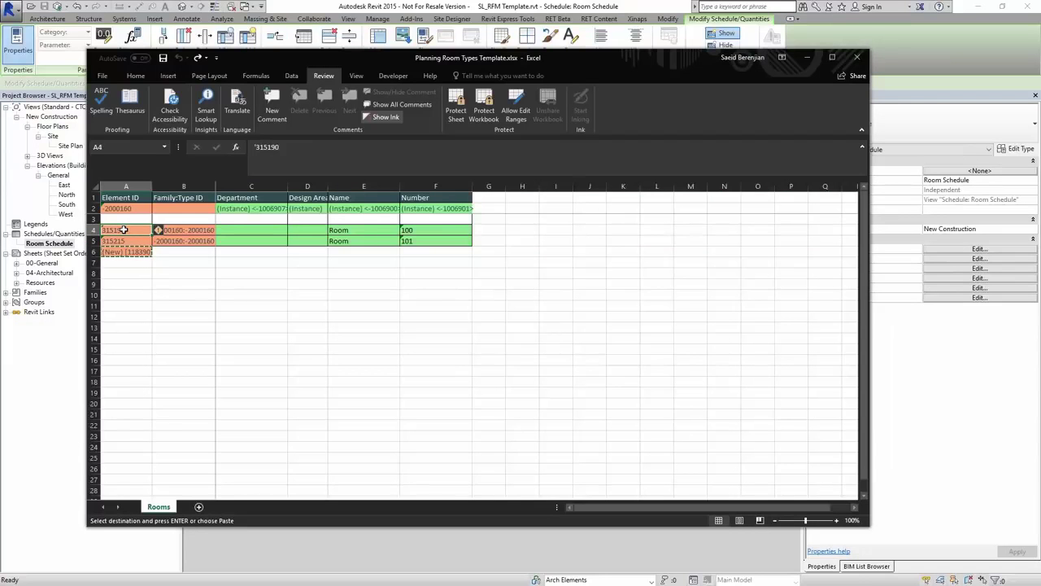
pyautogui.press('Return')
pyautogui.click(207, 231)
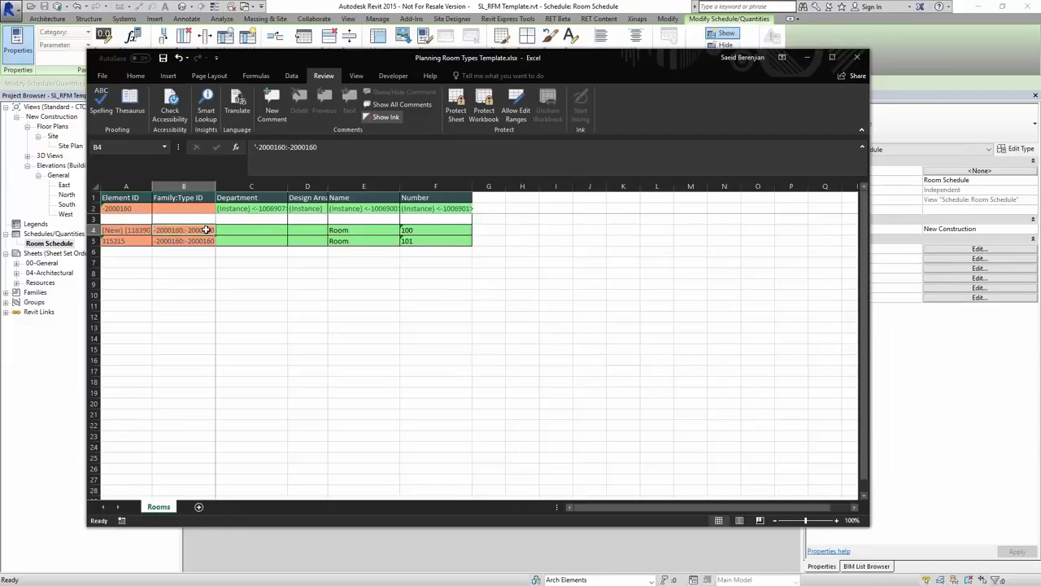
pyautogui.press('Delete')
pyautogui.click(340, 231)
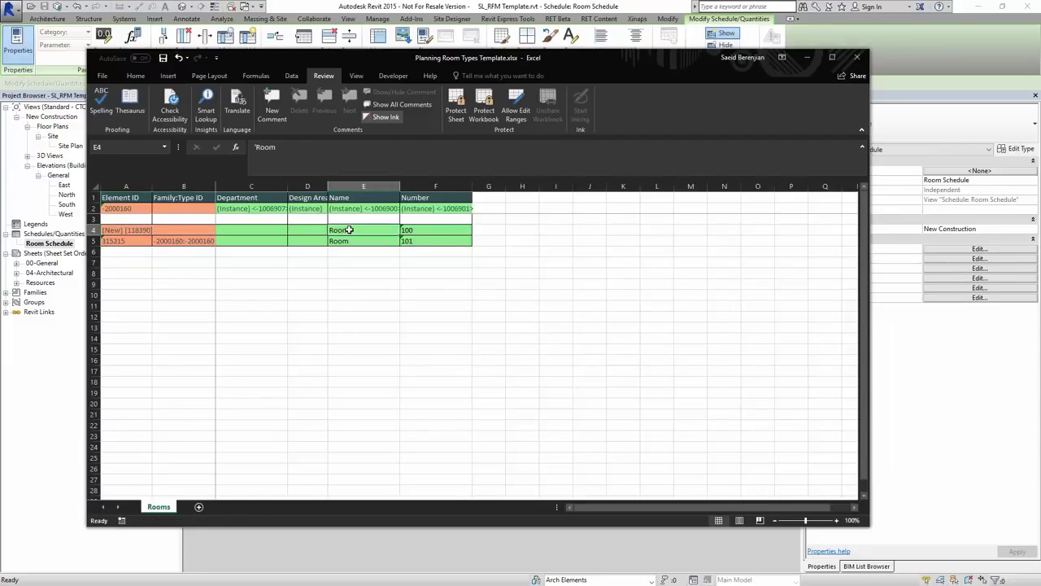
pyautogui.press('Delete')
pyautogui.click(413, 230)
pyautogui.press('Delete')
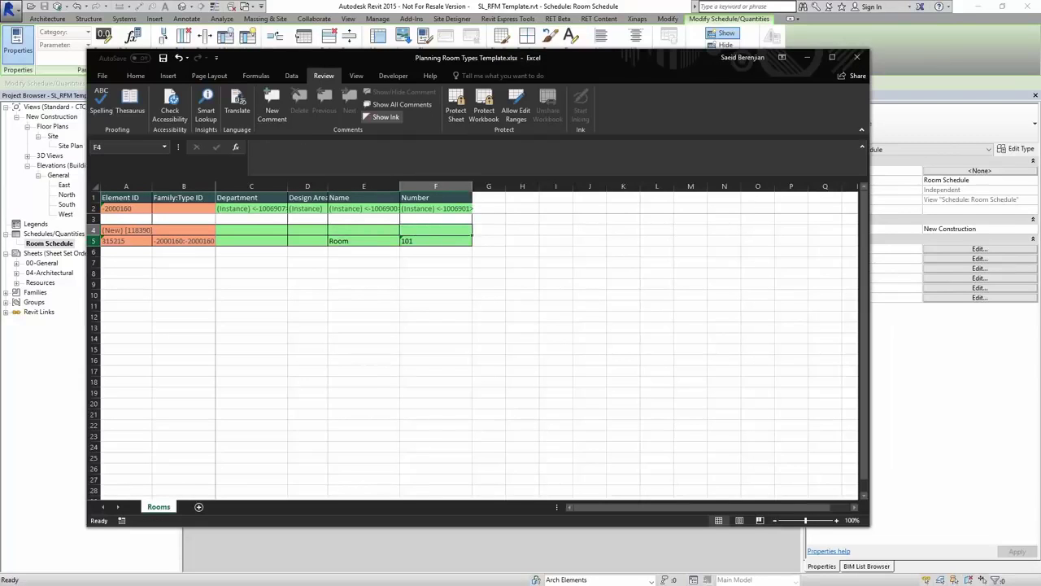
# - Fill the new-room row 4 down through row 10
pyautogui.click(94, 230)
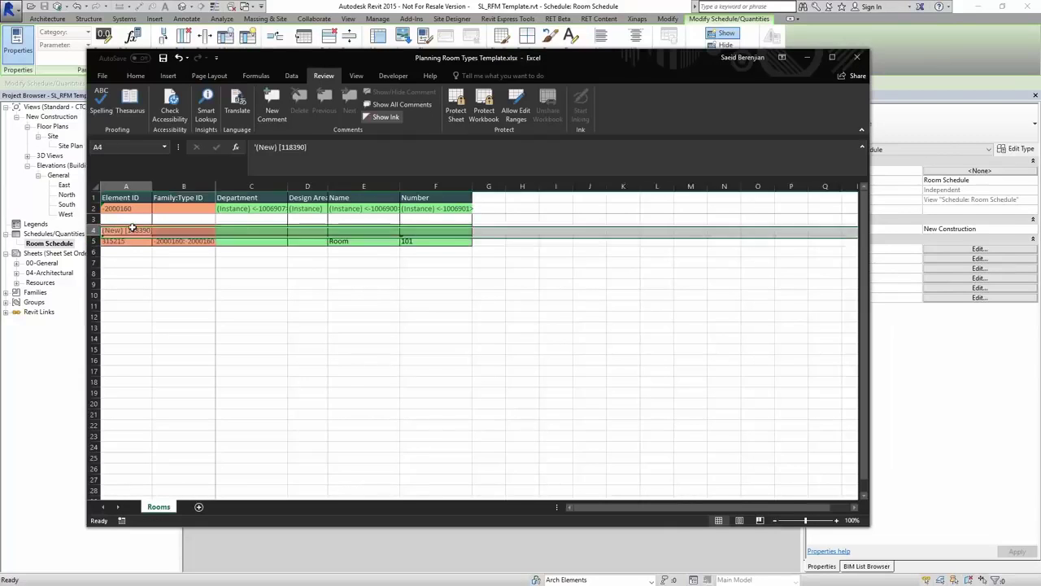
pyautogui.moveTo(132, 229); pyautogui.dragTo(470, 300)
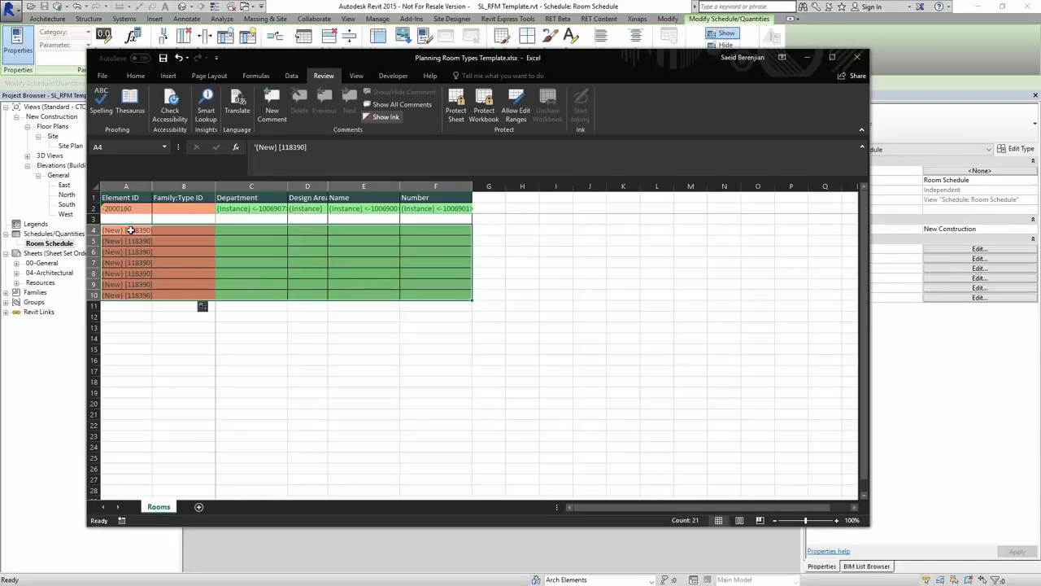
pyautogui.moveTo(128, 231); pyautogui.dragTo(127, 297)
pyautogui.moveTo(195, 231); pyautogui.dragTo(190, 293)
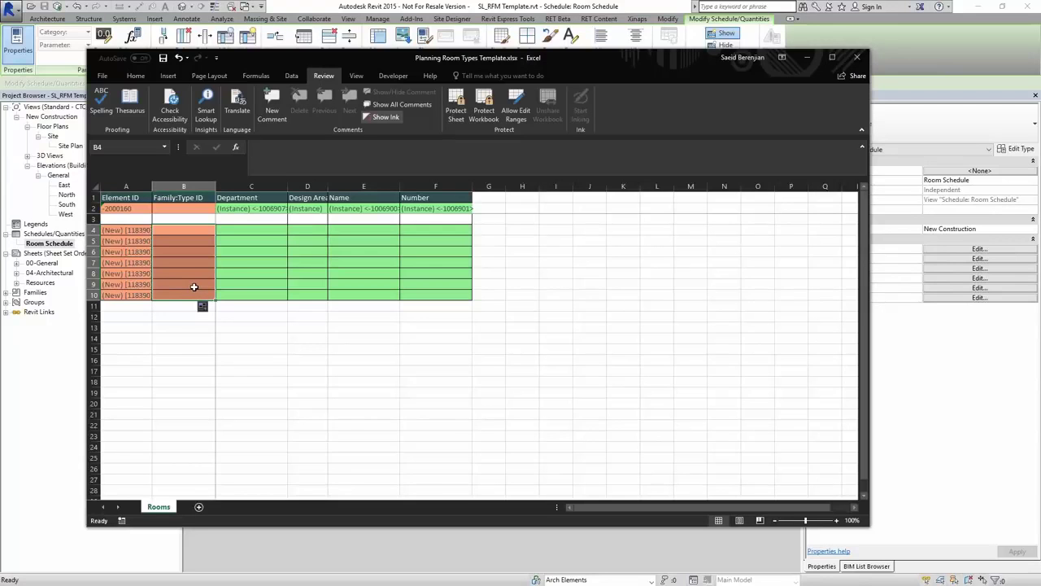
# - Enter departments OR, OR, ICU, ICU in cells C4 through C7
pyautogui.click(255, 228)
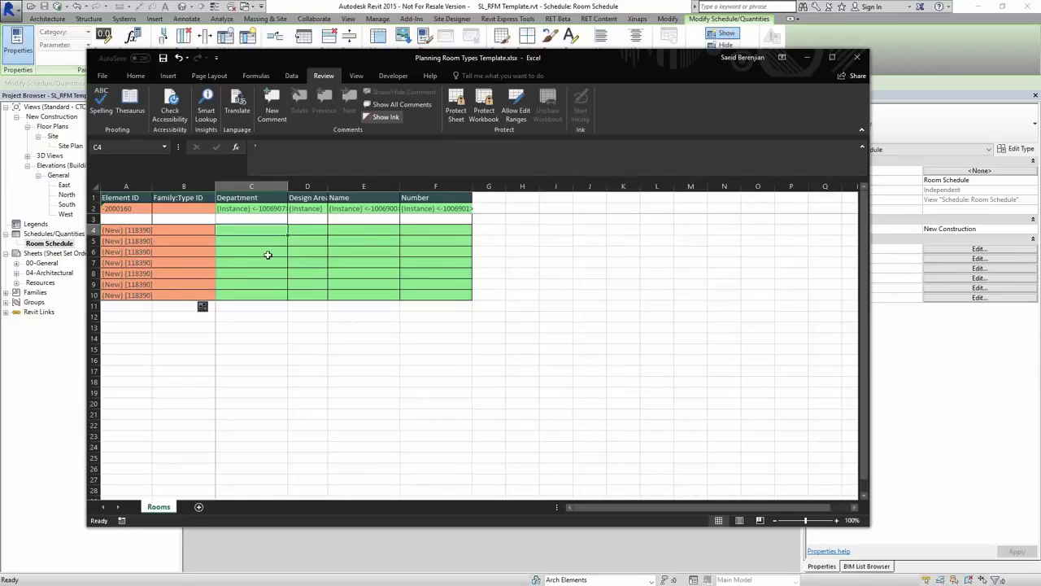
pyautogui.click(299, 232)
pyautogui.click(338, 227)
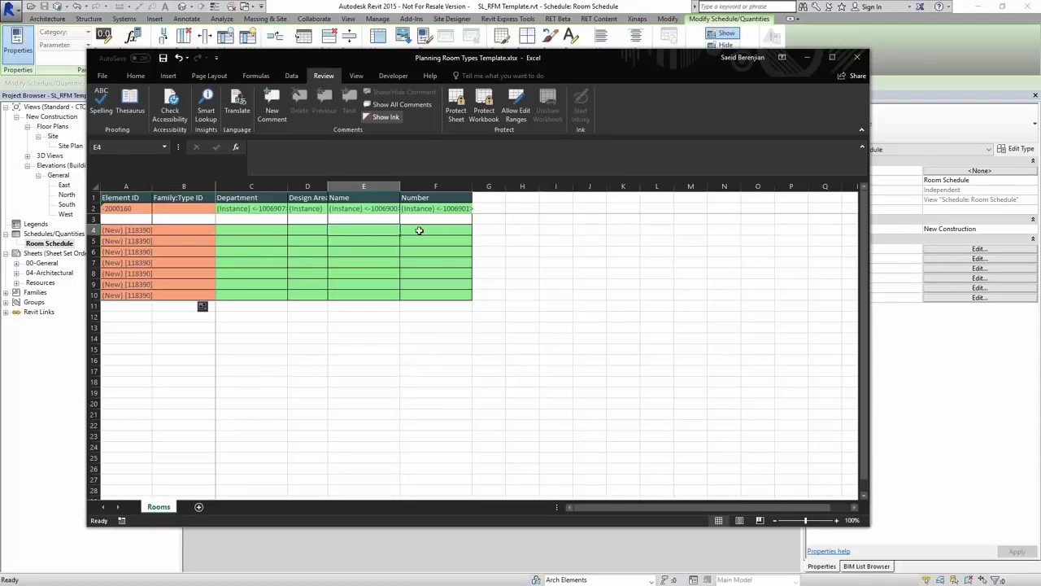
pyautogui.click(275, 230)
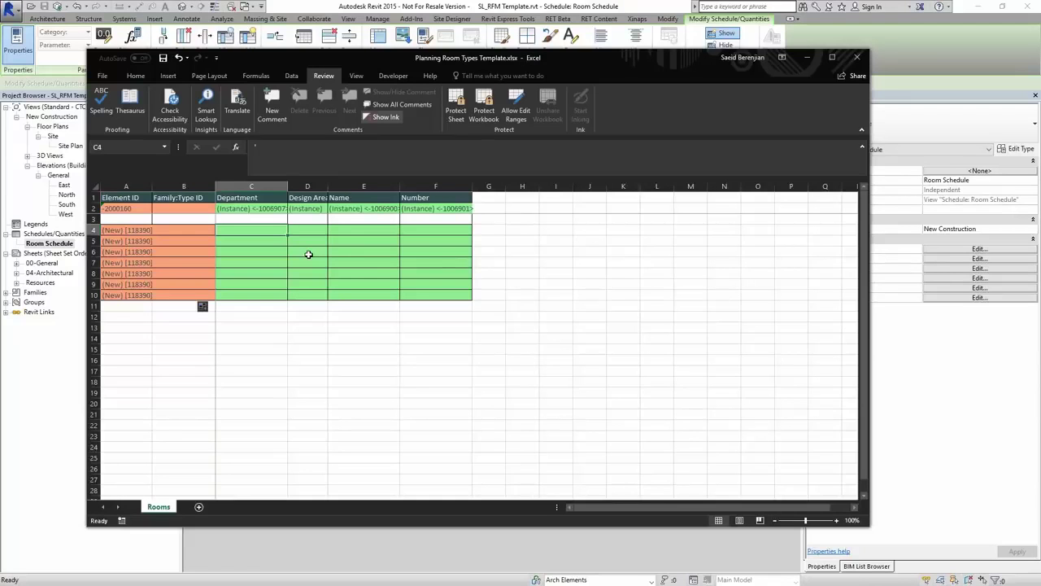
pyautogui.write('OR')
pyautogui.press('Return')
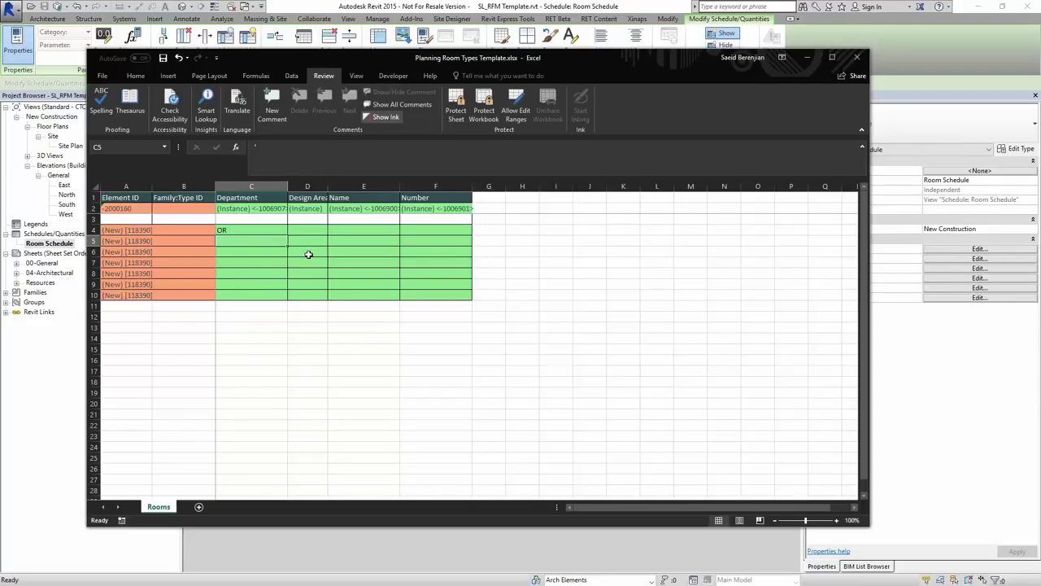
pyautogui.write('OR')
pyautogui.press('Return')
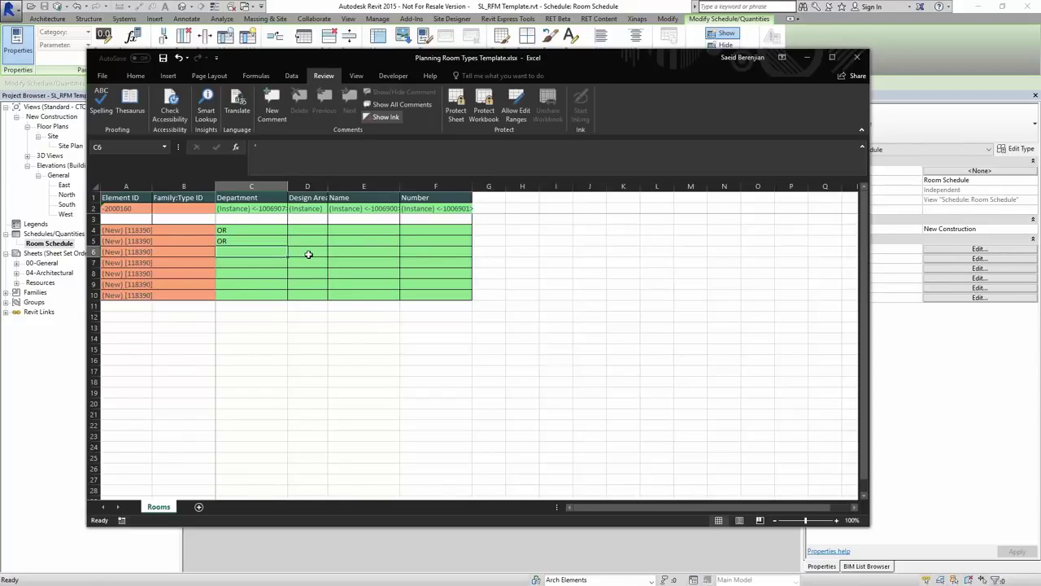
pyautogui.write('ICU')
pyautogui.press('Return')
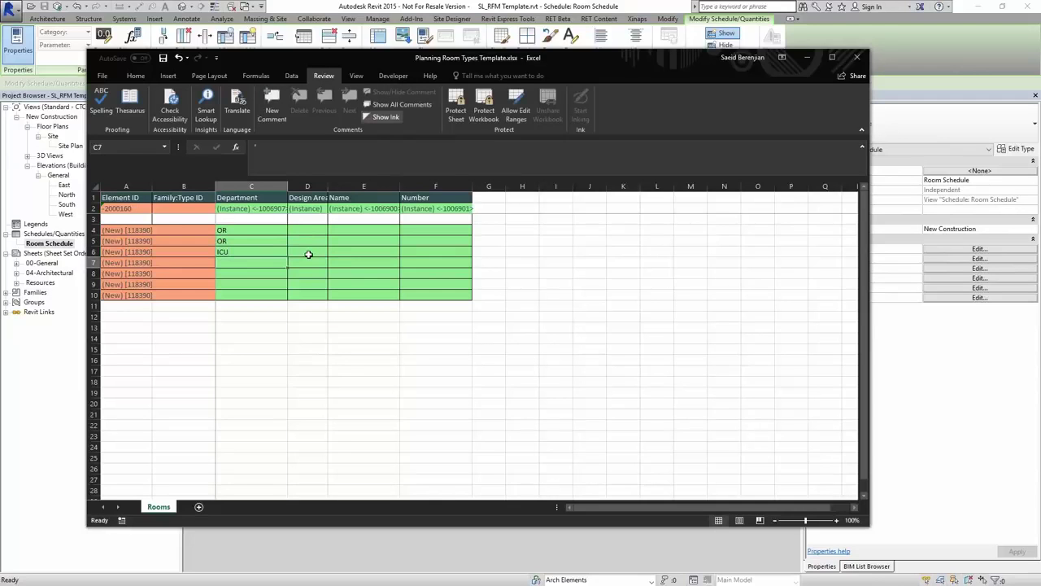
pyautogui.write('ICU')
pyautogui.press('Return')
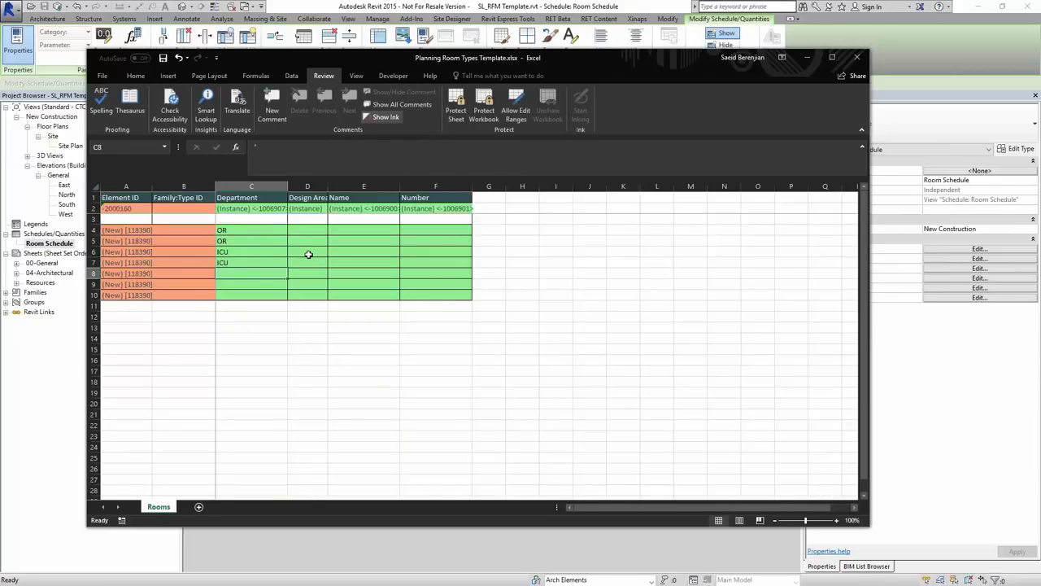
# - Enter RECOVERY in C8 and ADMIN in C9 and C10
pyautogui.write('RE')
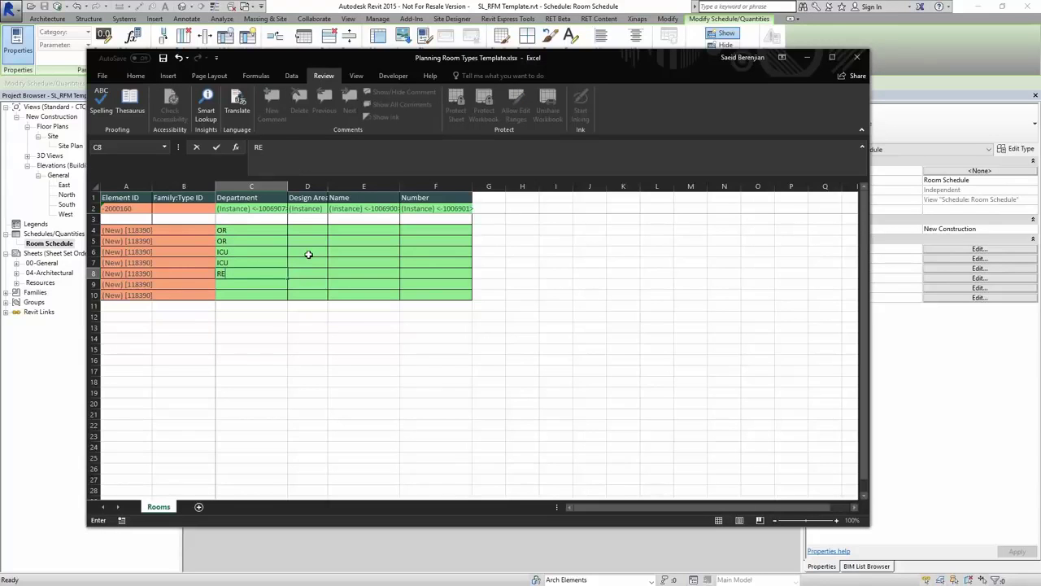
pyautogui.write('COVERY')
pyautogui.press('Return')
pyautogui.write('AD')
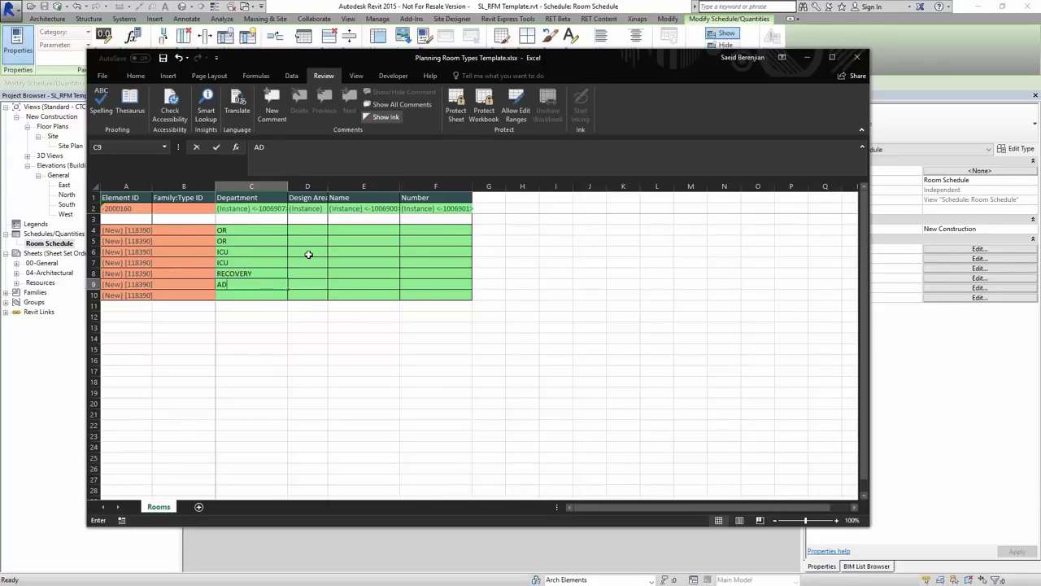
pyautogui.write('MIN')
pyautogui.press('Return')
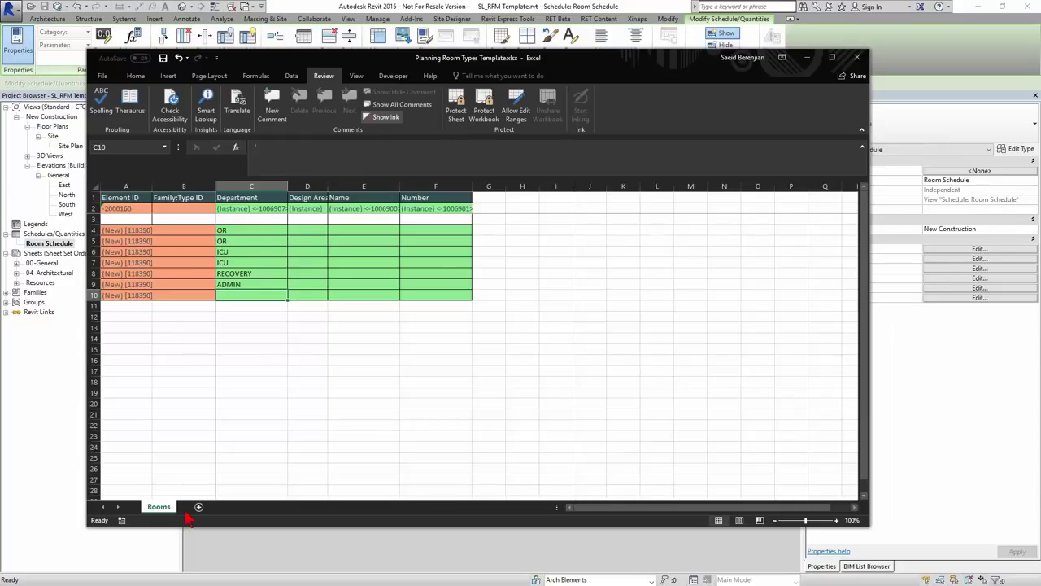
pyautogui.click(252, 229)
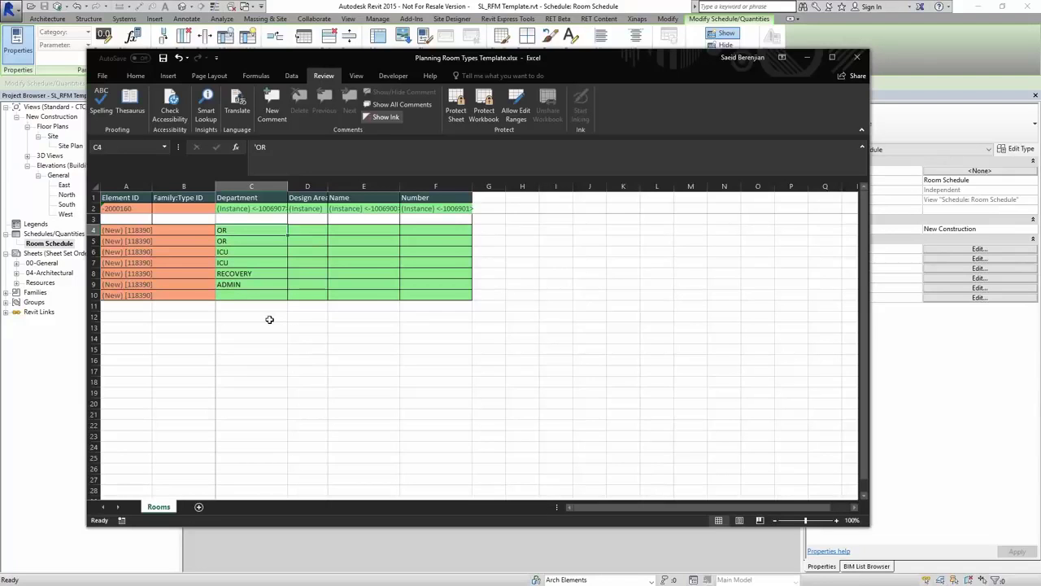
pyautogui.moveTo(251, 230); pyautogui.dragTo(253, 293)
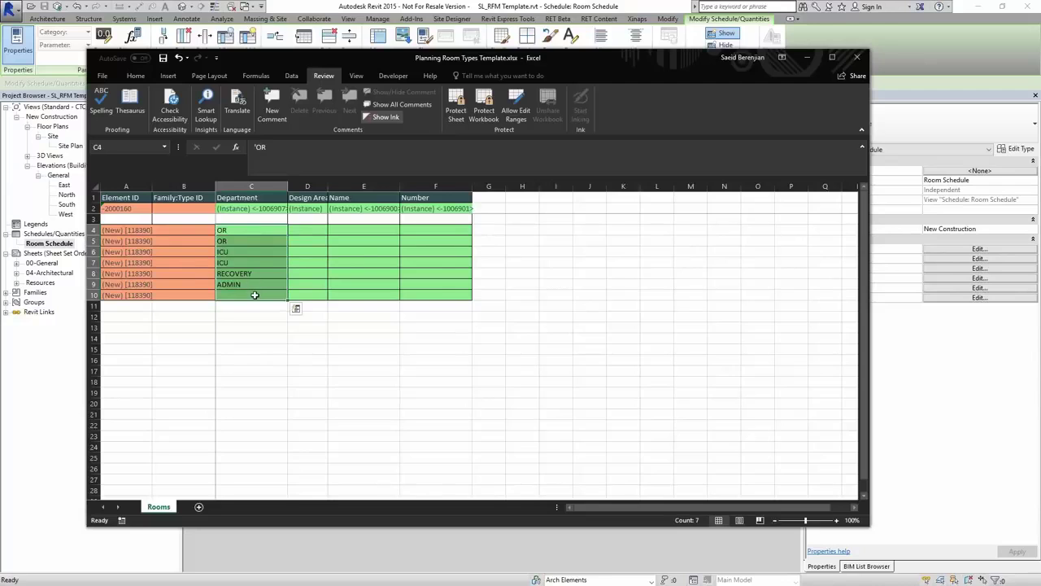
pyautogui.click(254, 295)
pyautogui.write('ADMIN')
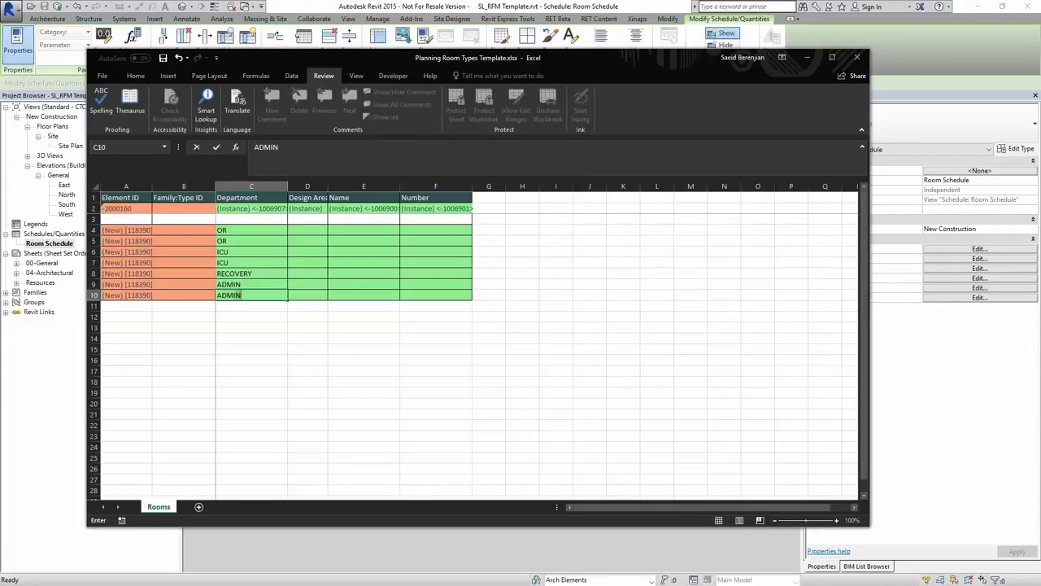
pyautogui.press('Return')
pyautogui.press('Return')
pyautogui.click(302, 232)
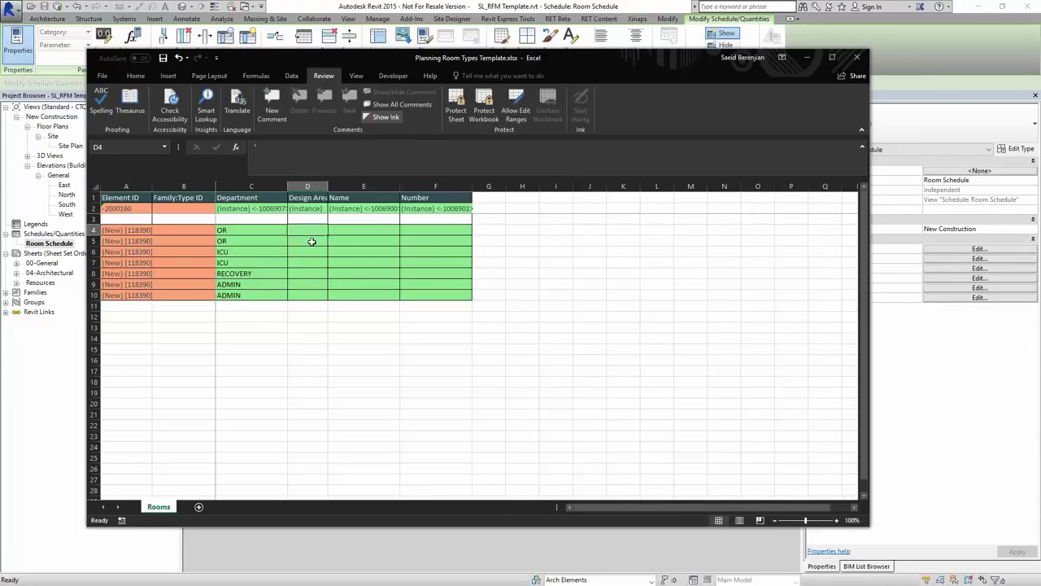
# - Name rows 4 and 5 OPERATING 1 and OPERATING 2
pyautogui.click(344, 230)
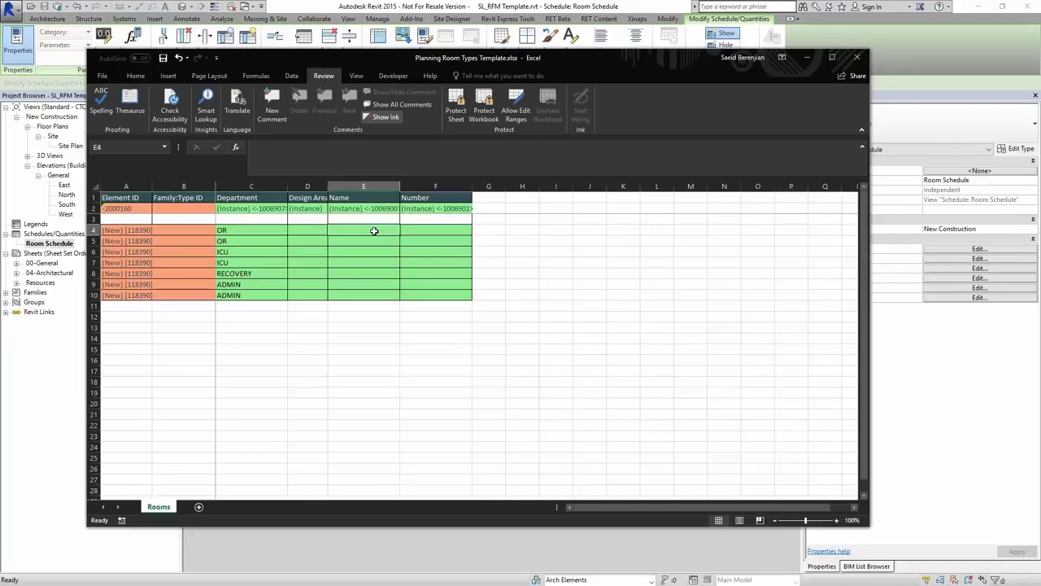
pyautogui.write('OPERATING')
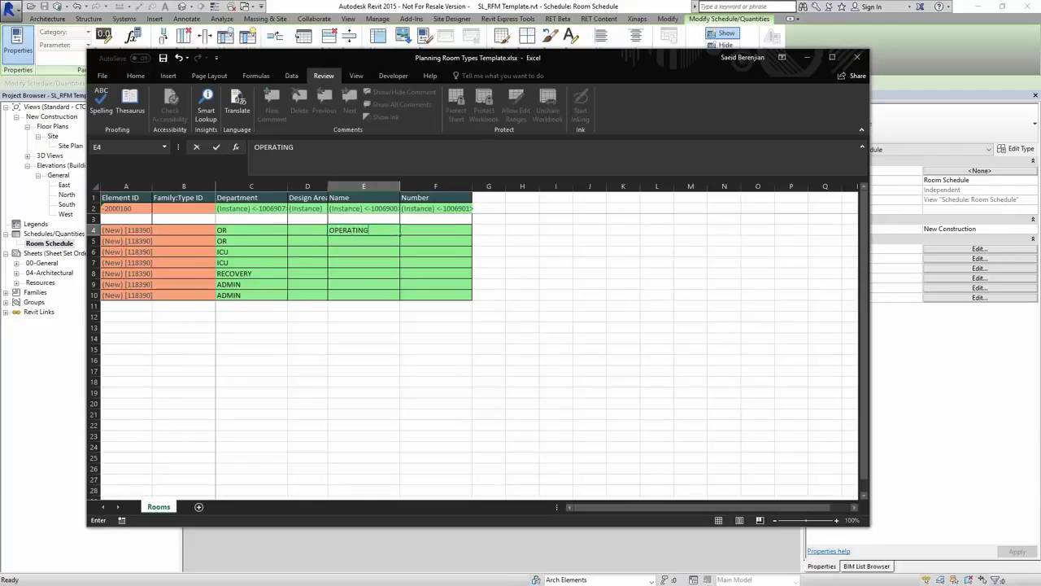
pyautogui.press('Return')
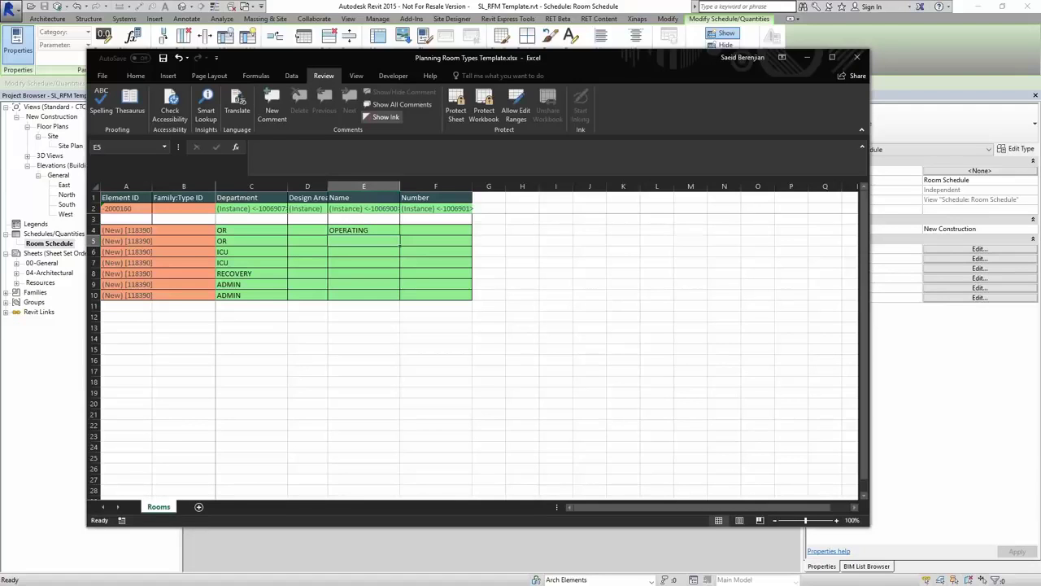
pyautogui.doubleClick(377, 231)
pyautogui.write('1')
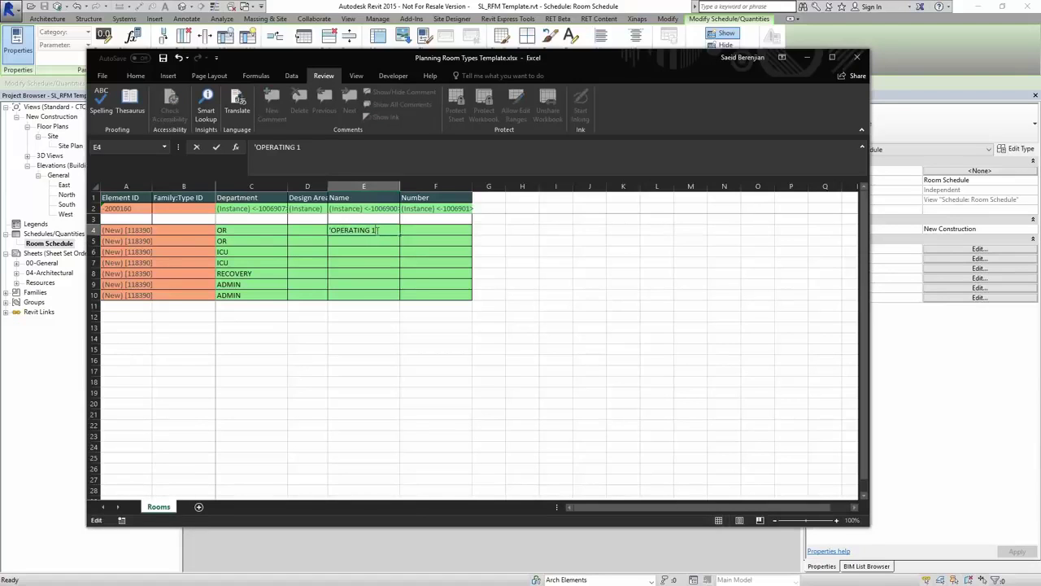
pyautogui.press('Return')
pyautogui.write('OPERATING 1')
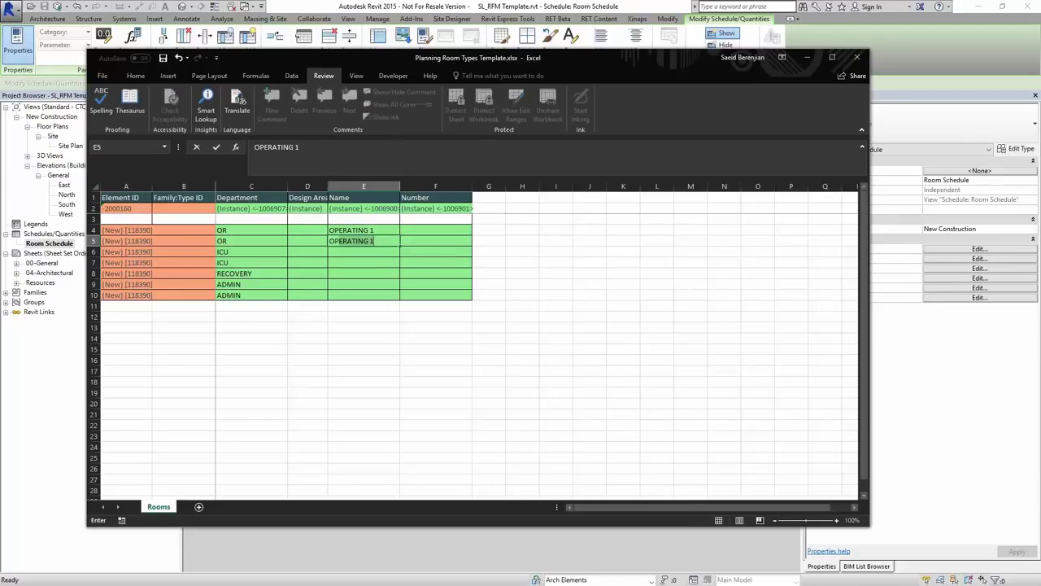
pyautogui.press('BackSpace')
pyautogui.write('2')
pyautogui.press('Return')
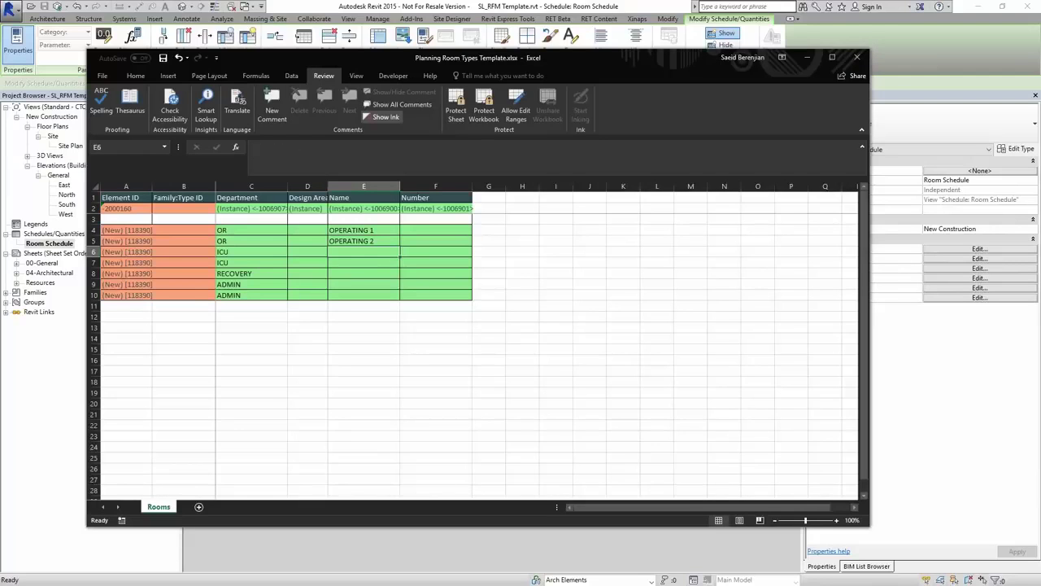
# - Name rows 6–9 PATIENT BED 1, PATIENT BED 2, PATIENT BED PRIVATE and OFFICE 1
pyautogui.write('PAT')
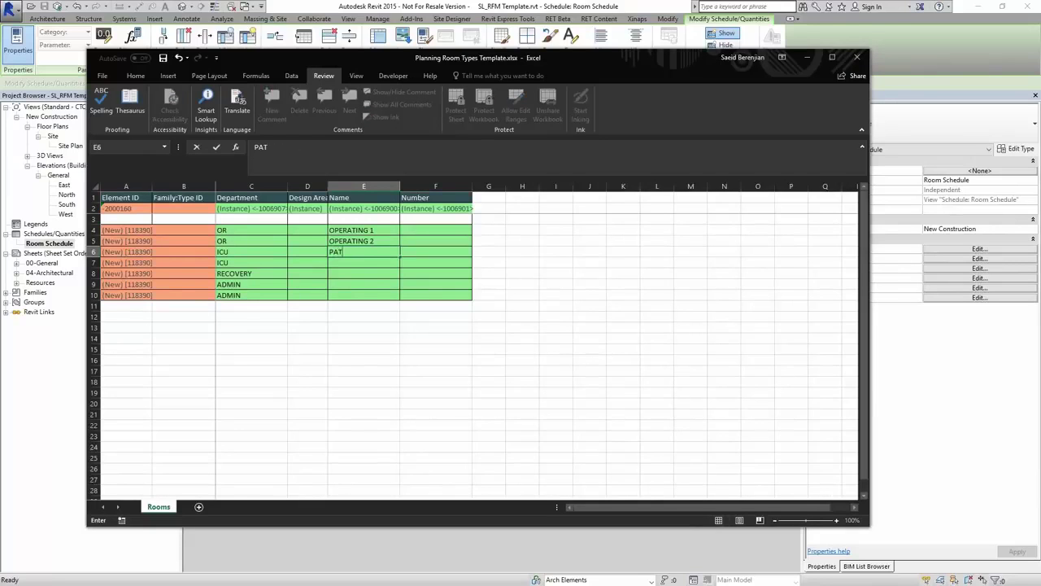
pyautogui.write('IENT BED 1')
pyautogui.press('Return')
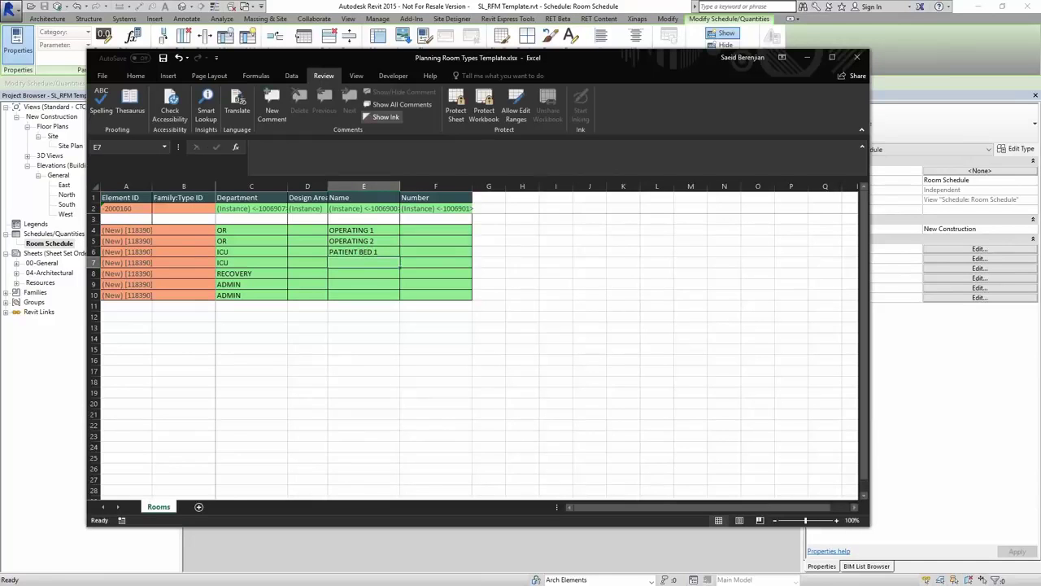
pyautogui.write('PATIENT')
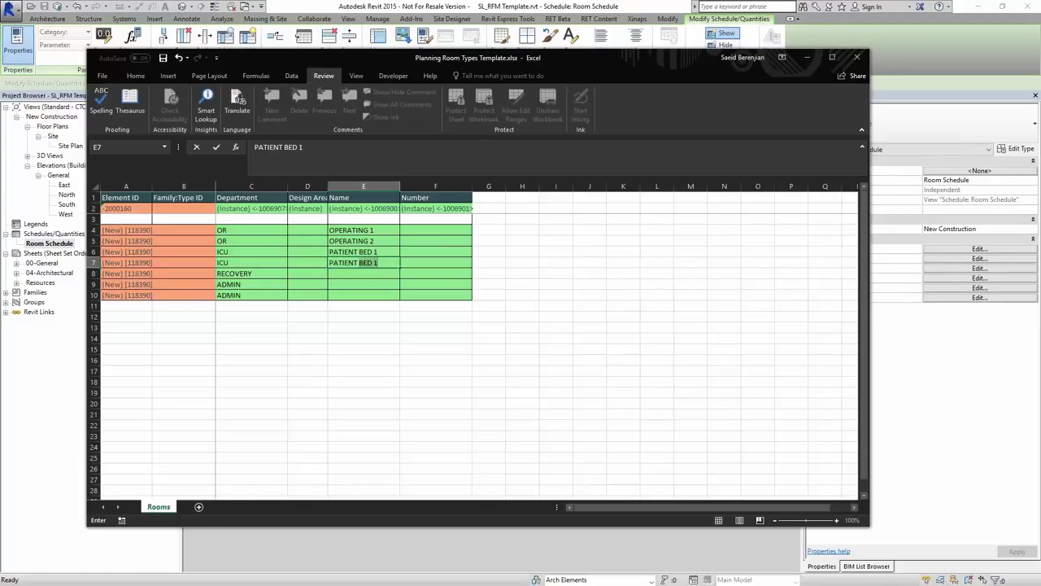
pyautogui.write(' BED 2')
pyautogui.press('Return')
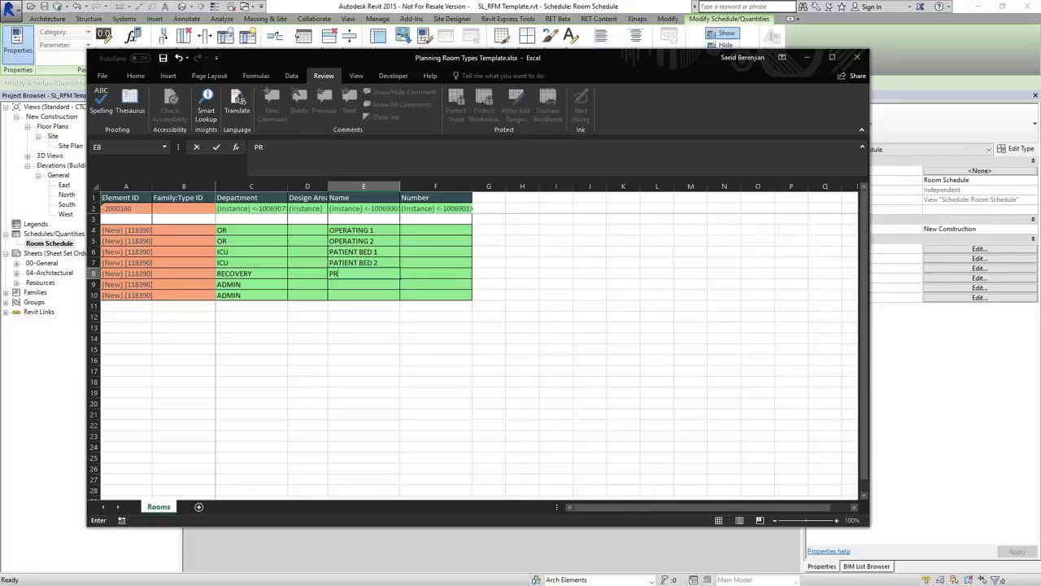
pyautogui.press('BackSpace')
pyautogui.write('PATIENT BED Pr')
pyautogui.press('BackSpace')
pyautogui.write('RIVATE')
pyautogui.press('Return')
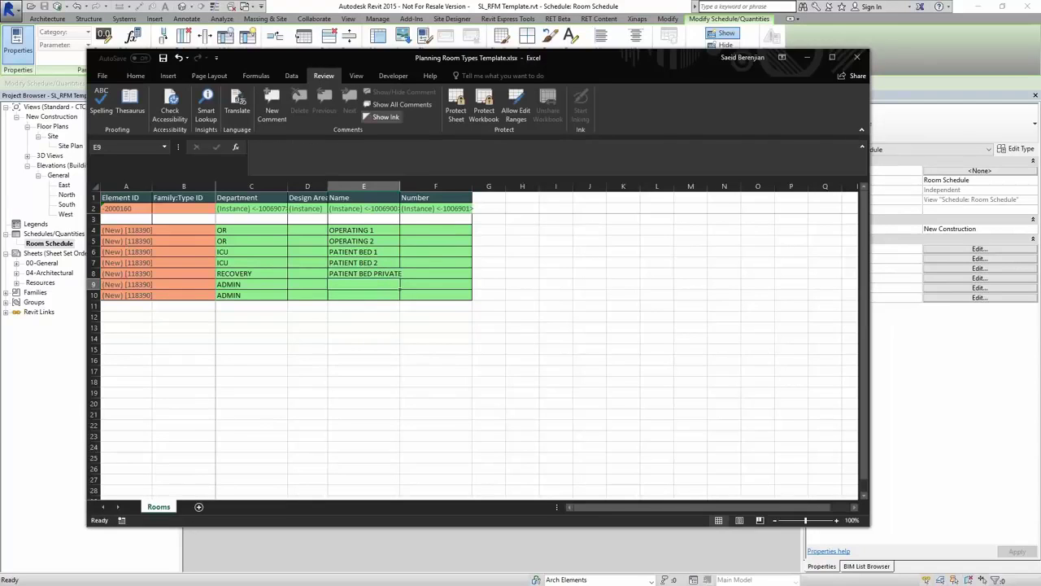
pyautogui.write('OFFI')
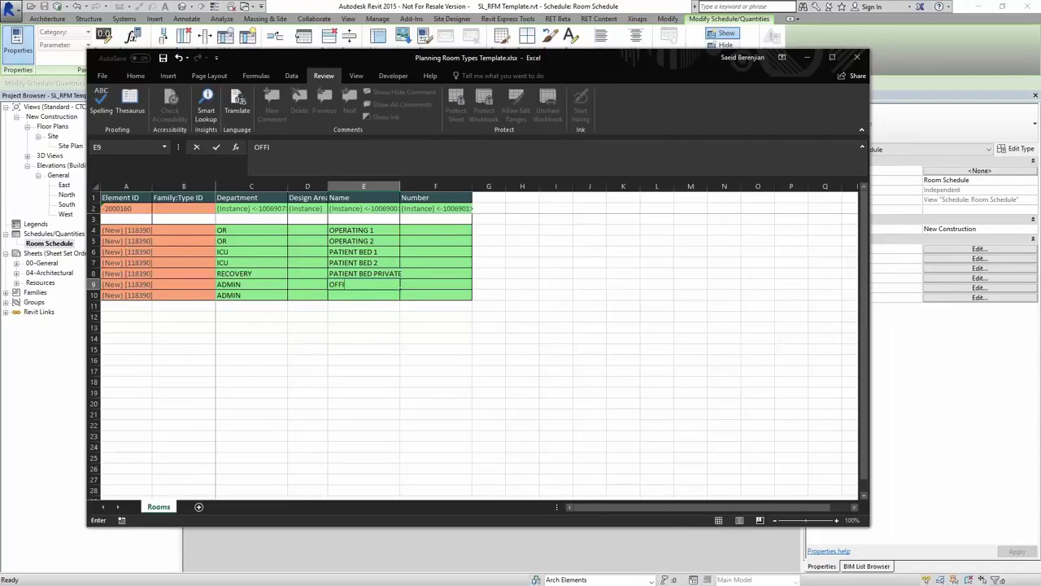
pyautogui.write('CE 1')
pyautogui.press('Return')
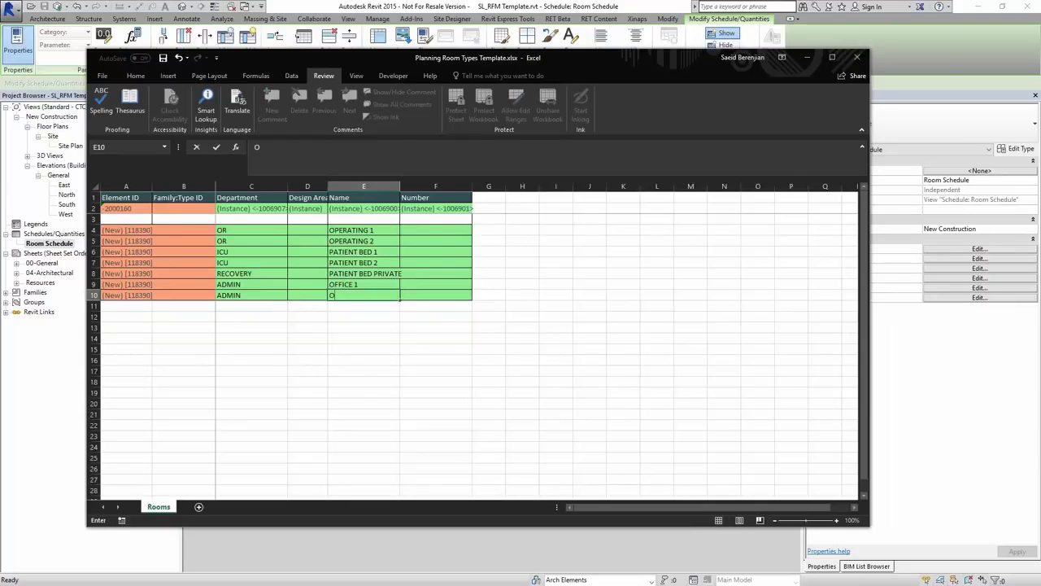
# - Name row 10 OFFICE 2, widen column E, and number rows 4–5 OR-1 and OR-2
pyautogui.write('OFFI')
pyautogui.write('CE 2')
pyautogui.press('Return')
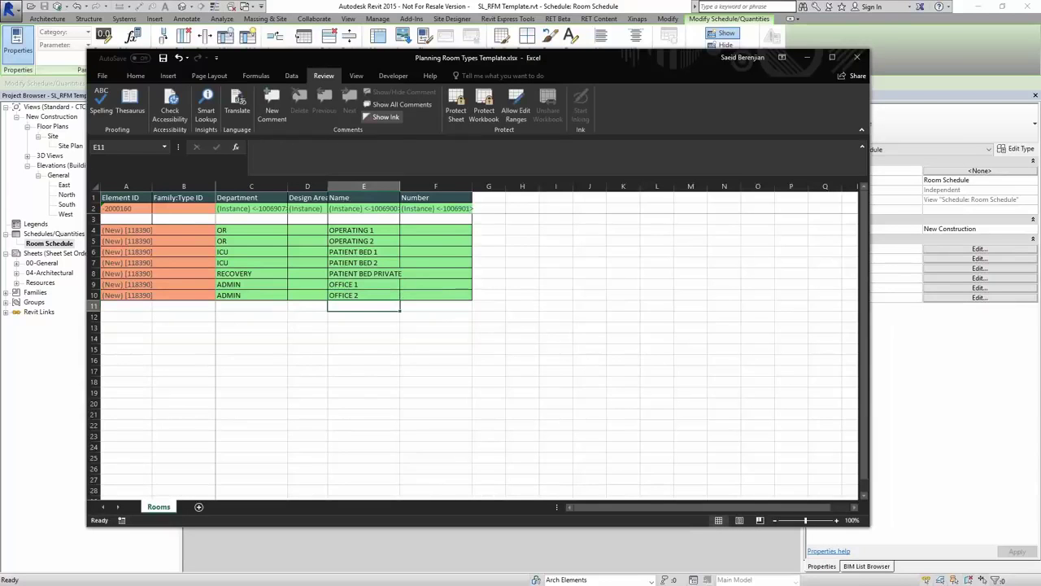
pyautogui.click(435, 305)
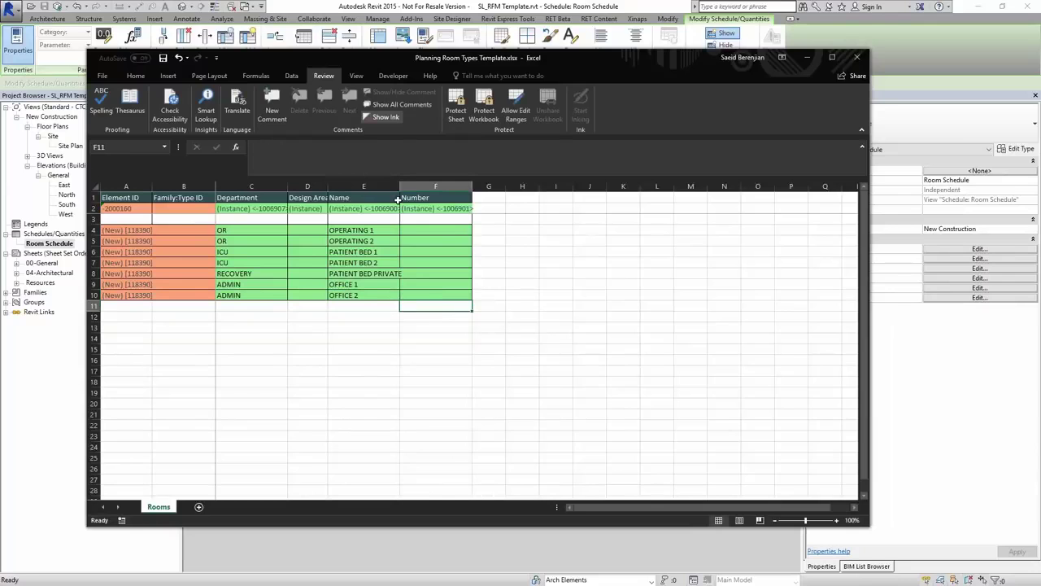
pyautogui.moveTo(399, 186); pyautogui.dragTo(408, 186)
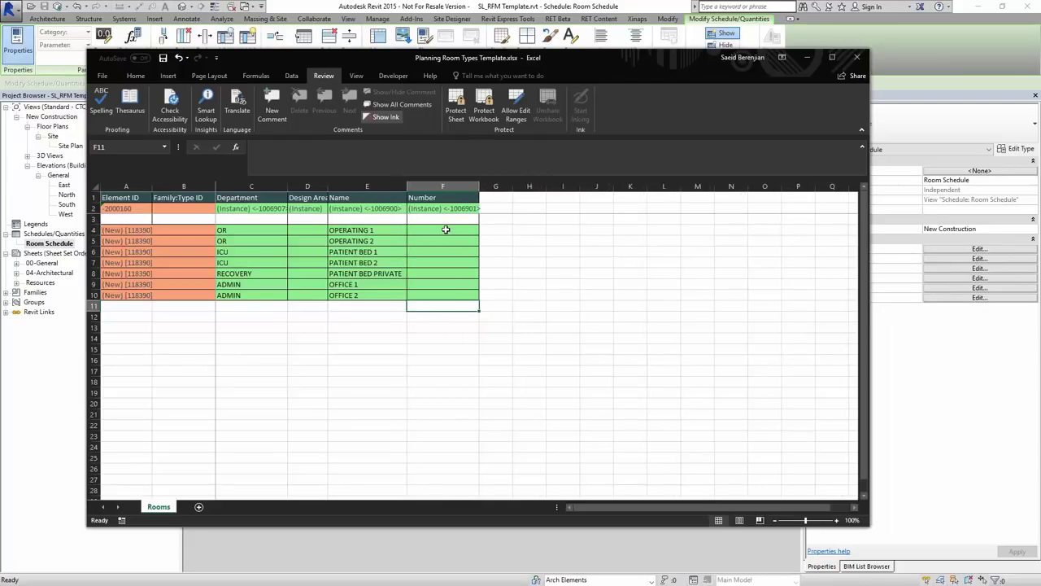
pyautogui.click(443, 230)
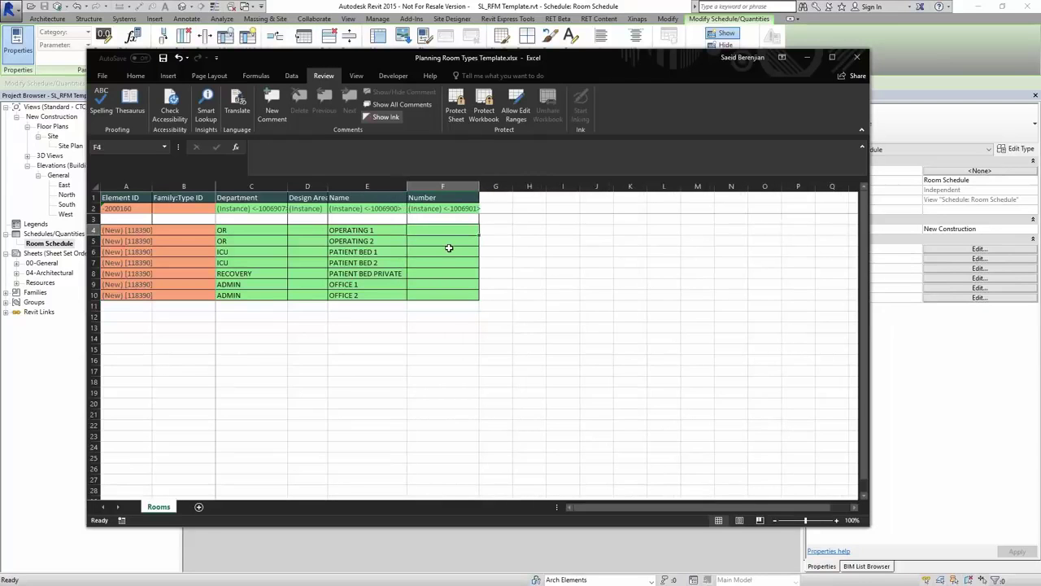
pyautogui.write('OR-1')
pyautogui.press('Return')
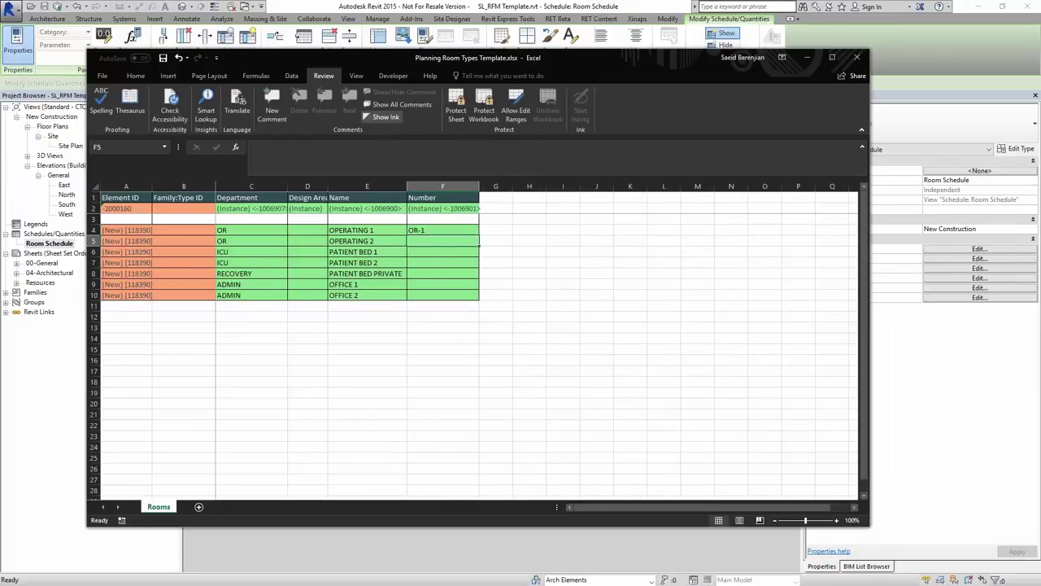
pyautogui.write('OR-2')
pyautogui.press('Return')
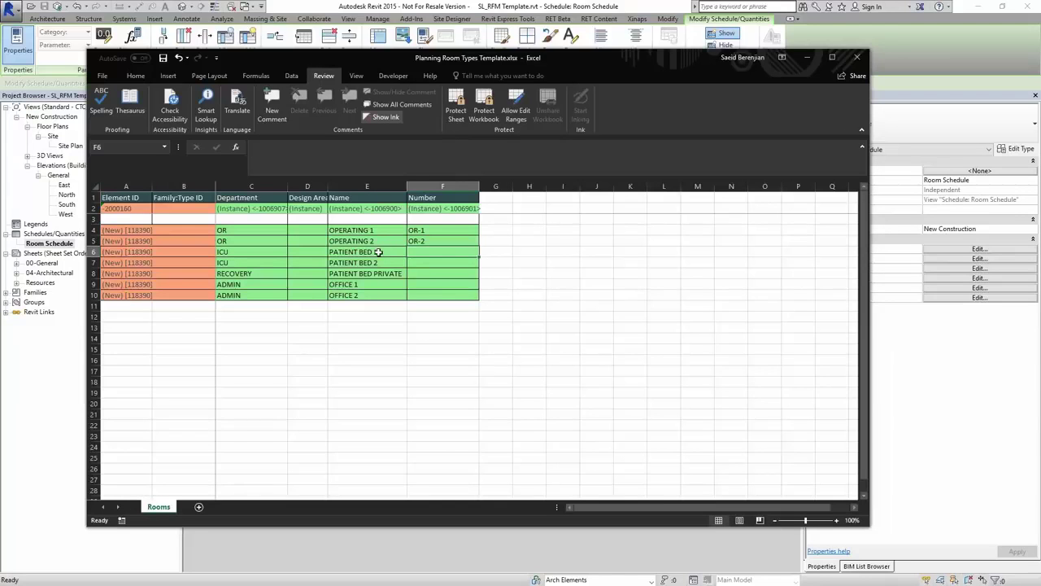
# - Duplicate the PATIENT BED 1 row by inserting a copy directly below it
pyautogui.click(94, 251)
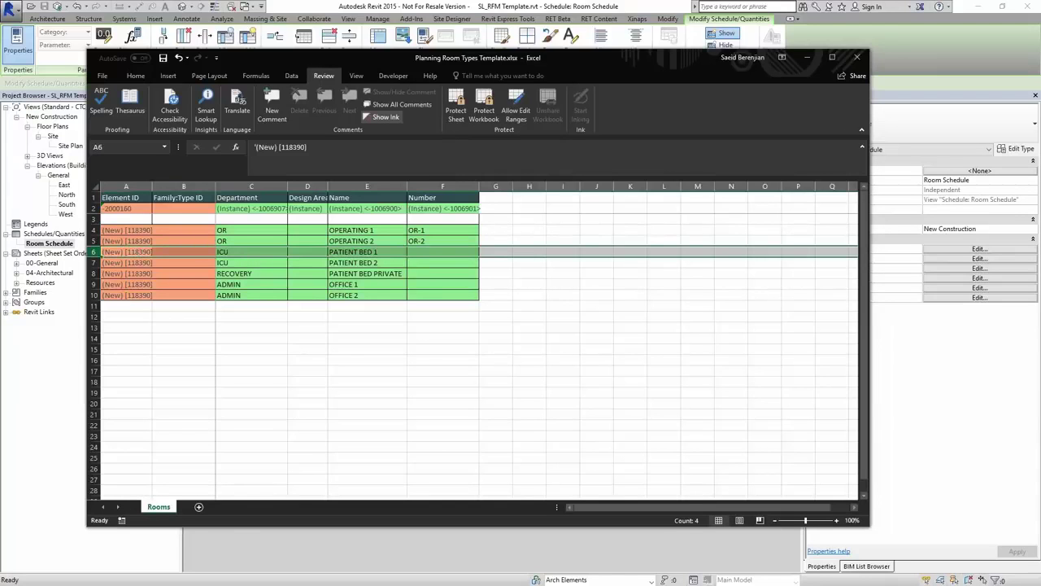
pyautogui.hotkey('ctrl', 'c')
pyautogui.click(92, 262)
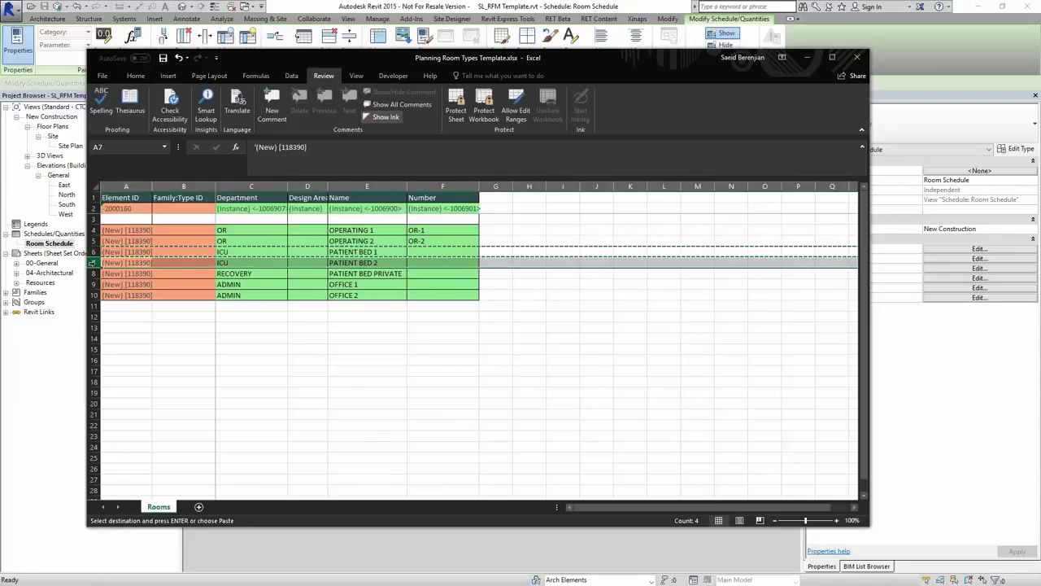
pyautogui.rightClick(92, 262)
pyautogui.click(155, 364)
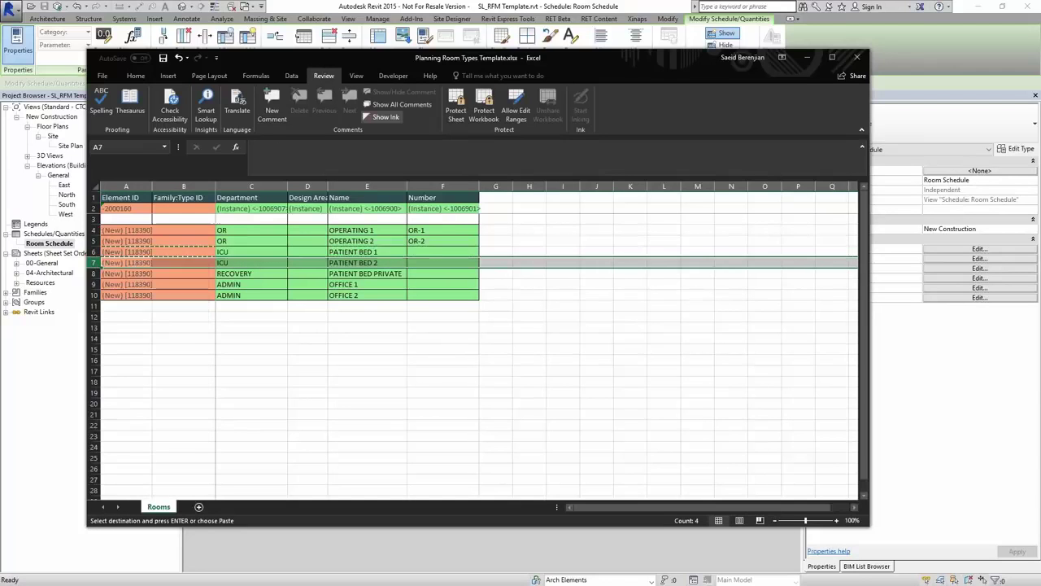
pyautogui.click(383, 261)
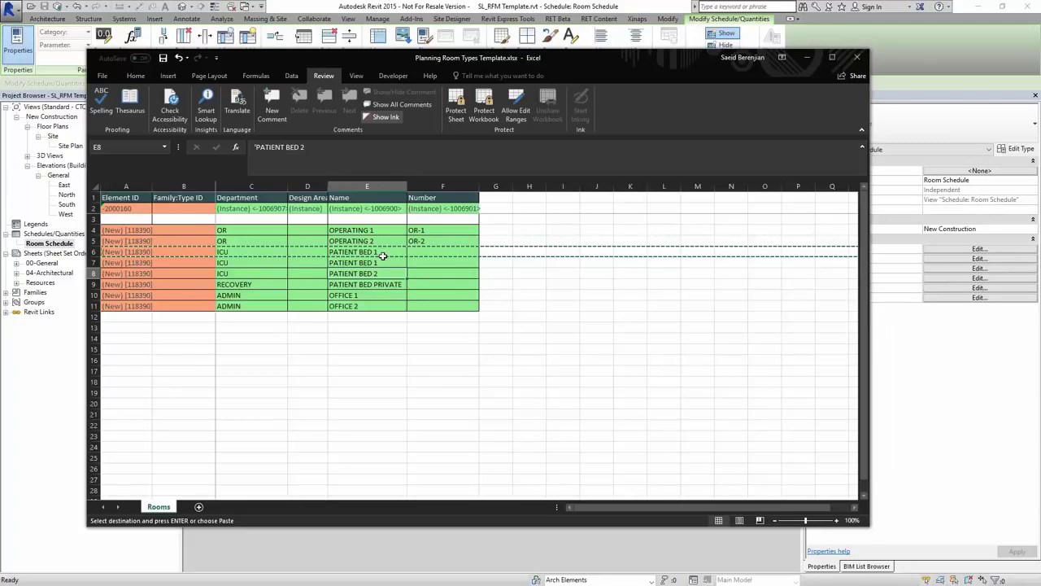
# - Number the two PATIENT BED 1 rows PB-1a and PB-1b
pyautogui.click(423, 253)
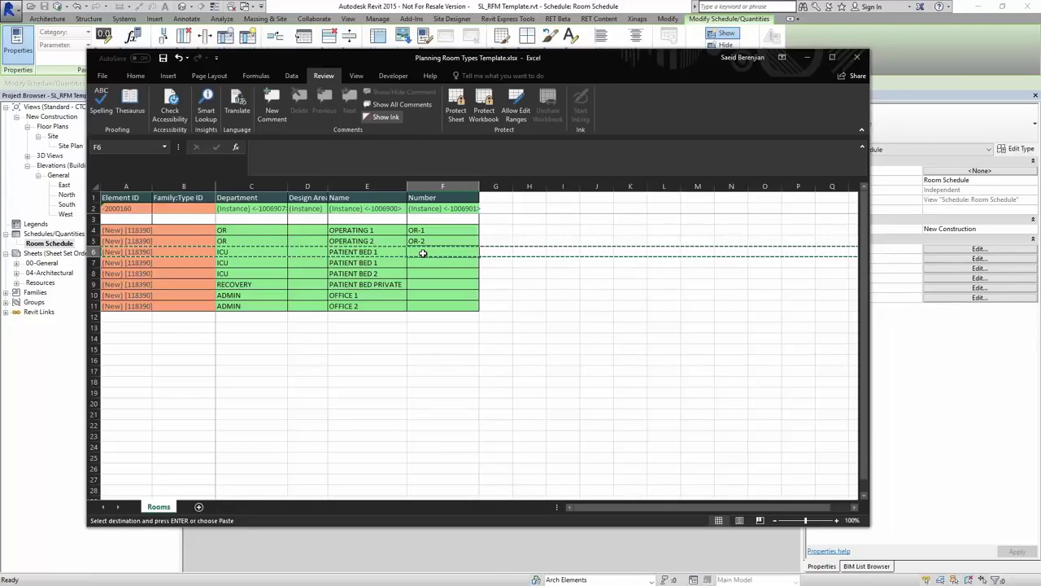
pyautogui.write('PB-1a')
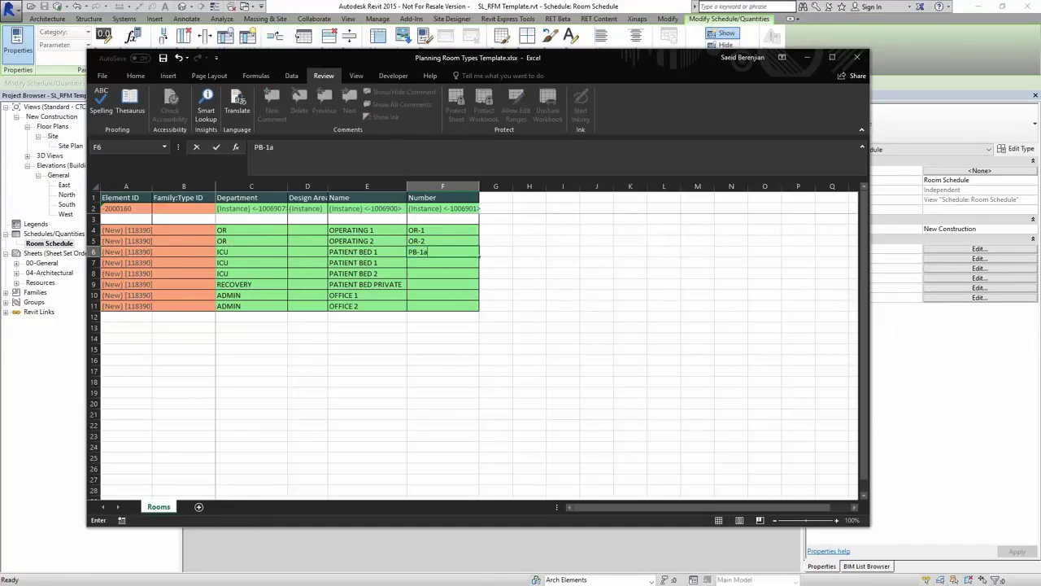
pyautogui.press('Return')
pyautogui.write('PB-1a')
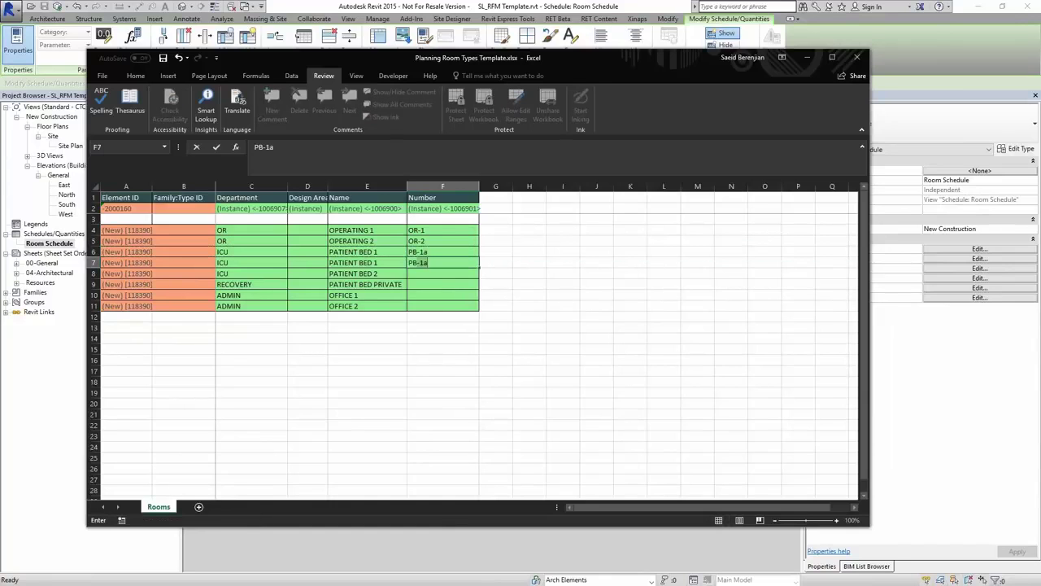
pyautogui.write('b')
pyautogui.press('Return')
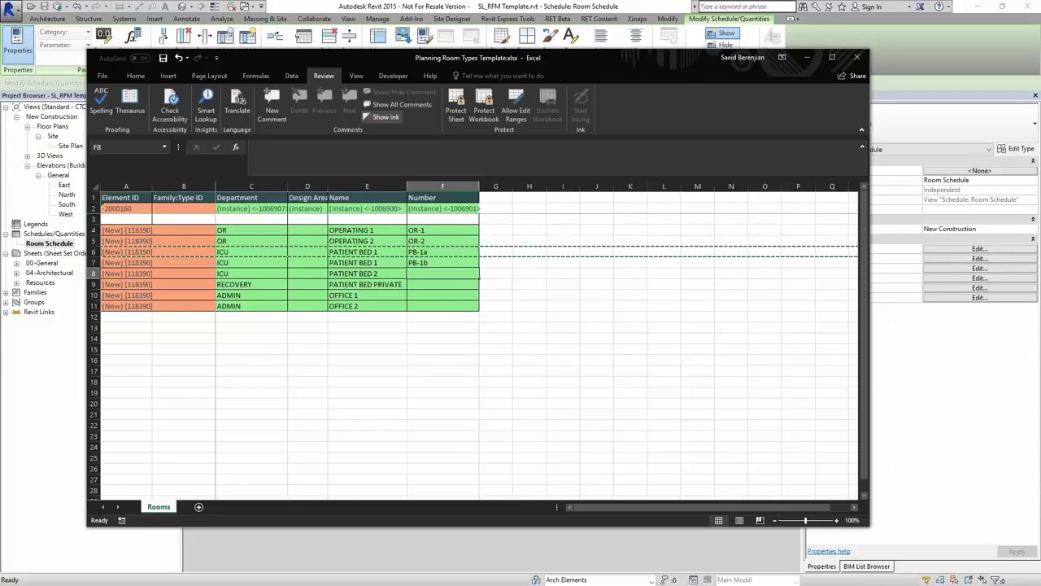
pyautogui.click(440, 265)
pyautogui.moveTo(438, 252); pyautogui.dragTo(438, 262)
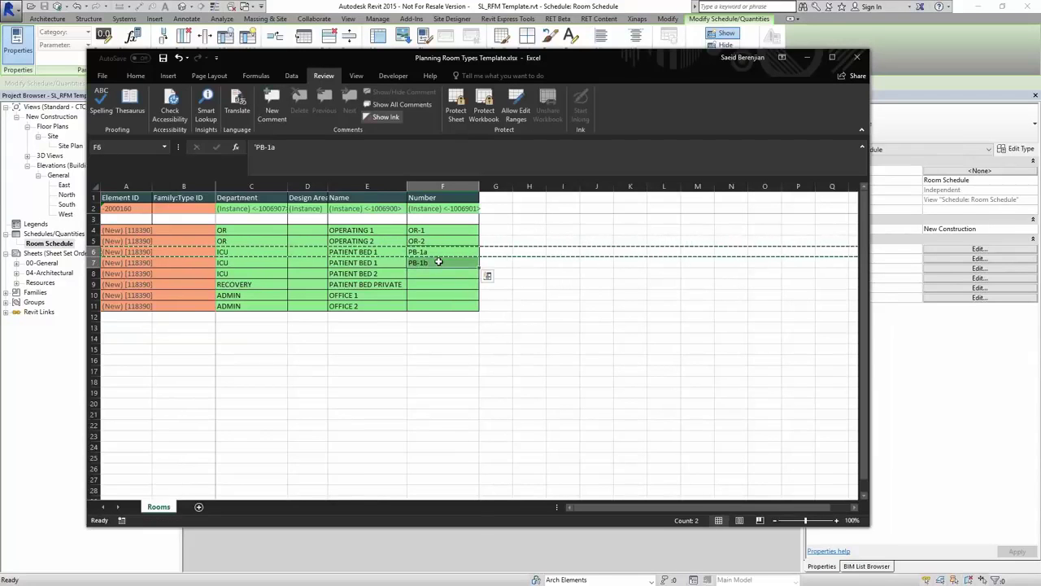
pyautogui.click(309, 233)
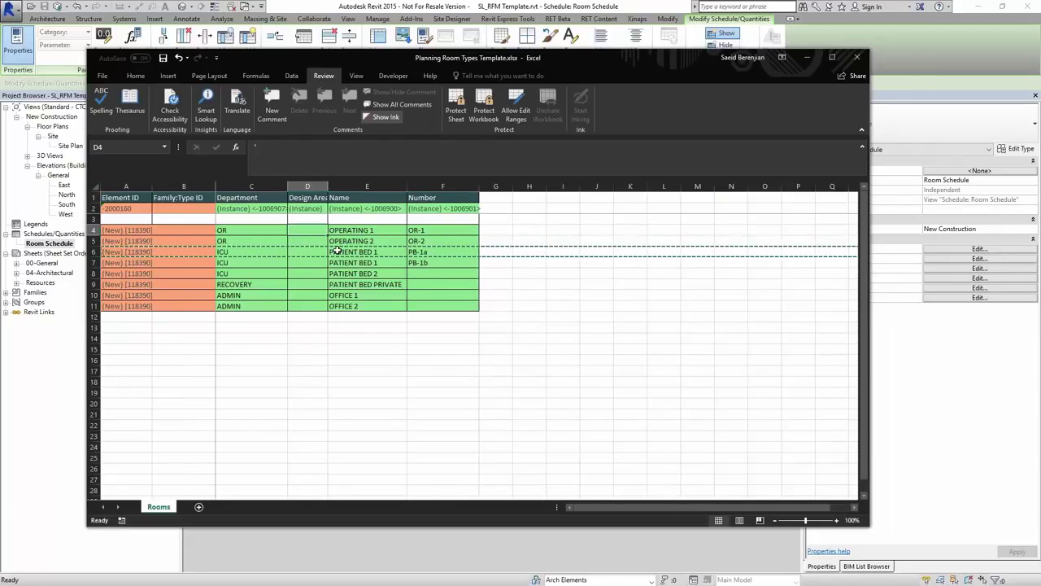
# - Enter design areas 300 and 350 for OPERATING 1 and 2, and 200 for PATIENT BED 1
pyautogui.write('300')
pyautogui.press('Return')
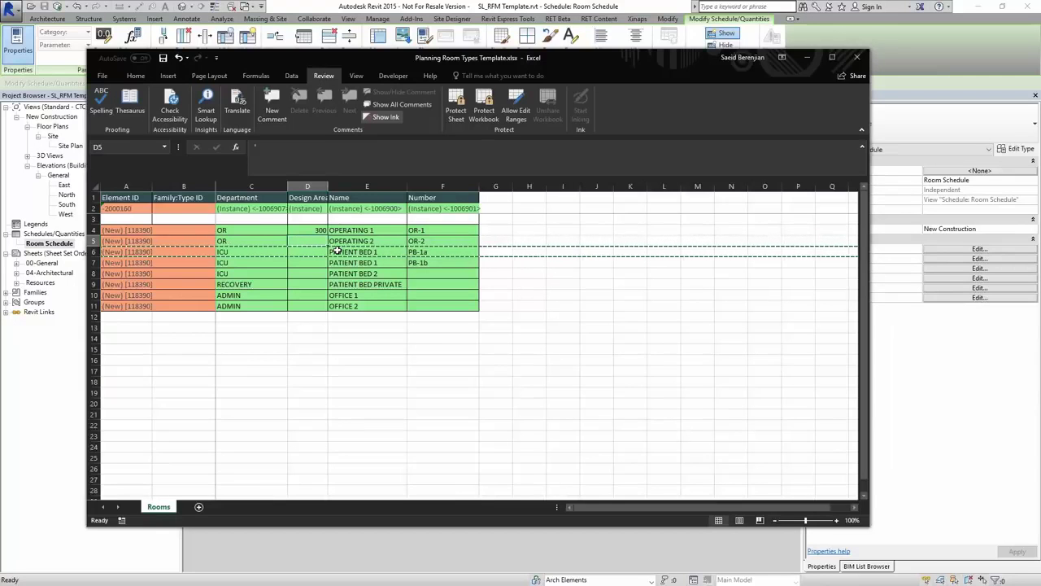
pyautogui.press('Up')
pyautogui.press('Down')
pyautogui.write('350')
pyautogui.press('Return')
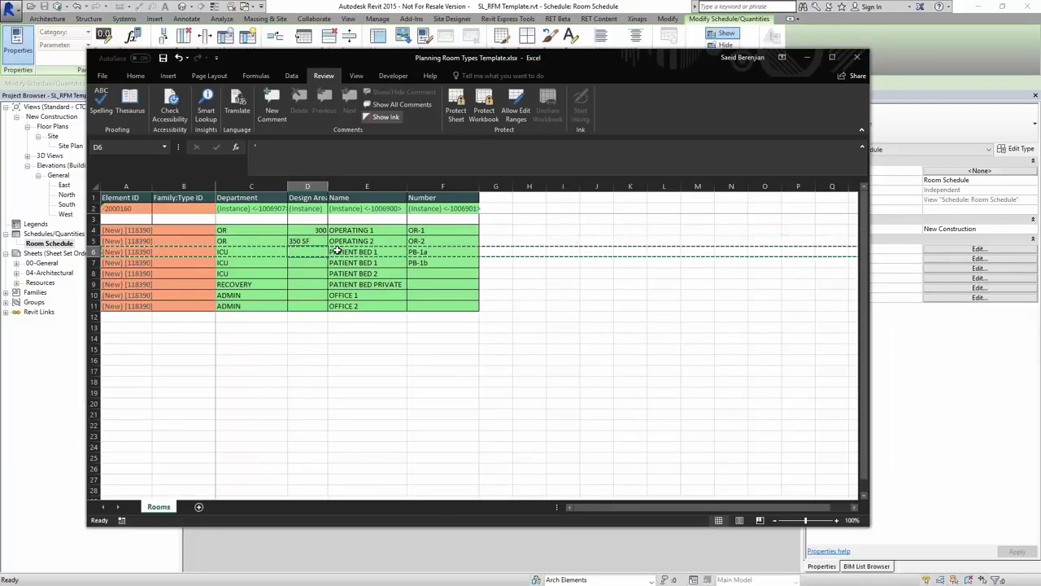
pyautogui.write('2')
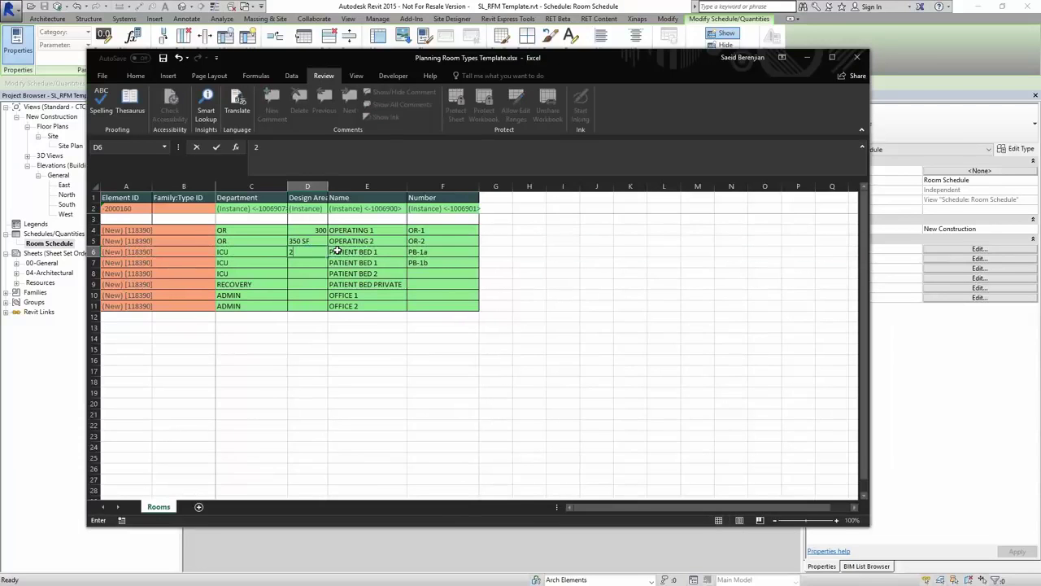
pyautogui.write('00SM')
pyautogui.press('Escape')
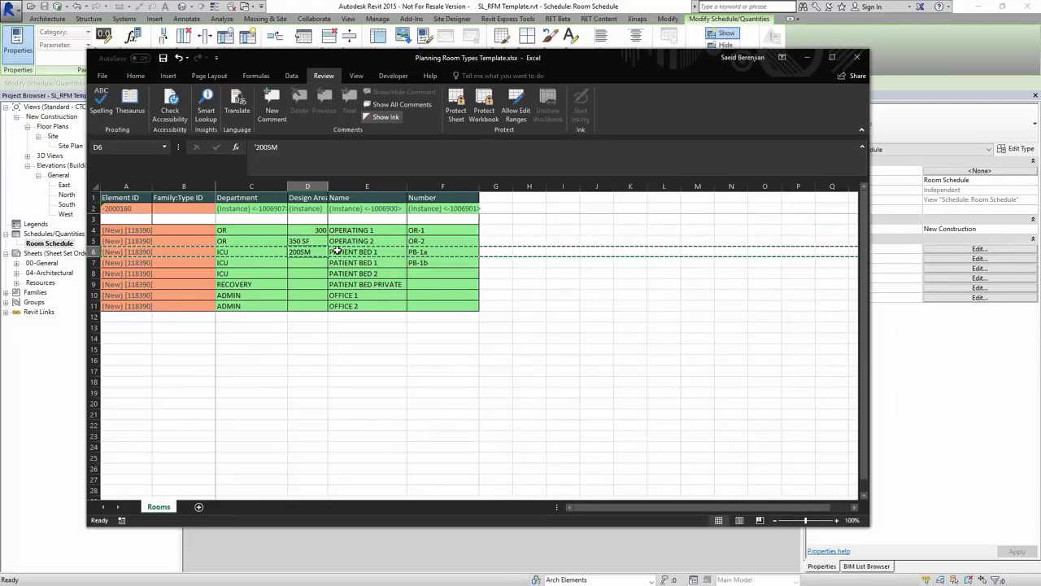
pyautogui.press('F2')
pyautogui.press('BackSpace')
pyautogui.press('BackSpace')
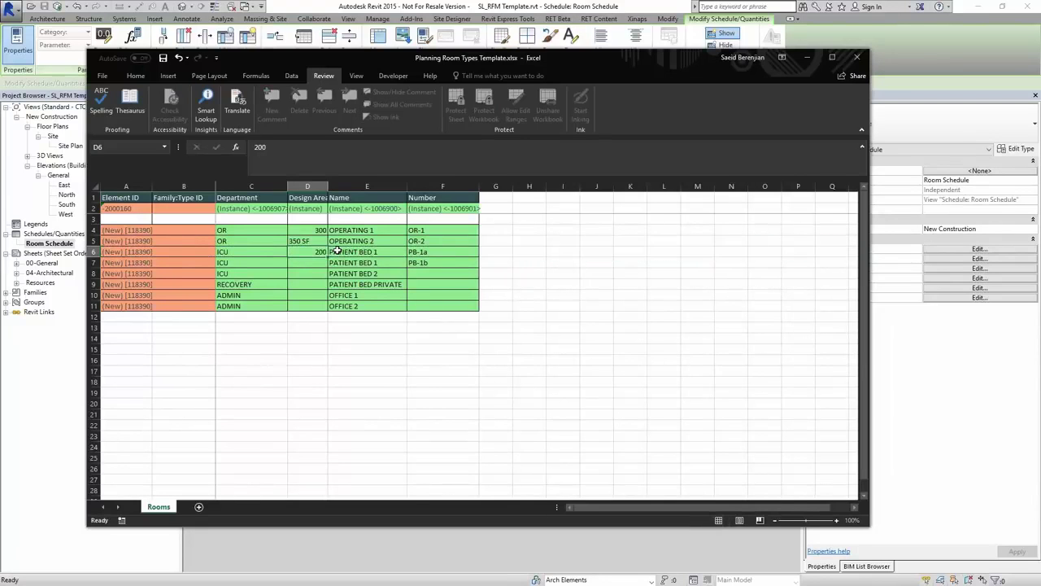
pyautogui.press('Return')
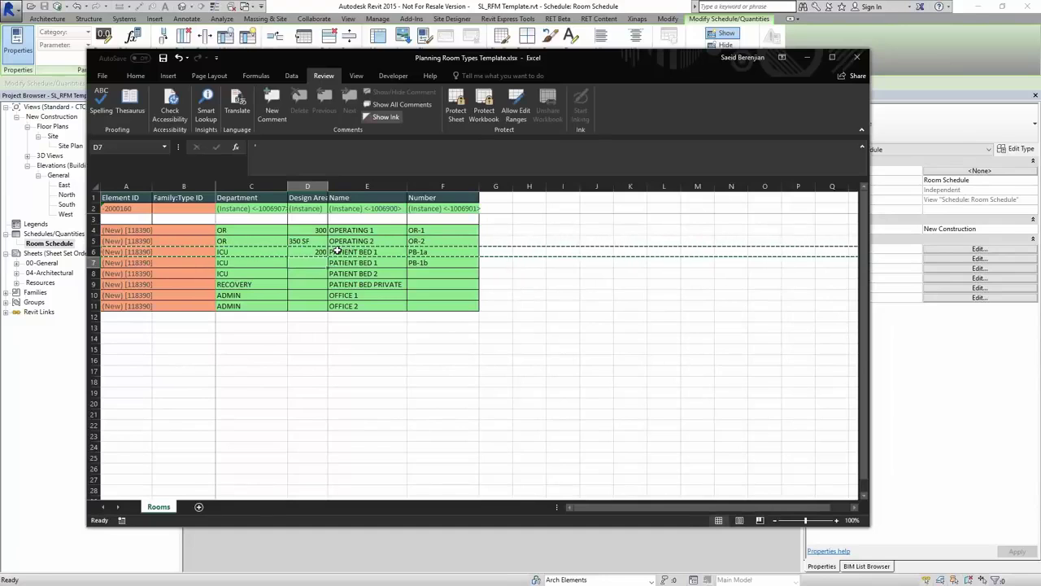
# - Enter design areas 200, 280, 150, 100 and 150 for the remaining rooms and check their total
pyautogui.write('200')
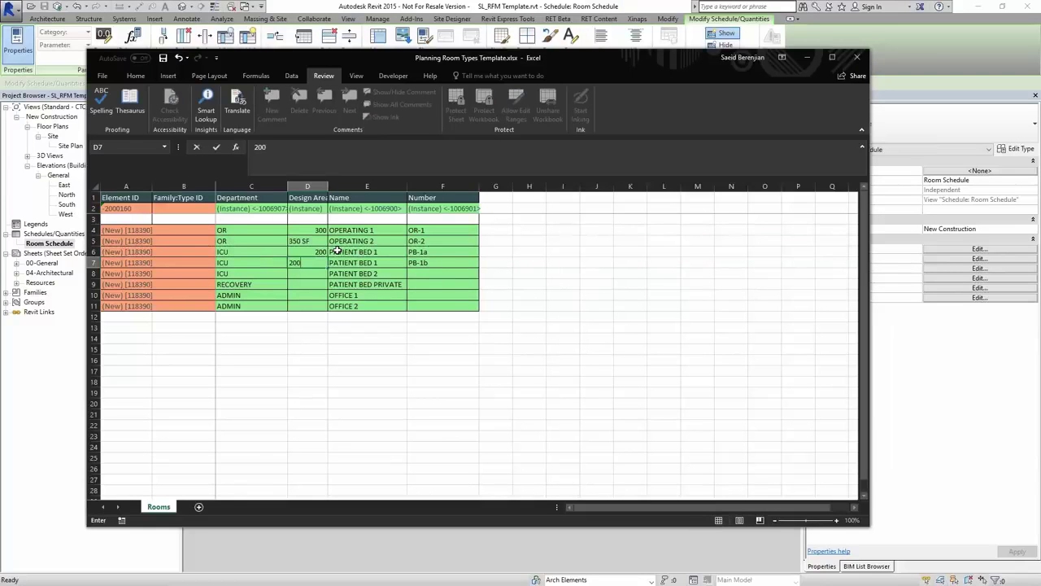
pyautogui.press('Return')
pyautogui.write('20')
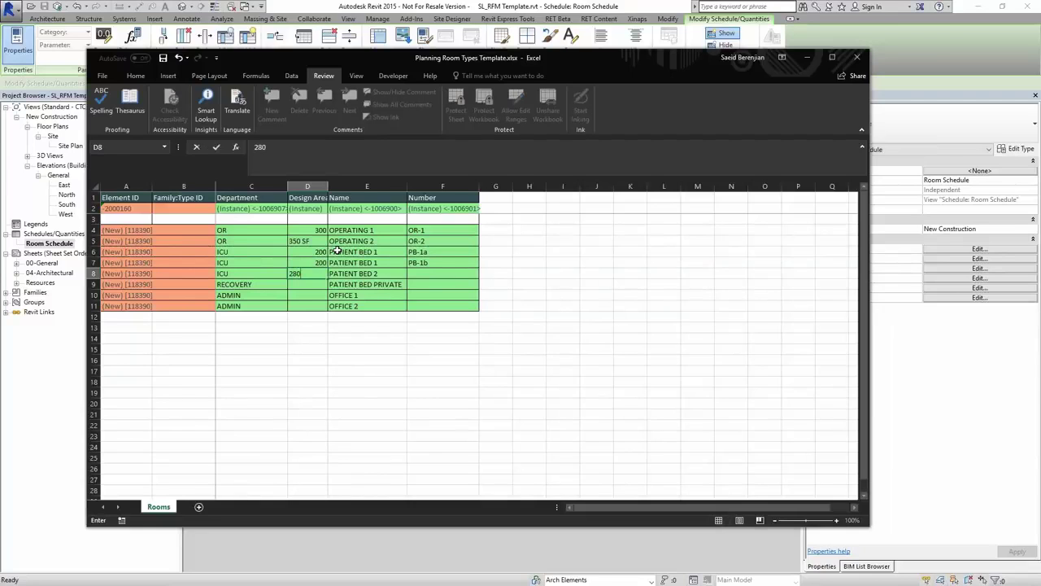
pyautogui.press('Return')
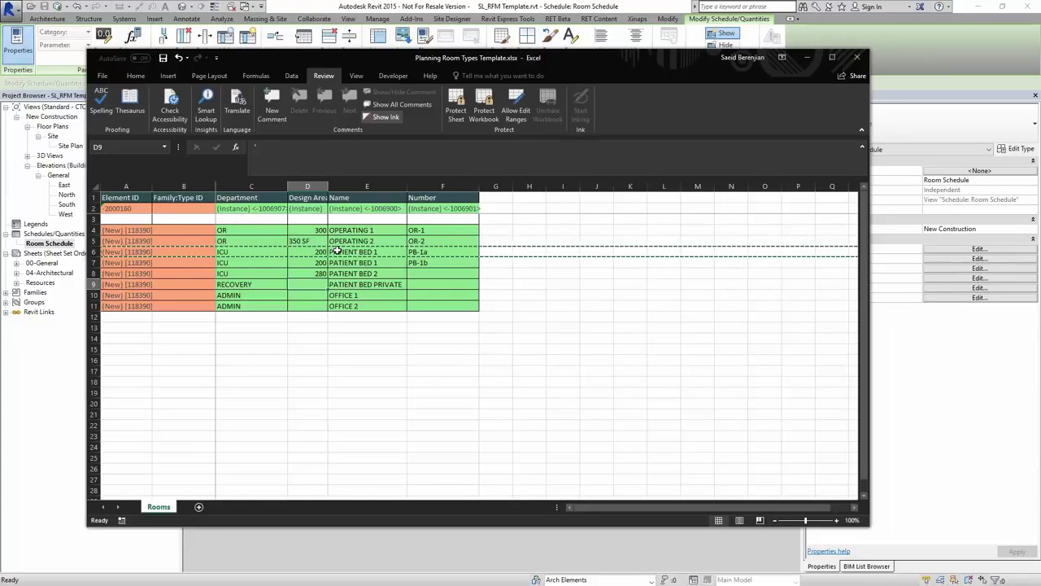
pyautogui.write('150')
pyautogui.press('Return')
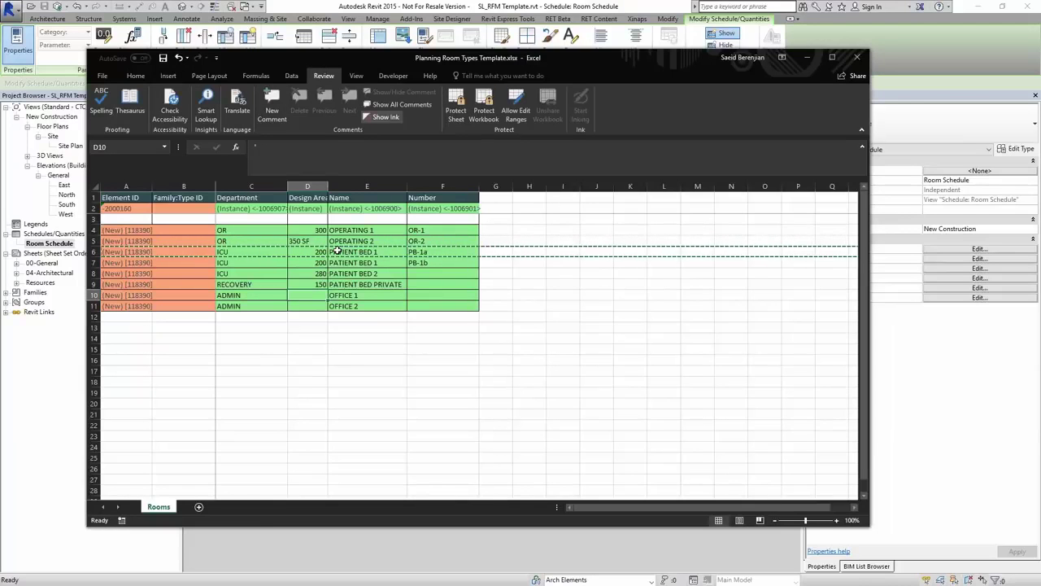
pyautogui.write('100')
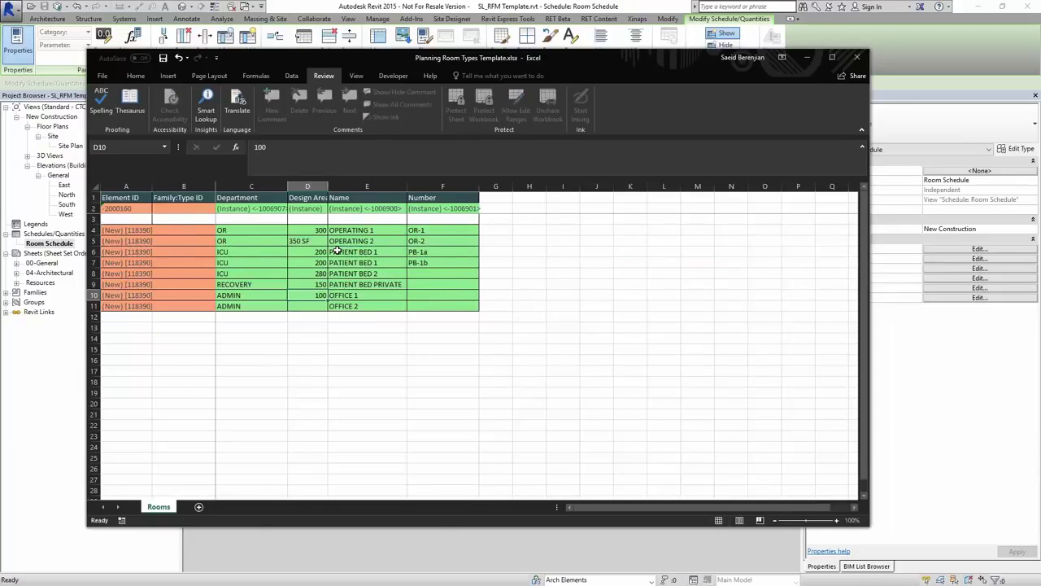
pyautogui.press('Return')
pyautogui.write('150')
pyautogui.press('Return')
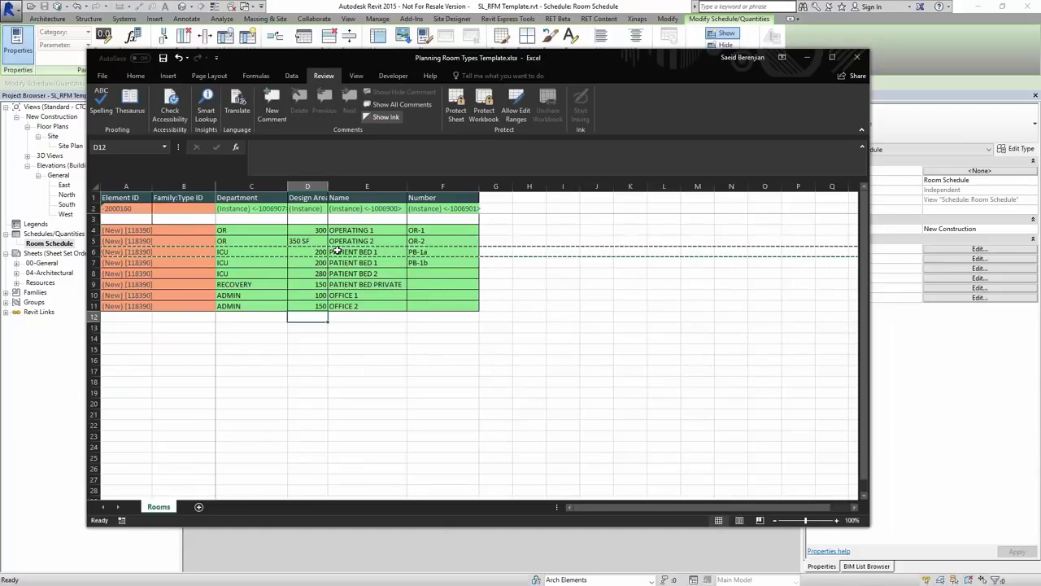
pyautogui.moveTo(317, 230); pyautogui.dragTo(312, 301)
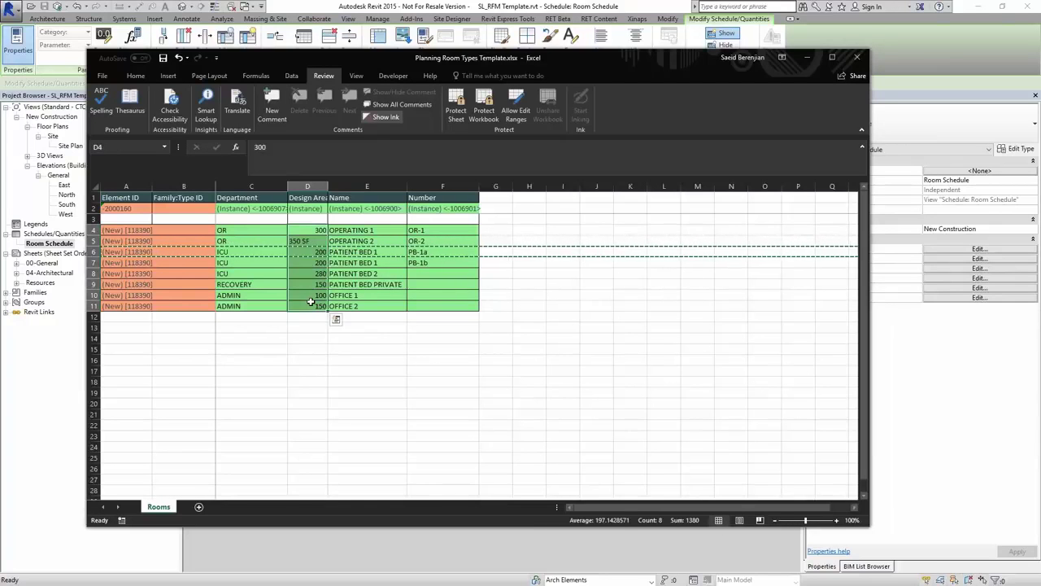
pyautogui.click(348, 297)
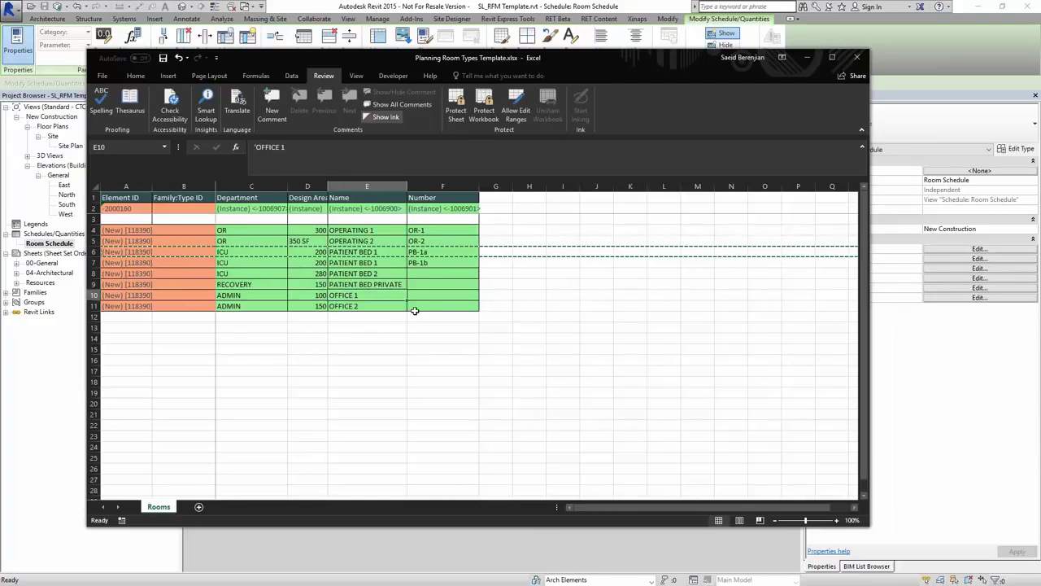
# - Extend the PB-1a/PB-1b numbering to PATIENT BED 2 as PB-1c
pyautogui.click(434, 262)
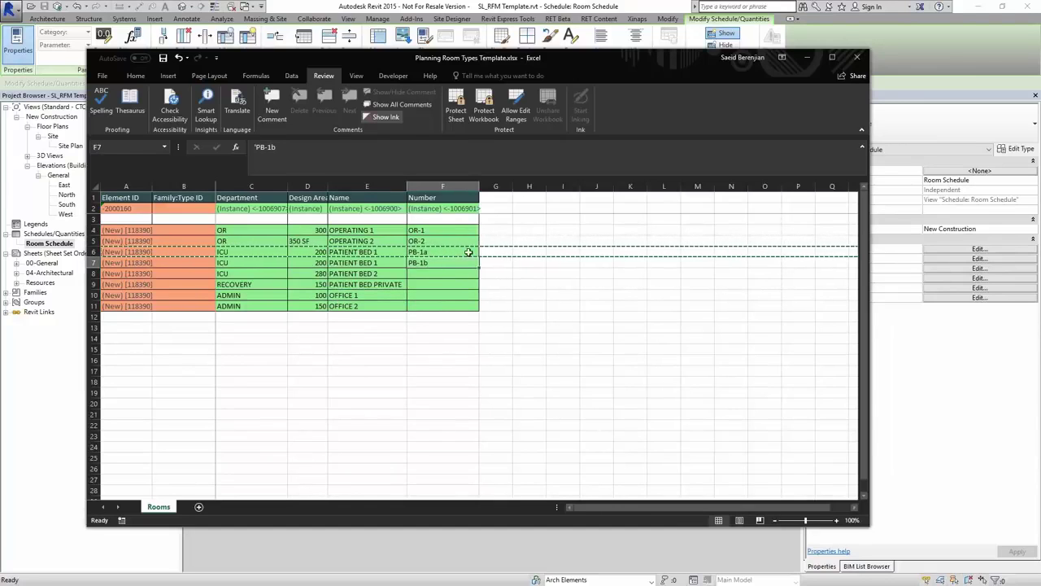
pyautogui.moveTo(468, 252); pyautogui.dragTo(479, 275)
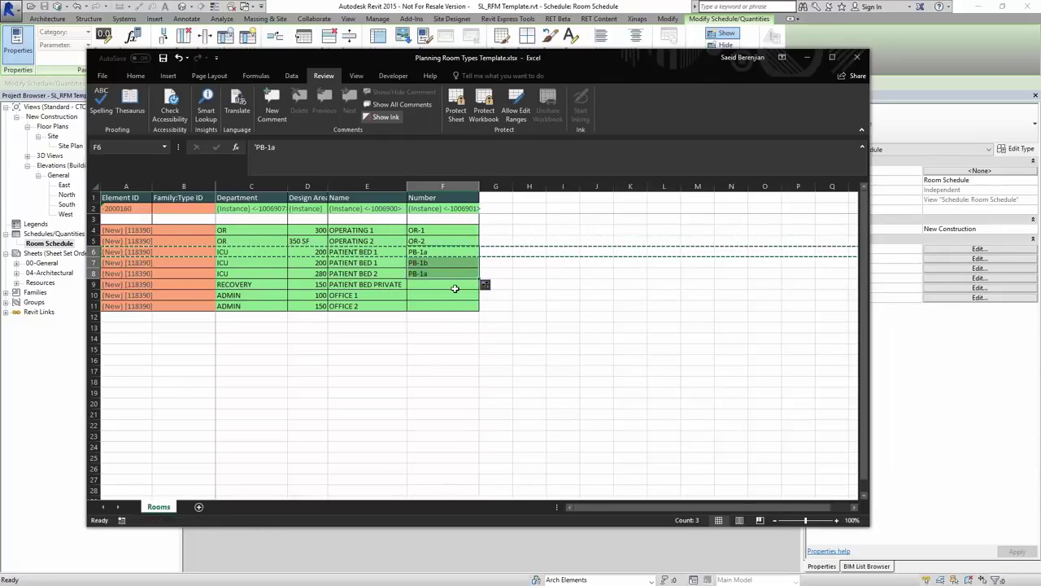
pyautogui.doubleClick(446, 275)
pyautogui.press('BackSpace')
pyautogui.write('c')
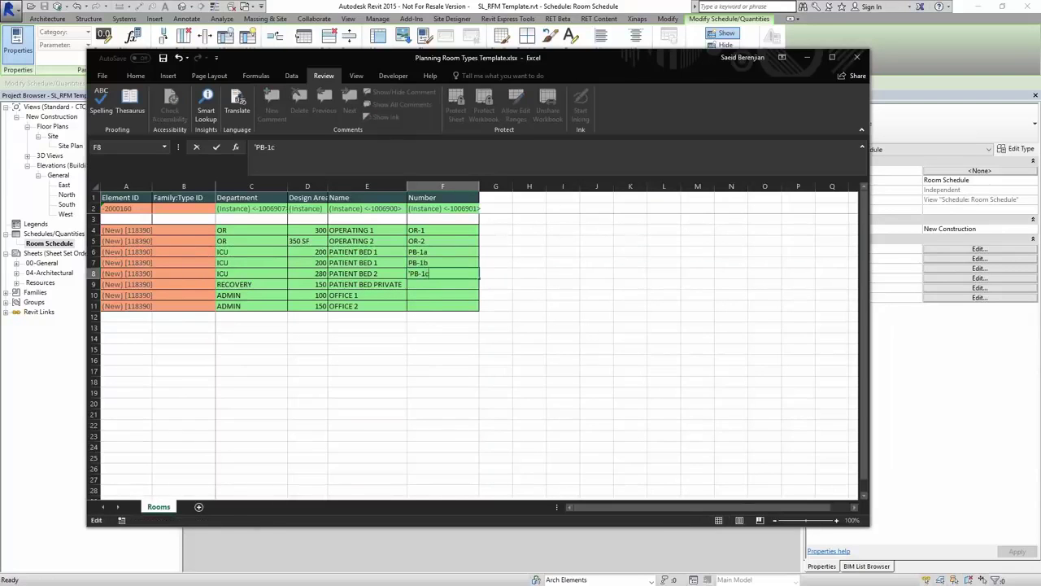
pyautogui.press('Return')
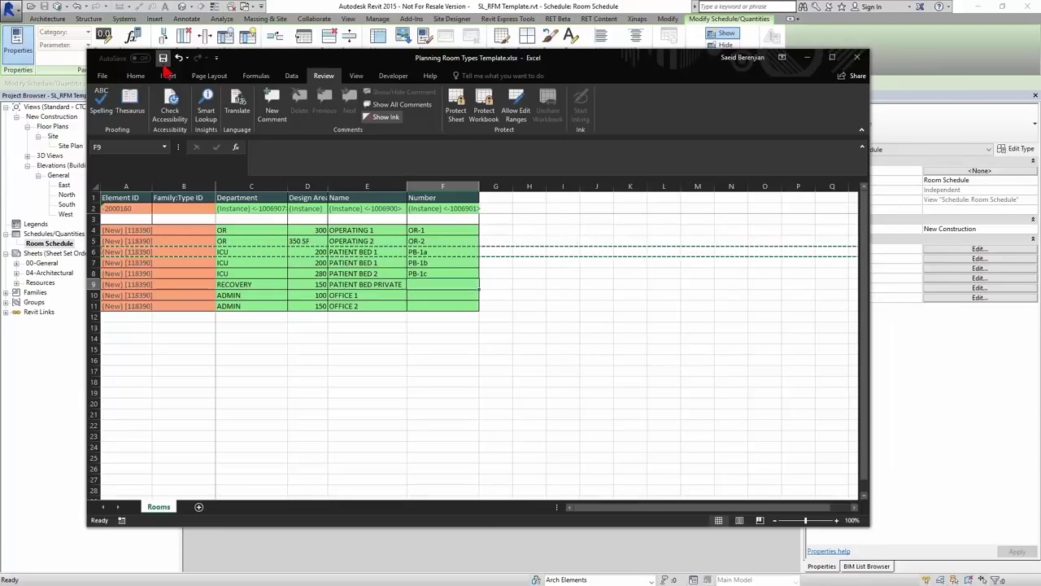
pyautogui.click(163, 58)
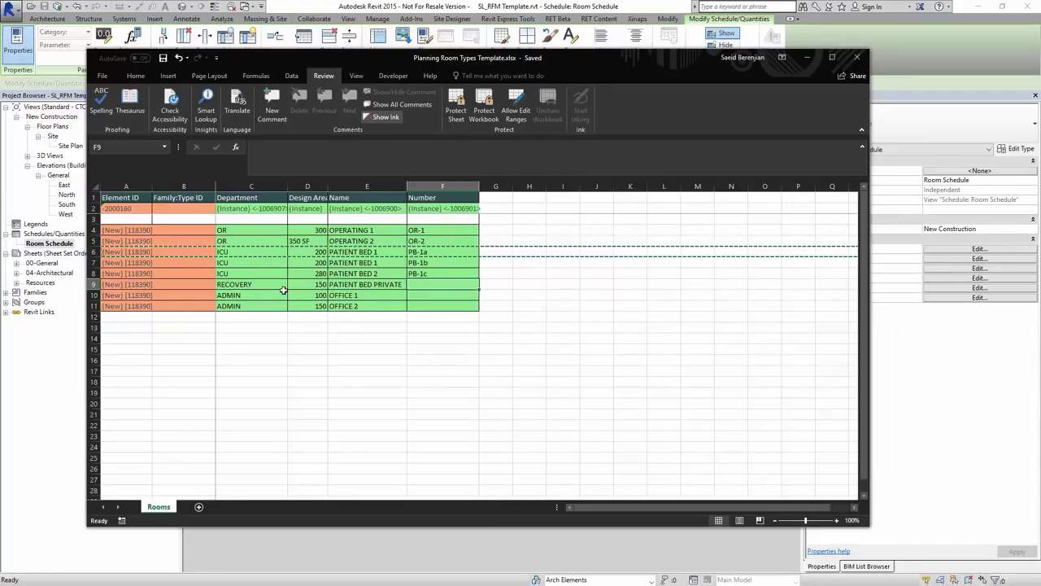
pyautogui.moveTo(323, 230); pyautogui.dragTo(313, 306)
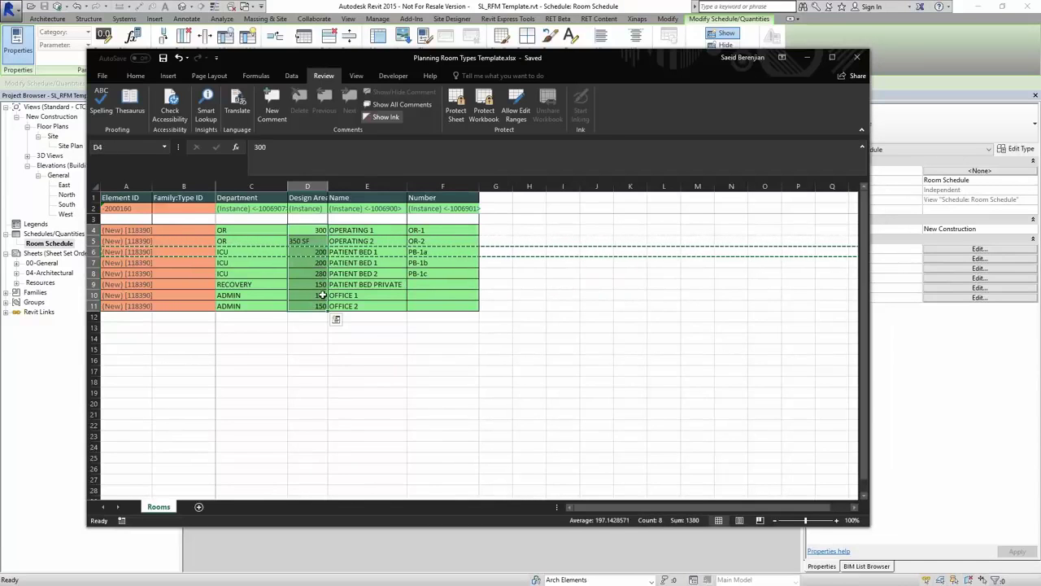
pyautogui.moveTo(358, 230); pyautogui.dragTo(364, 305)
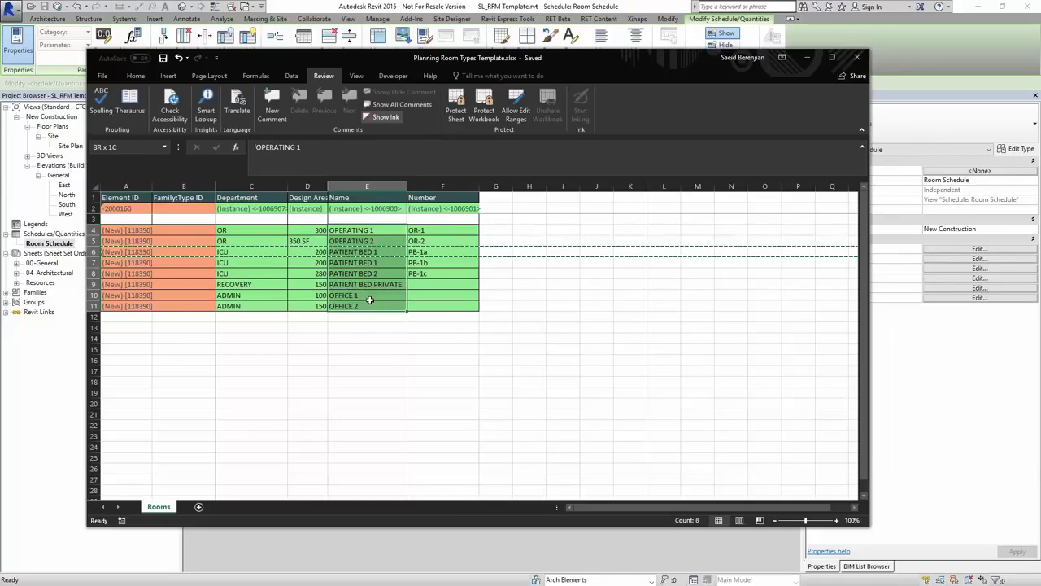
pyautogui.moveTo(244, 230); pyautogui.dragTo(257, 306)
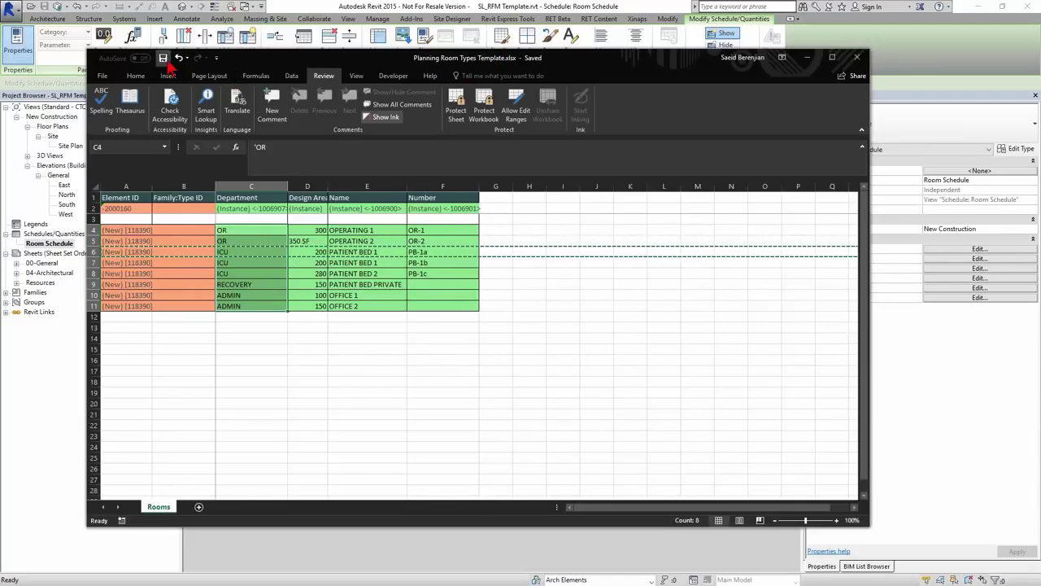
# - Save the workbook as Planning Room Types 1.xlsx and close Excel, discarding the clipboard data
pyautogui.click(102, 76)
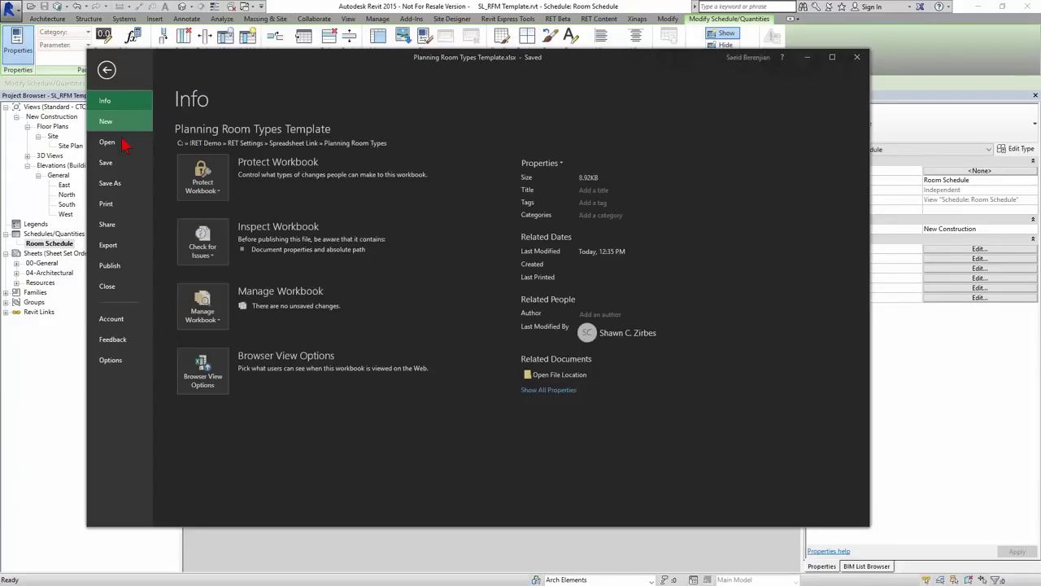
pyautogui.click(120, 184)
pyautogui.click(298, 262)
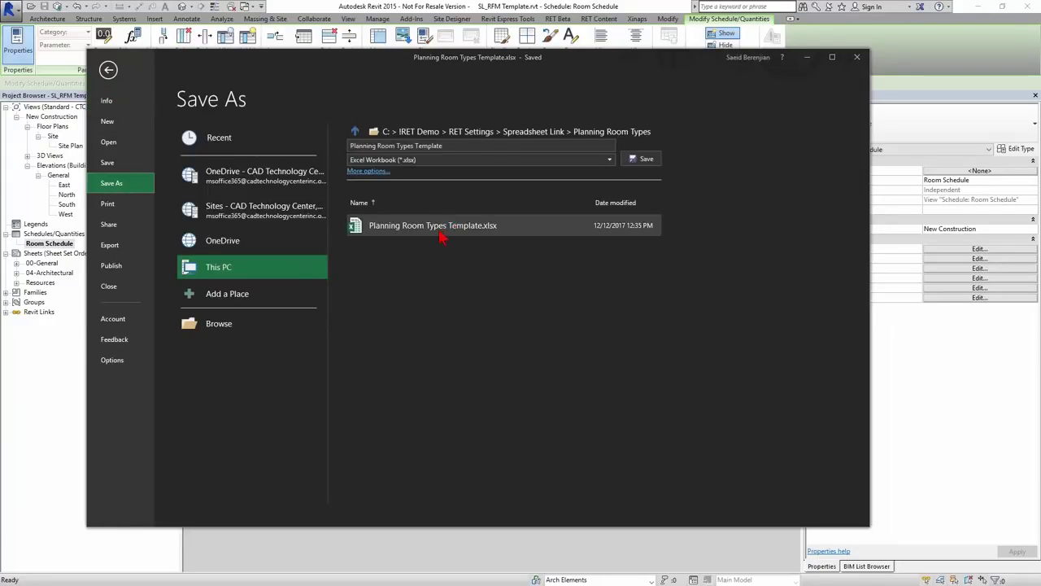
pyautogui.click(453, 147)
pyautogui.click(453, 146)
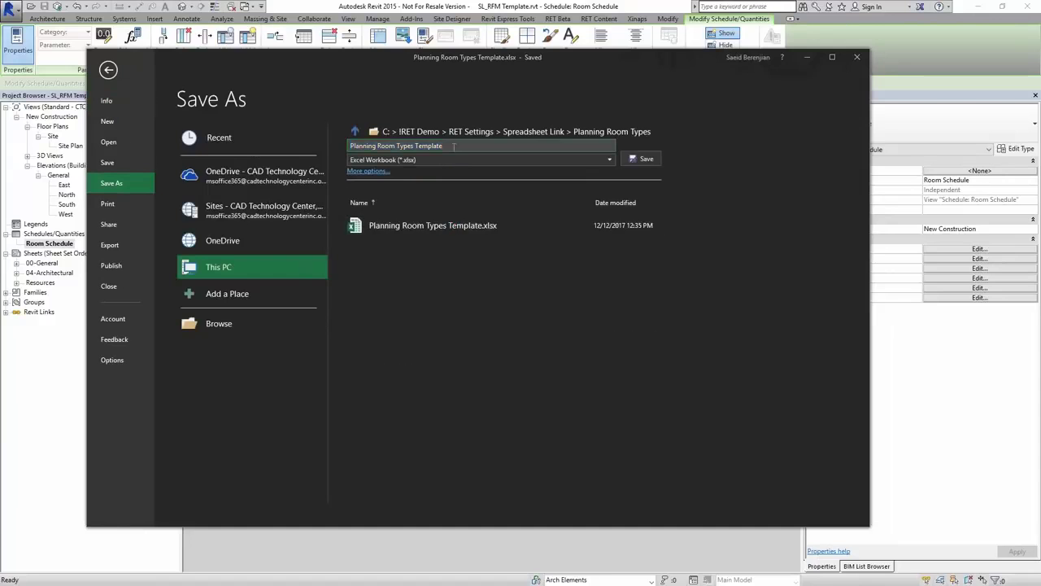
pyautogui.press('BackSpace')
pyautogui.press('BackSpace')
pyautogui.press('BackSpace')
pyautogui.press('BackSpace')
pyautogui.press('BackSpace')
pyautogui.press('BackSpace')
pyautogui.press('BackSpace')
pyautogui.press('BackSpace')
pyautogui.press('BackSpace')
pyautogui.write('1')
pyautogui.press('Return')
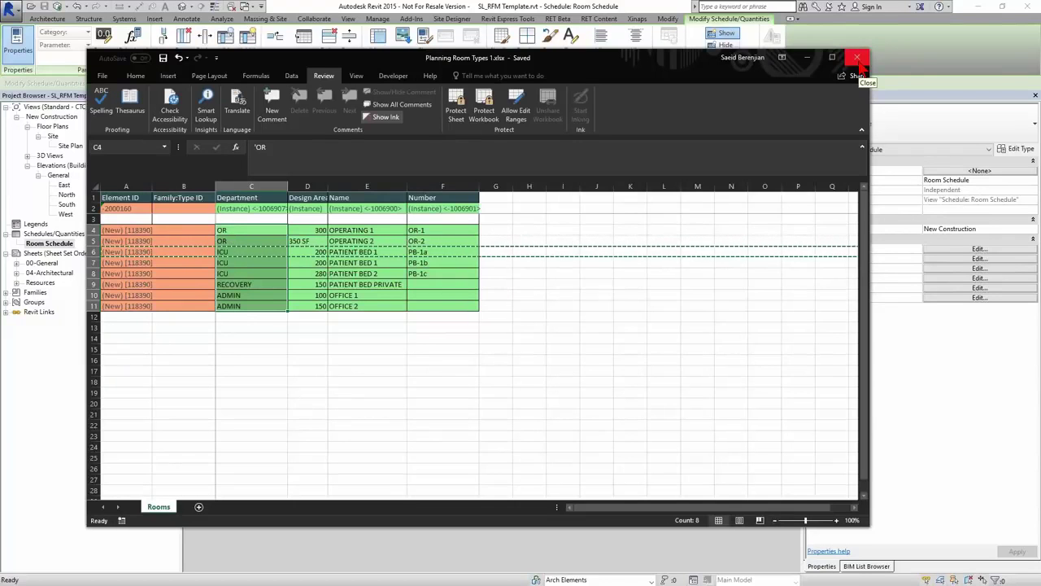
pyautogui.click(858, 58)
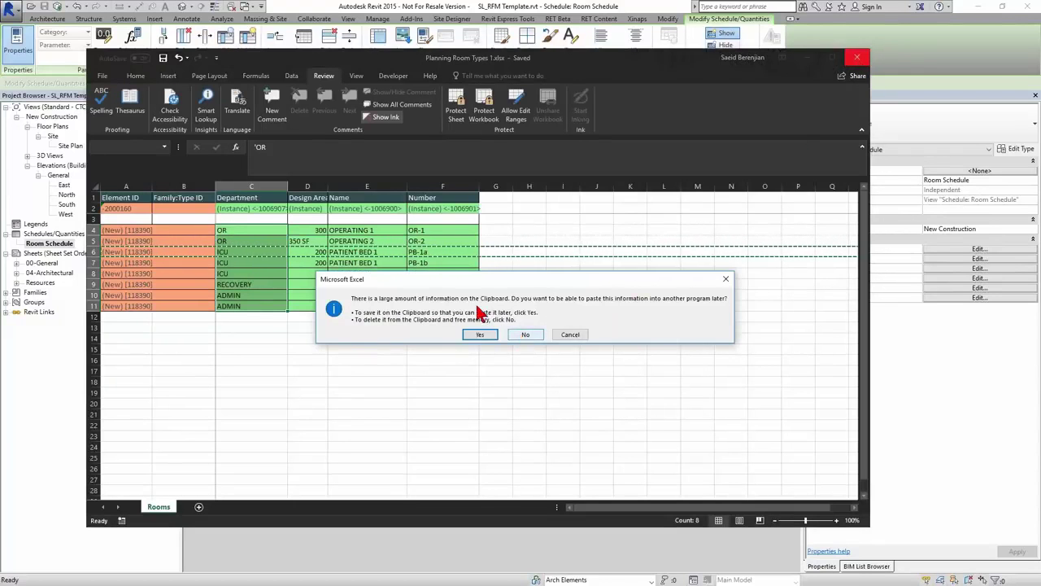
pyautogui.click(529, 336)
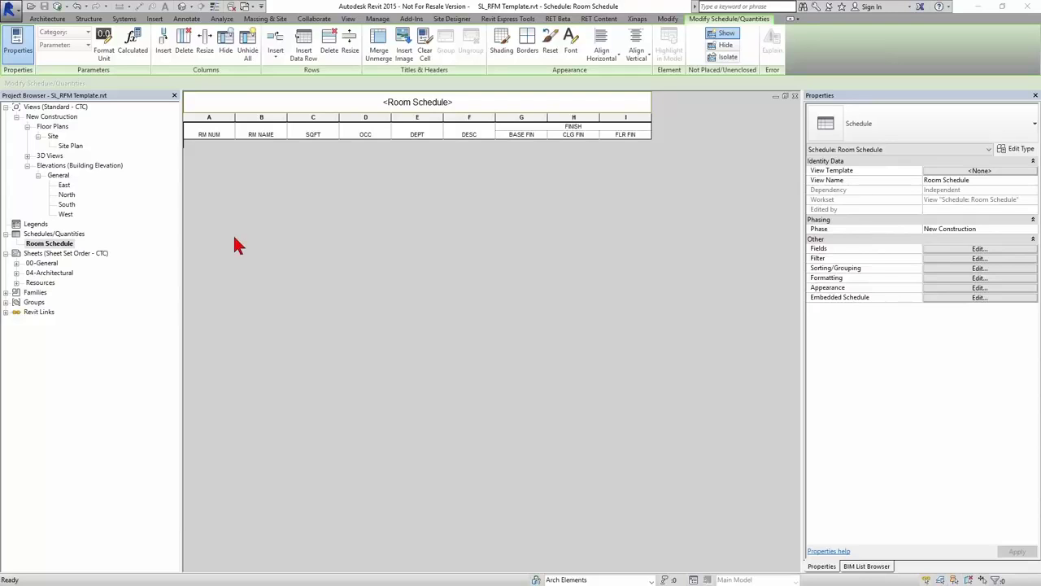
# - Duplicate the Room Schedule view and rename the copy 'Room Planning Schedule'
pyautogui.rightClick(41, 245)
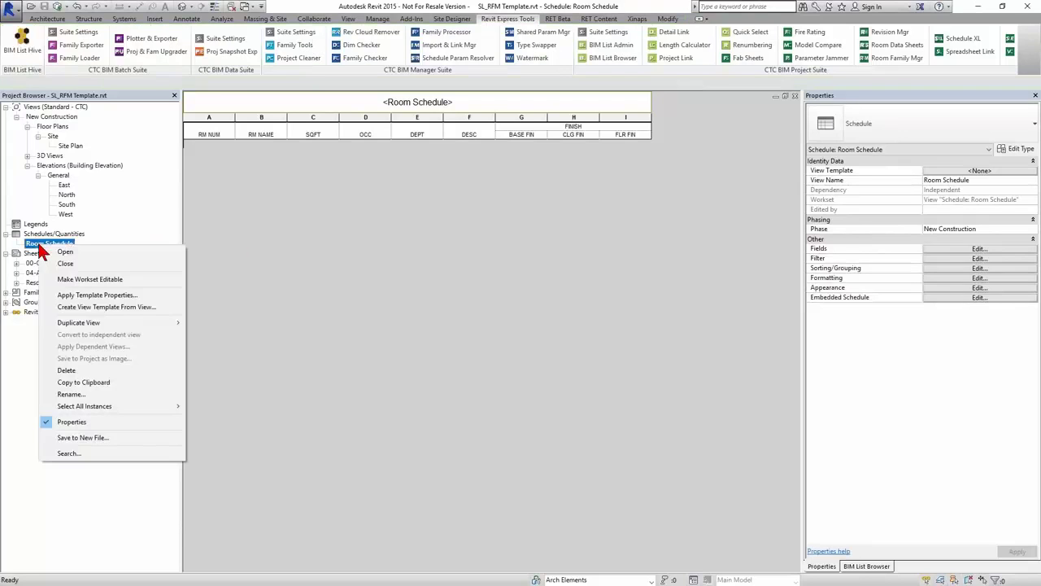
pyautogui.moveTo(87, 324)
pyautogui.click(208, 322)
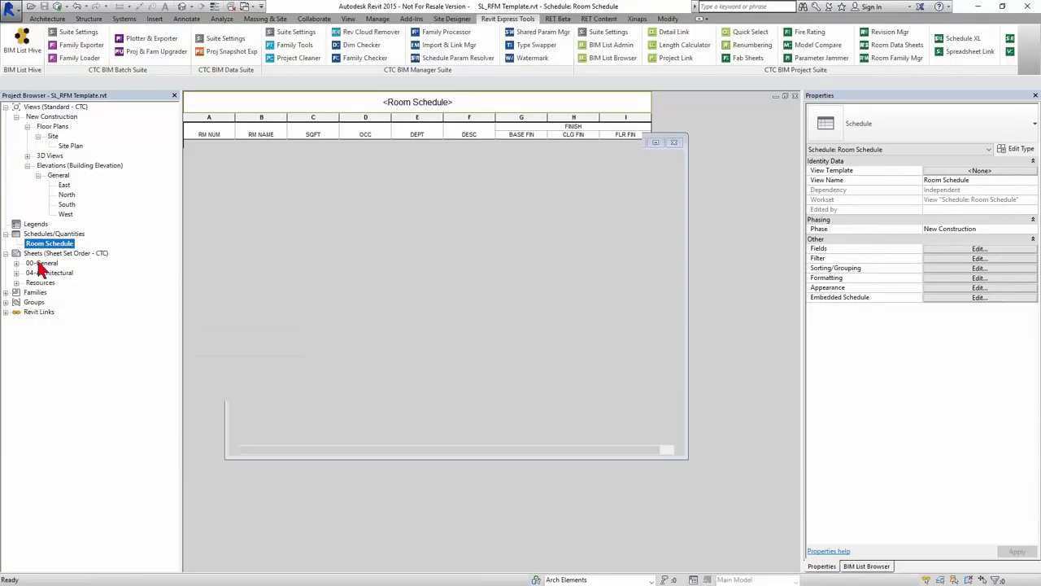
pyautogui.rightClick(59, 259)
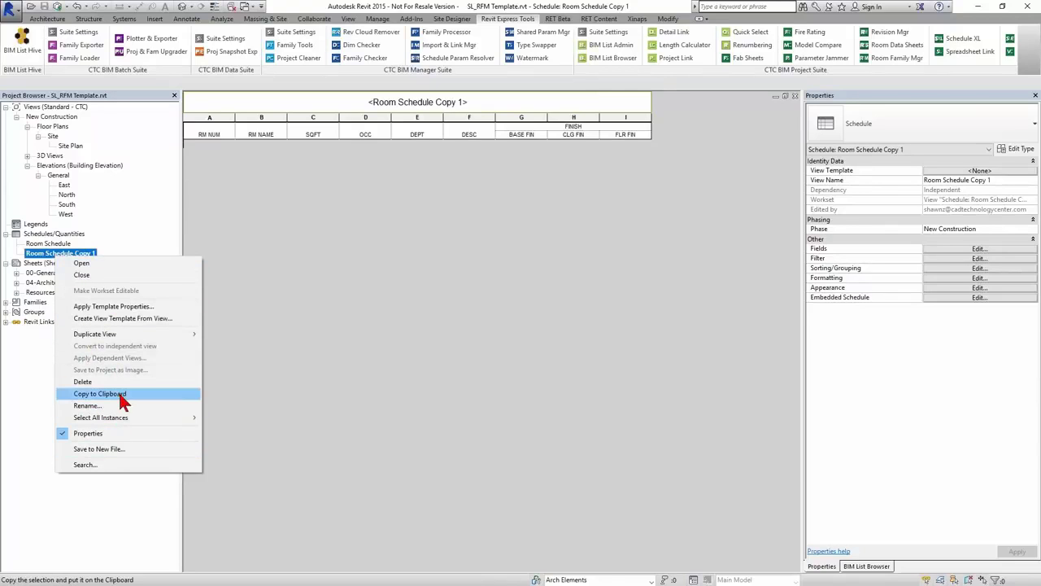
pyautogui.click(89, 405)
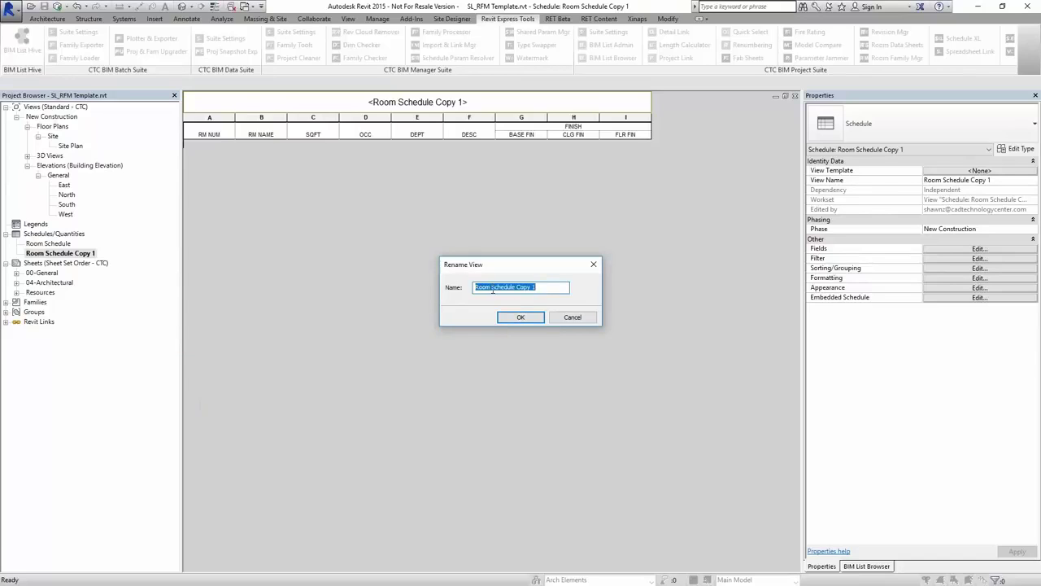
pyautogui.click(492, 290)
pyautogui.write('nning')
pyautogui.moveTo(540, 287); pyautogui.dragTo(575, 295)
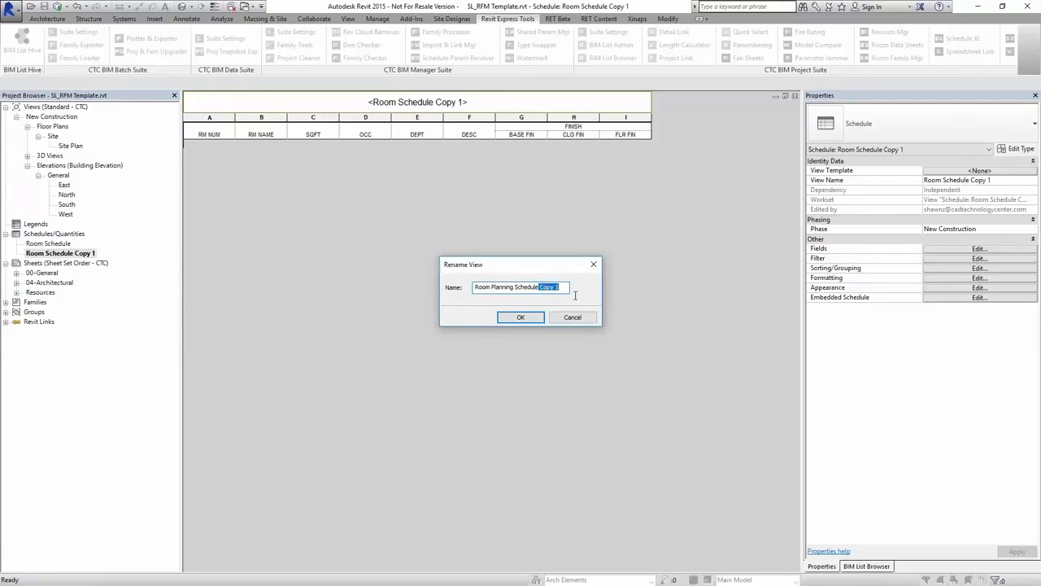
pyautogui.press('BackSpace')
pyautogui.click(527, 320)
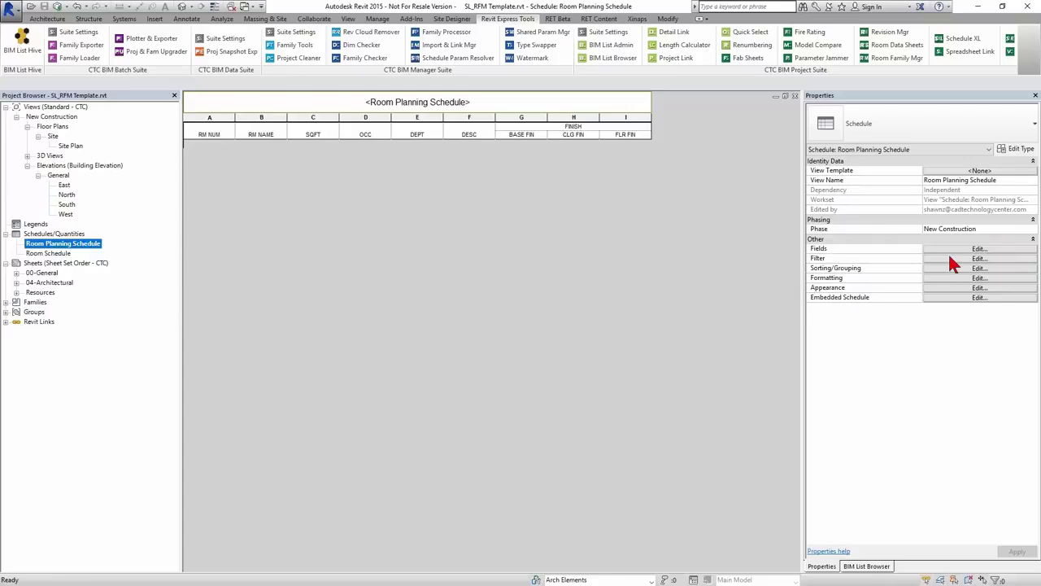
pyautogui.click(976, 249)
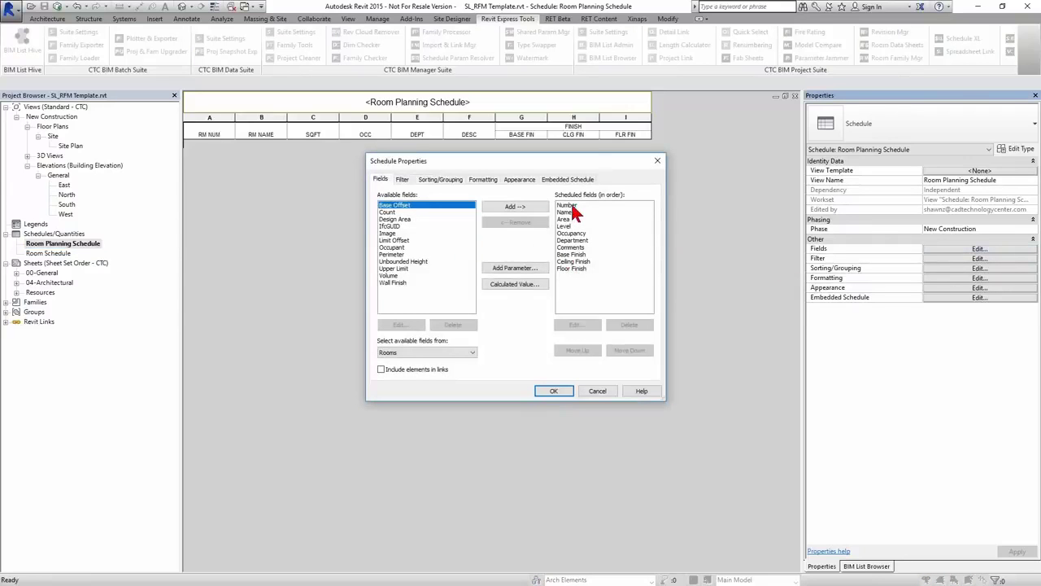
# - Move Department to the top, remove Occupancy through Floor Finish, and add Design Area above Area
pyautogui.click(572, 240)
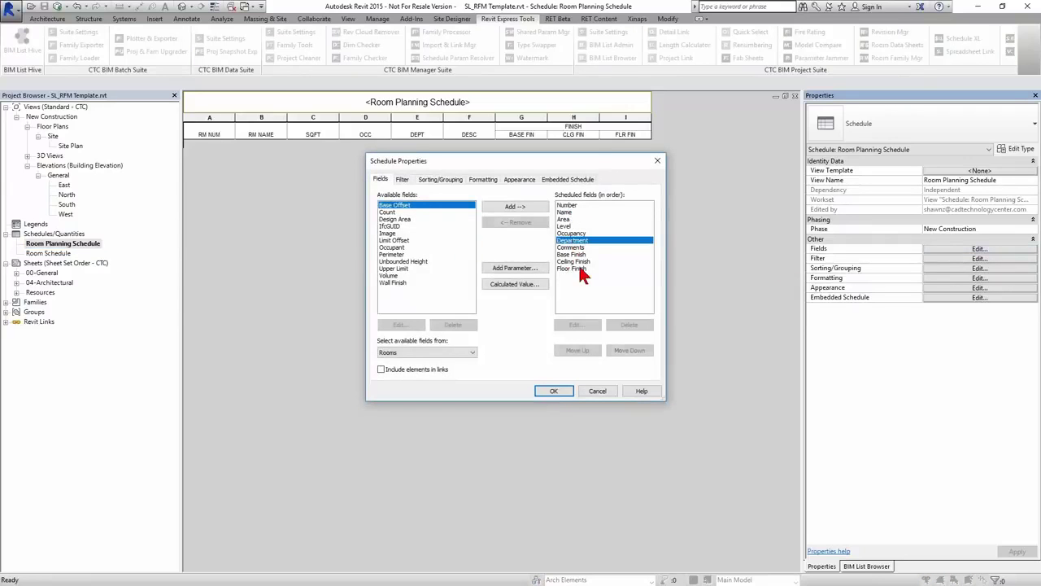
pyautogui.click(579, 351)
pyautogui.click(579, 351)
pyautogui.click(579, 350)
pyautogui.click(579, 351)
pyautogui.click(579, 351)
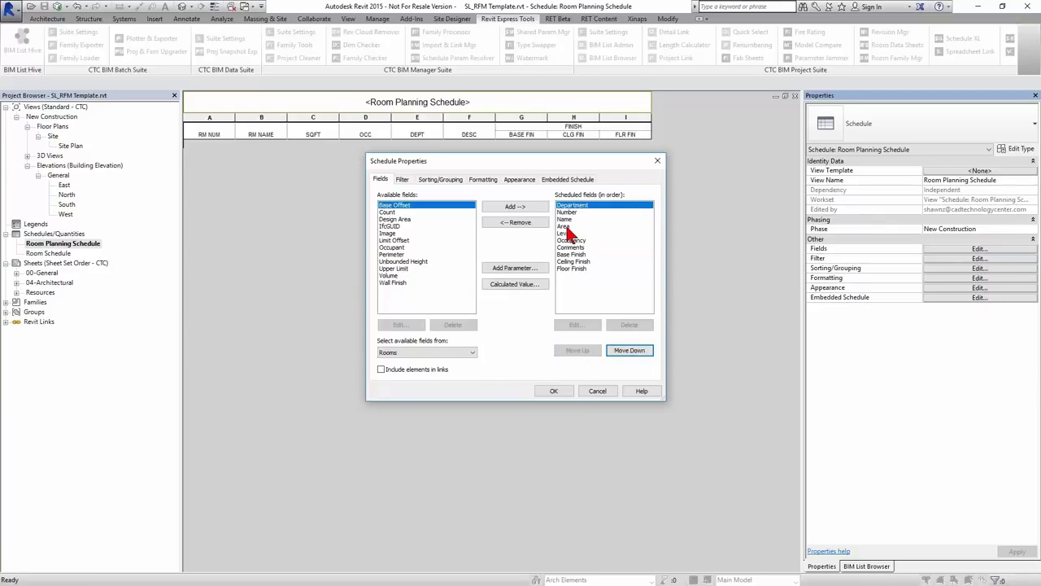
pyautogui.click(567, 234)
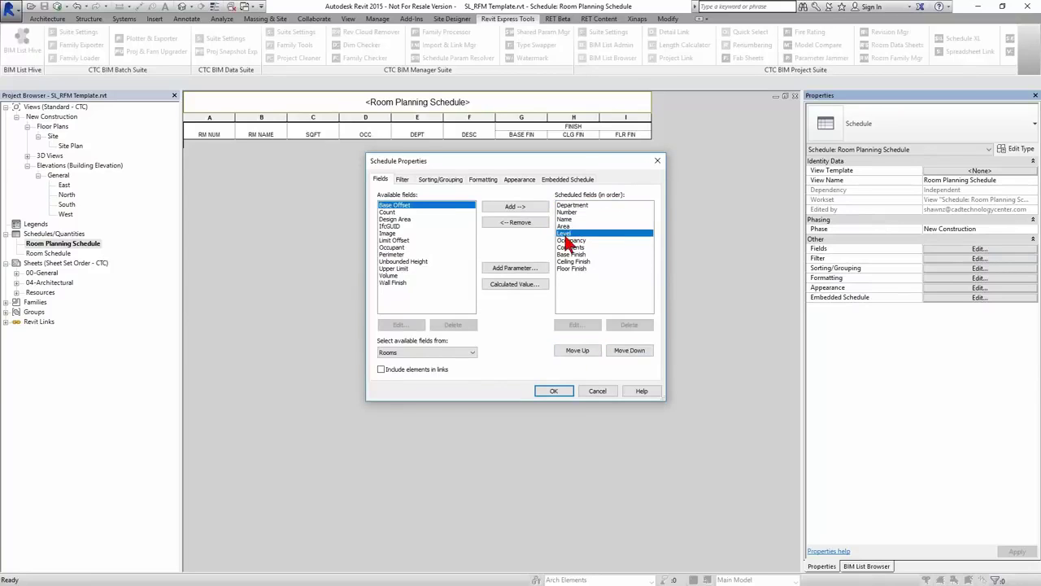
pyautogui.click(567, 226)
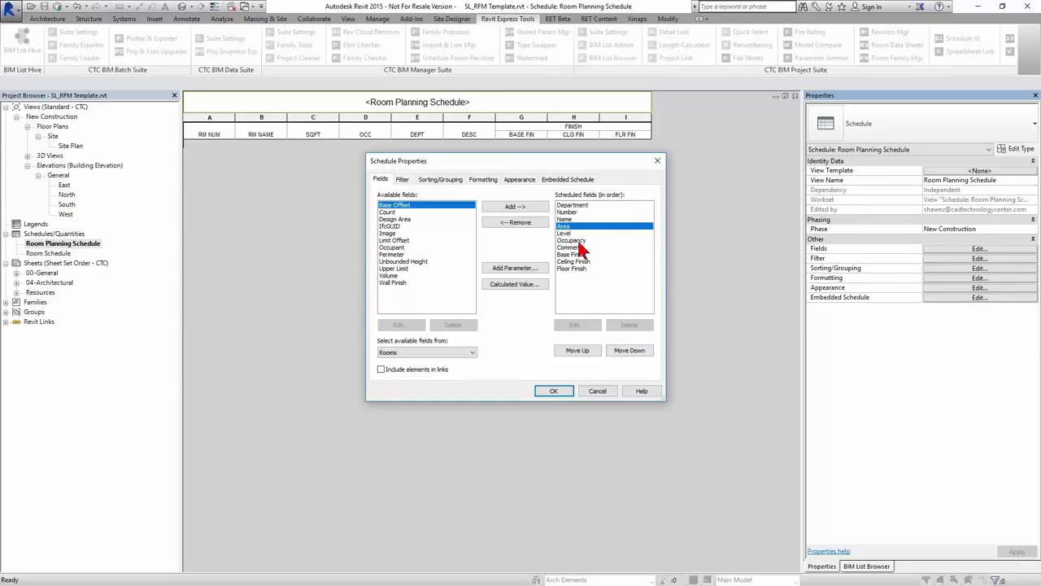
pyautogui.click(578, 242)
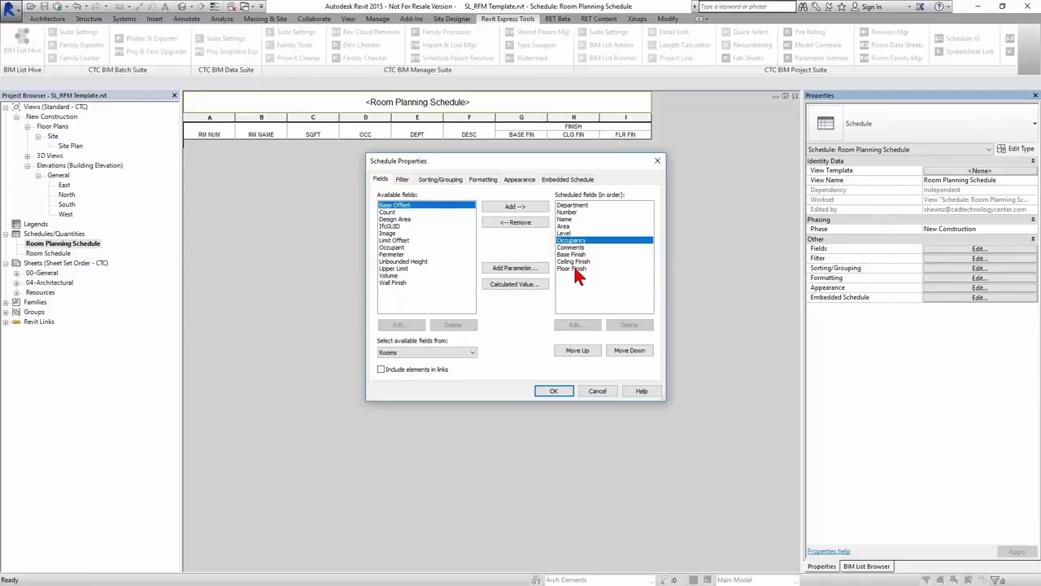
pyautogui.keyDown('shift'); pyautogui.click(574, 269); pyautogui.keyUp('shift')
pyautogui.click(539, 224)
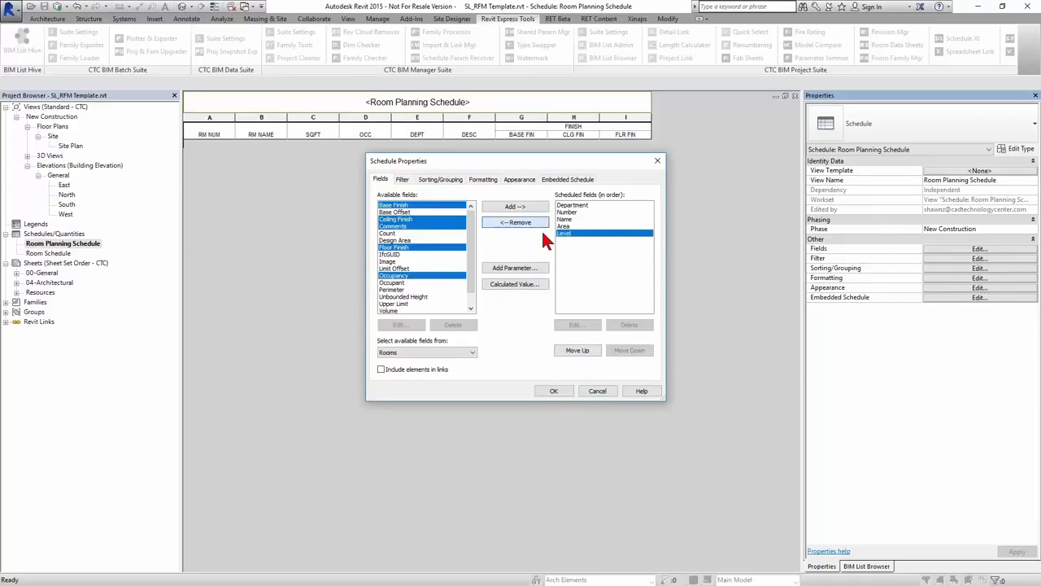
pyautogui.doubleClick(401, 240)
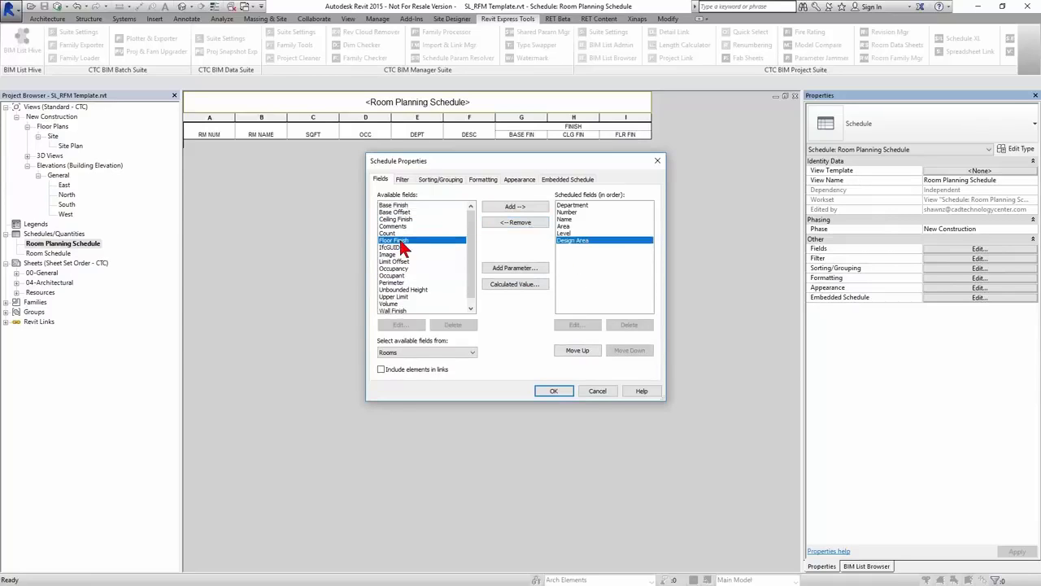
pyautogui.click(578, 350)
pyautogui.click(577, 349)
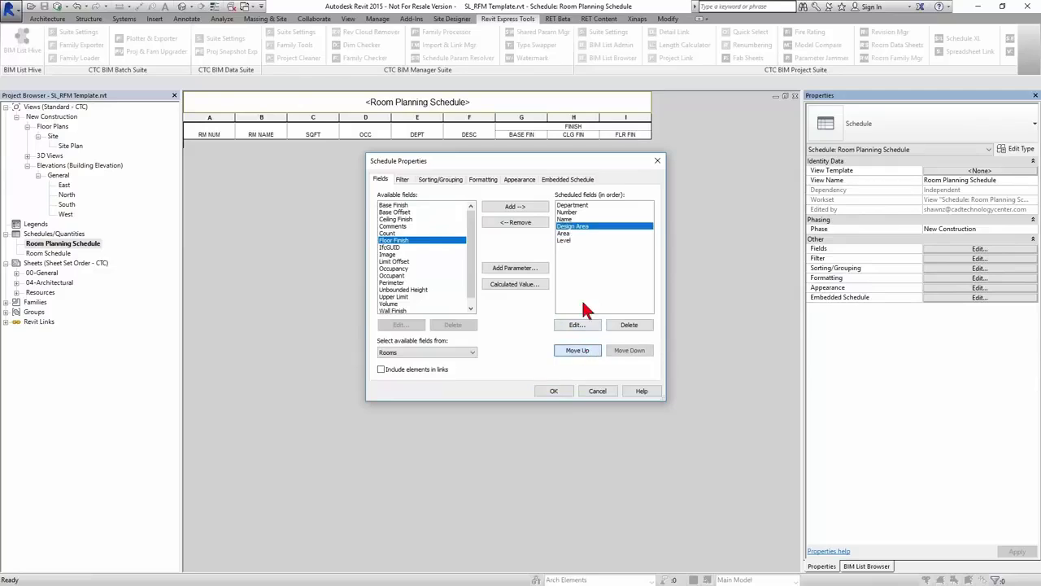
pyautogui.click(566, 233)
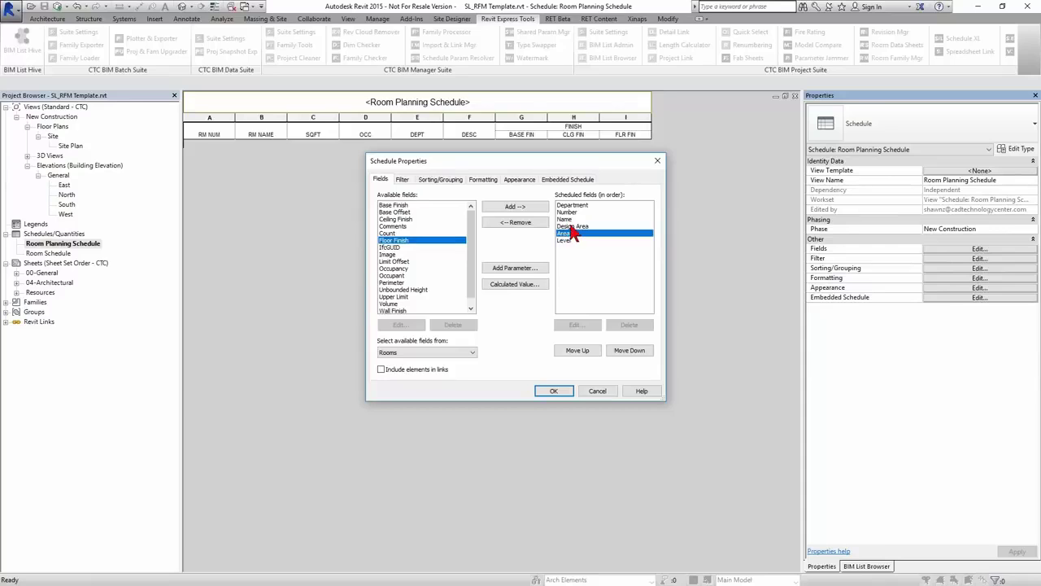
# - Sort the schedule by Department, then Name, then Number, and apply the changes
pyautogui.click(438, 179)
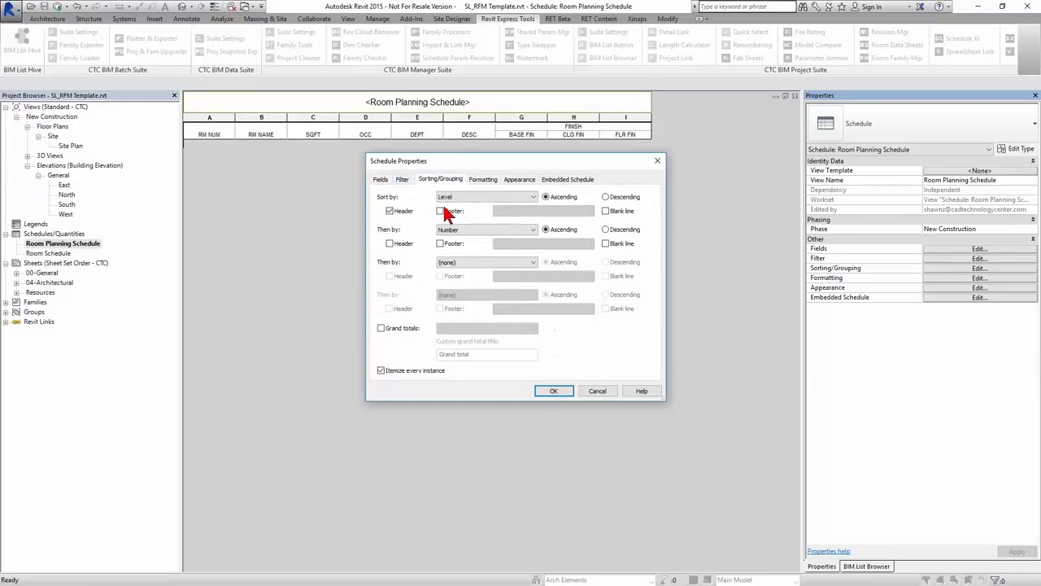
pyautogui.click(471, 196)
pyautogui.click(467, 207)
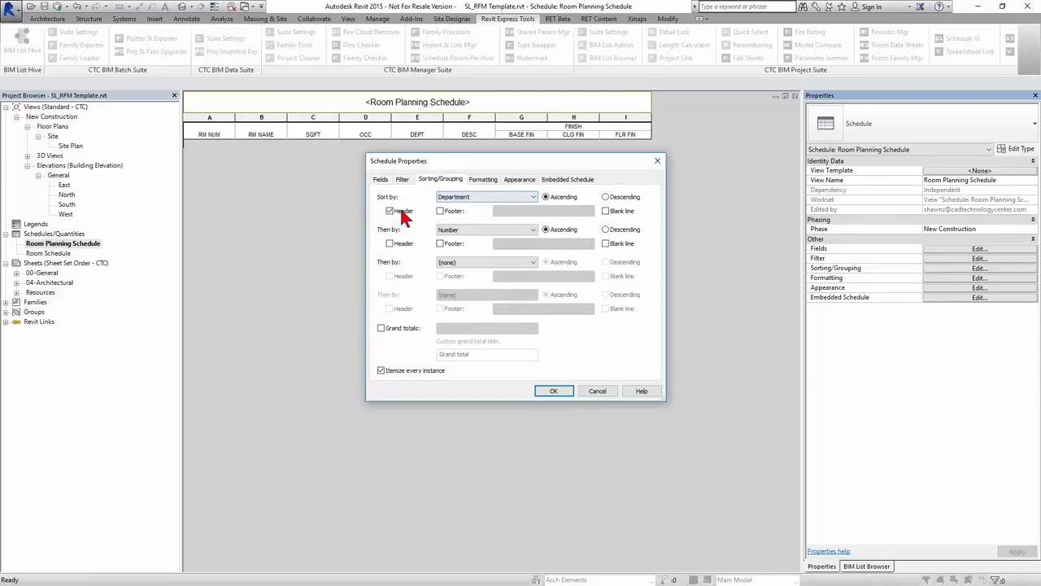
pyautogui.click(468, 231)
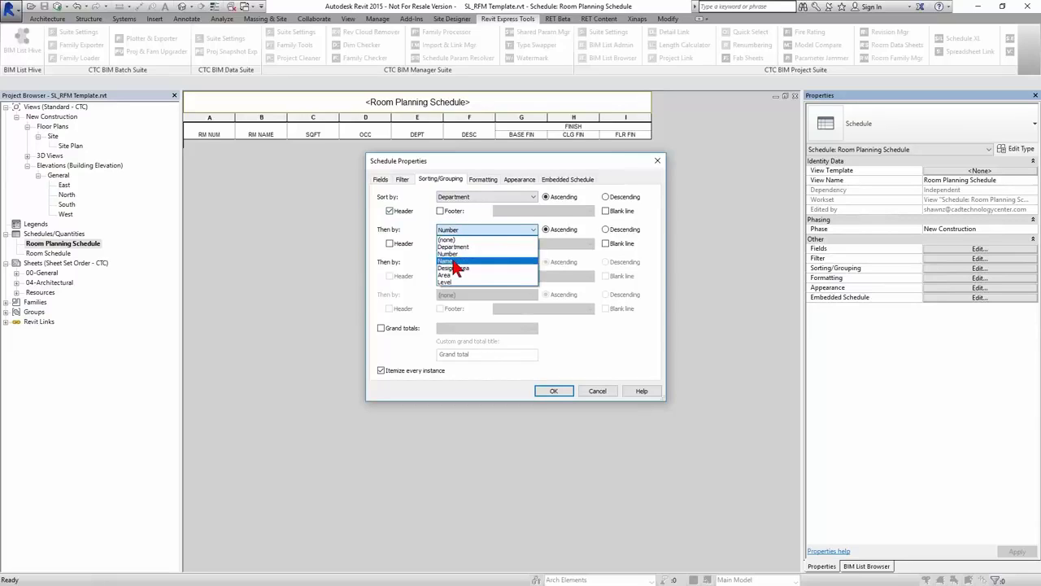
pyautogui.click(452, 260)
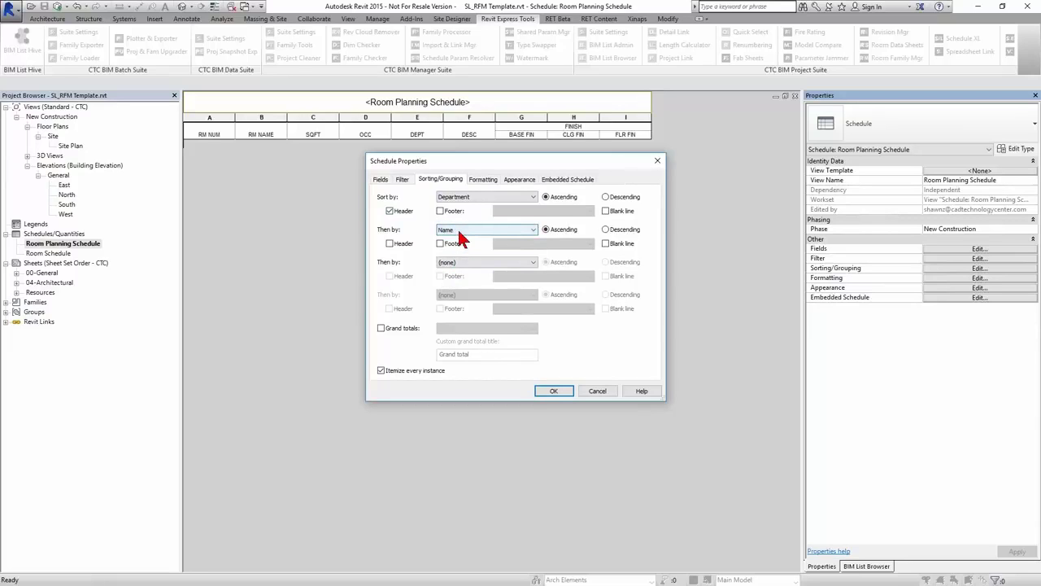
pyautogui.click(458, 260)
pyautogui.click(460, 278)
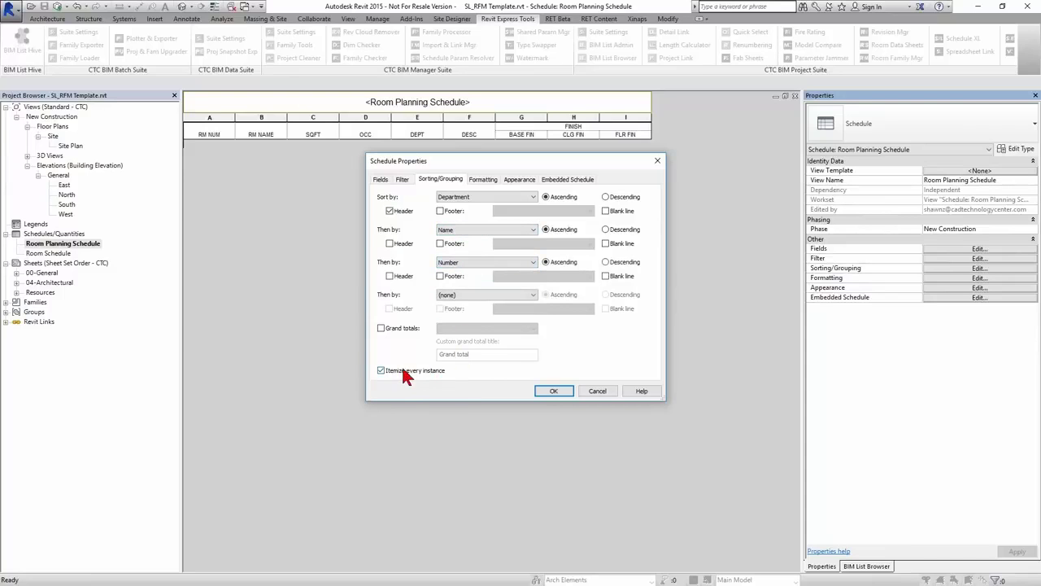
pyautogui.click(555, 392)
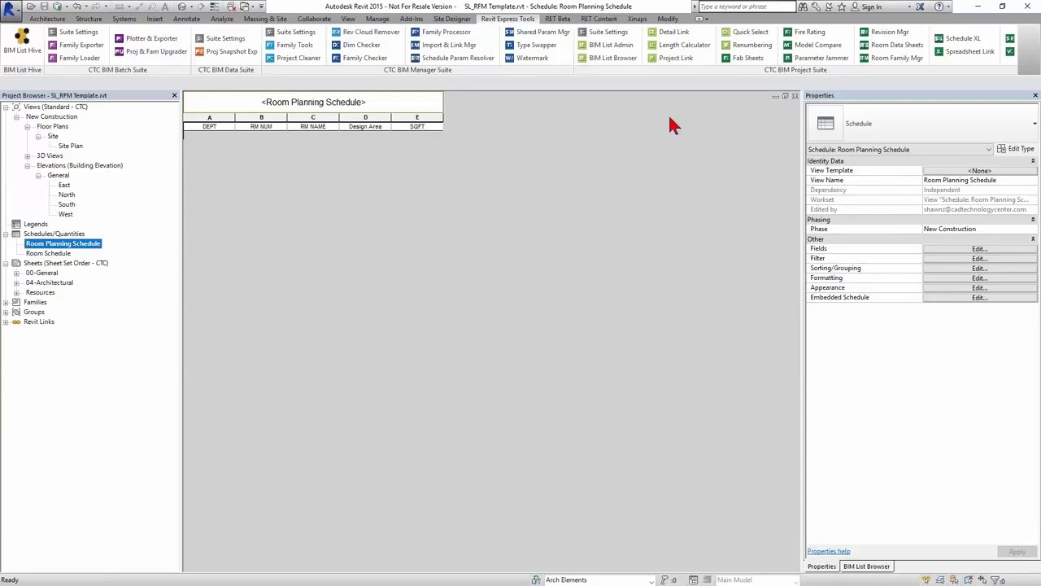
# - Load the Planning Room Types 1.xlsx workbook into Spreadsheet Link
pyautogui.click(968, 53)
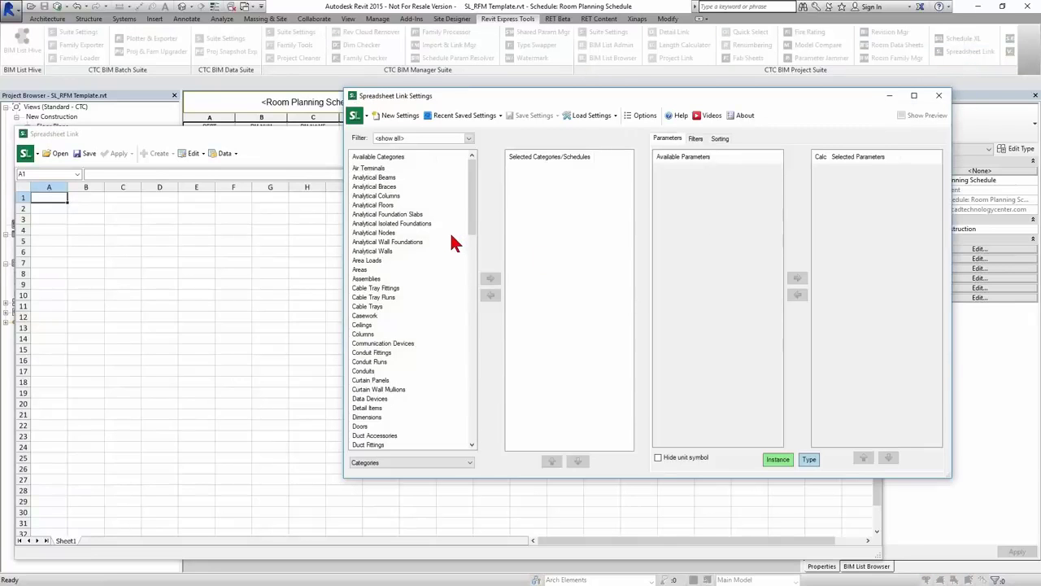
pyautogui.click(295, 135)
pyautogui.click(58, 156)
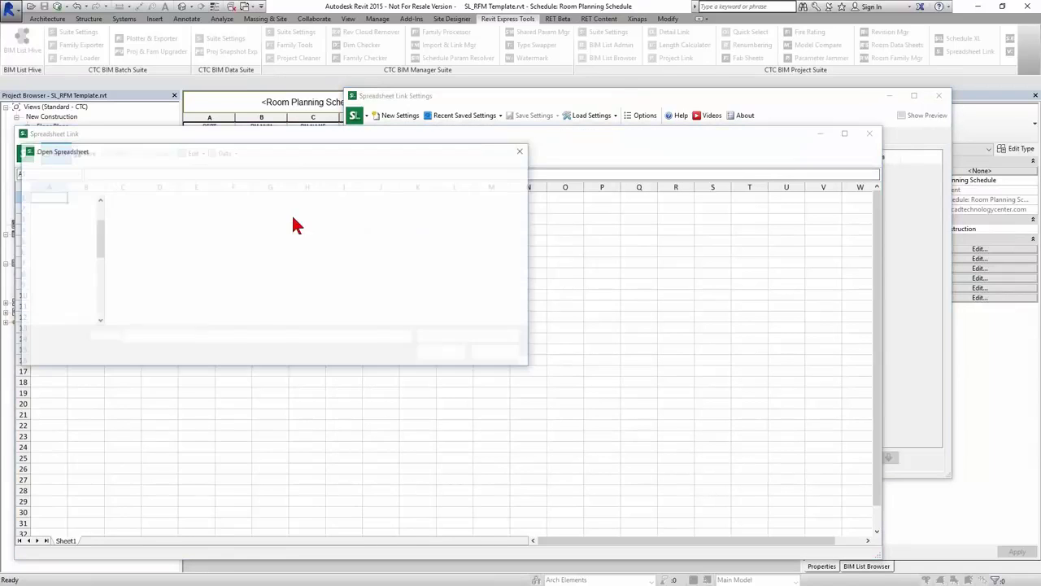
pyautogui.click(186, 218)
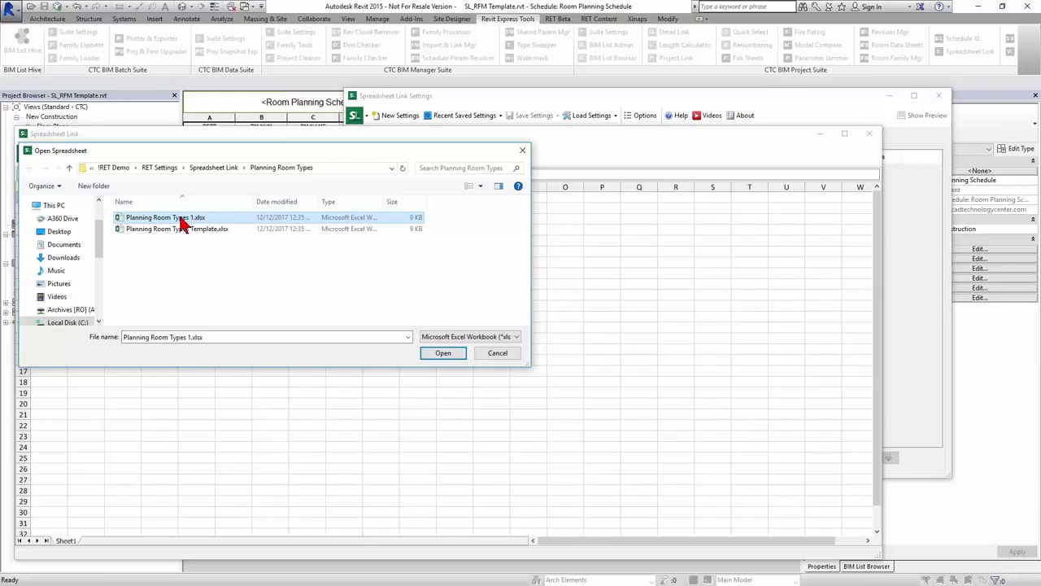
pyautogui.doubleClick(182, 221)
pyautogui.click(346, 296)
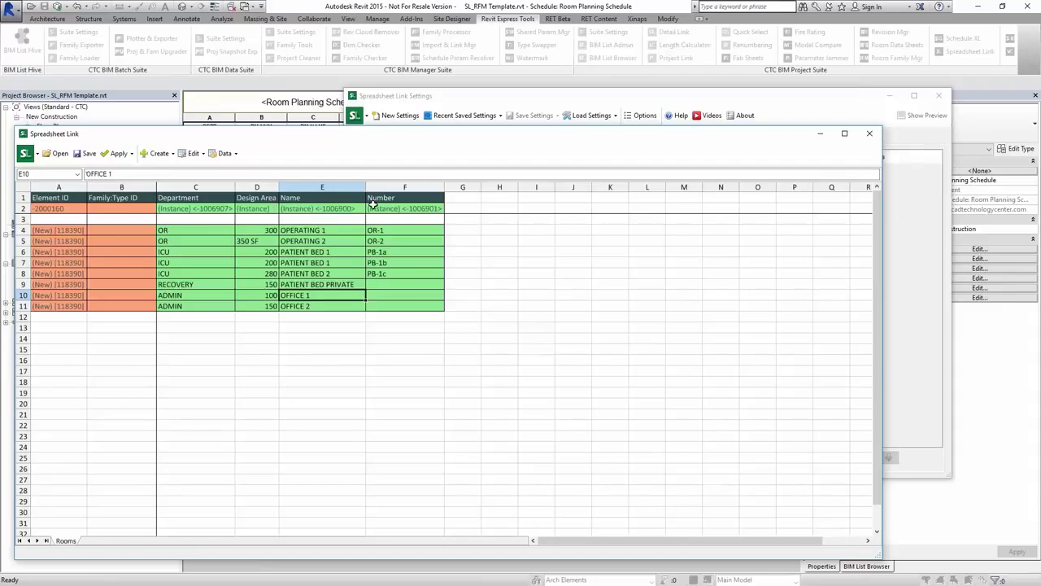
# - Apply the active worksheet to the project, creating the eight rooms
pyautogui.click(131, 153)
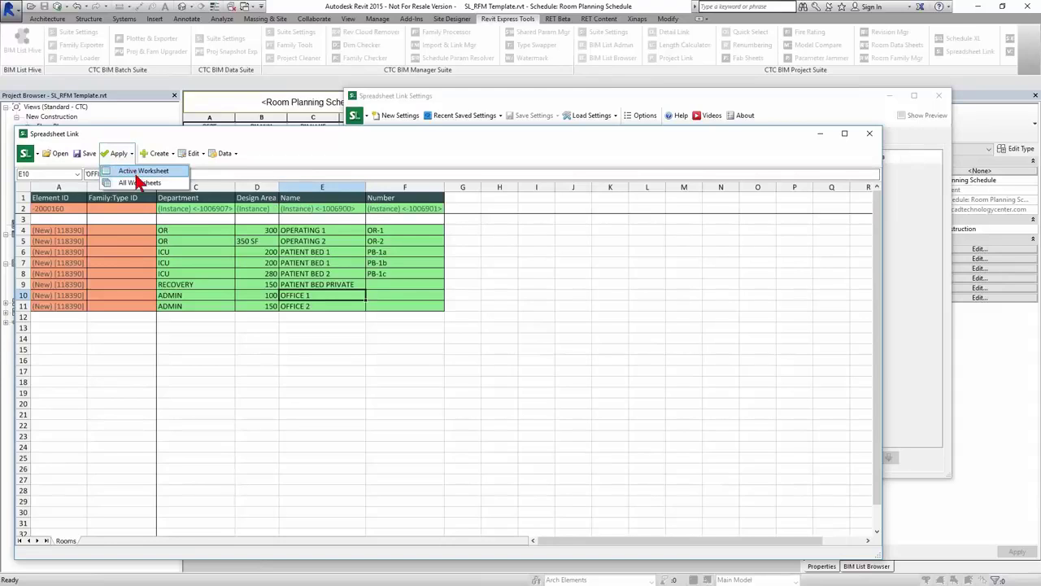
pyautogui.click(142, 175)
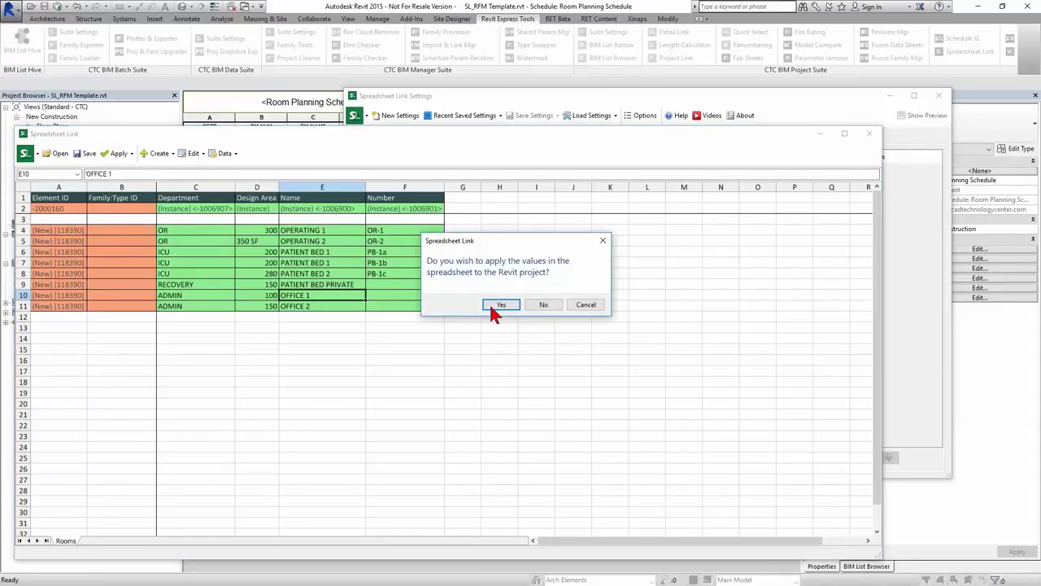
pyautogui.click(503, 304)
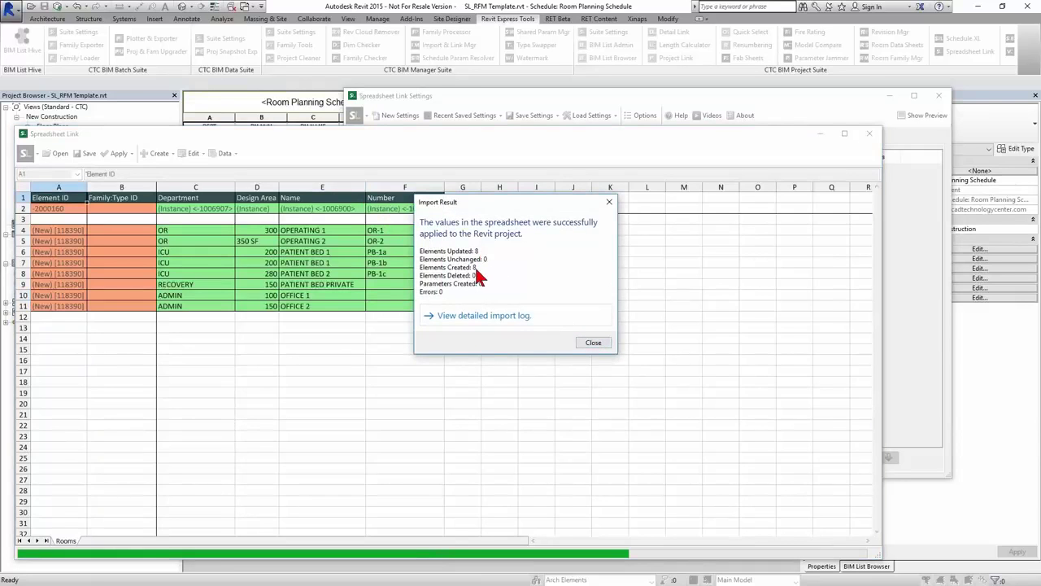
pyautogui.click(593, 342)
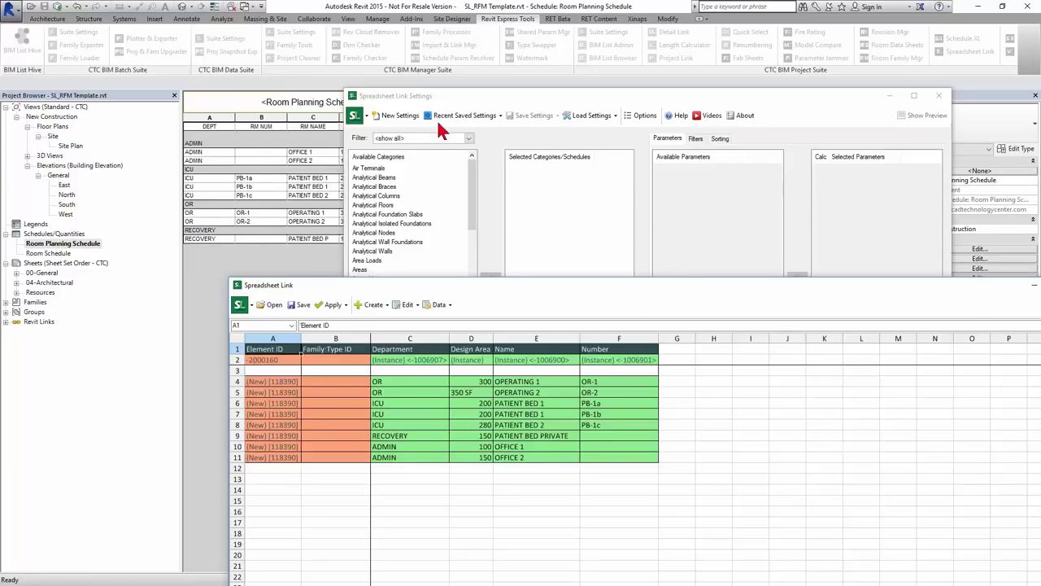
# - Check the eight imported rooms in the schedule, then close the Spreadsheet Link windows
pyautogui.moveTo(427, 95); pyautogui.dragTo(594, 83)
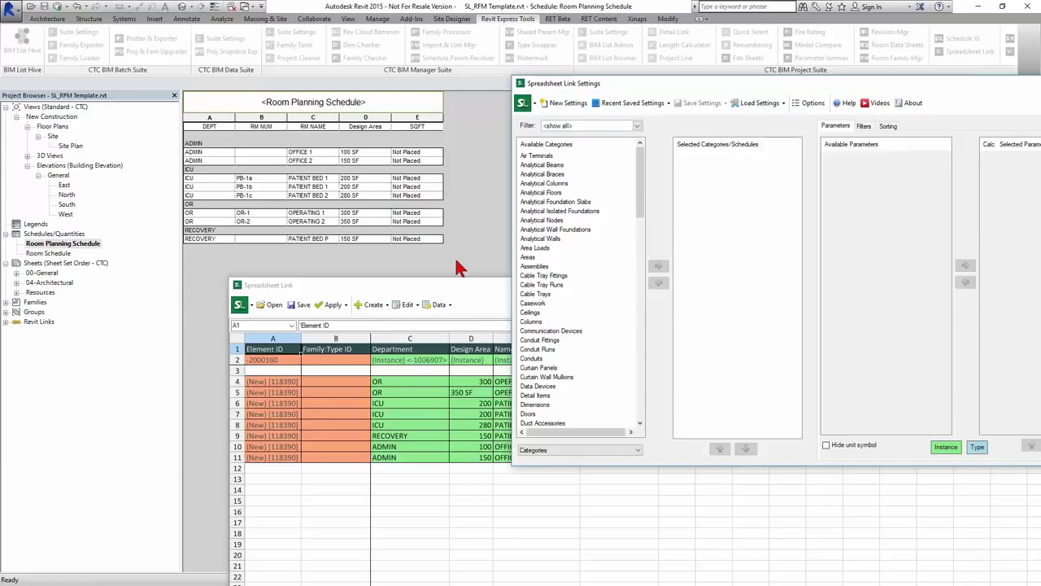
pyautogui.moveTo(878, 83); pyautogui.dragTo(733, 73)
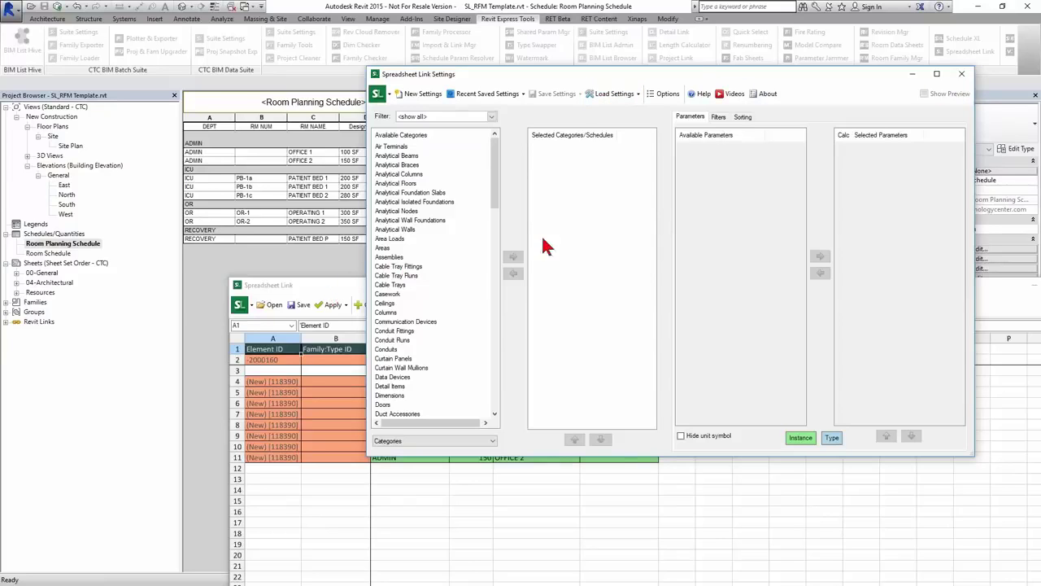
pyautogui.click(963, 74)
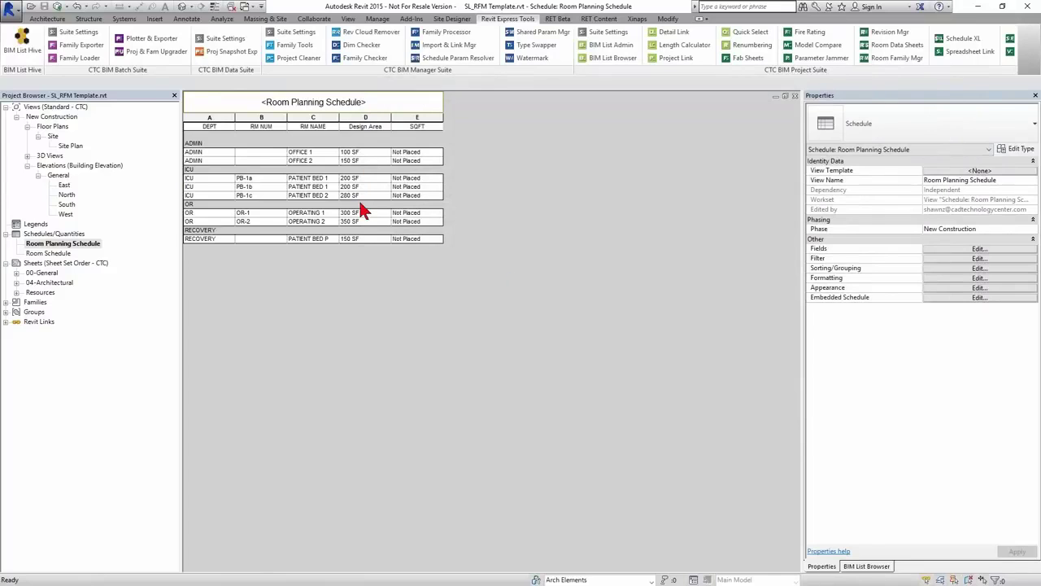
# - In the Site Plan, draw one horizontal and two vertical walls dividing the building rectangle
pyautogui.doubleClick(70, 147)
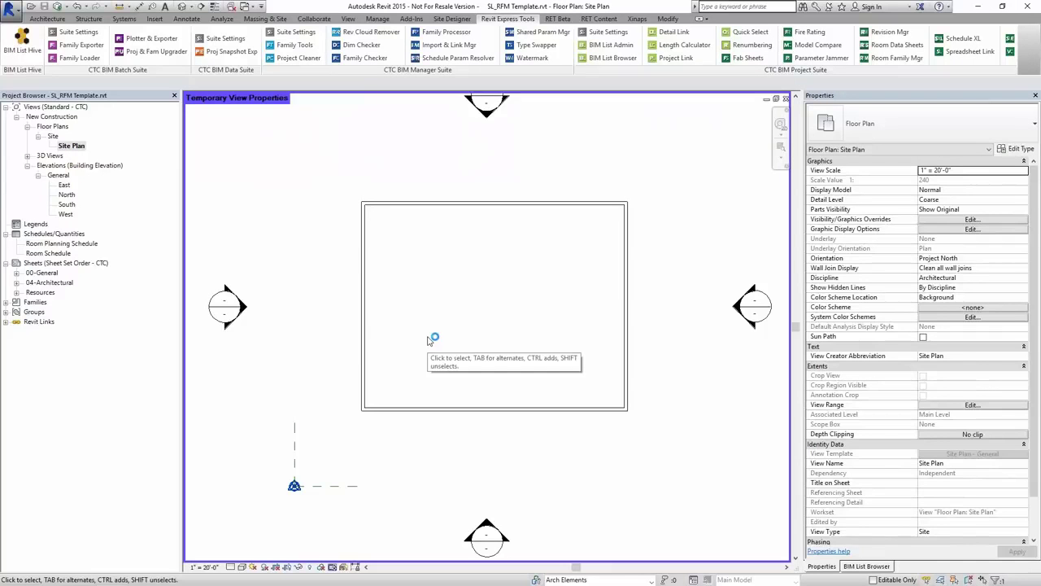
pyautogui.press('w')
pyautogui.press('a')
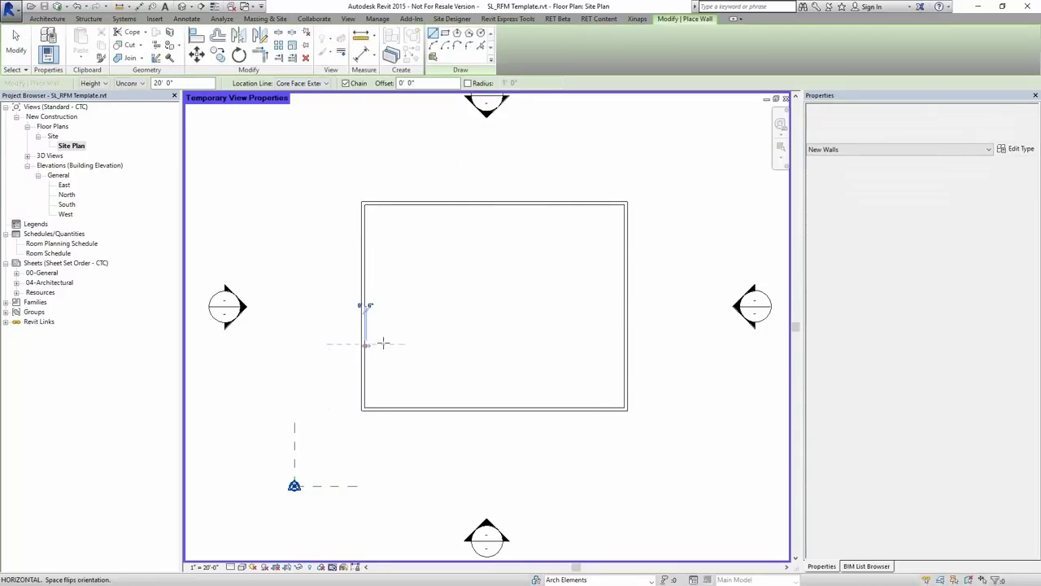
pyautogui.click(381, 344)
pyautogui.click(623, 345)
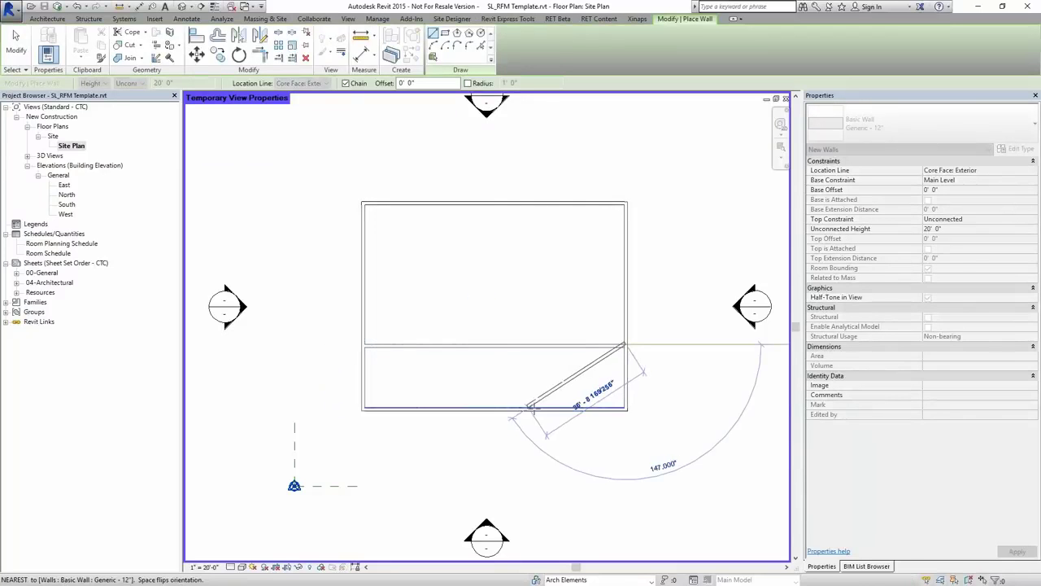
pyautogui.press('Escape')
pyautogui.click(526, 408)
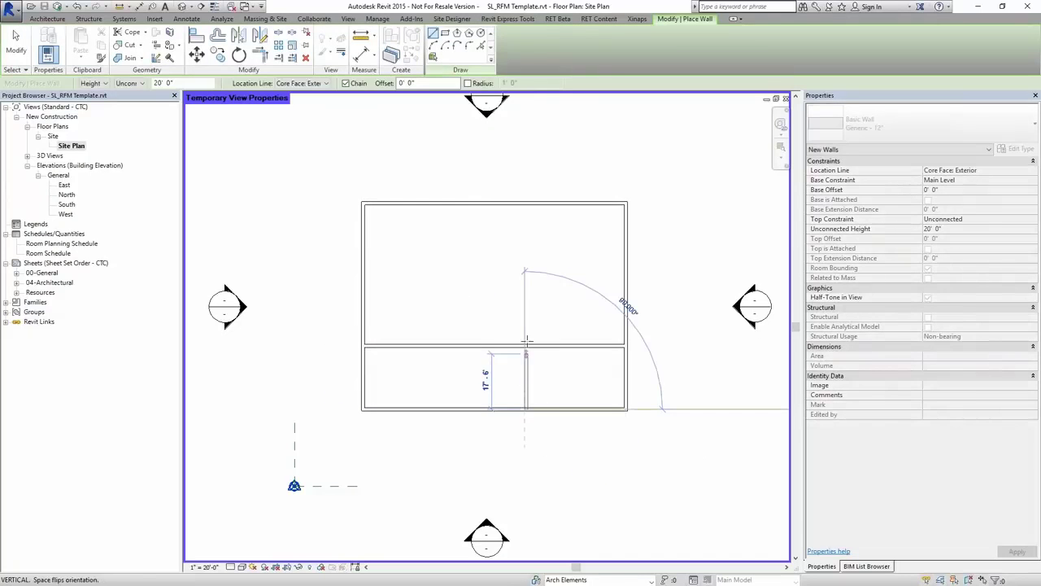
pyautogui.click(525, 344)
pyautogui.press('Escape')
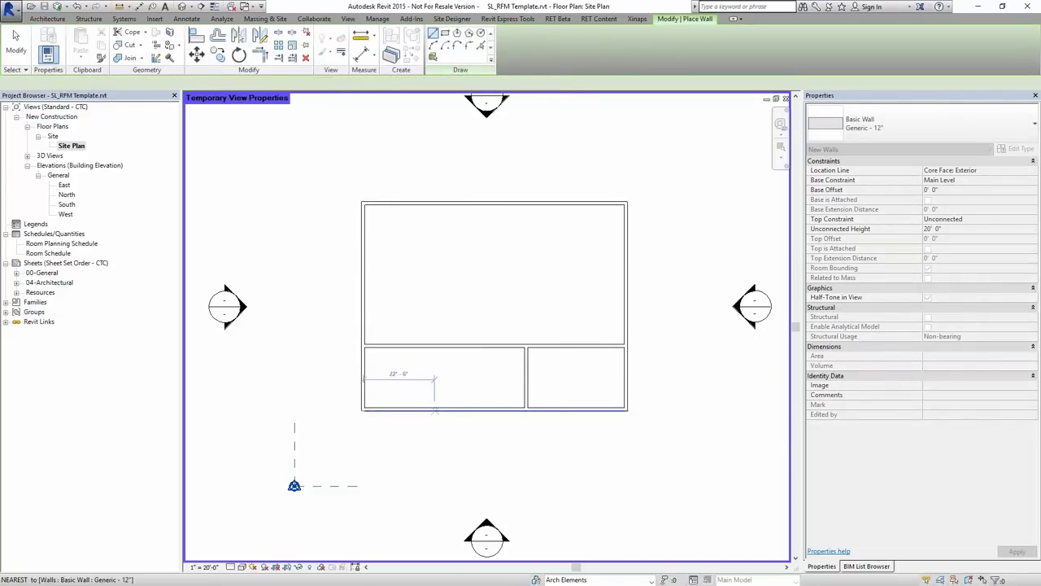
pyautogui.click(436, 409)
pyautogui.click(436, 345)
pyautogui.press('Escape')
pyautogui.press('Escape')
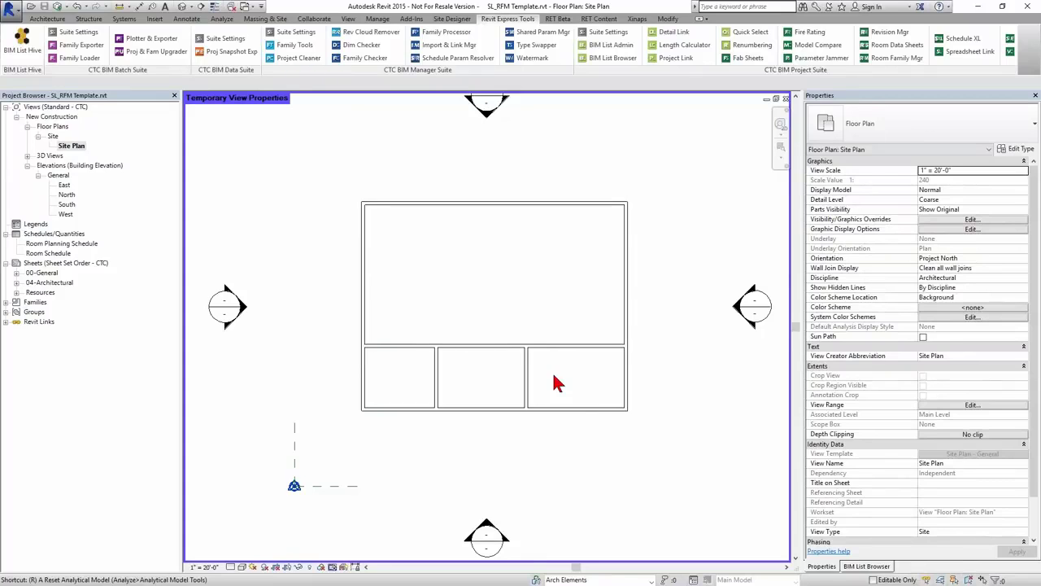
# - Start Room placement with the RM command and show the unplaced rooms list
pyautogui.press('r')
pyautogui.press('m')
pyautogui.click(398, 85)
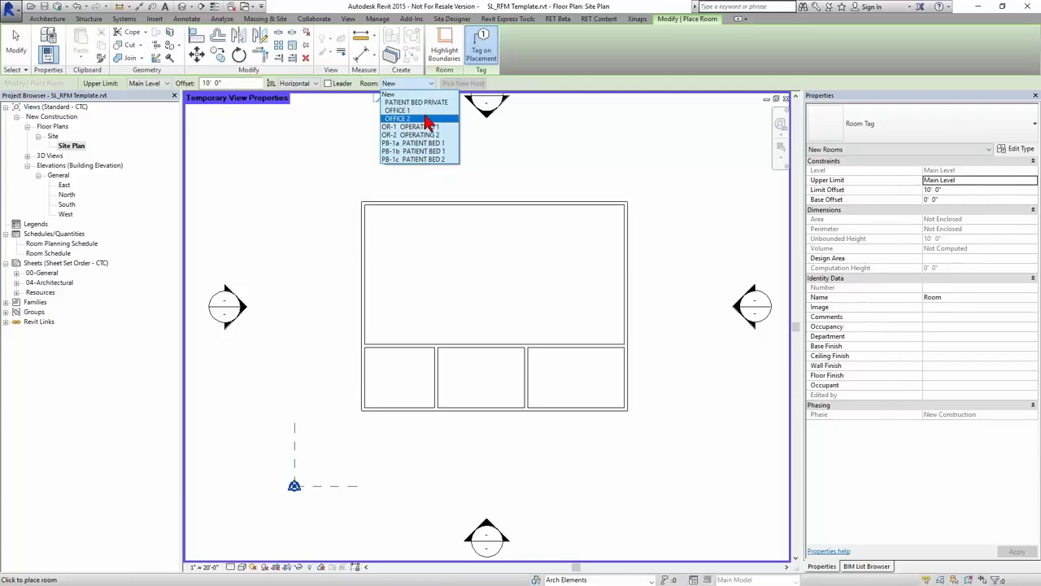
# - Place OFFICE 1, PATIENT BED 1 and PATIENT BED 2 in the lower-left, middle and lower-right rooms
pyautogui.click(413, 110)
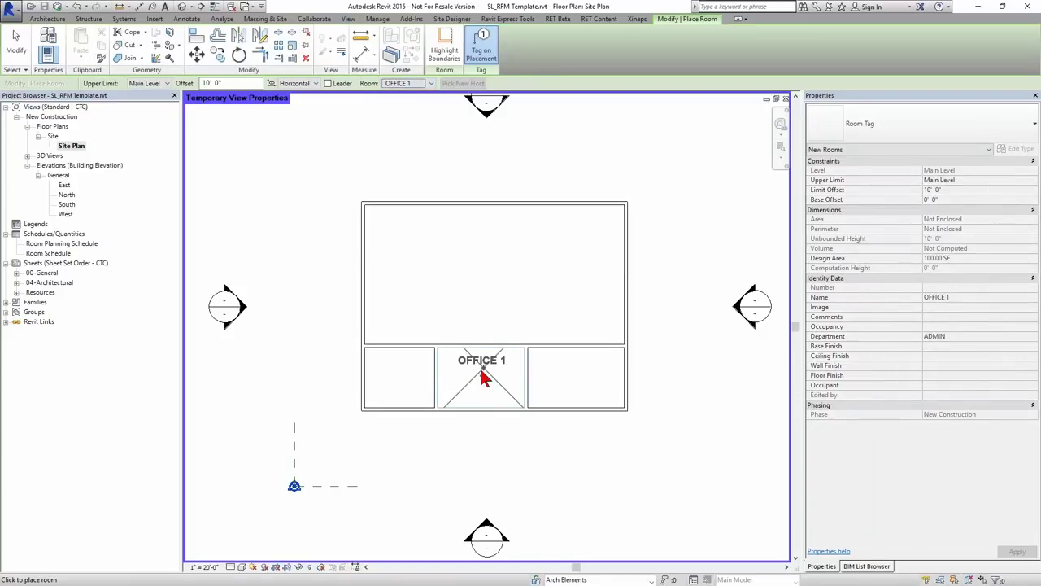
pyautogui.click(402, 376)
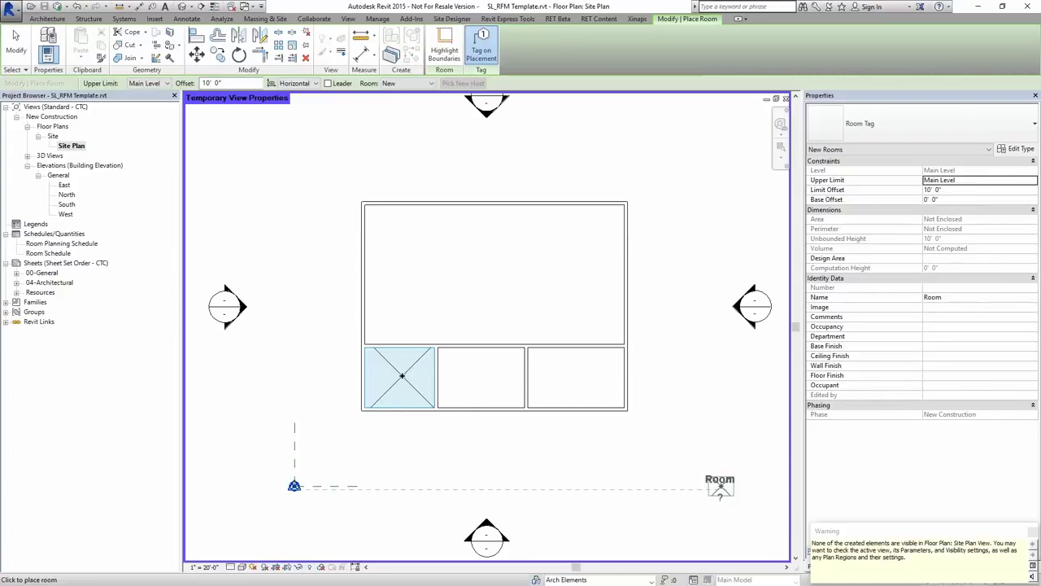
pyautogui.click(431, 84)
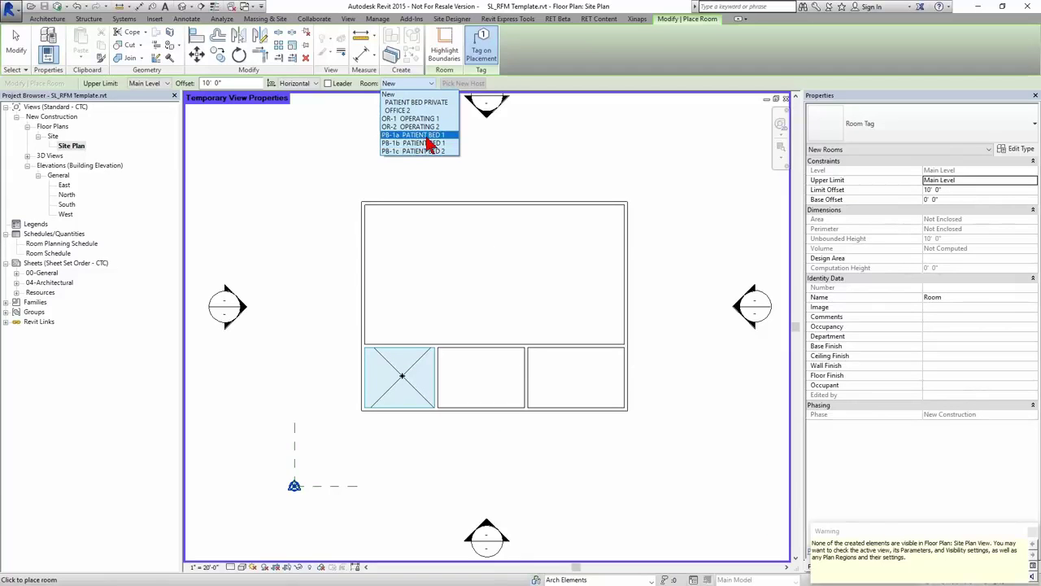
pyautogui.click(413, 134)
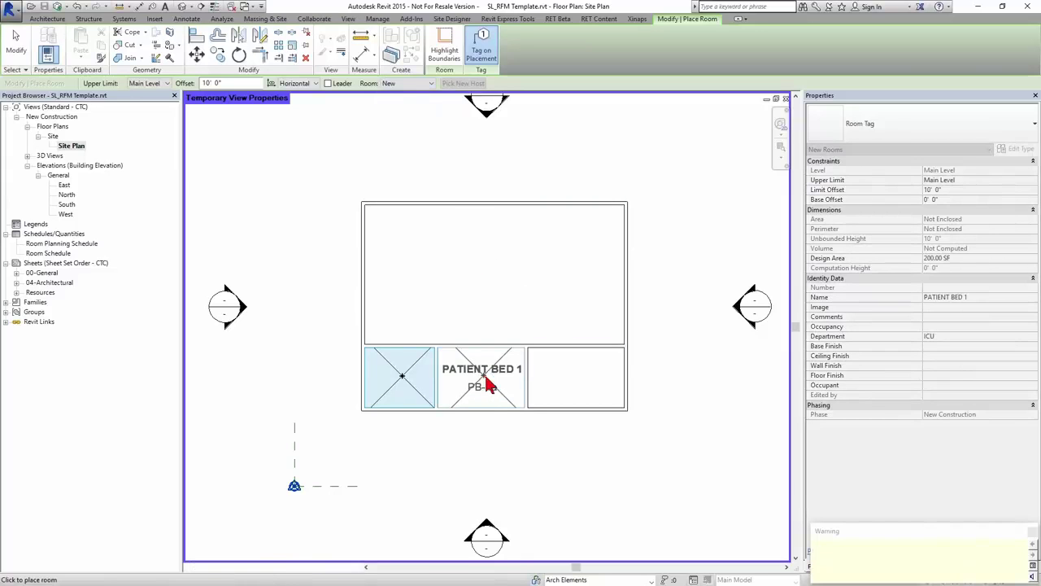
pyautogui.click(483, 387)
pyautogui.click(416, 84)
pyautogui.click(423, 144)
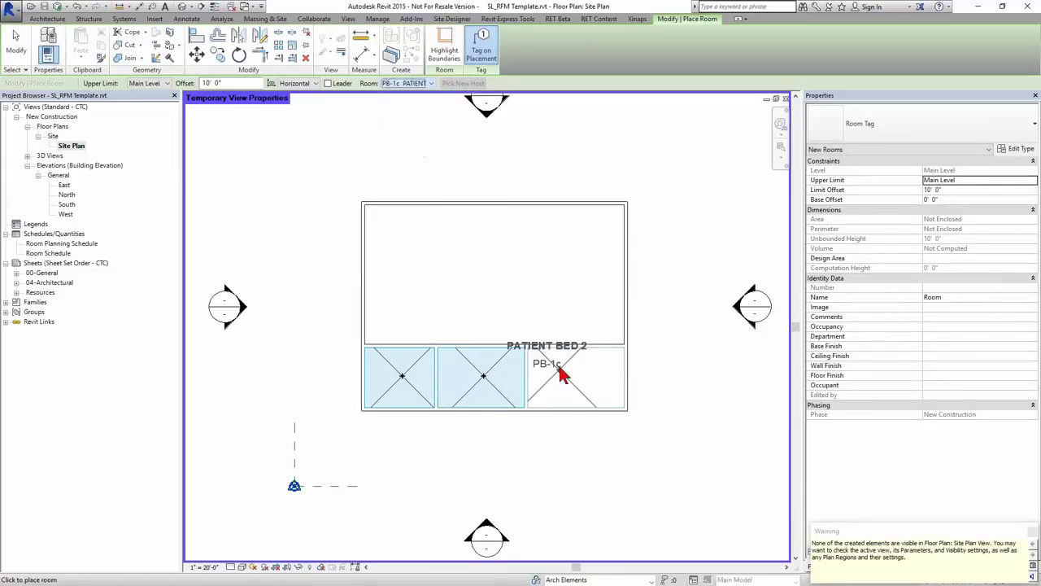
pyautogui.click(584, 399)
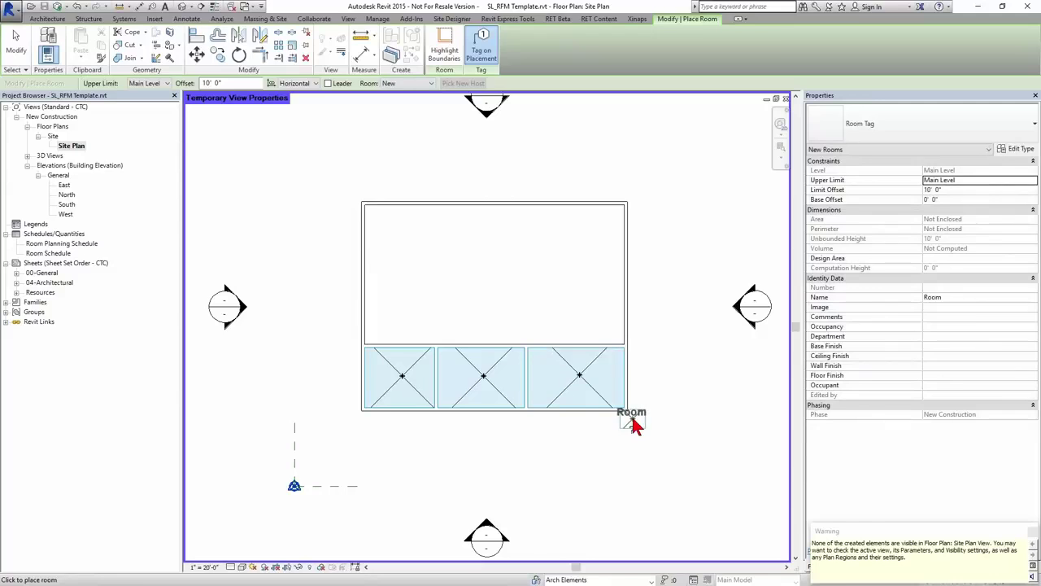
pyautogui.press('Escape')
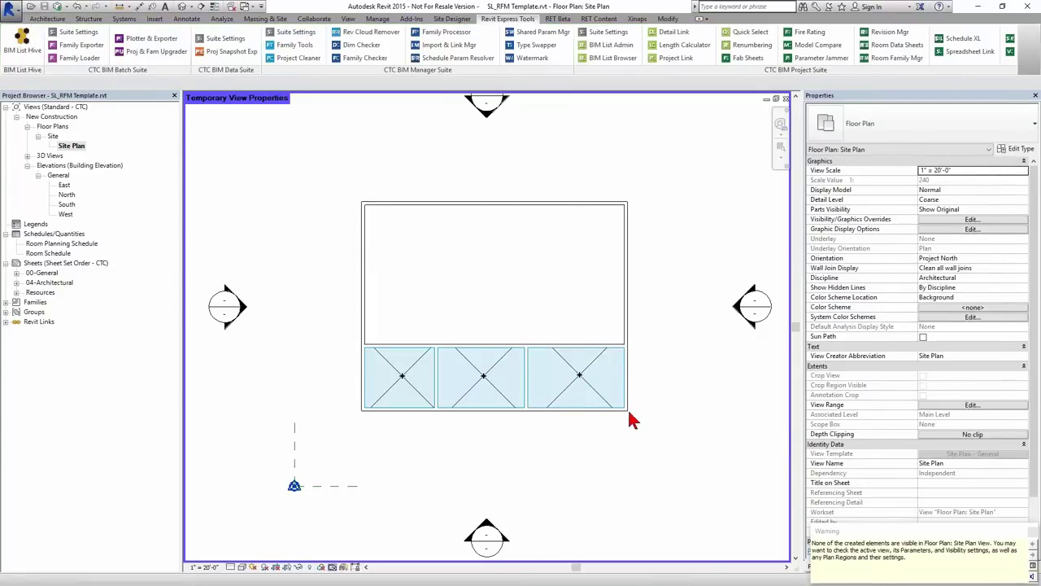
# - Bring up the Site Plan's visibility settings at the annotation categories with VG
pyautogui.press('v')
pyautogui.press('g')
pyautogui.click(674, 129)
# - Turn on Room Tags under annotation categories so the placed rooms get labelled
pyautogui.scroll(-3, 638, 291)
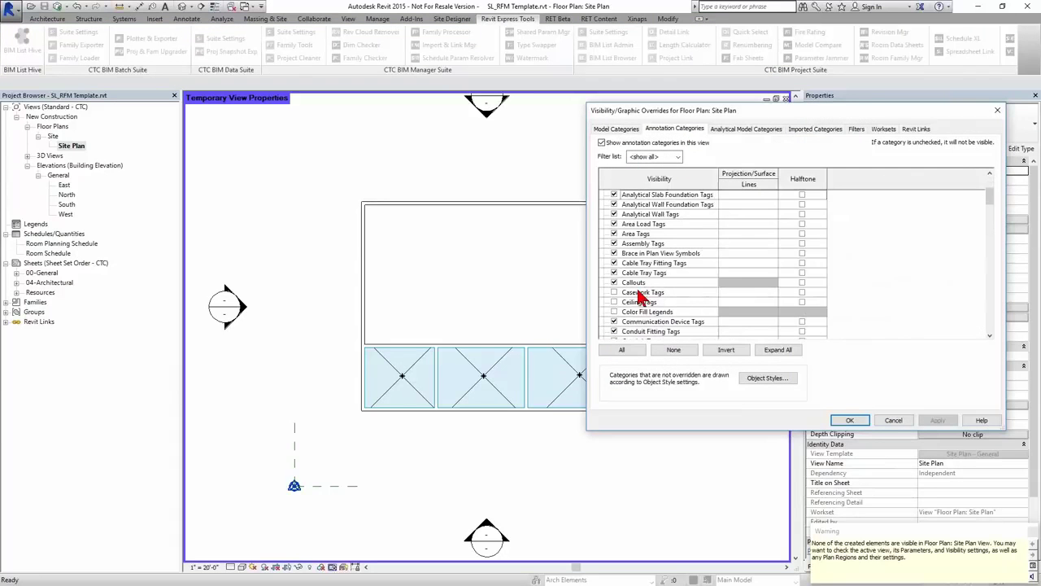
pyautogui.scroll(-14, 640, 297)
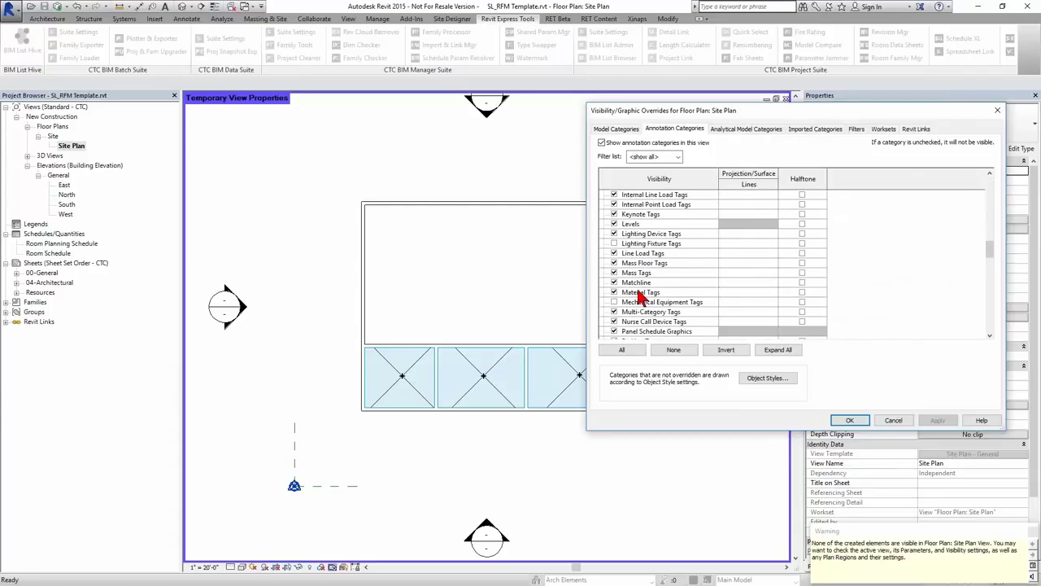
pyautogui.scroll(-10, 641, 297)
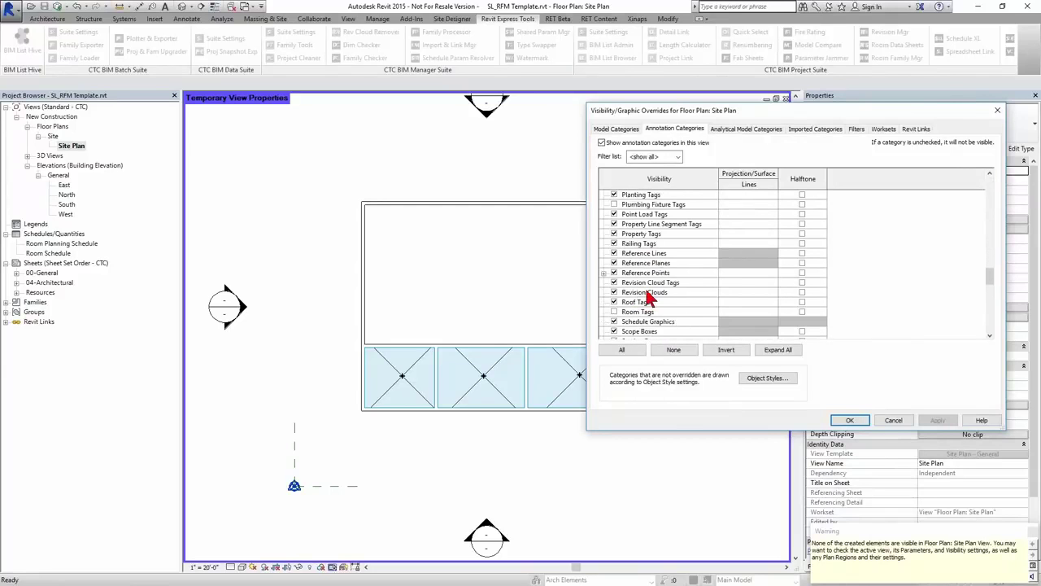
pyautogui.scroll(-1, 648, 298)
pyautogui.click(637, 302)
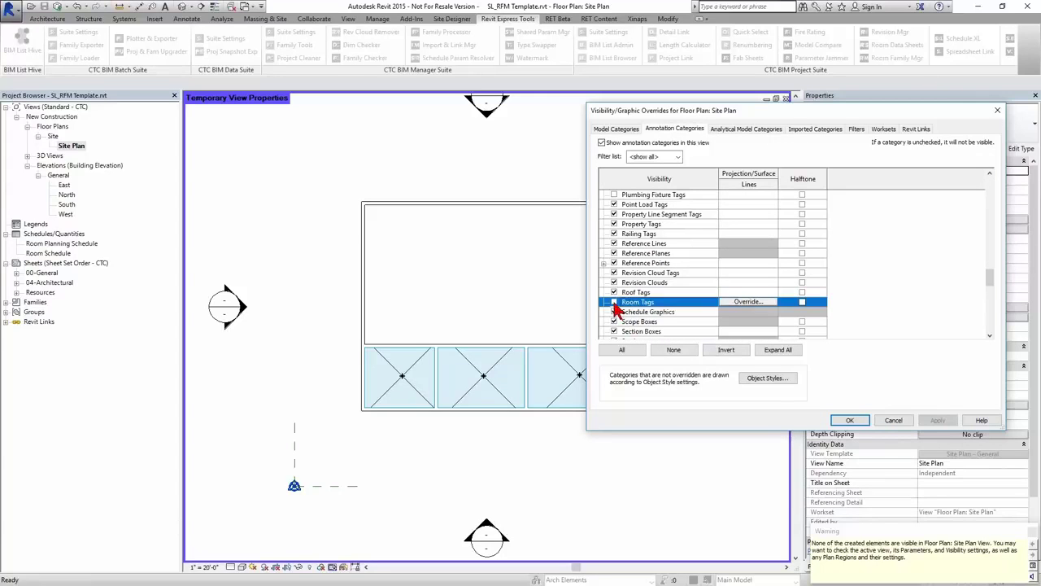
pyautogui.click(614, 302)
pyautogui.click(846, 421)
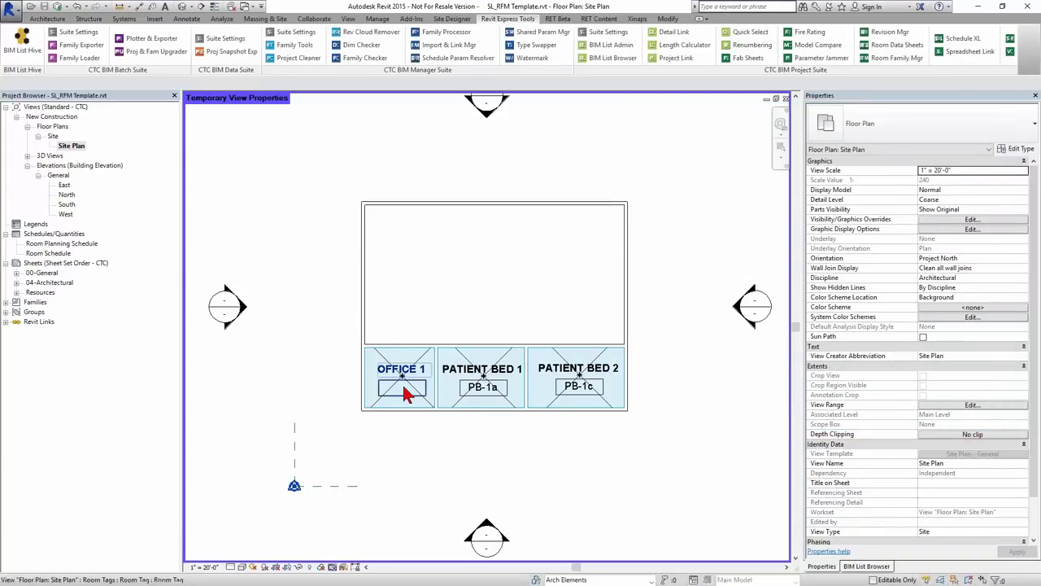
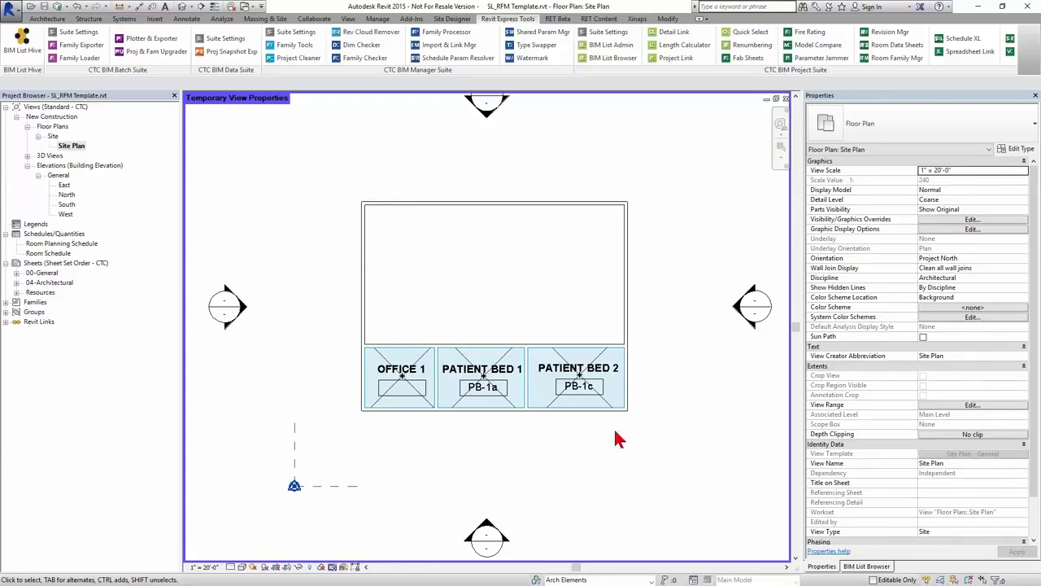
# - Switch the Properties dock to the BIM List Browser to show the interior door families
pyautogui.click(866, 566)
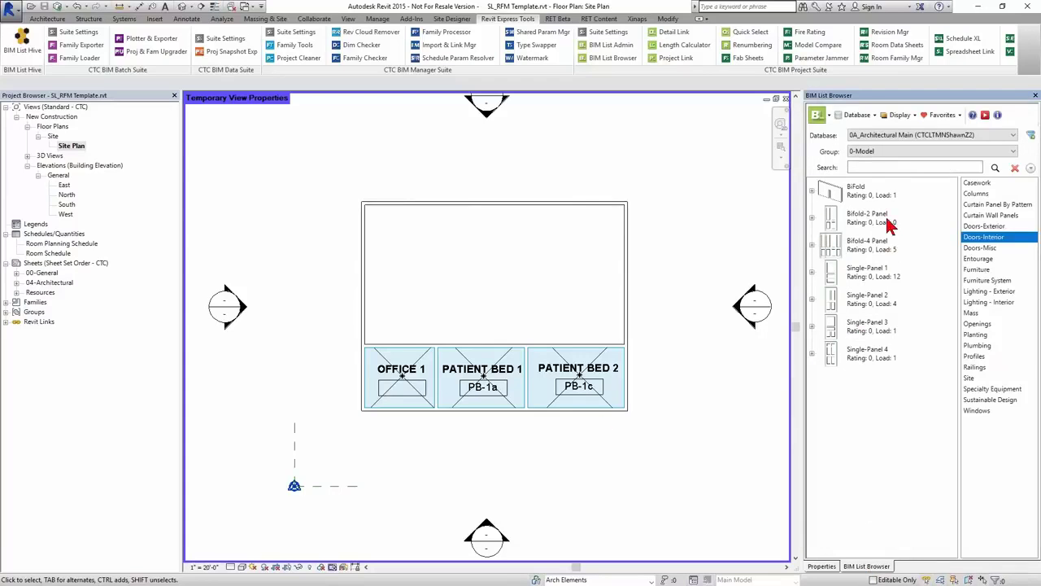
# - Search the library for 'bed' and drag the Bed-Standard Double 54" x 75" type into the plan
pyautogui.click(897, 166)
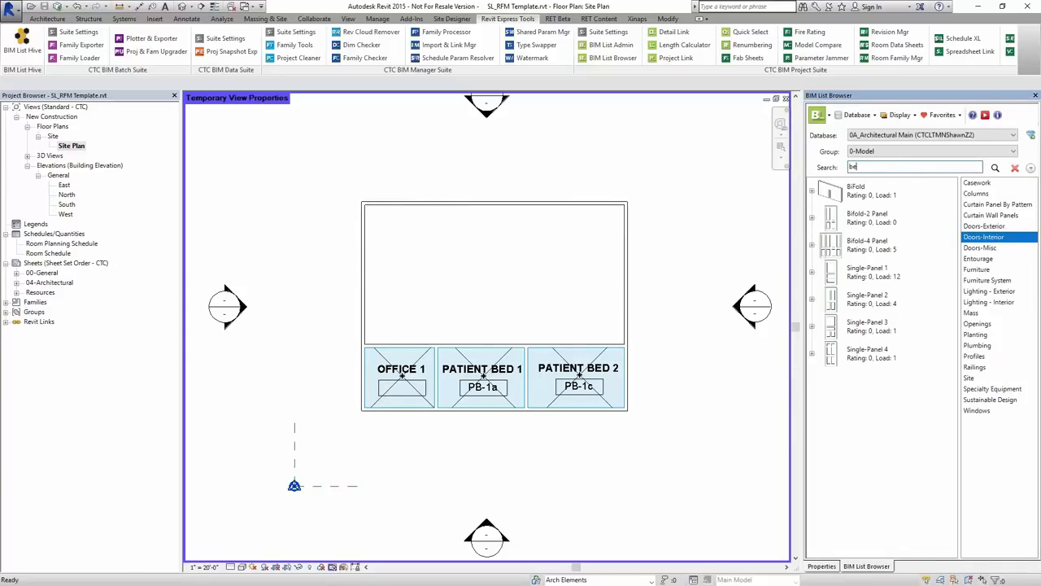
pyautogui.press('Return')
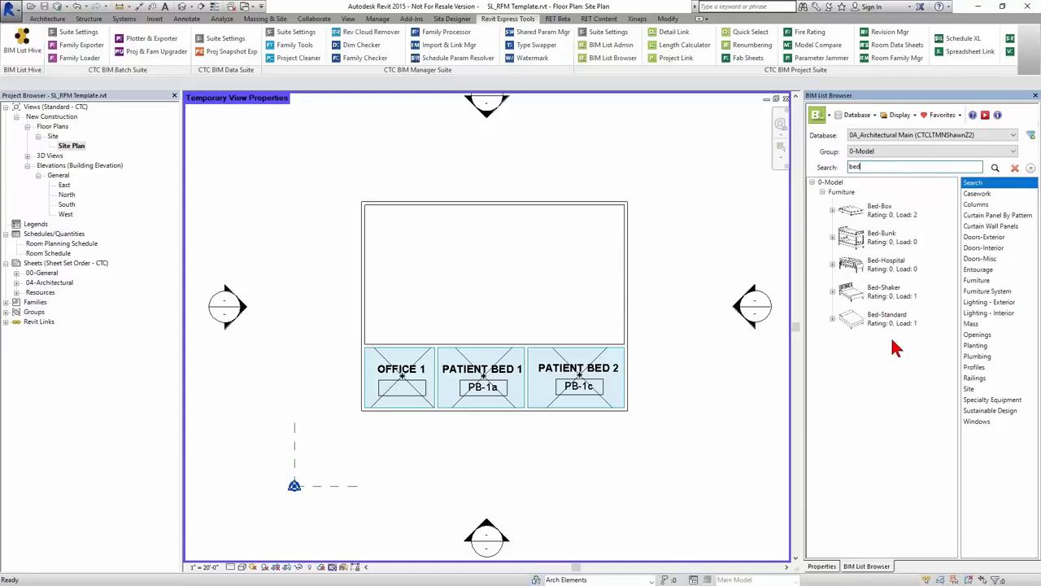
pyautogui.click(832, 318)
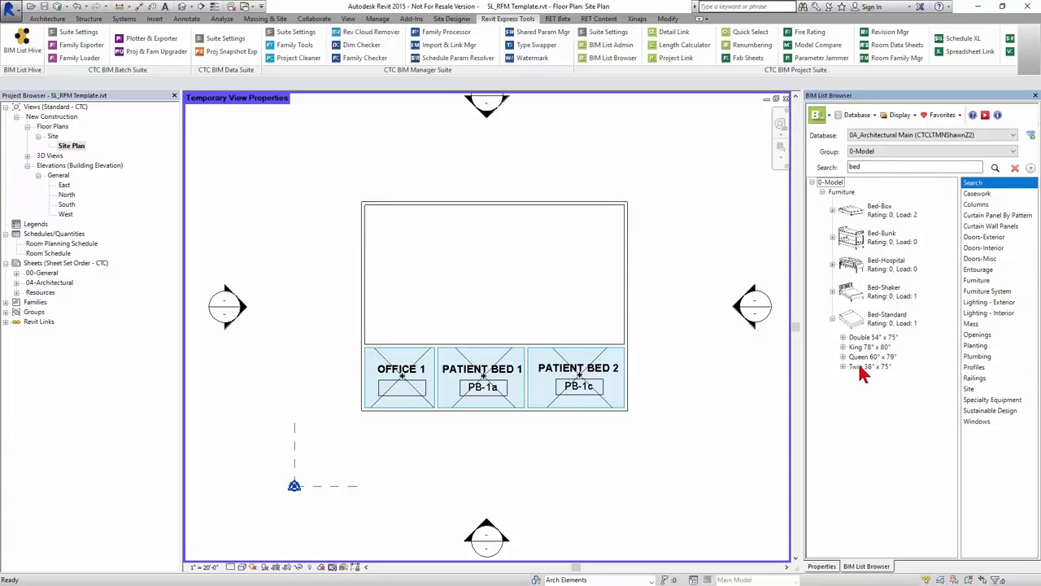
pyautogui.click(868, 337)
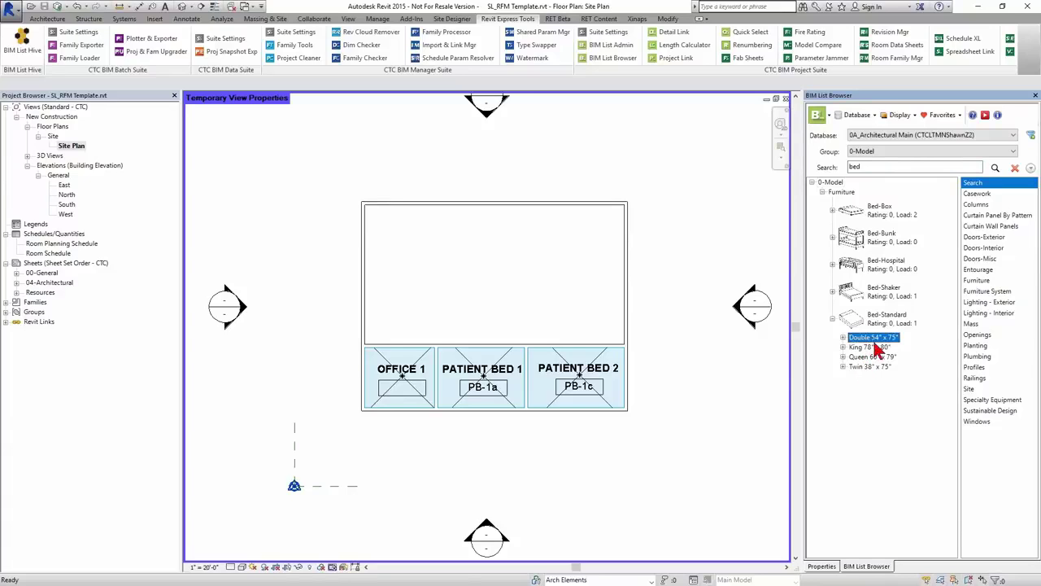
pyautogui.moveTo(871, 343); pyautogui.dragTo(556, 394)
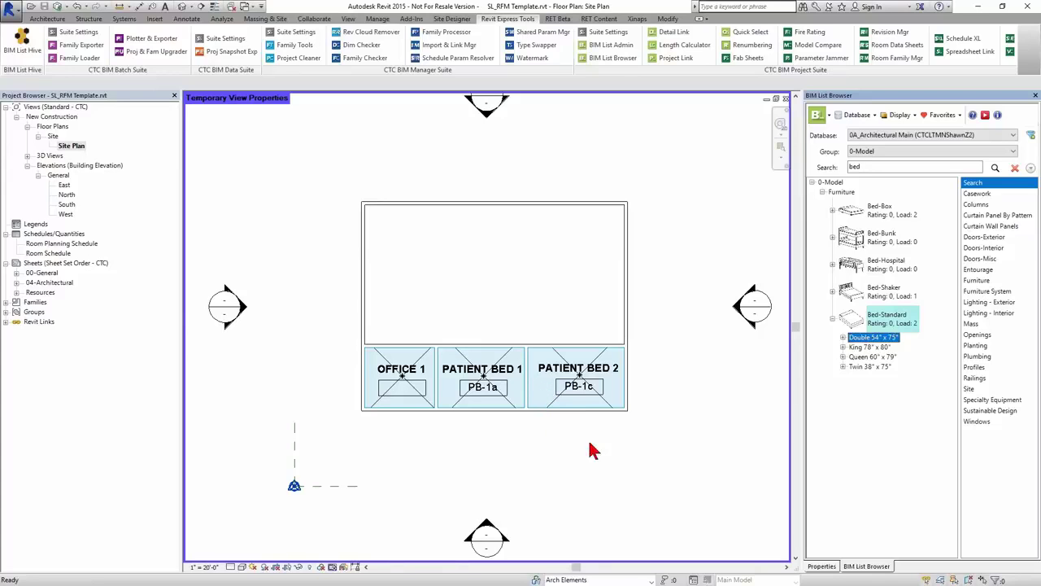
pyautogui.moveTo(669, 357); pyautogui.dragTo(645, 357, button='middle')
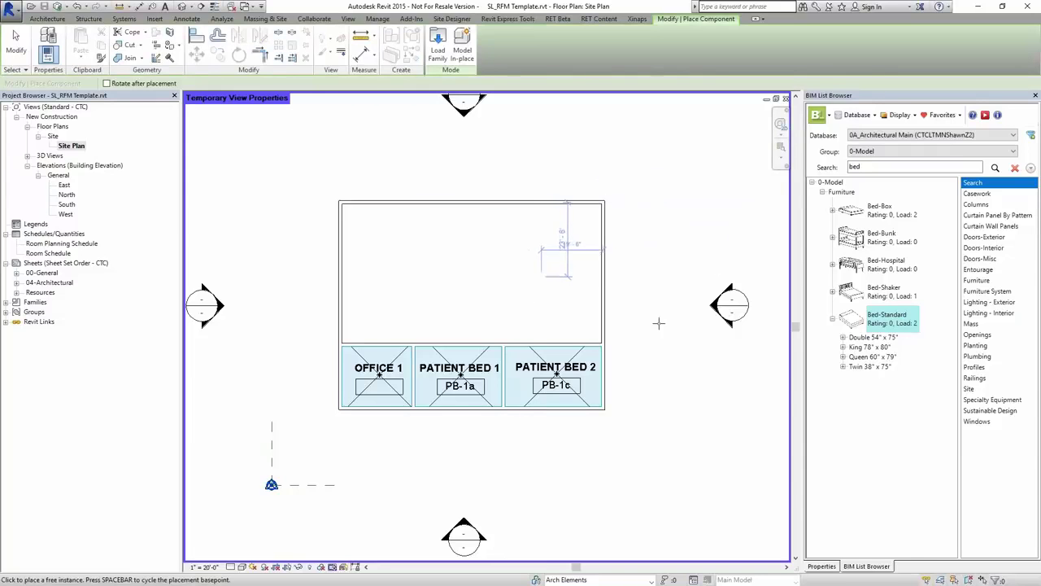
# - Cancel the stray component placement after browsing its type list
pyautogui.click(823, 567)
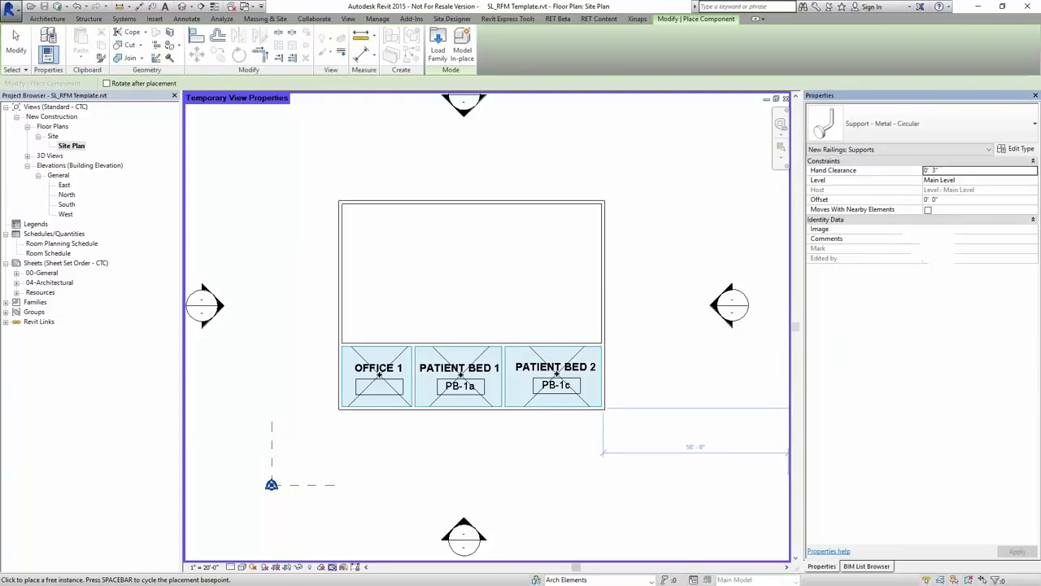
pyautogui.click(874, 140)
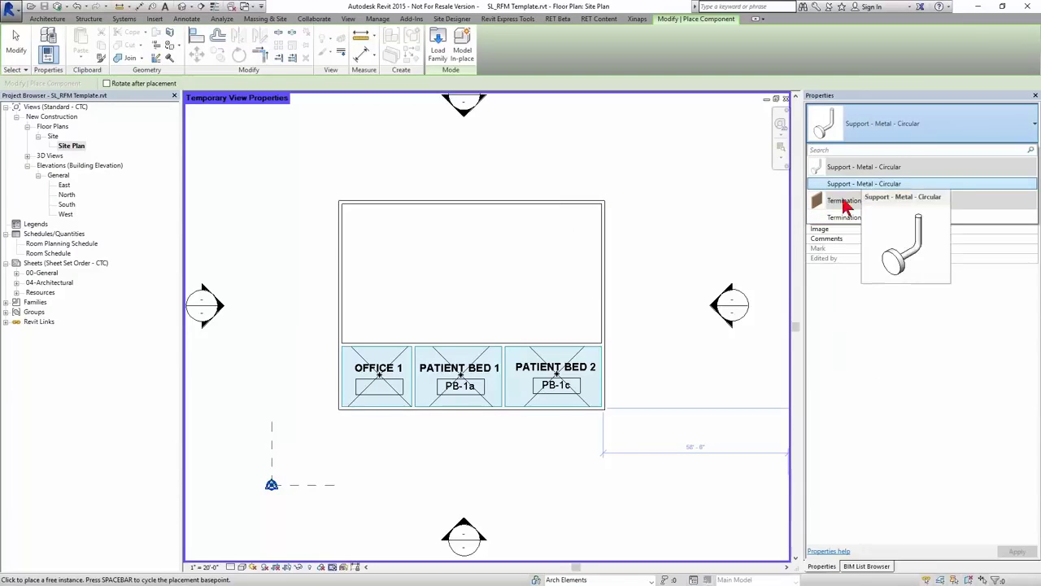
pyautogui.click(860, 184)
pyautogui.press('Escape')
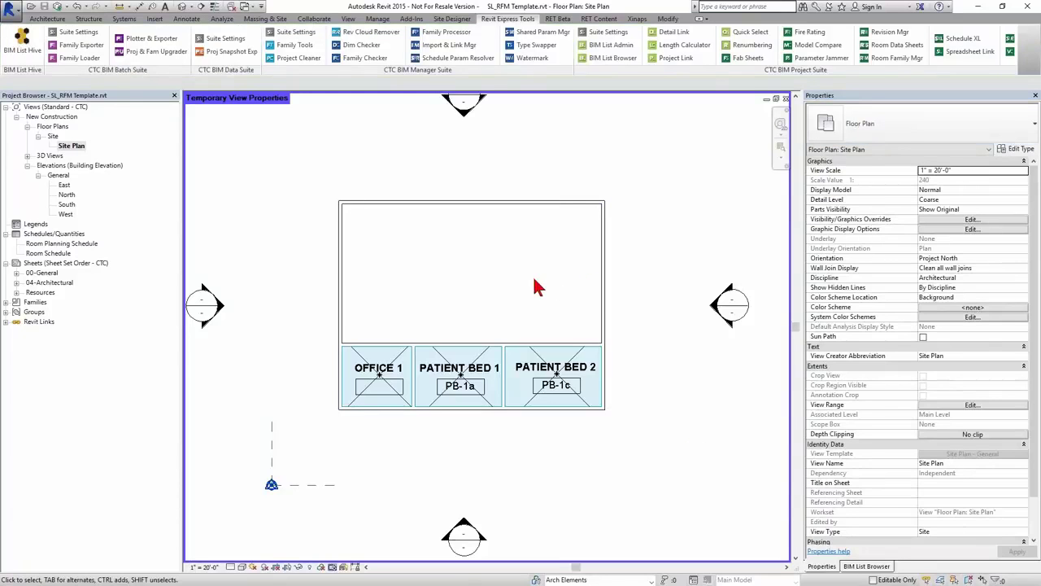
pyautogui.click(155, 19)
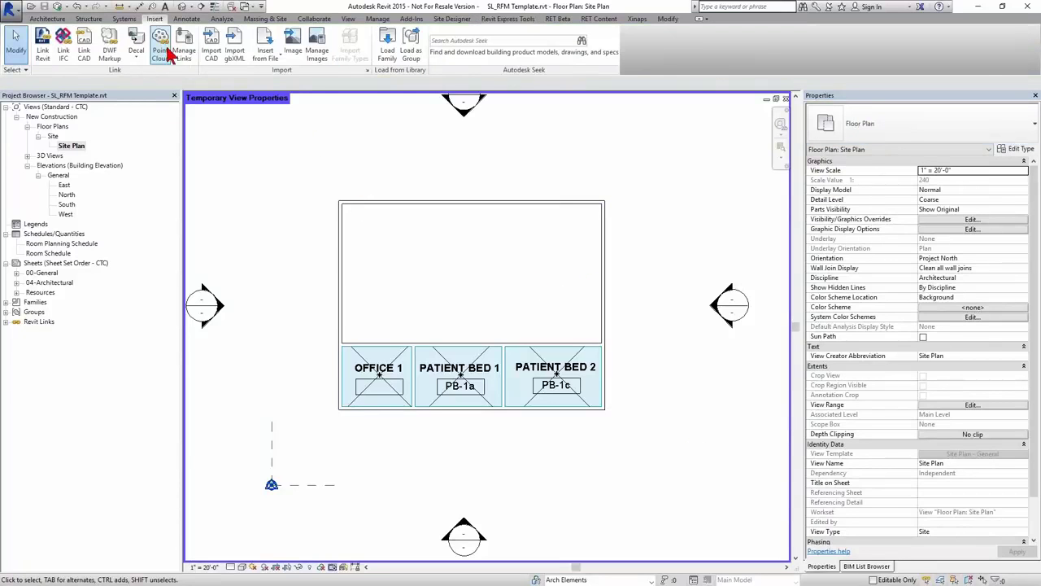
pyautogui.click(47, 18)
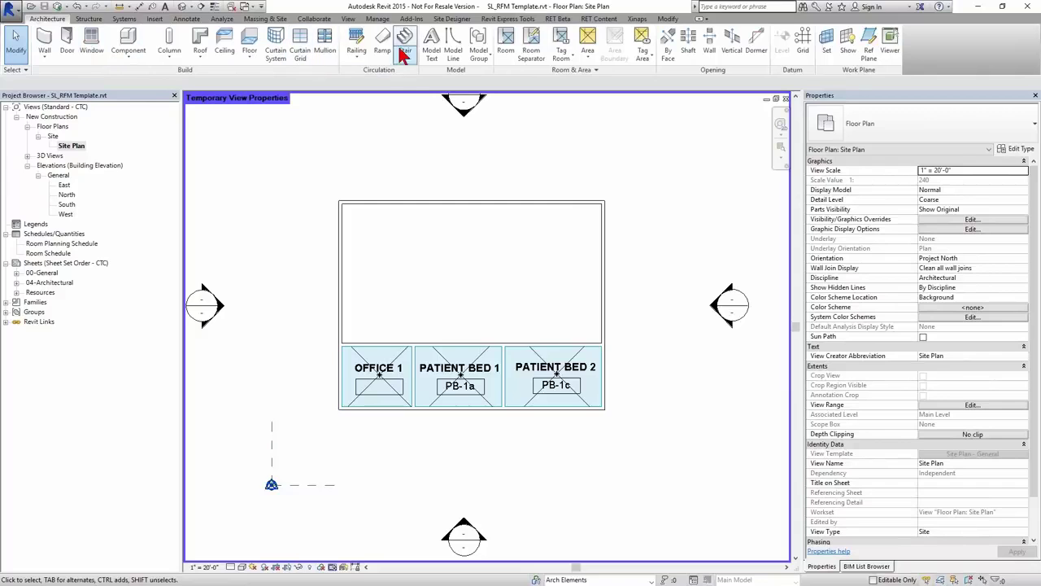
pyautogui.click(130, 45)
pyautogui.click(920, 128)
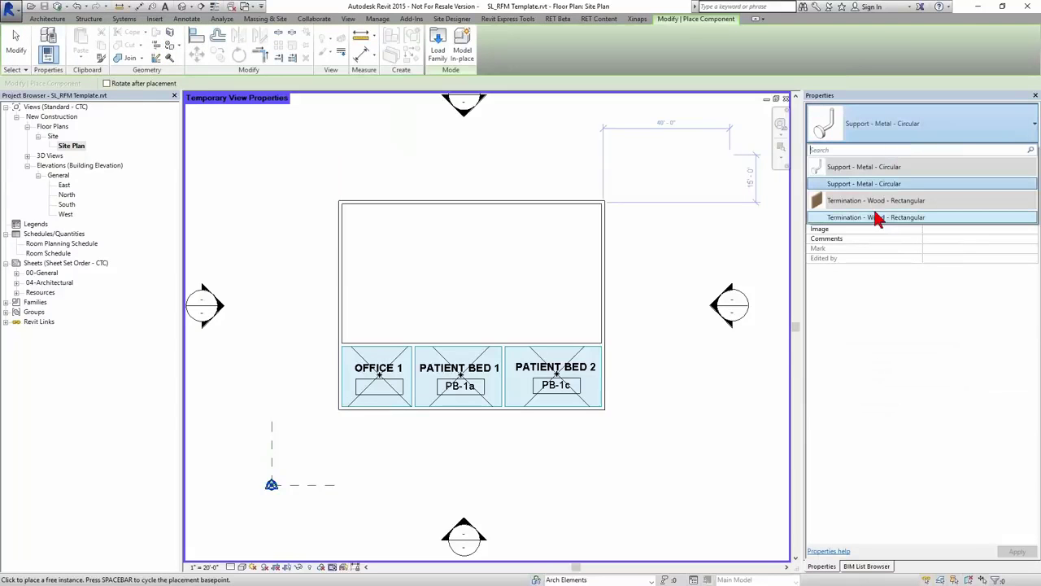
pyautogui.press('Escape')
pyautogui.press('Escape')
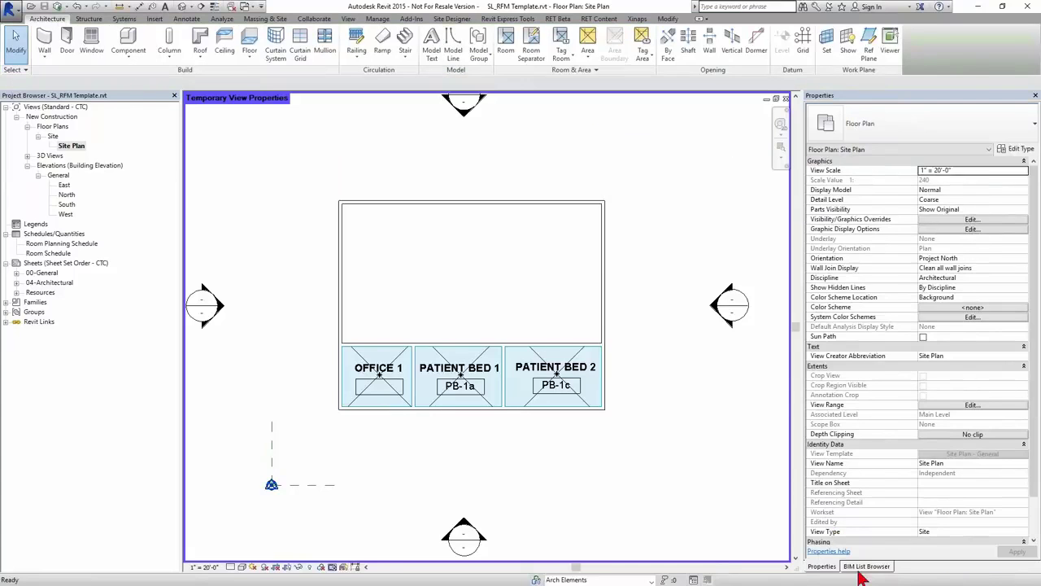
# - Place a Double 54" x 75" bed in the large upper room and dismiss the not-visible warning
pyautogui.click(866, 565)
pyautogui.click(870, 338)
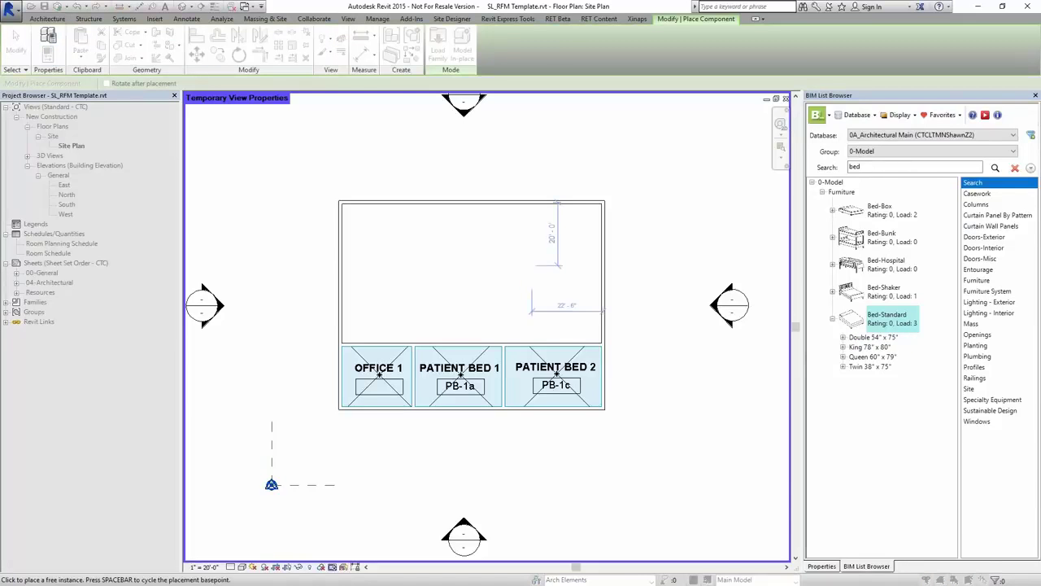
pyautogui.click(522, 287)
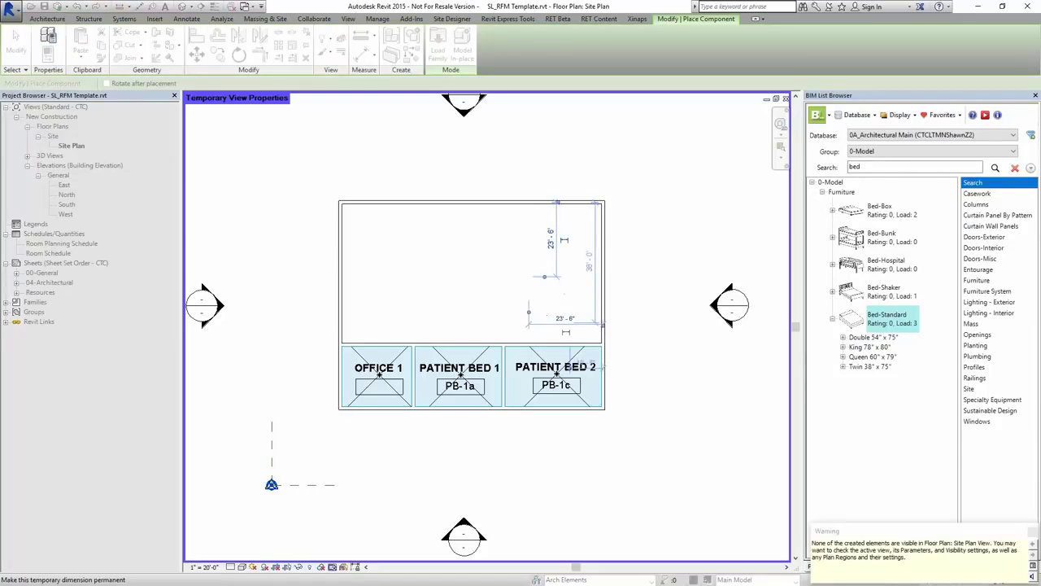
pyautogui.press('Escape')
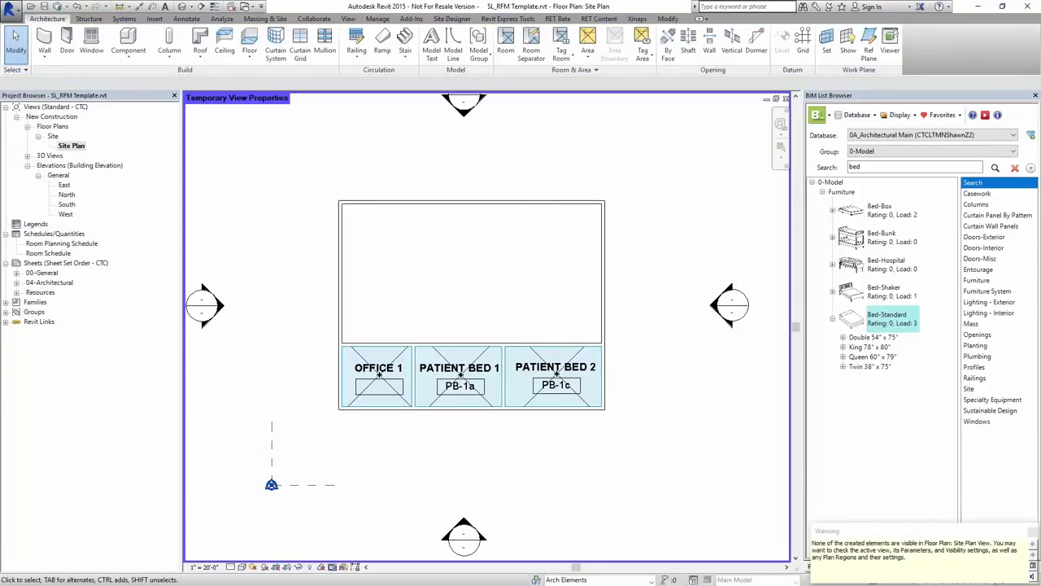
pyautogui.click(1033, 531)
# - Open the Site Plan's Visibility/Graphic Overrides with VG
pyautogui.click(821, 566)
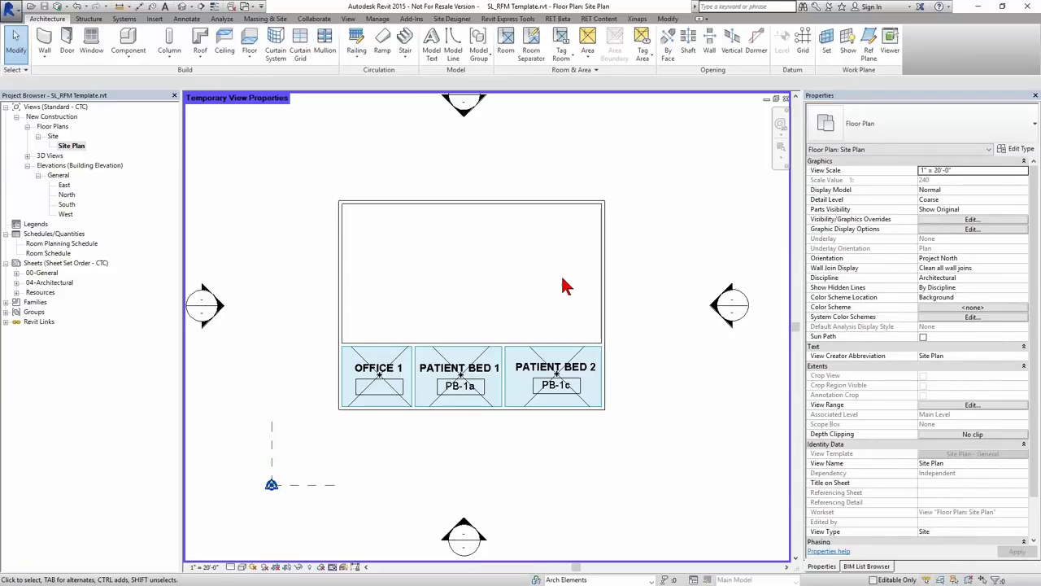
pyautogui.moveTo(546, 312); pyautogui.dragTo(525, 308, button='middle')
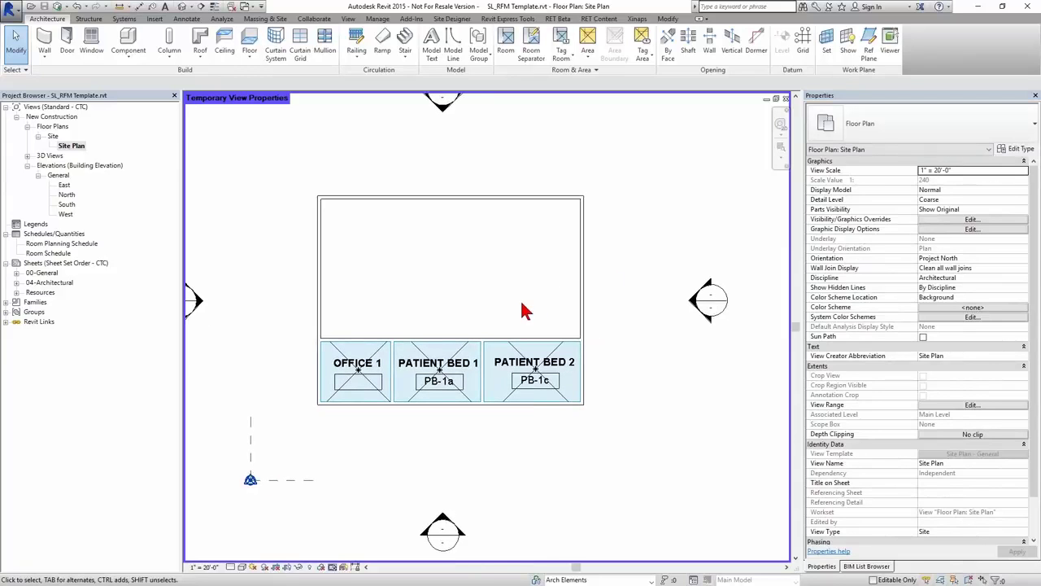
pyautogui.press('v')
pyautogui.press('g')
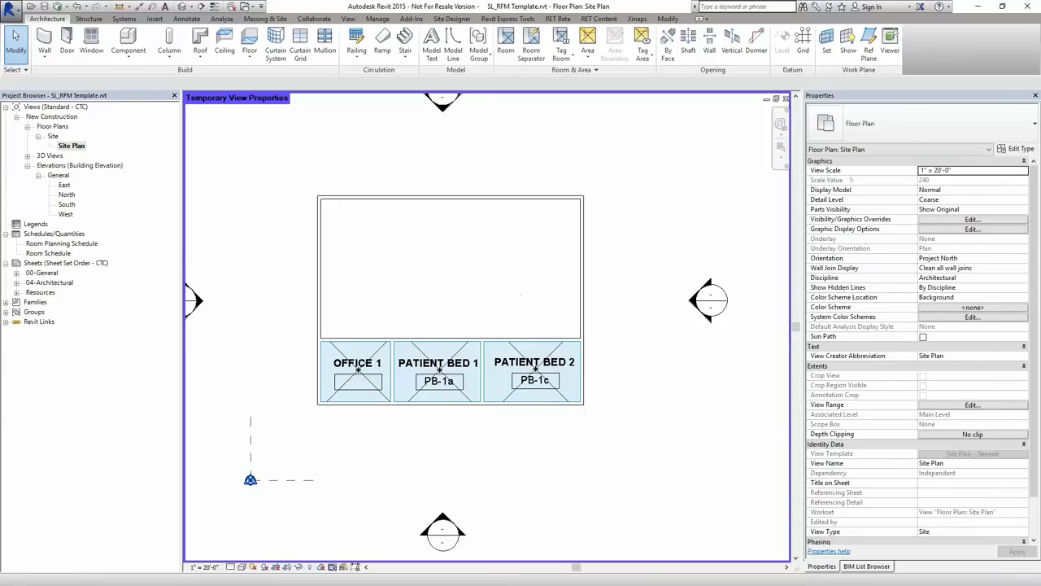
pyautogui.click(638, 283)
# - Turn on the Furniture category in the Site Plan's visibility settings
pyautogui.press('f')
pyautogui.scroll(-3, 631, 306)
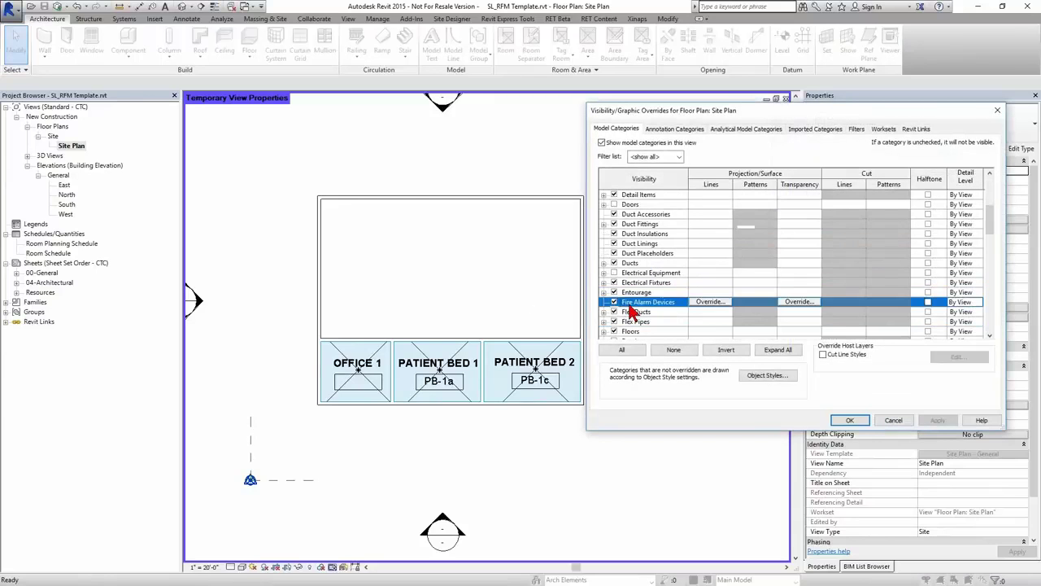
pyautogui.scroll(-1, 626, 334)
pyautogui.click(620, 303)
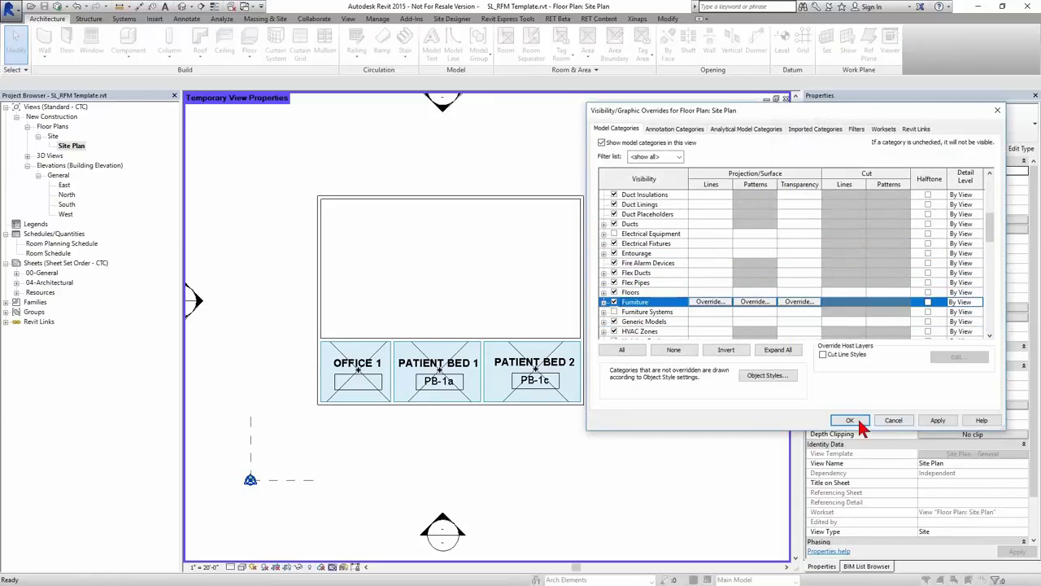
pyautogui.click(850, 419)
# - Select the bed and open Spreadsheet Link from Revit Express Tools
pyautogui.click(500, 283)
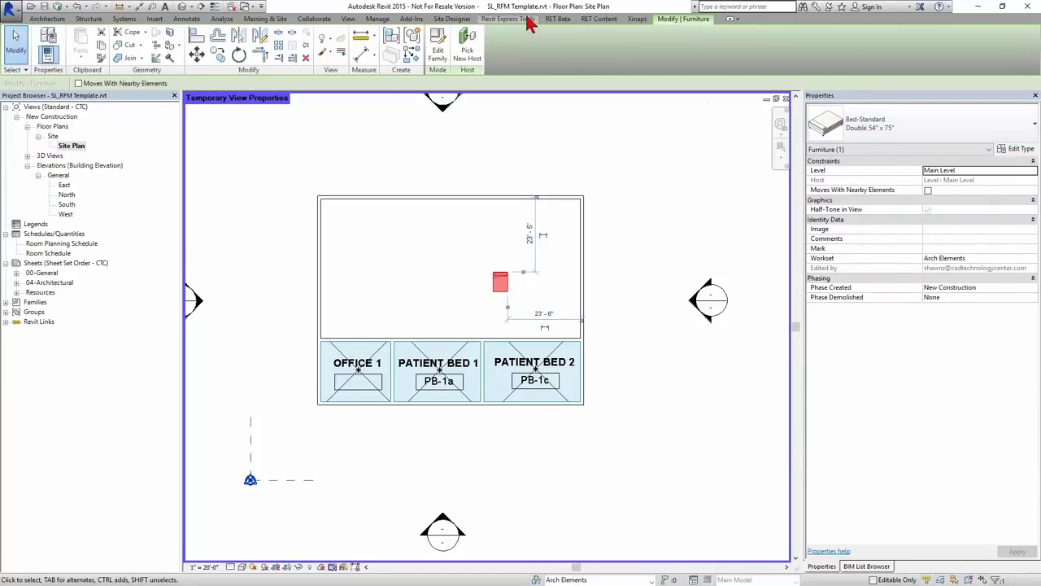
pyautogui.click(520, 19)
pyautogui.click(954, 55)
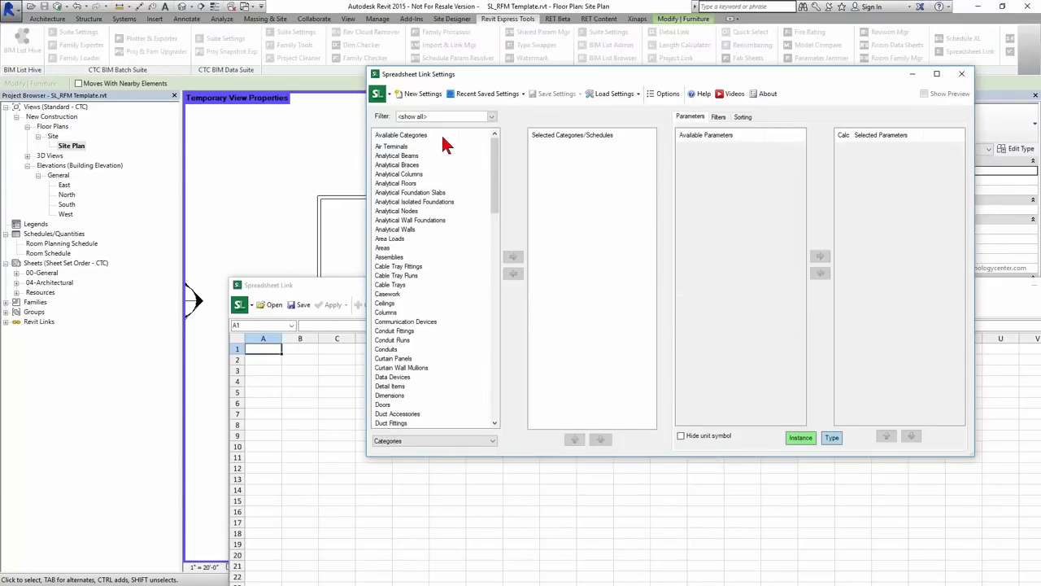
# - Add Furniture Types to the linked categories and view its parameters
pyautogui.click(425, 440)
pyautogui.click(413, 462)
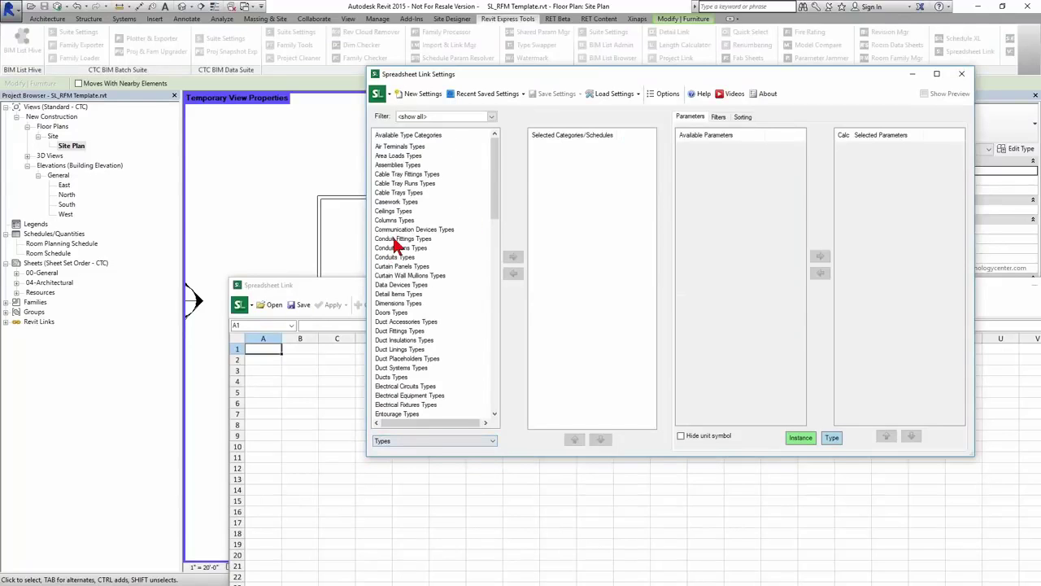
pyautogui.click(393, 249)
pyautogui.press('f')
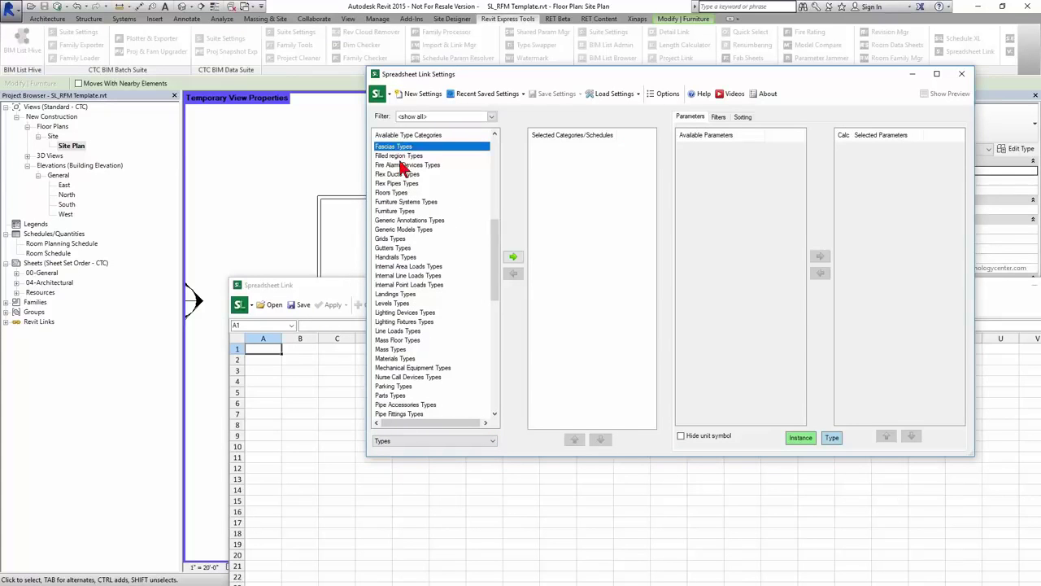
pyautogui.doubleClick(399, 210)
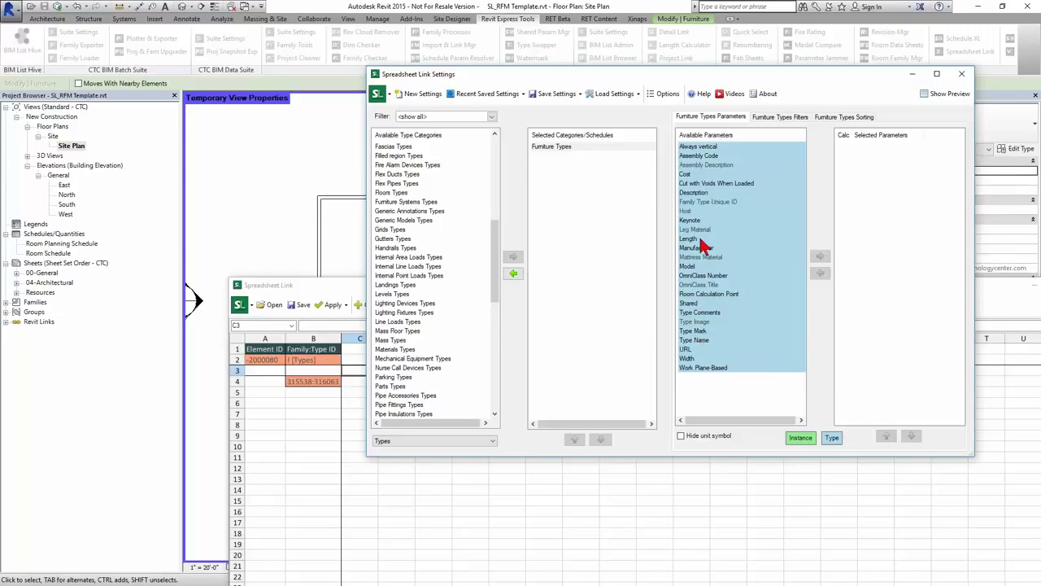
pyautogui.click(605, 148)
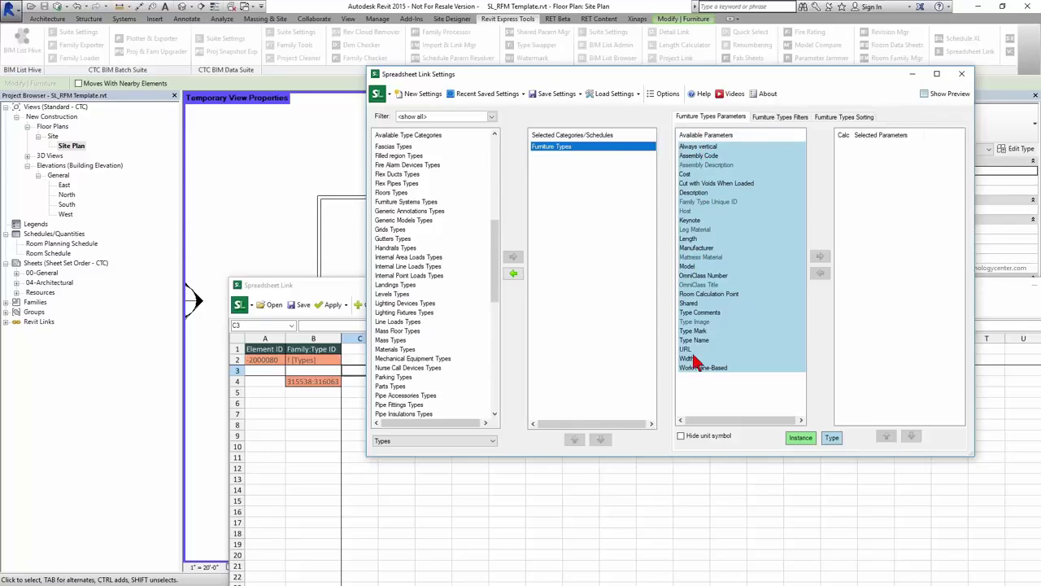
# - Add the Furniture model category to the link as well
pyautogui.click(435, 440)
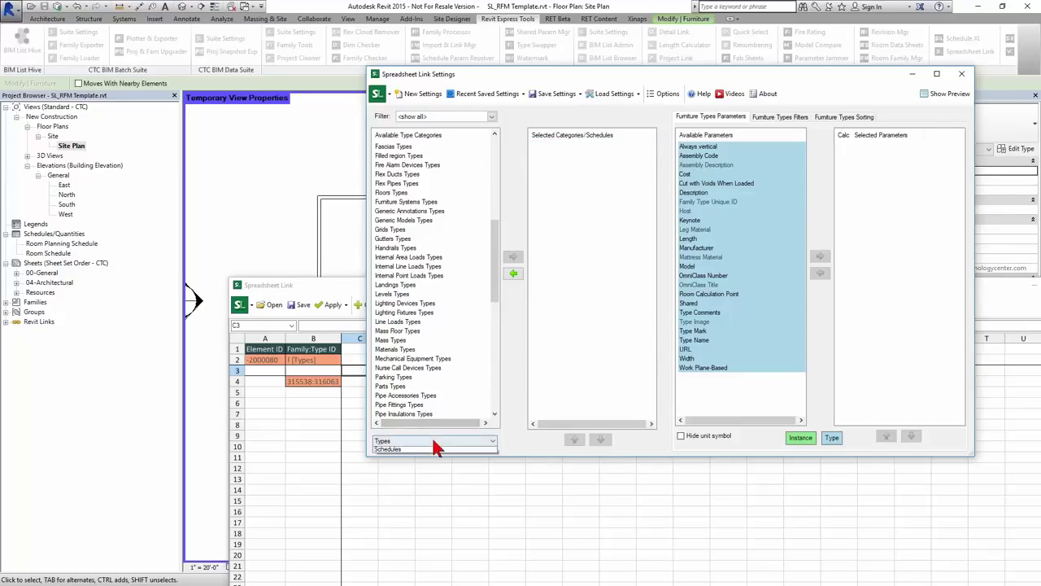
pyautogui.click(413, 451)
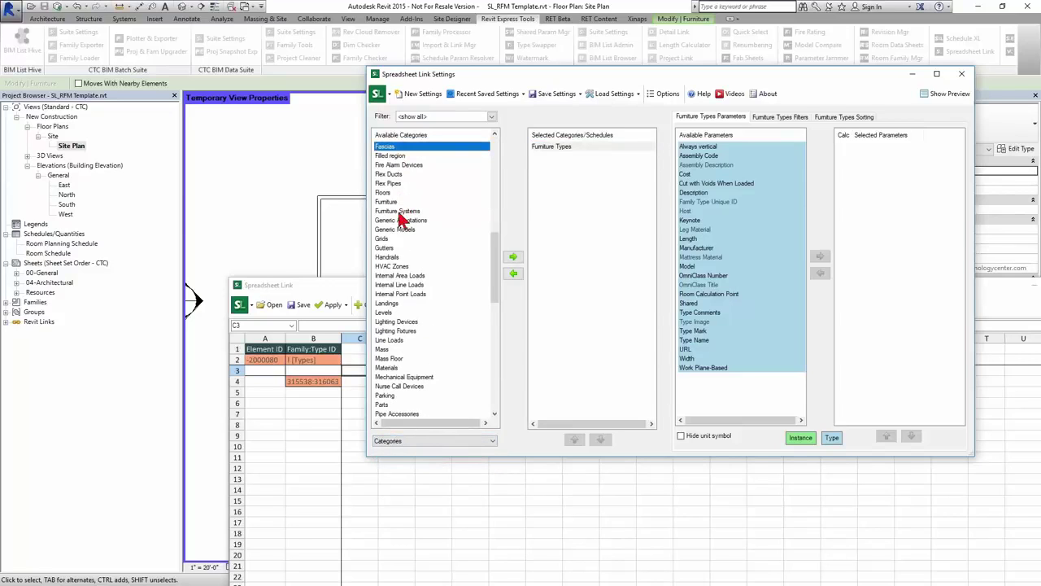
pyautogui.doubleClick(400, 202)
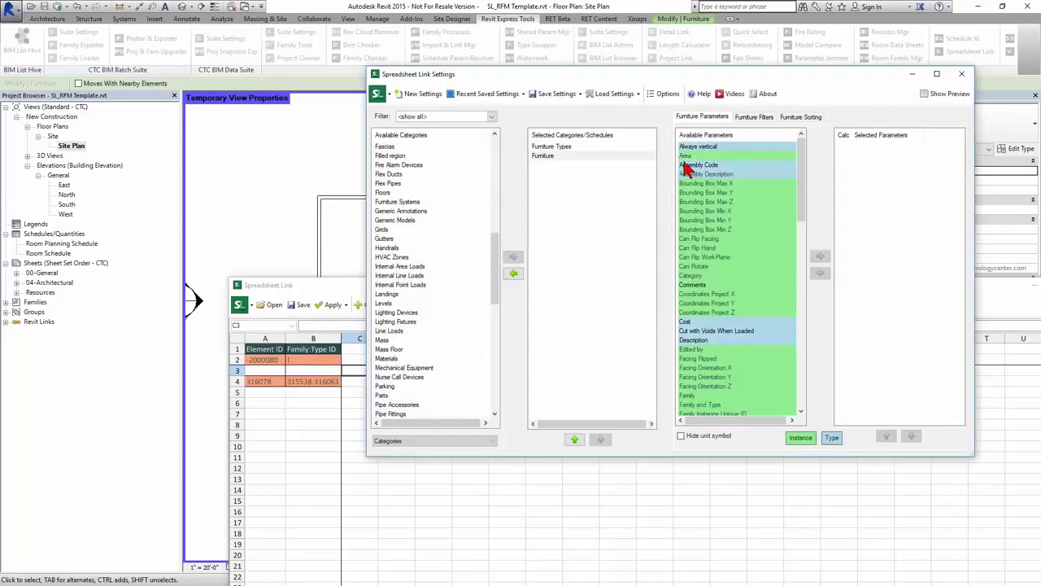
# - Add Family and Type and Width as columns of the Furniture sheet
pyautogui.click(719, 331)
pyautogui.click(719, 358)
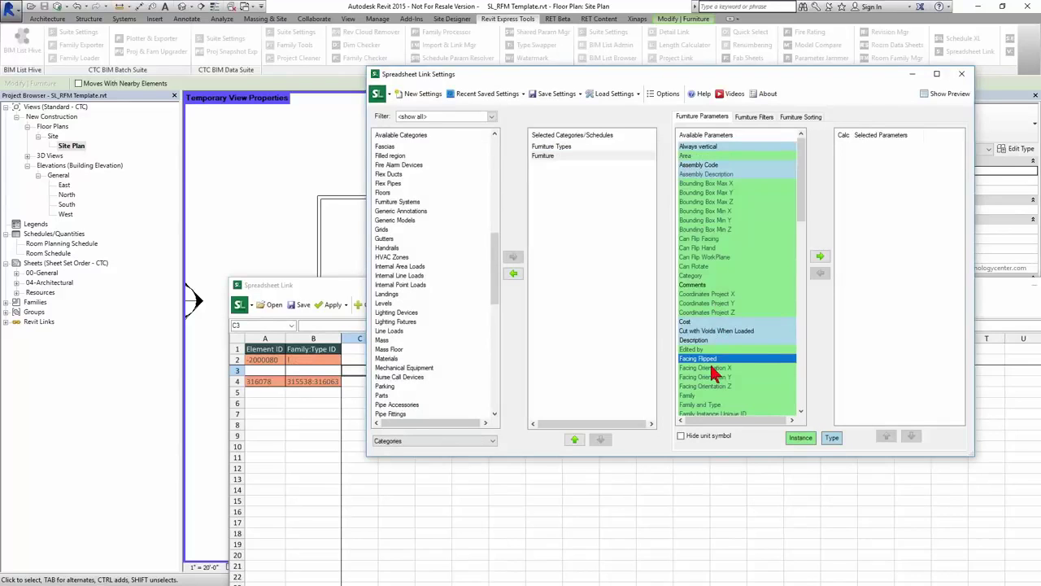
pyautogui.scroll(-5, 715, 381)
pyautogui.doubleClick(703, 268)
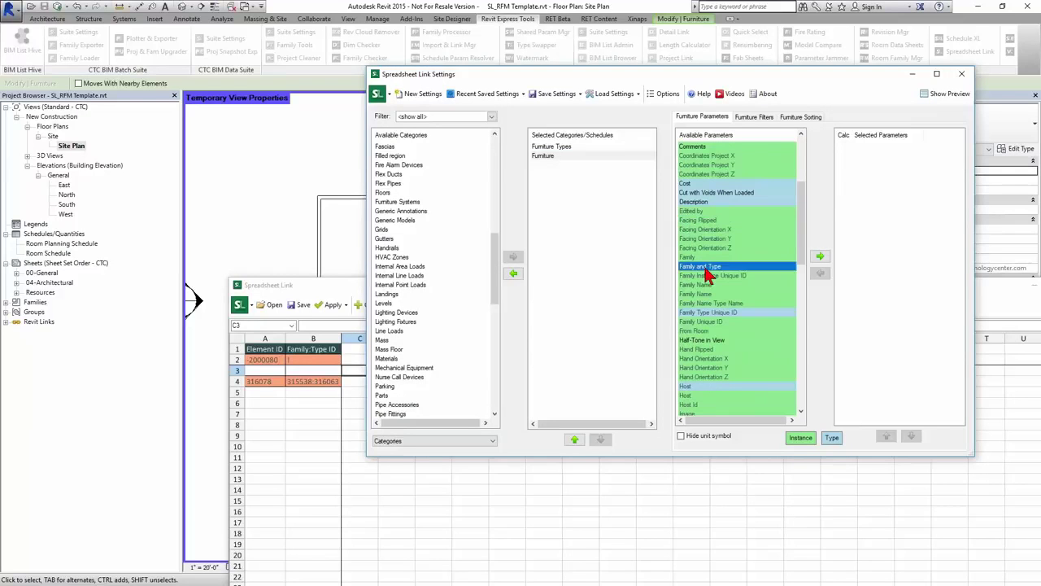
pyautogui.moveTo(529, 74); pyautogui.dragTo(686, 57)
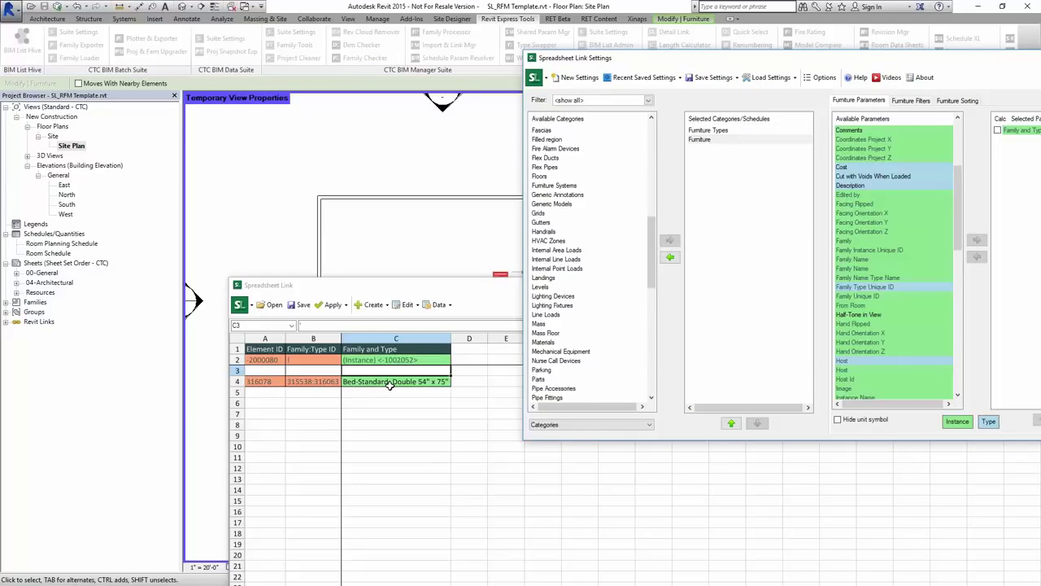
pyautogui.scroll(-15, 892, 310)
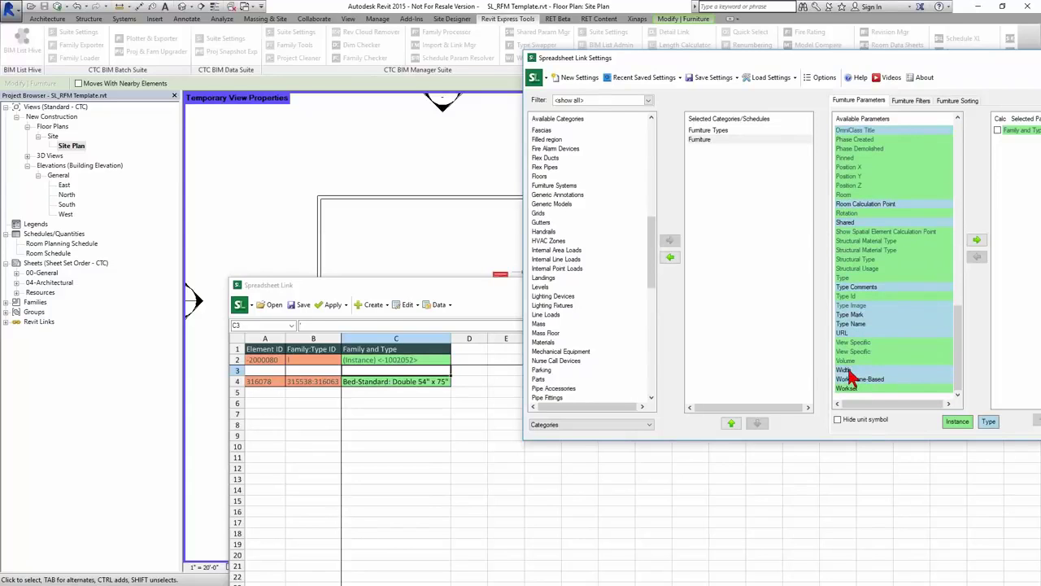
pyautogui.doubleClick(848, 371)
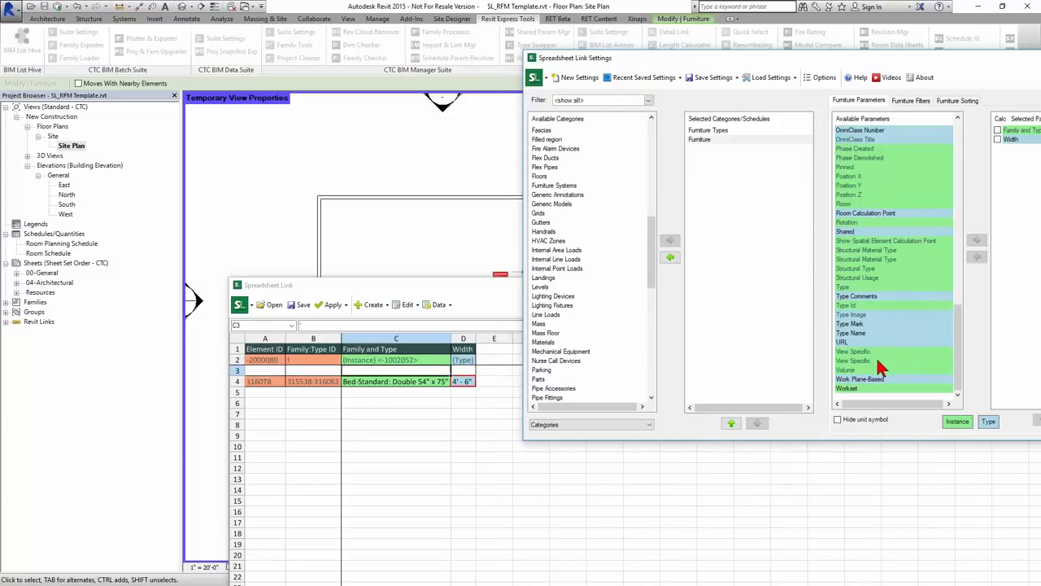
# - Add a Length column, hide unit symbols, and enlarge the Spreadsheet Link window
pyautogui.click(874, 267)
pyautogui.press('l')
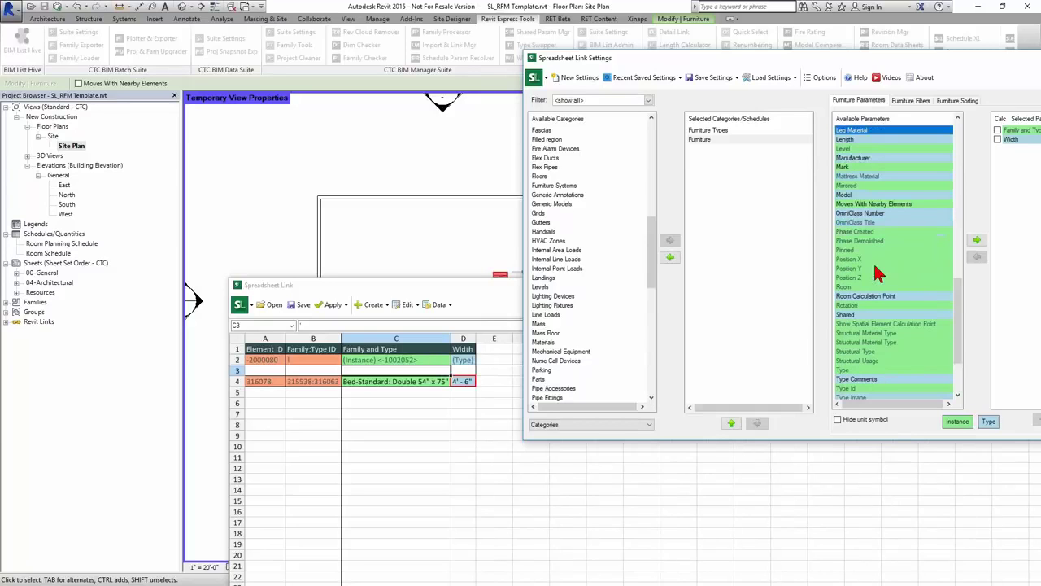
pyautogui.doubleClick(850, 139)
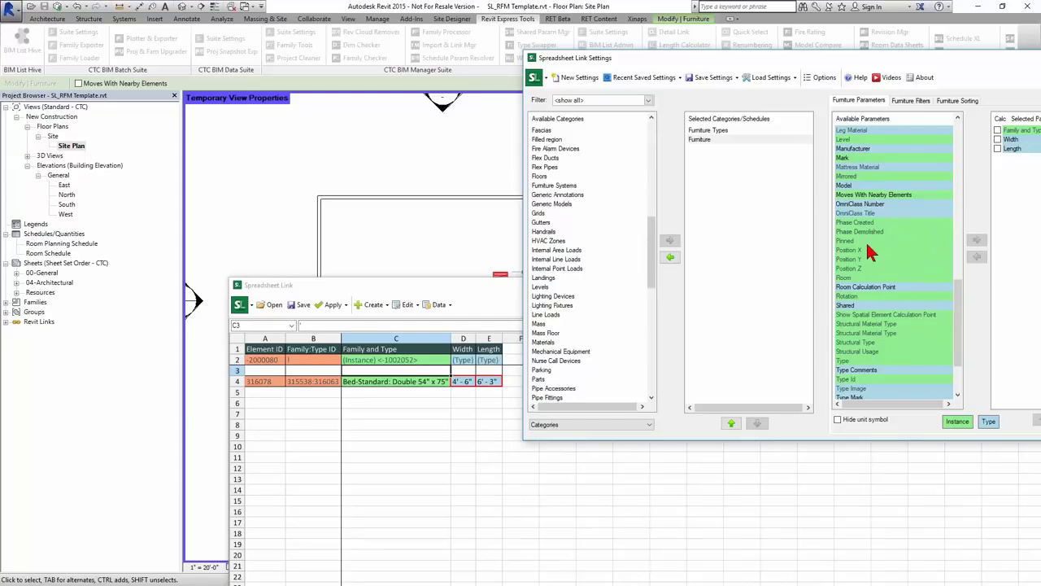
pyautogui.click(866, 241)
pyautogui.press('h')
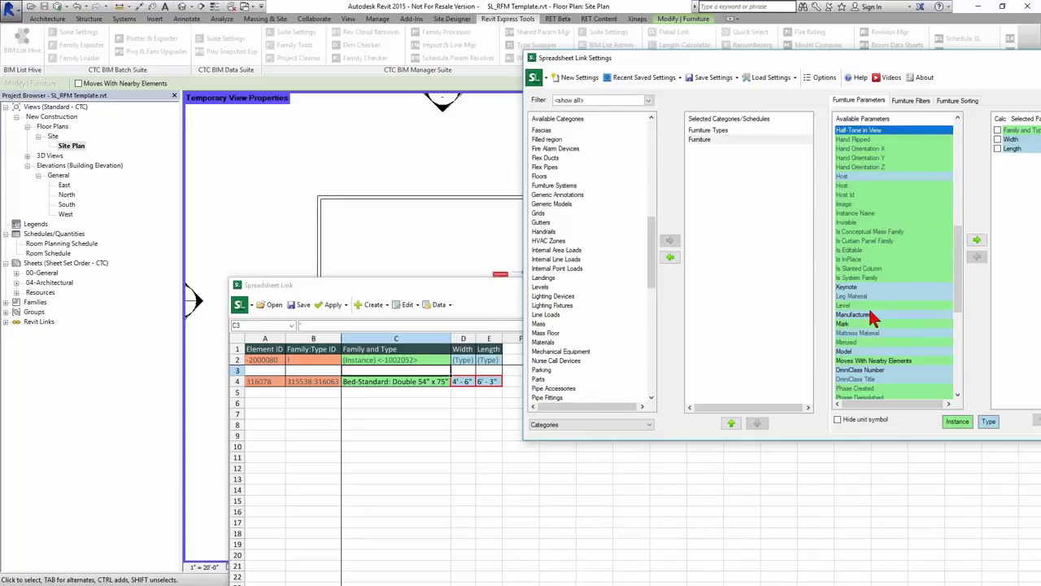
pyautogui.scroll(6, 882, 269)
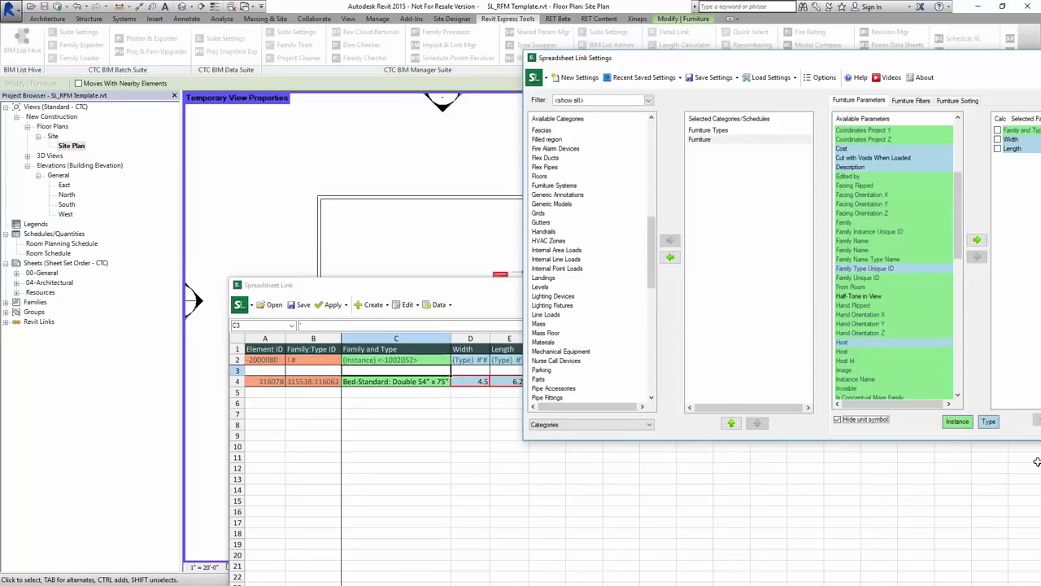
pyautogui.click(301, 322)
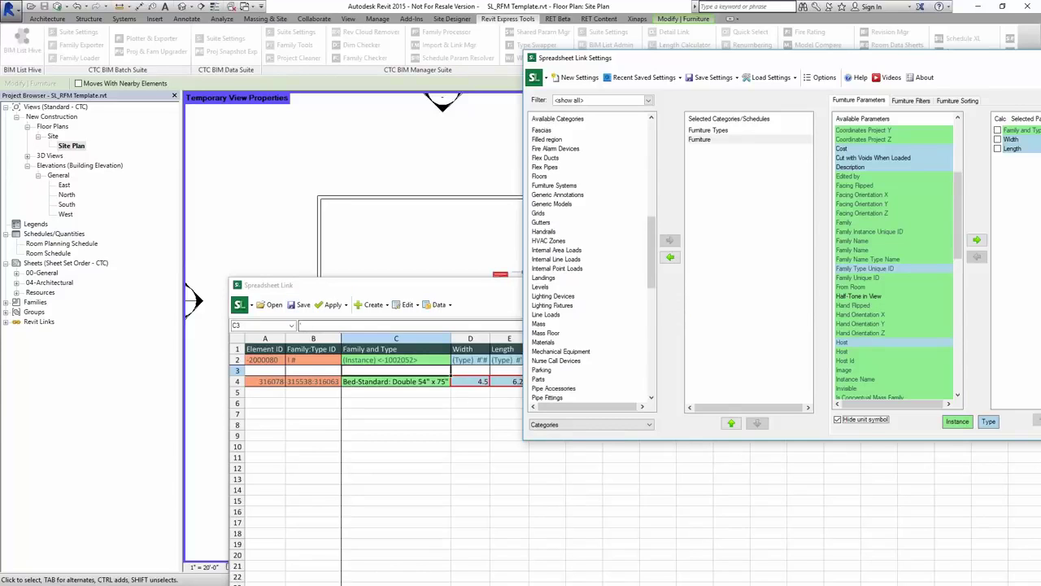
pyautogui.doubleClick(444, 285)
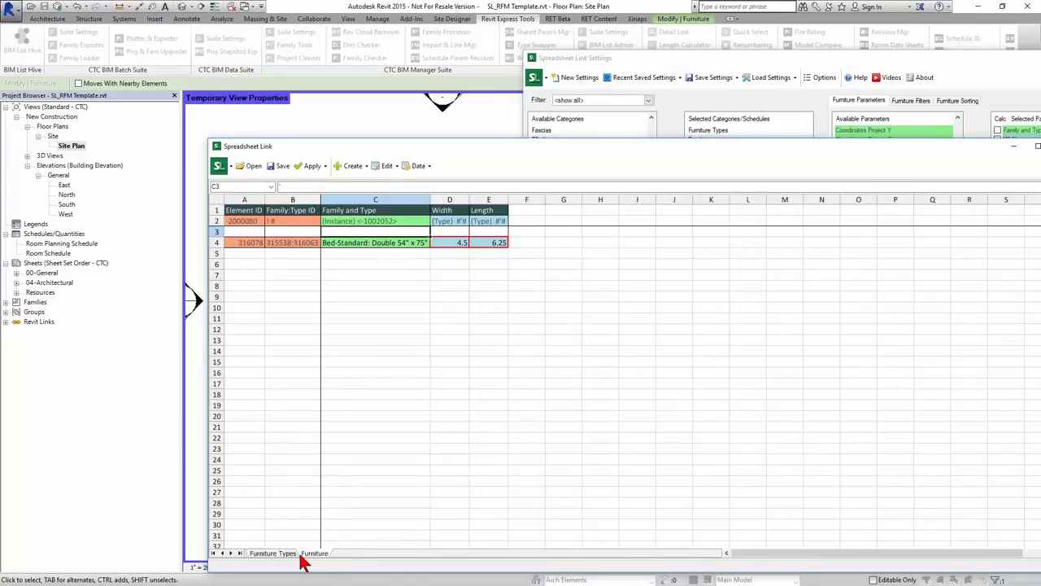
# - Remove Furniture Types and save the sheet as Furniture List without opening it
pyautogui.click(712, 130)
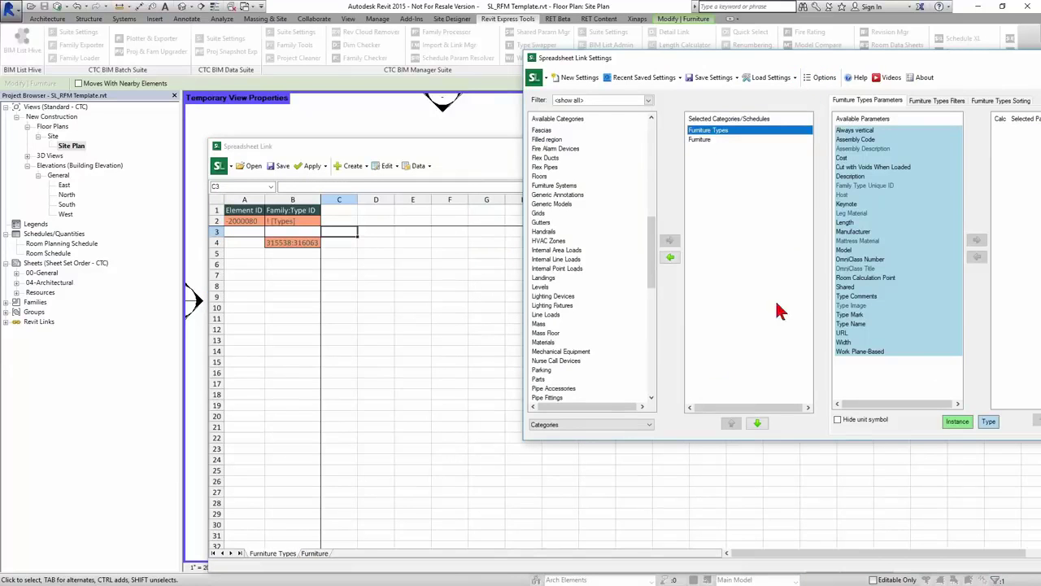
pyautogui.click(670, 257)
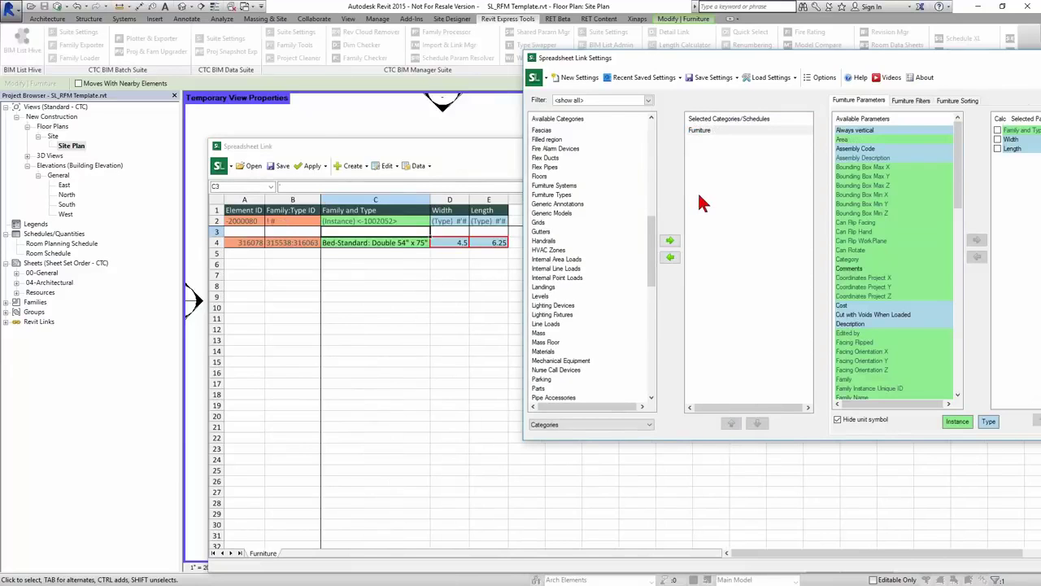
pyautogui.click(281, 167)
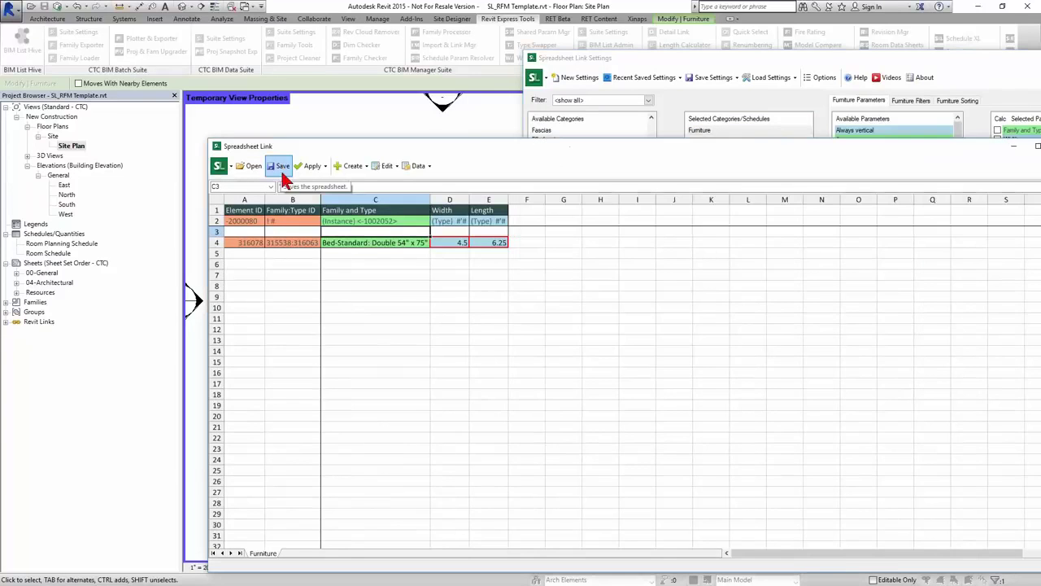
pyautogui.click(281, 168)
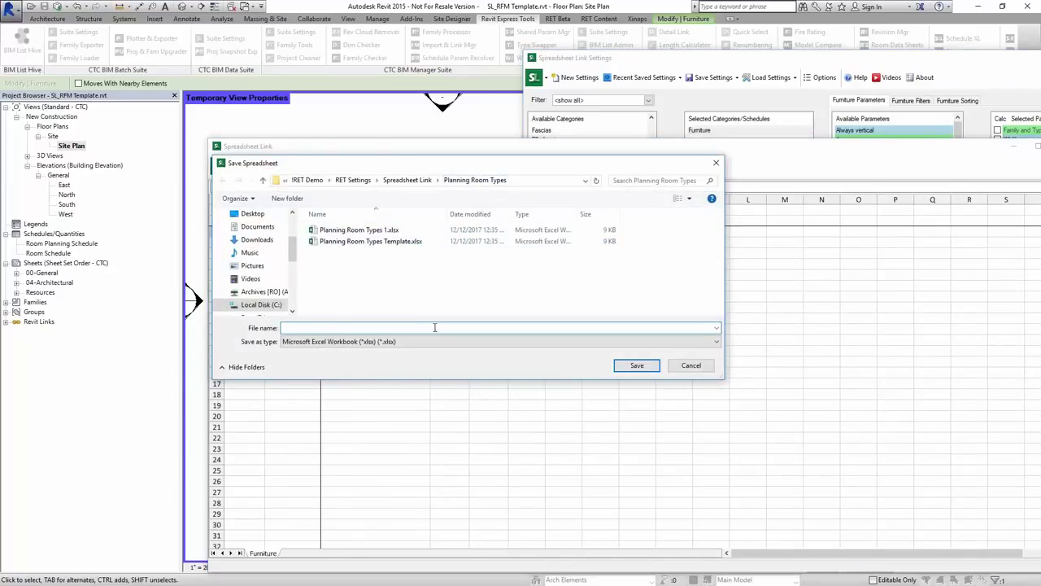
pyautogui.write('Furniture List')
pyautogui.click(633, 365)
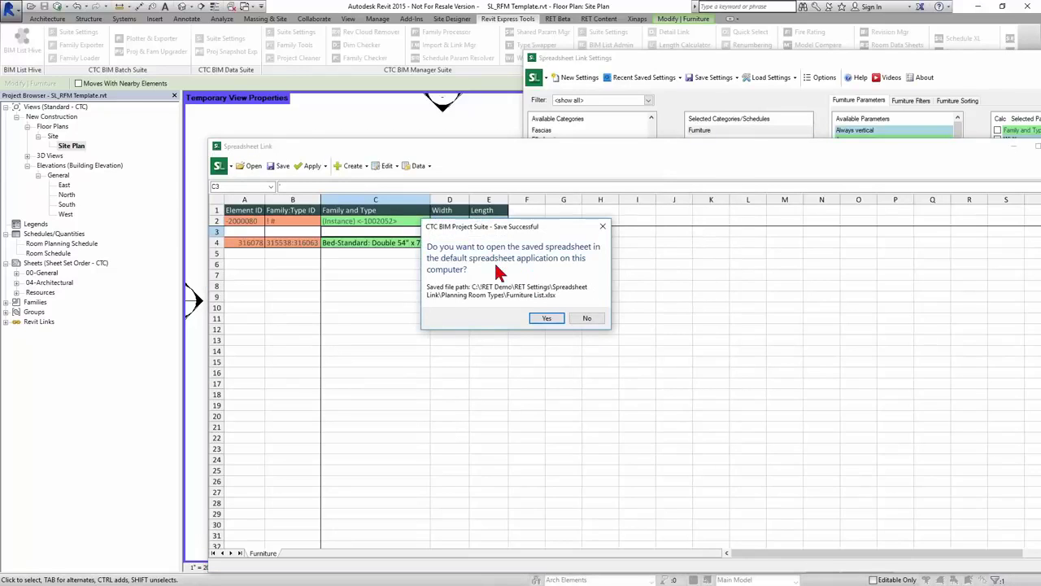
pyautogui.click(586, 318)
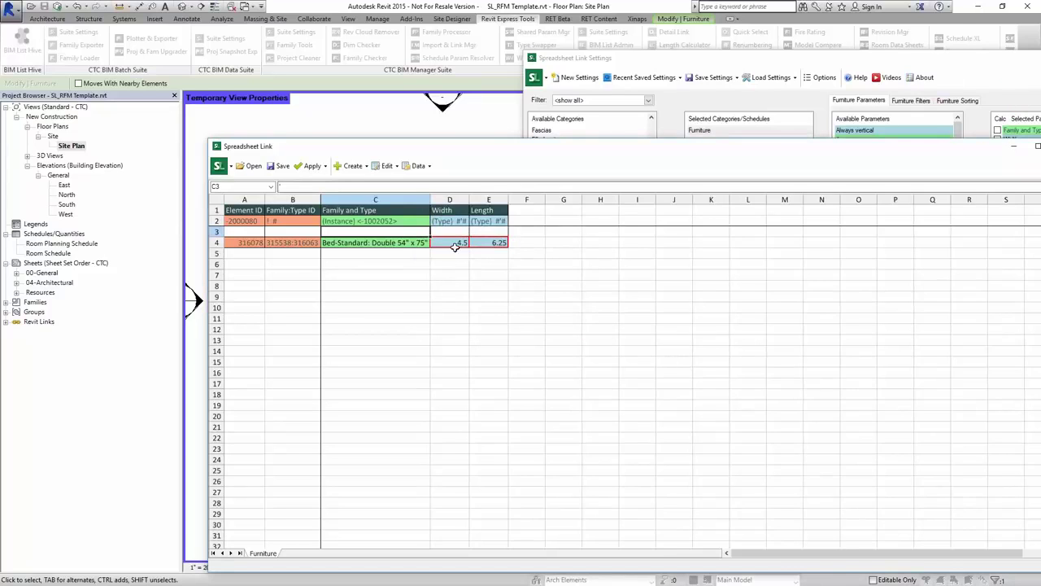
# - Close the Spreadsheet Link settings without saving and deselect the bed
pyautogui.click(1040, 58)
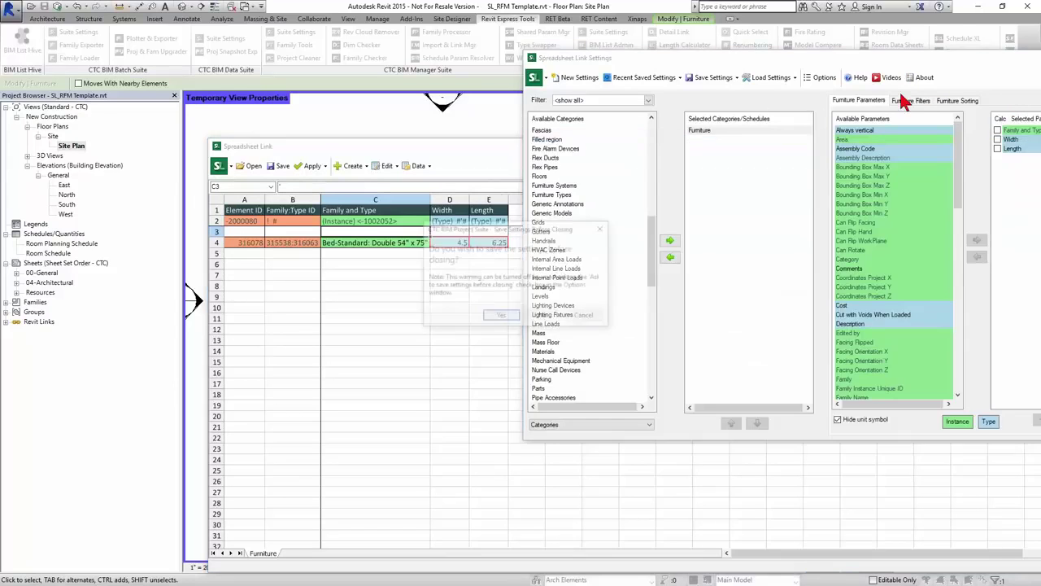
pyautogui.click(545, 316)
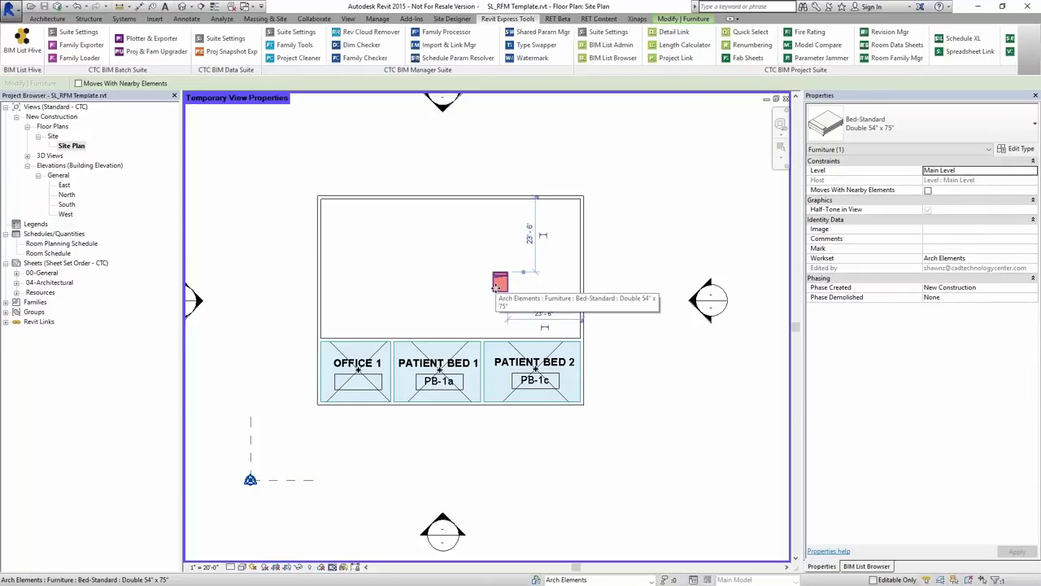
pyautogui.press('Delete')
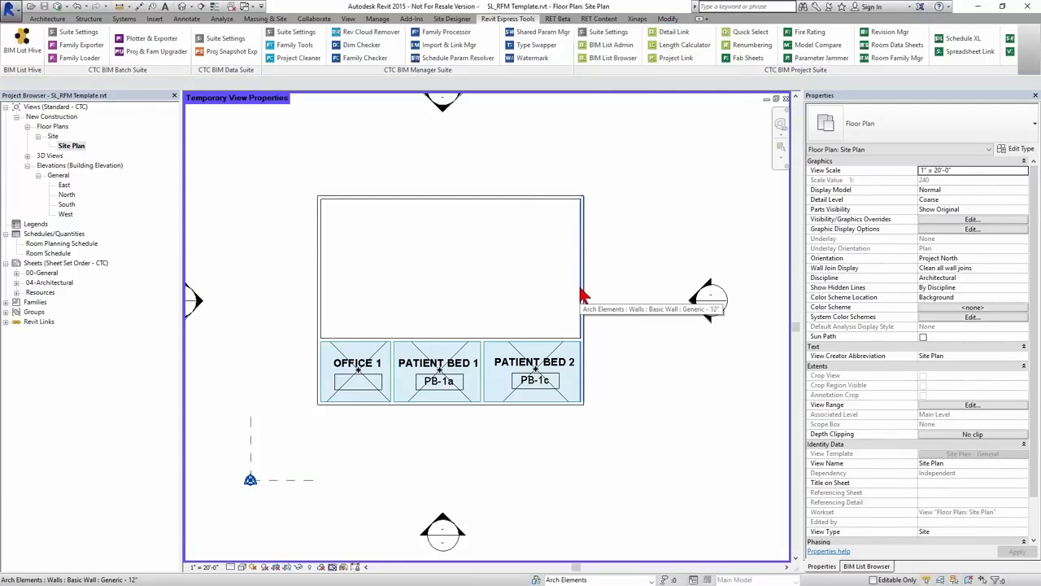
# - In Room Family Manager, create the RFM Room Type parameter
pyautogui.click(905, 61)
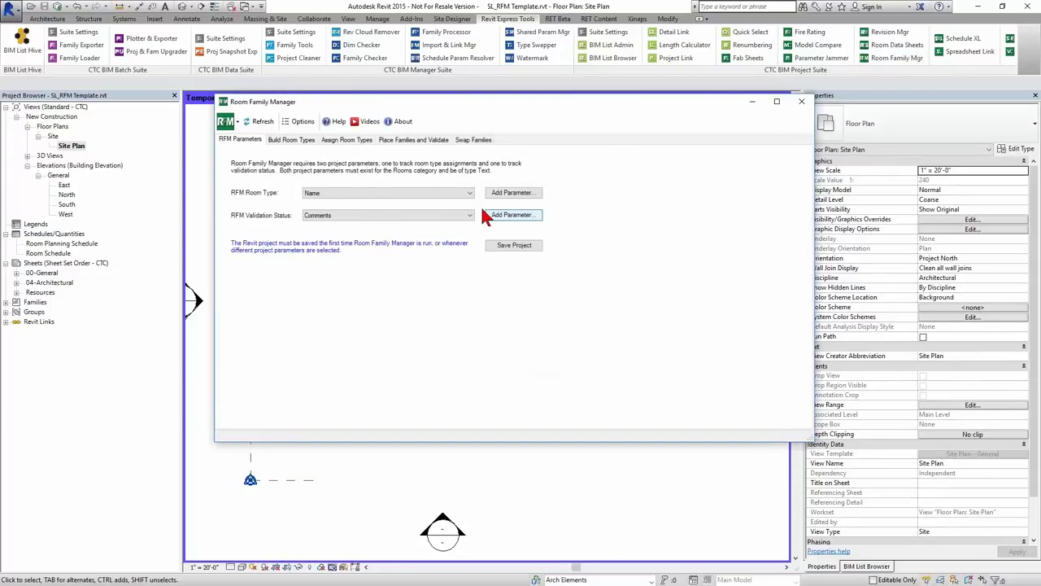
pyautogui.click(447, 194)
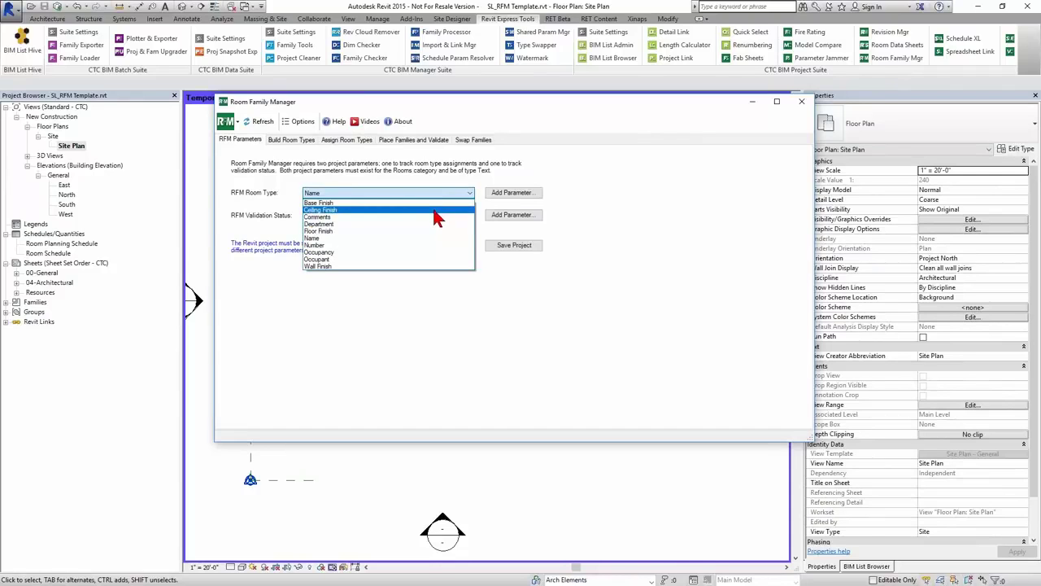
pyautogui.click(283, 227)
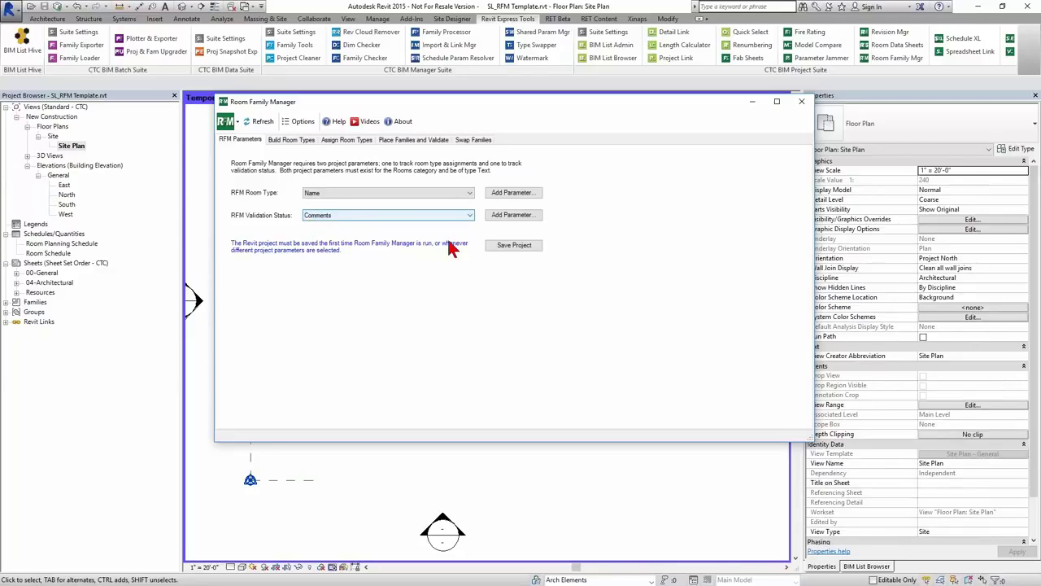
pyautogui.click(503, 196)
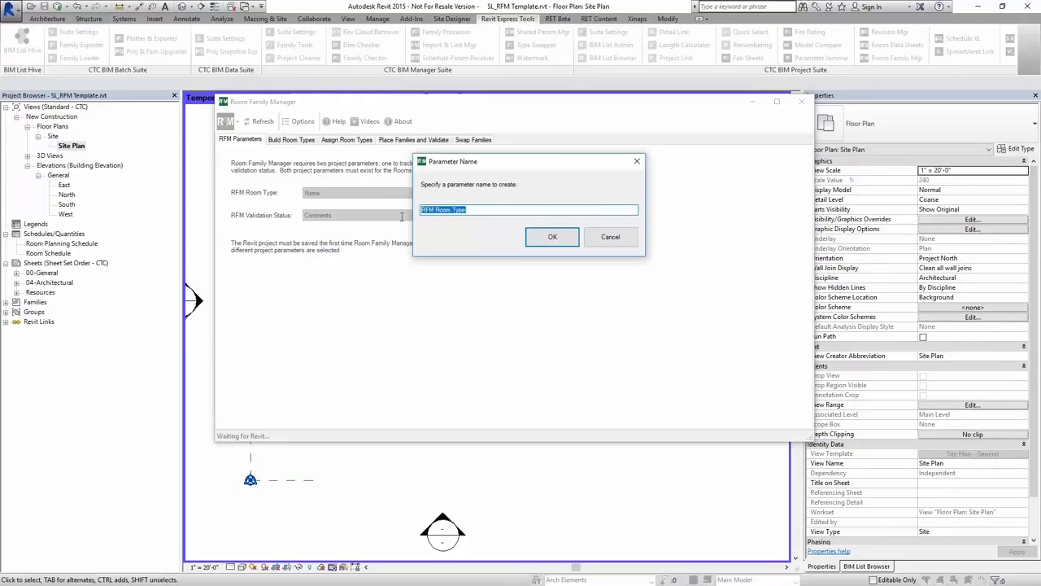
pyautogui.click(461, 210)
pyautogui.moveTo(461, 210); pyautogui.dragTo(425, 209)
pyautogui.click(547, 241)
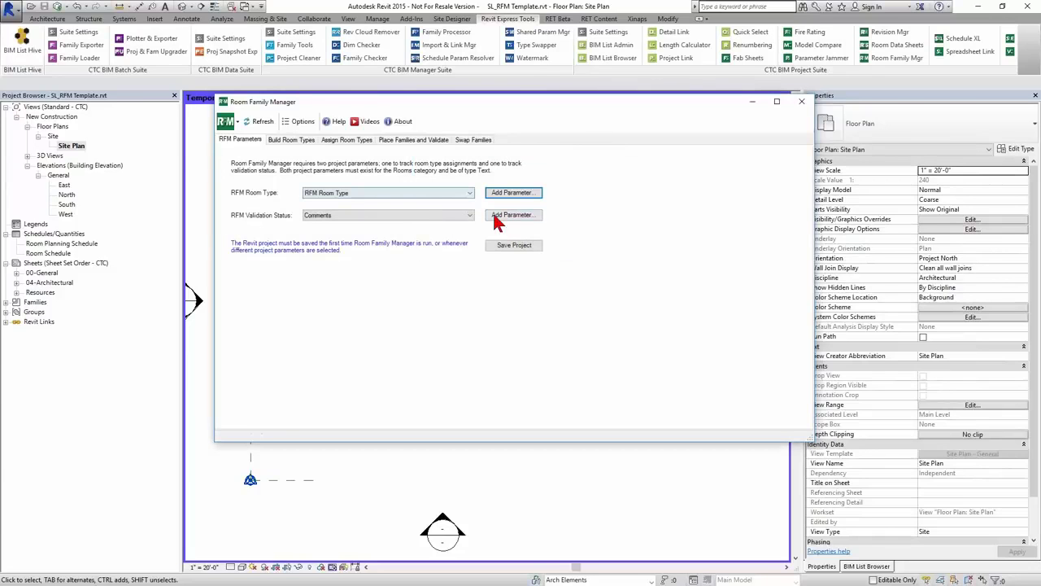
# - Create the RFM Validation Status parameter and save both to the project
pyautogui.click(513, 216)
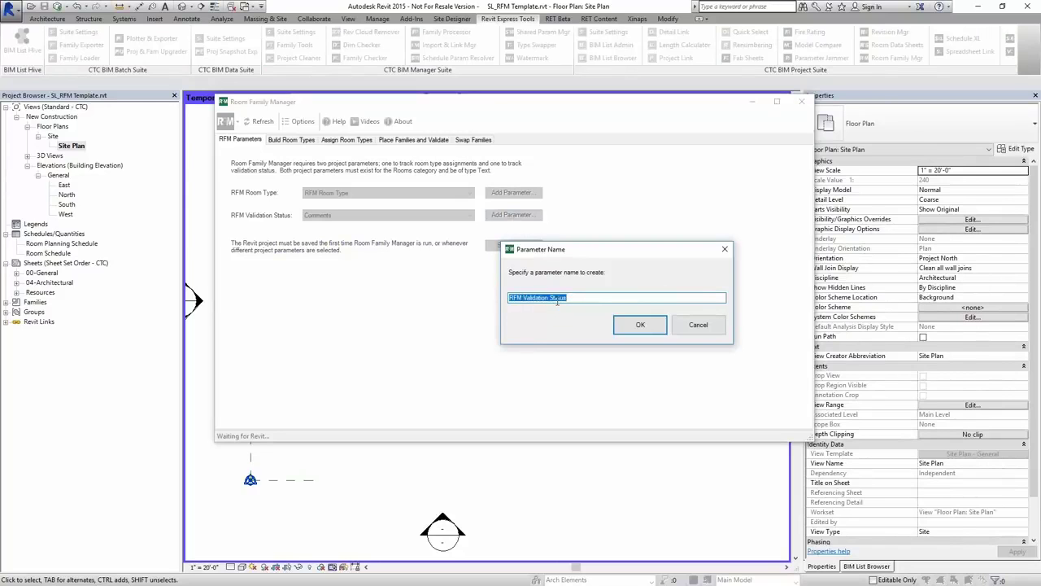
pyautogui.click(640, 325)
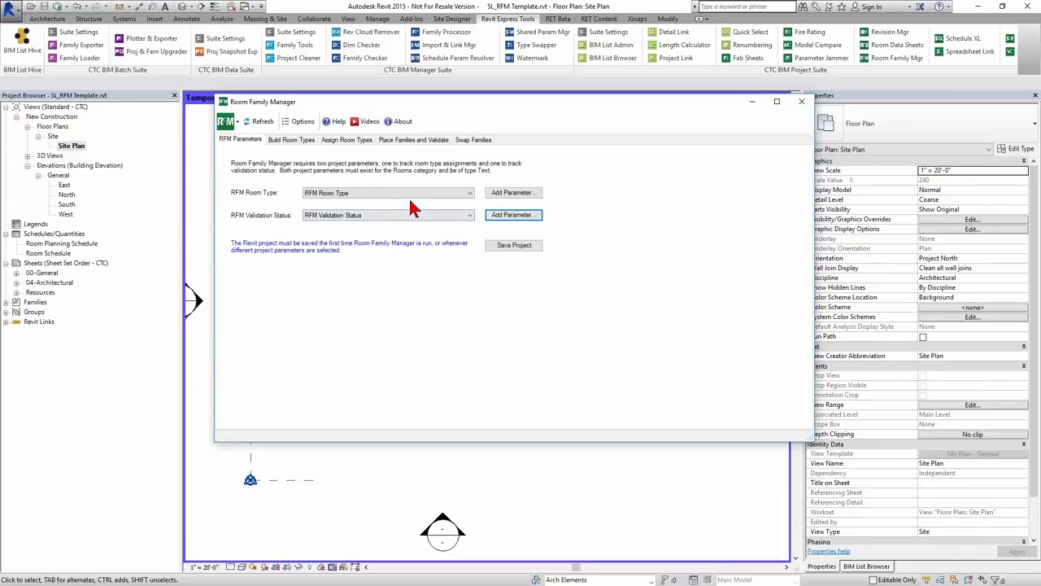
pyautogui.click(518, 244)
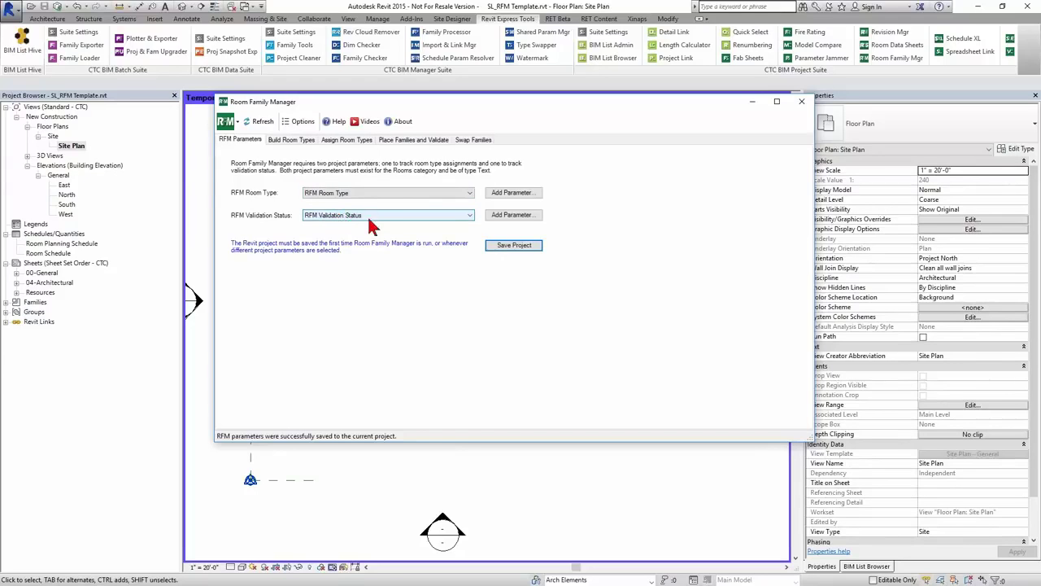
# - Start a new Build Room Types sheet, enter Patient Bed 1 in A2, and select the header row
pyautogui.click(307, 142)
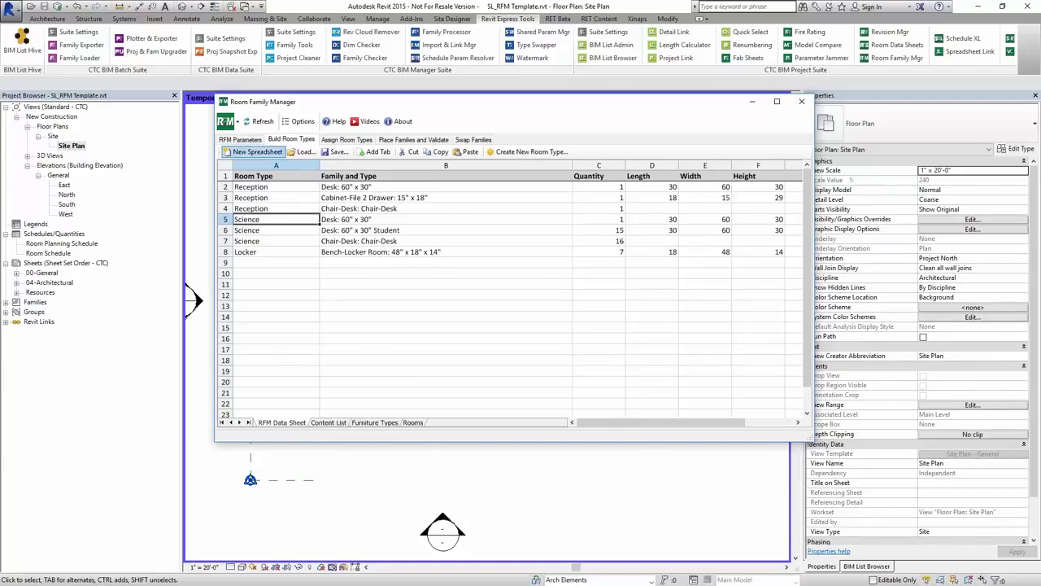
pyautogui.click(256, 151)
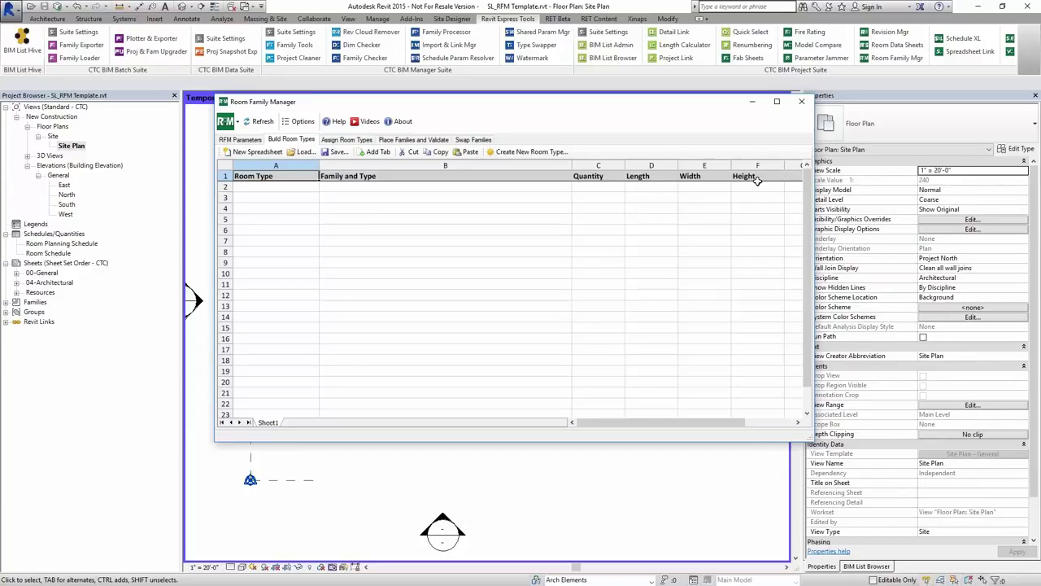
pyautogui.click(301, 189)
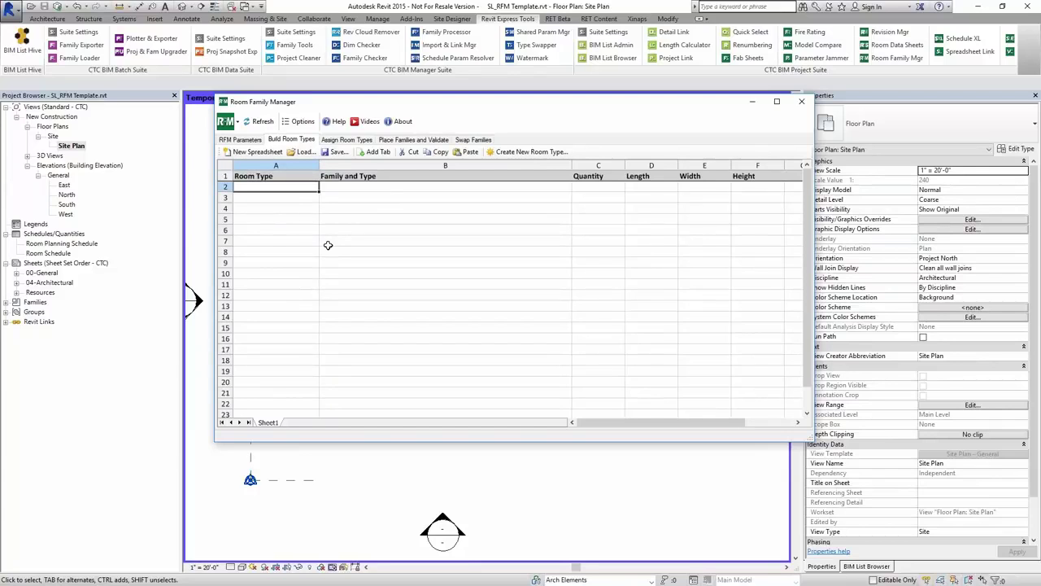
pyautogui.write('Patient Bed 1')
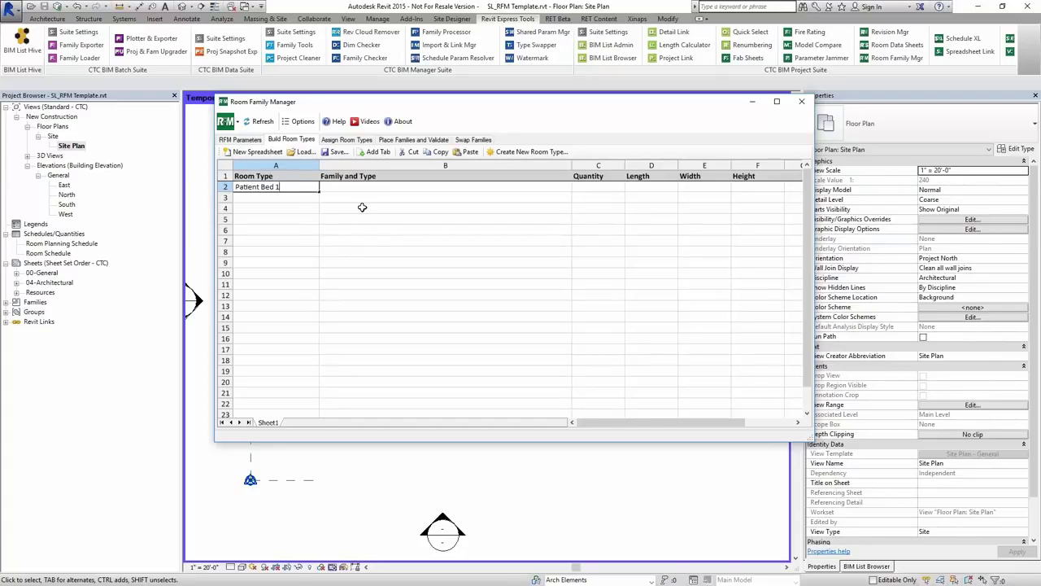
pyautogui.moveTo(452, 108); pyautogui.dragTo(457, 65)
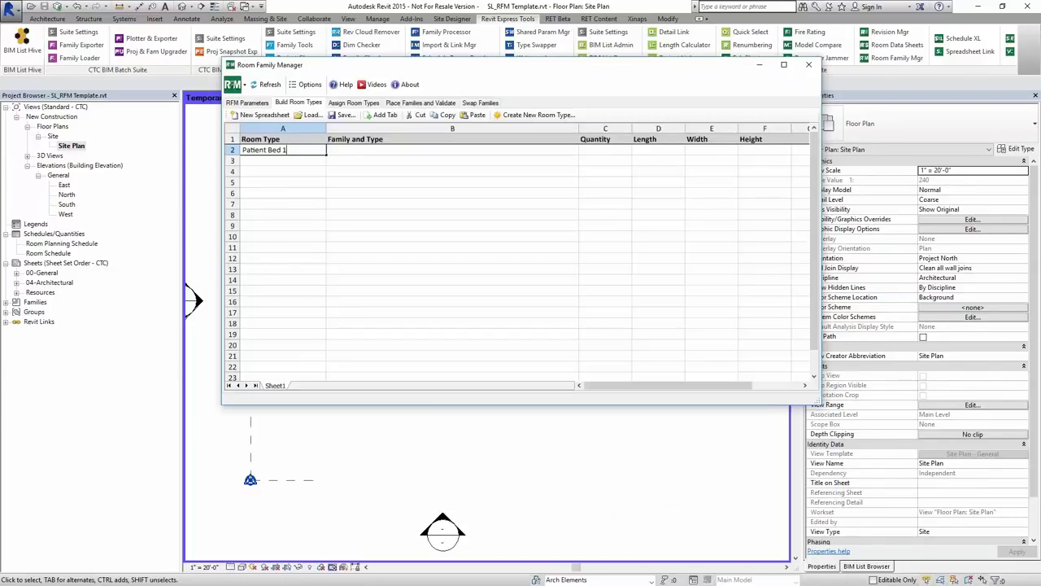
pyautogui.click(361, 157)
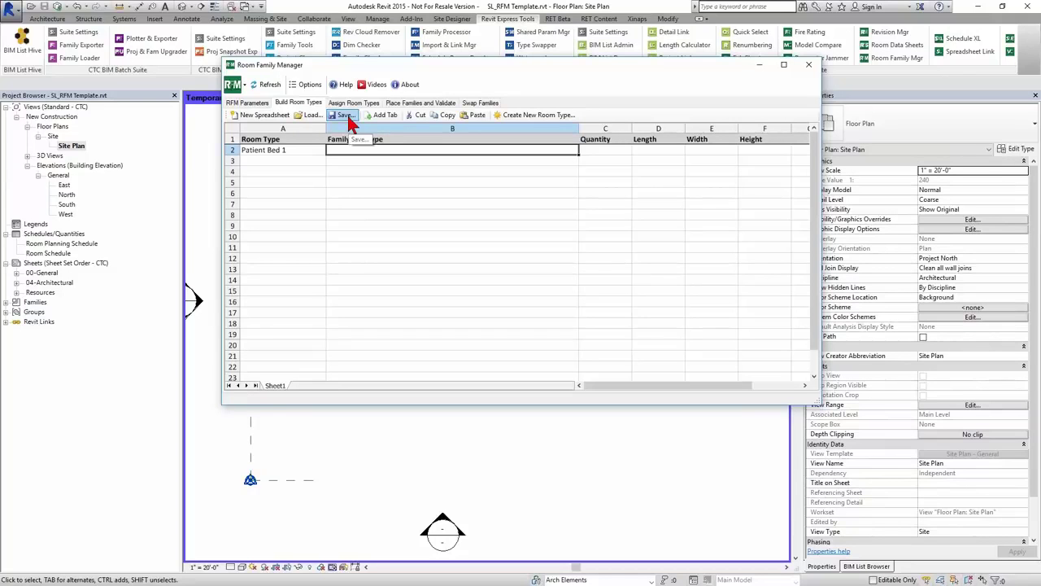
pyautogui.click(246, 139)
pyautogui.moveTo(382, 138); pyautogui.dragTo(789, 139)
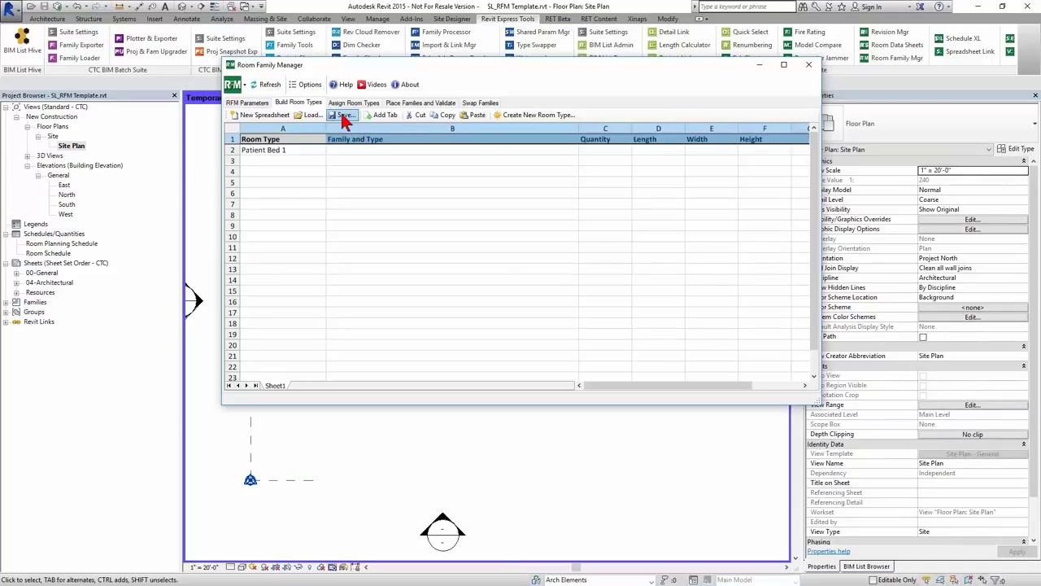
# - Save the room type definitions as RFM Base Template in the Planning Room Types folder
pyautogui.click(343, 117)
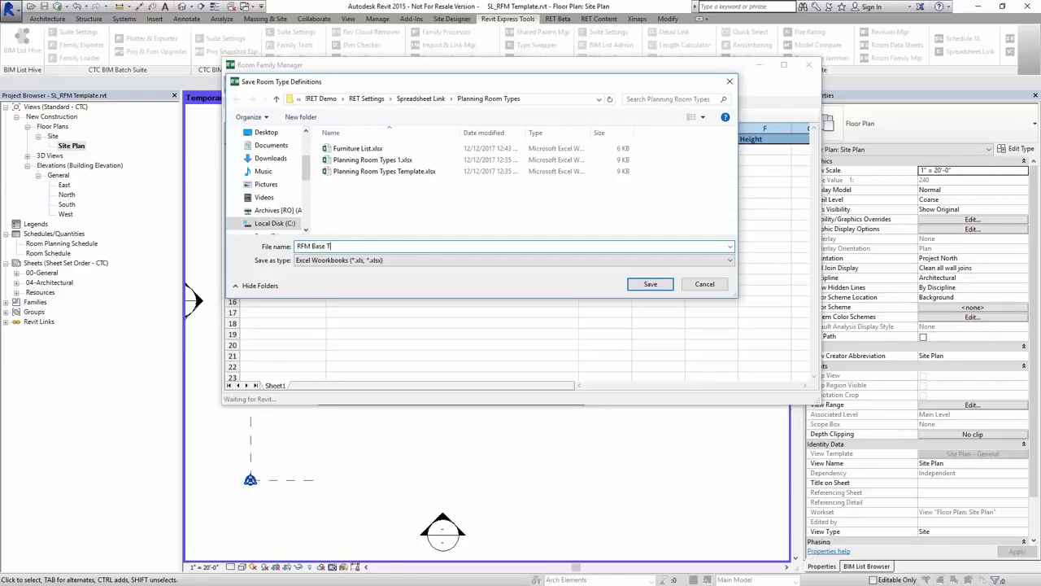
pyautogui.press('Return')
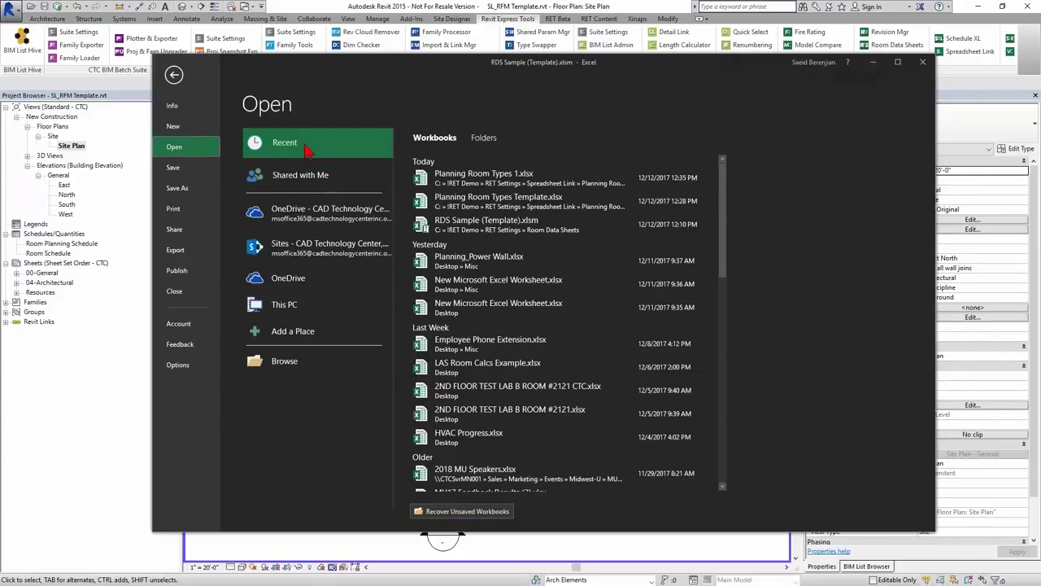
# - Open RFM Base Template.xls from C:\!RET Demo\RET Settings\Spreadsheet Link\Planning Room Types
pyautogui.click(321, 364)
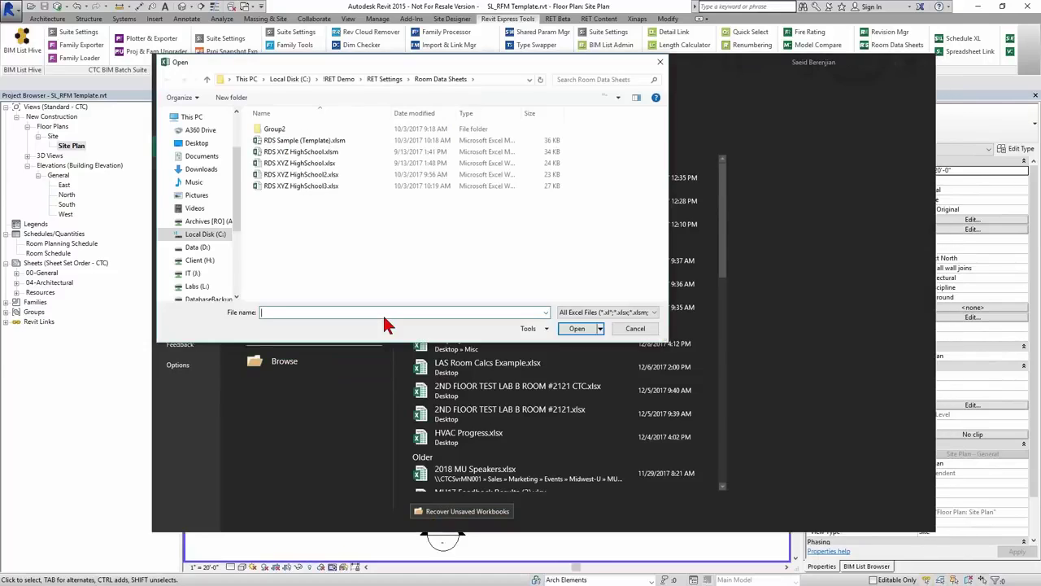
pyautogui.moveTo(404, 61); pyautogui.dragTo(414, 113)
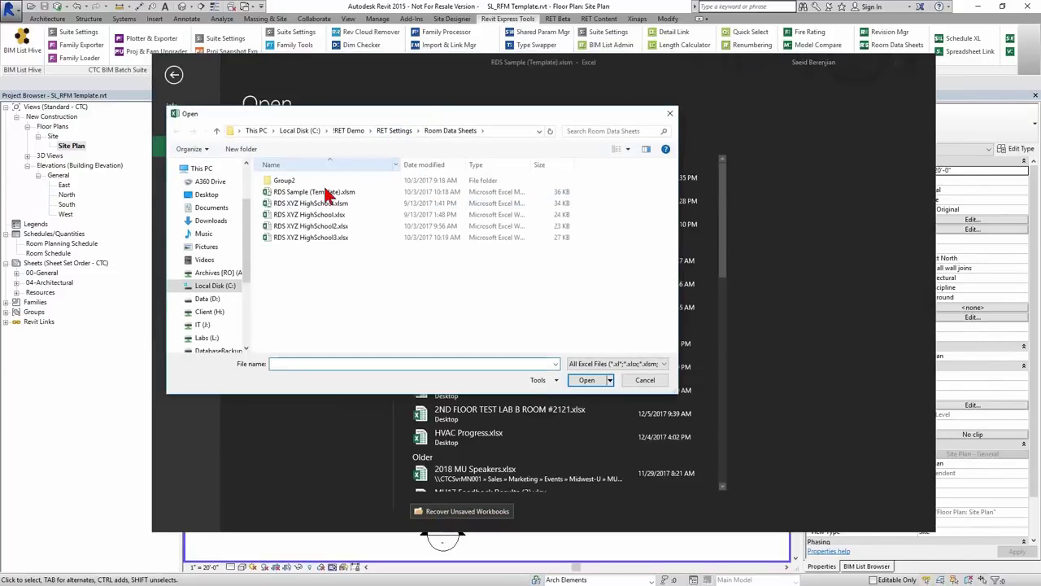
pyautogui.click(301, 131)
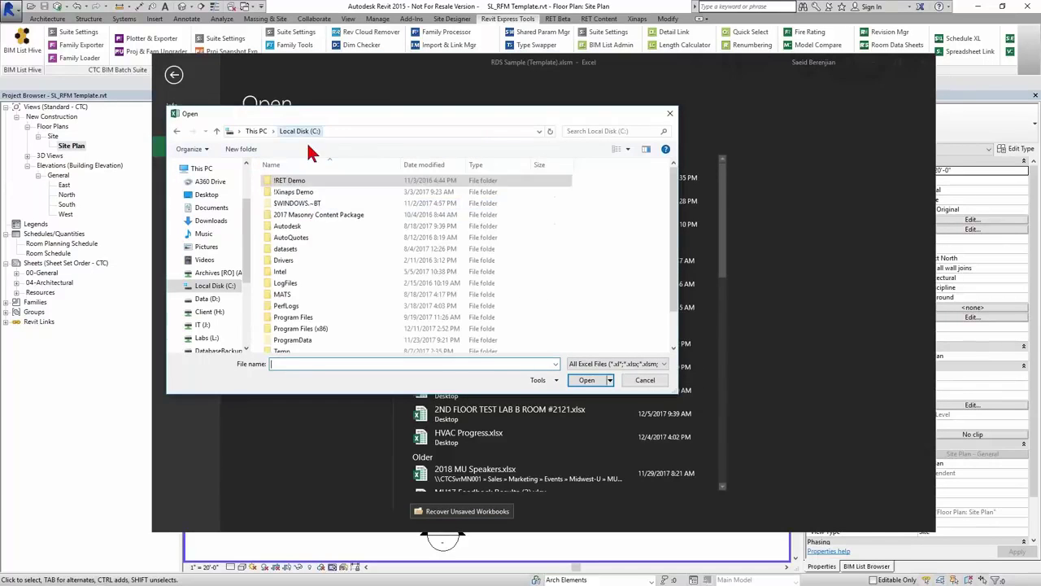
pyautogui.doubleClick(295, 182)
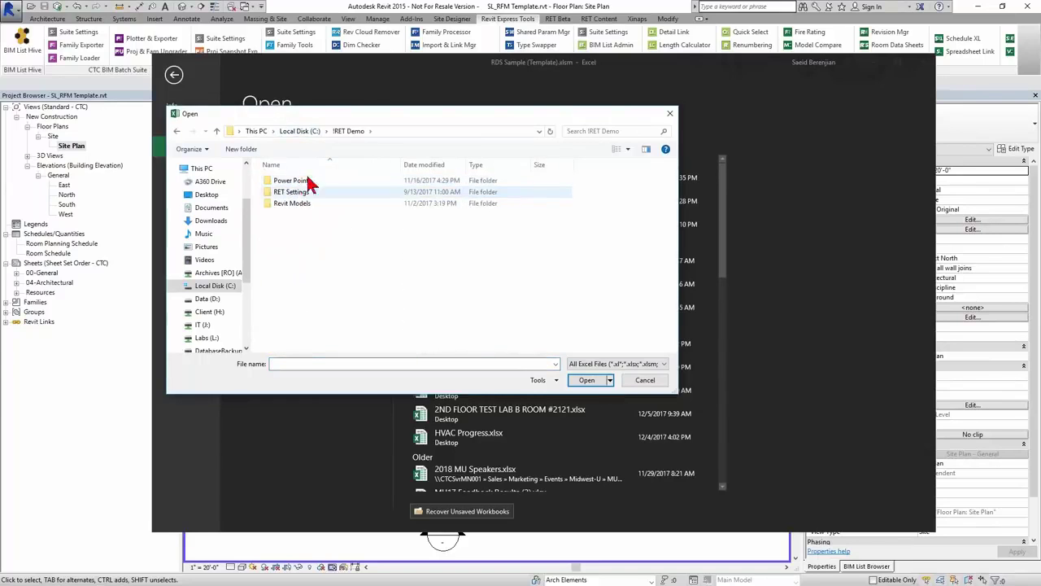
pyautogui.doubleClick(294, 196)
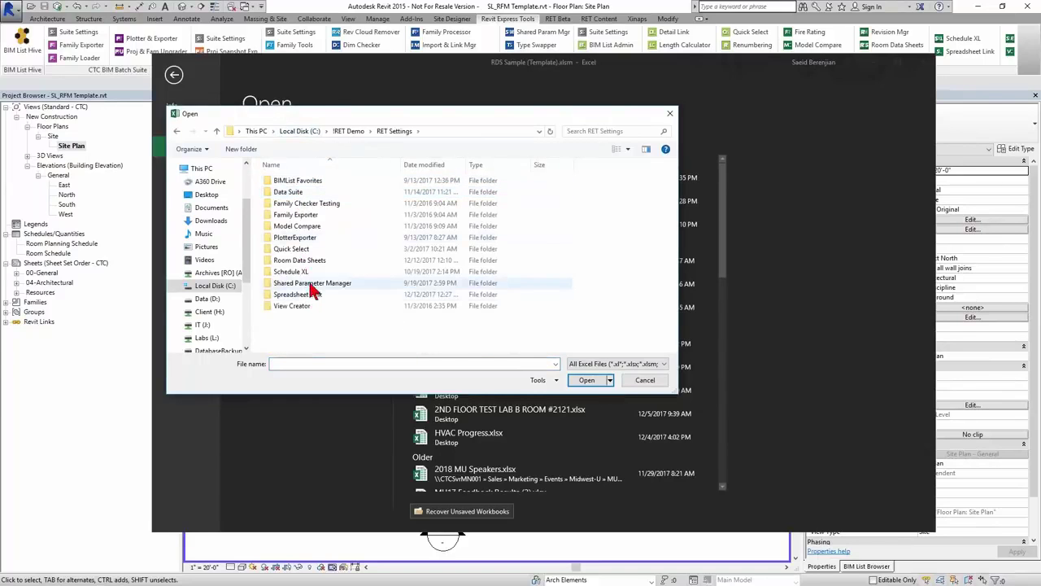
pyautogui.doubleClick(310, 284)
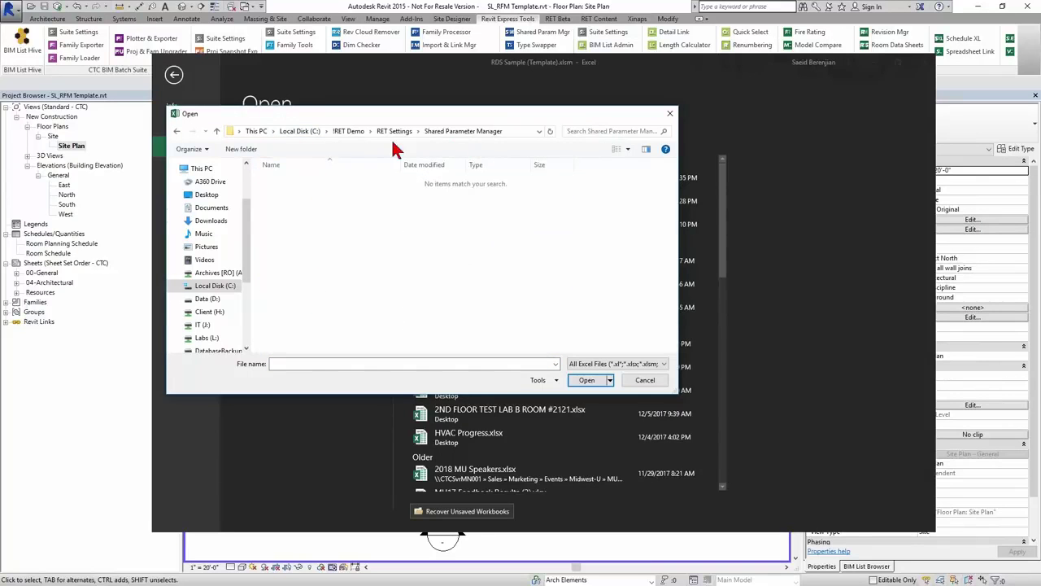
pyautogui.click(394, 131)
pyautogui.click(310, 295)
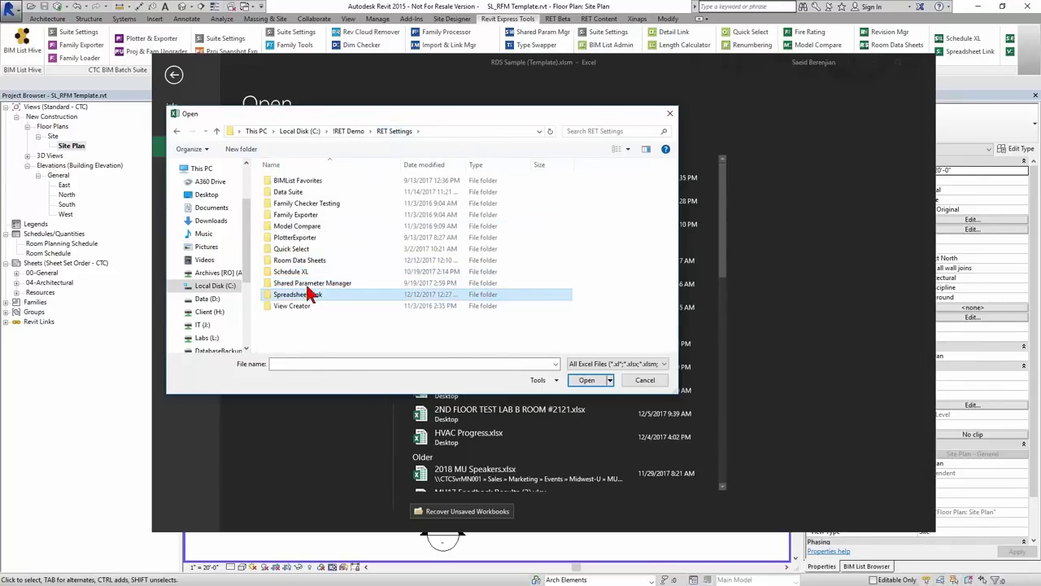
pyautogui.doubleClick(310, 294)
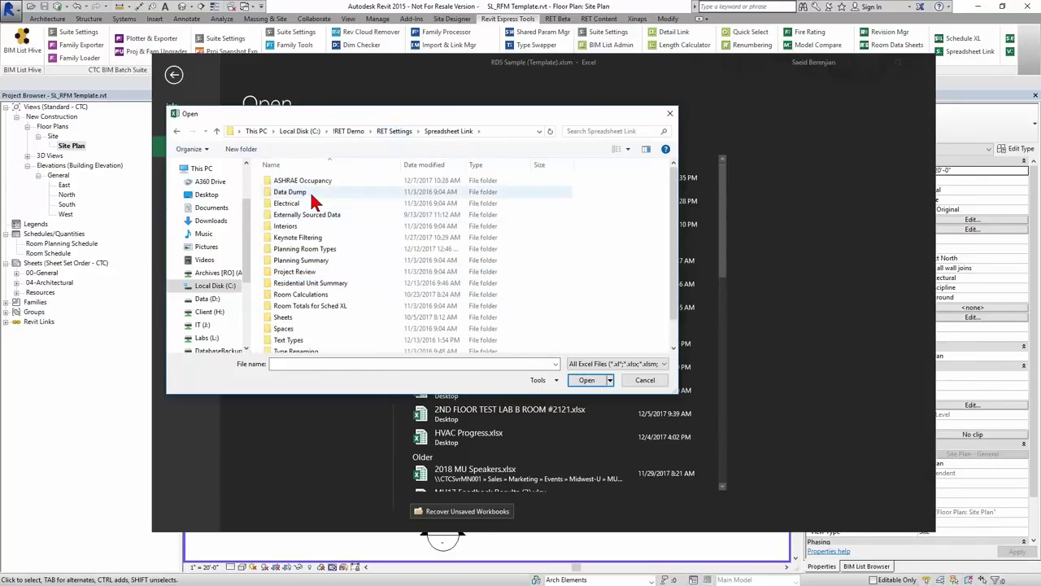
pyautogui.doubleClick(324, 250)
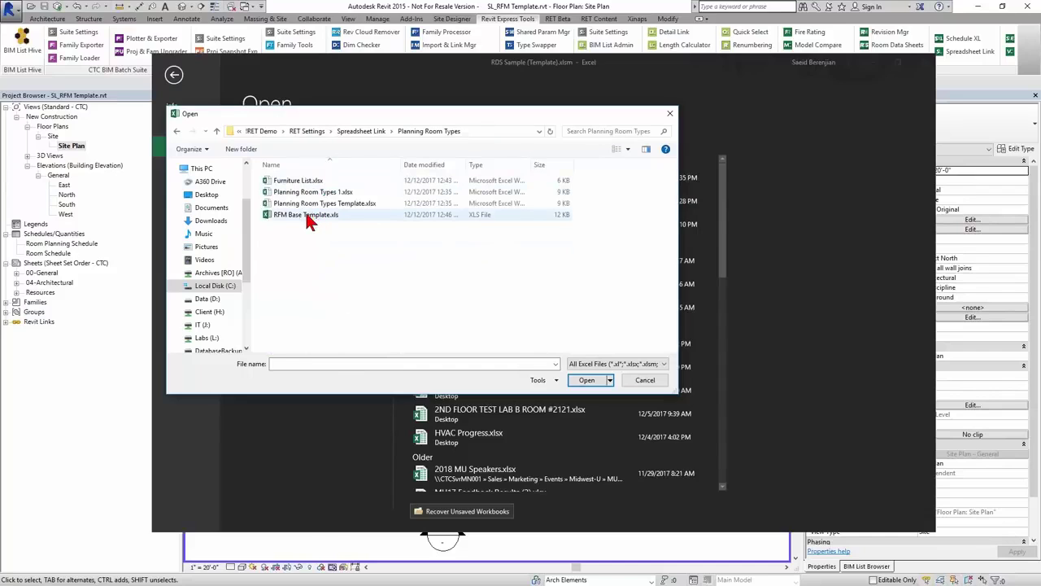
pyautogui.click(307, 219)
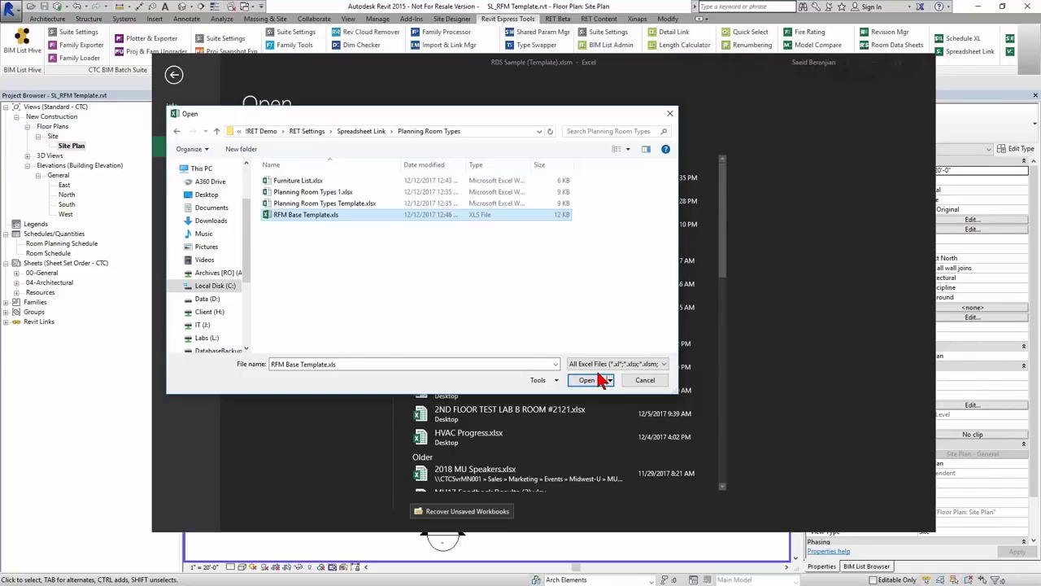
pyautogui.click(597, 382)
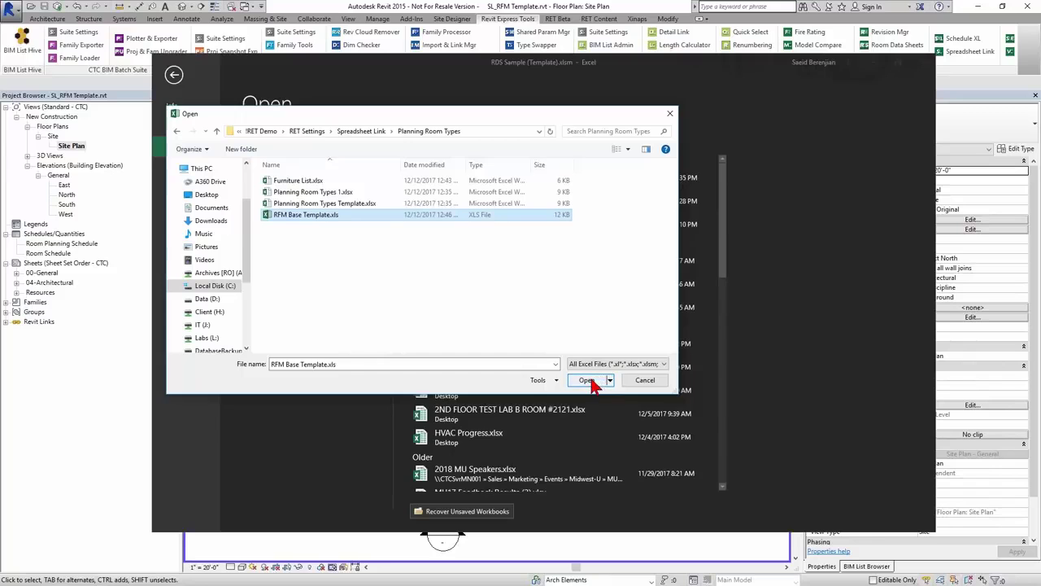
pyautogui.click(591, 385)
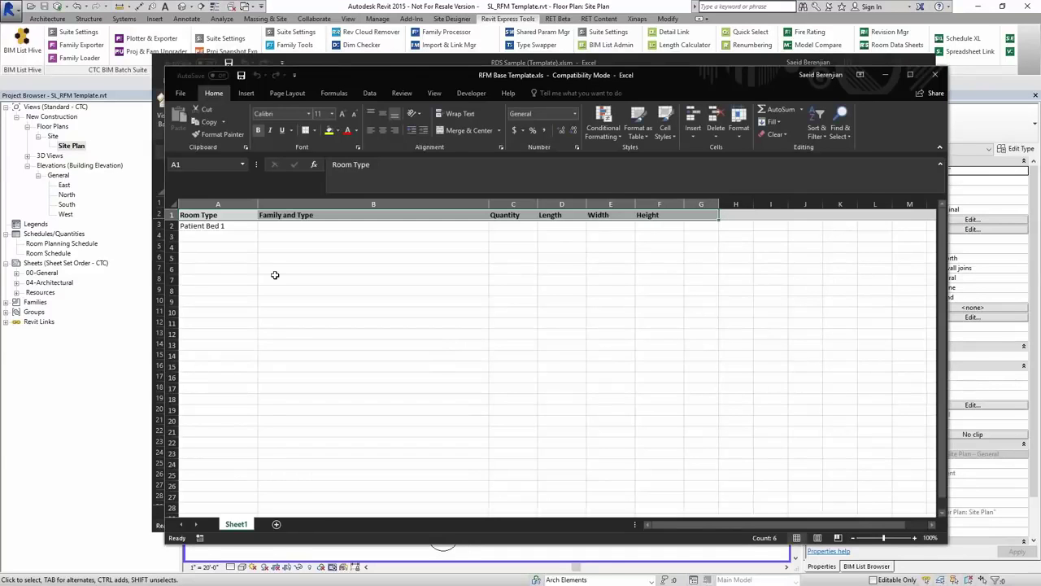
# - Rename Sheet1 to 'RFM Planning'
pyautogui.rightClick(235, 523)
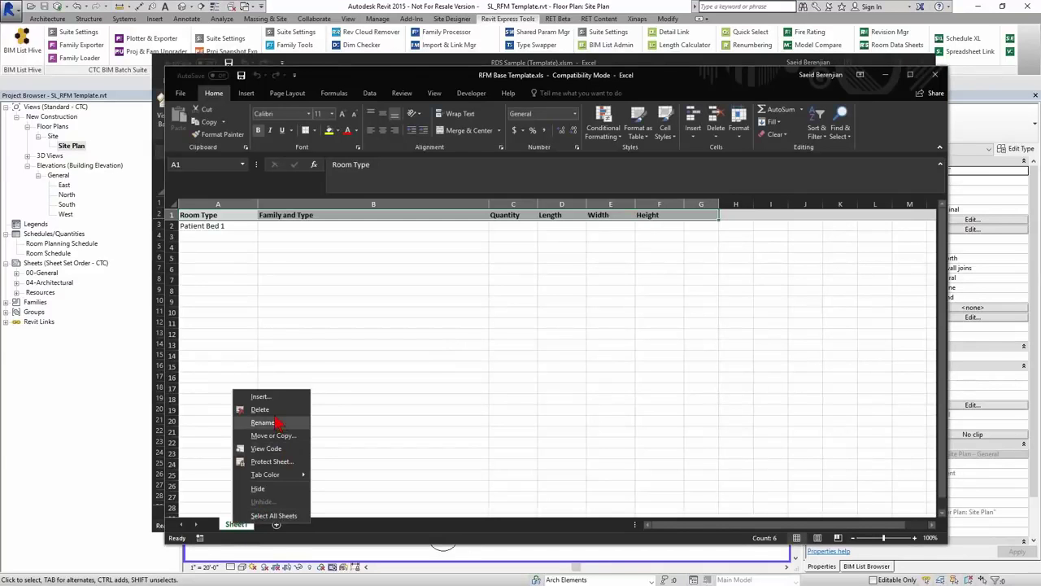
pyautogui.click(271, 423)
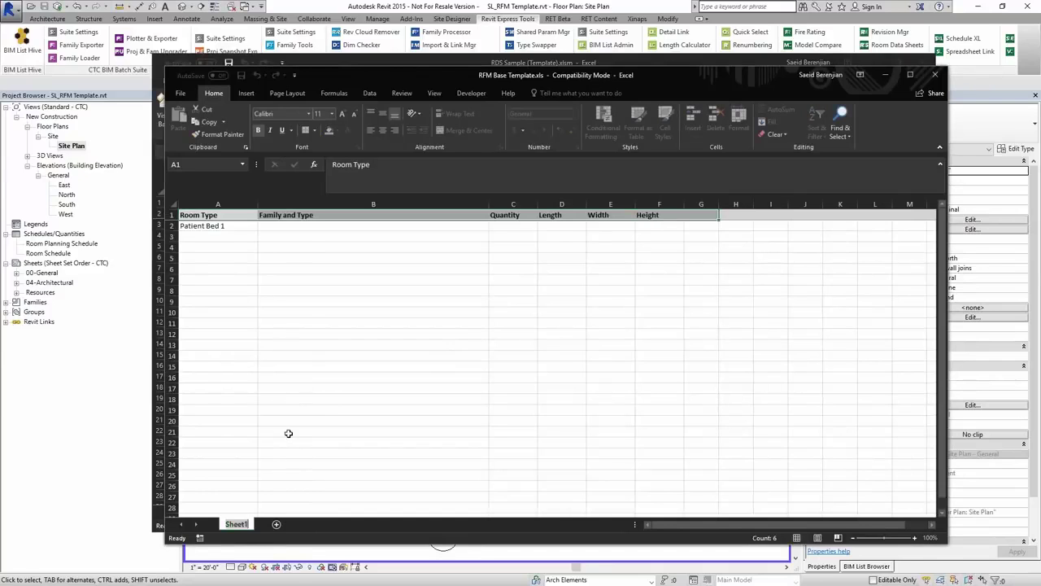
pyautogui.write('RFM Planning')
pyautogui.press('Return')
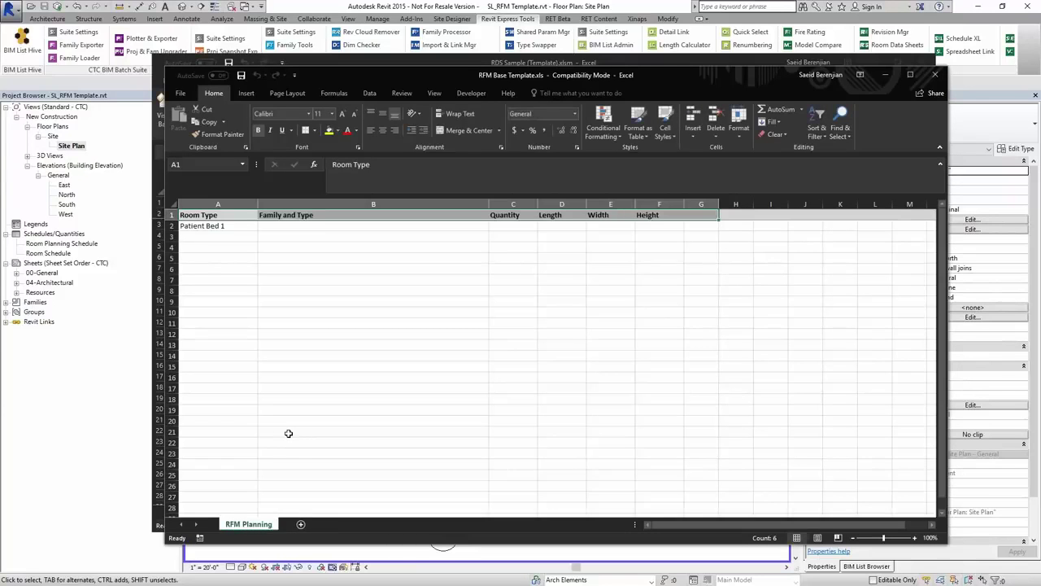
pyautogui.click(363, 65)
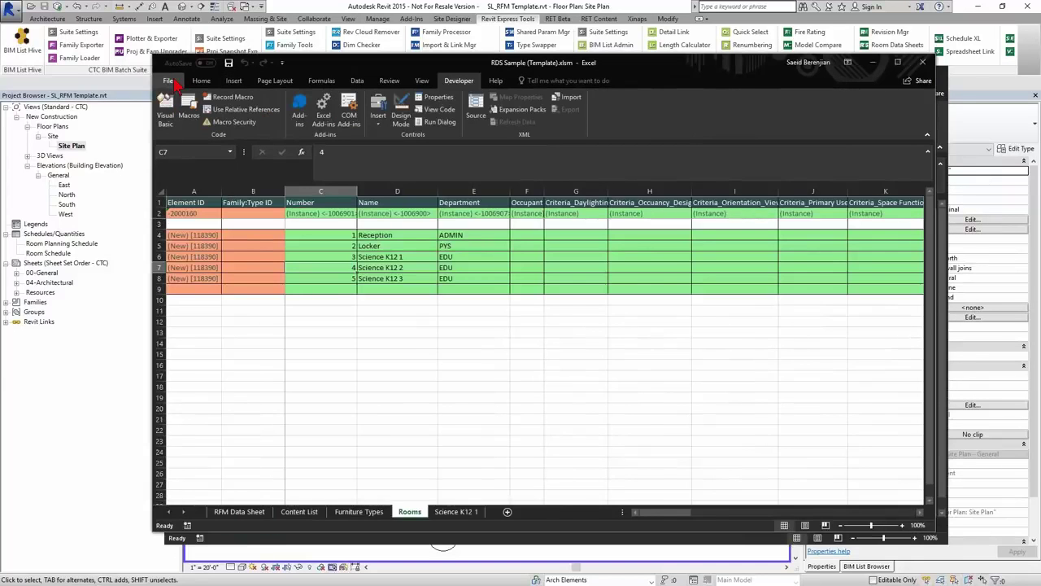
# - Open Furniture List.xlsx from the Spreadsheet Link\Planning Room Types folder
pyautogui.click(168, 81)
pyautogui.click(183, 149)
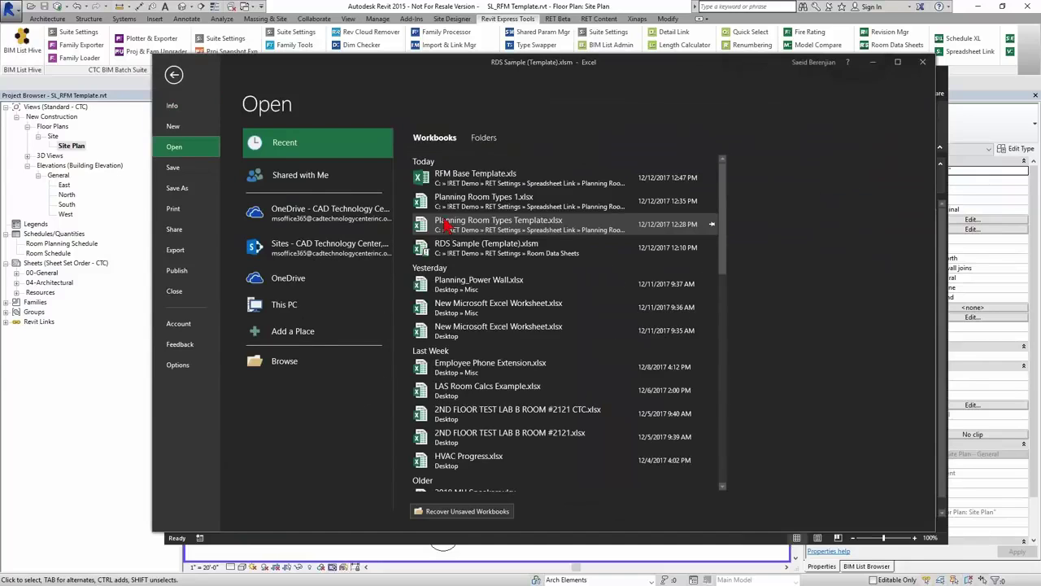
pyautogui.click(285, 363)
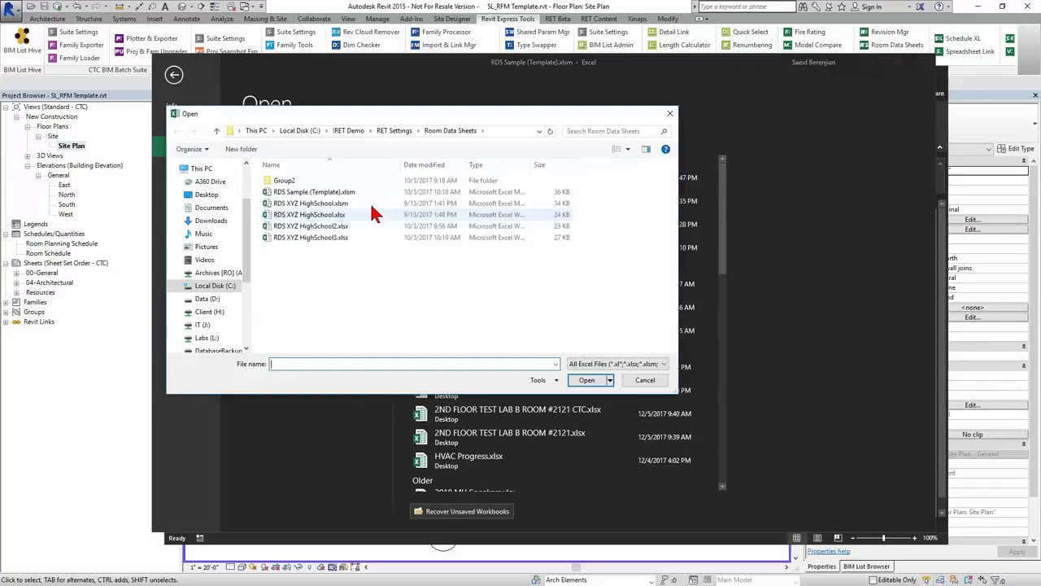
pyautogui.click(298, 130)
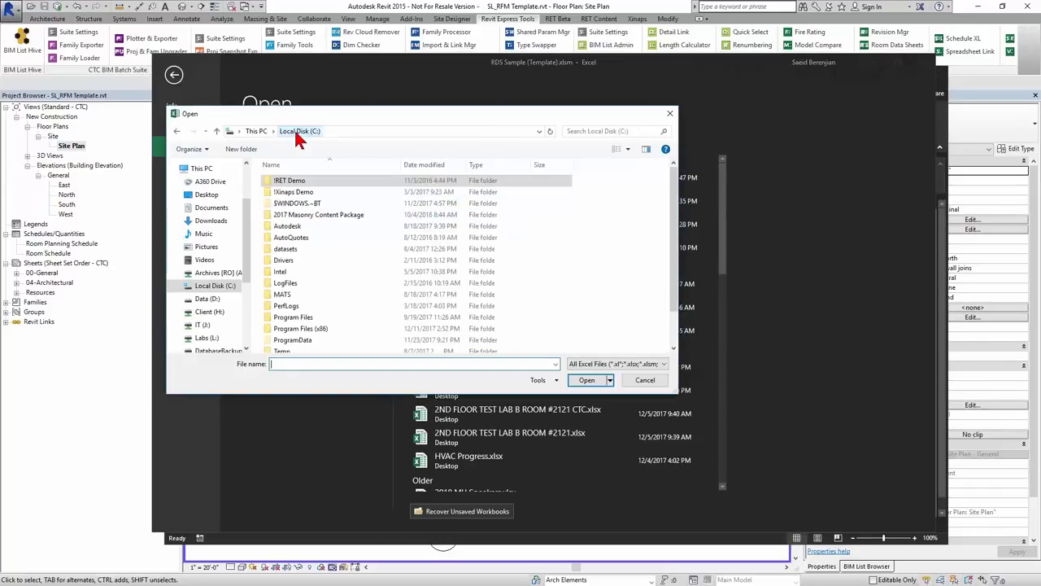
pyautogui.doubleClick(293, 181)
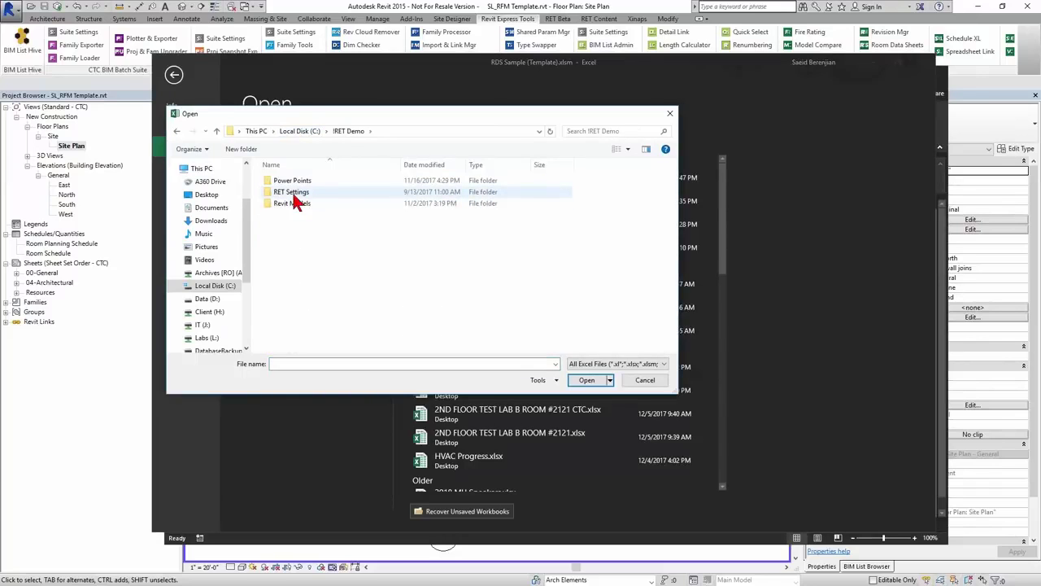
pyautogui.doubleClick(296, 192)
pyautogui.doubleClick(309, 296)
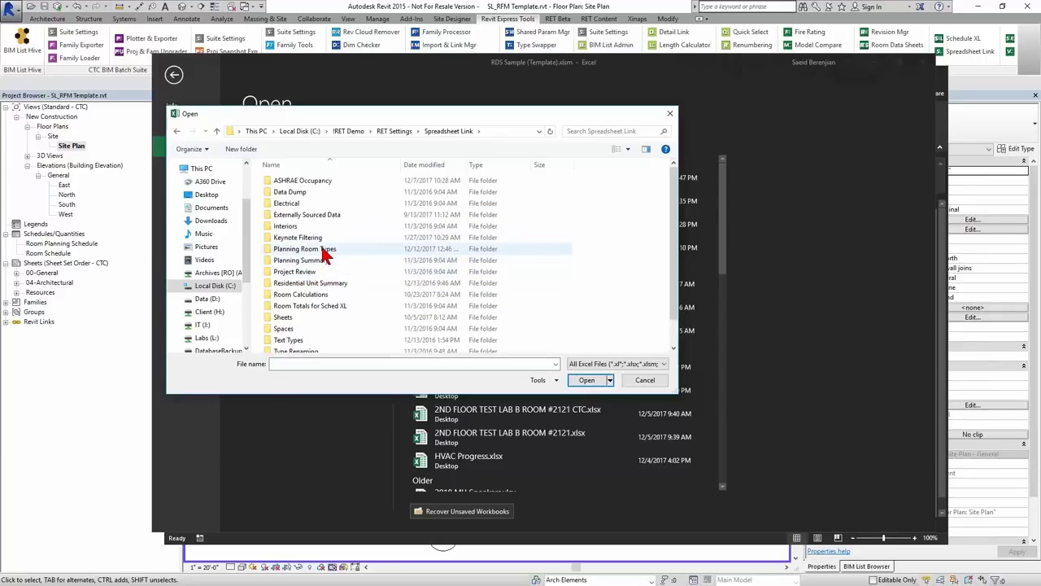
pyautogui.doubleClick(322, 252)
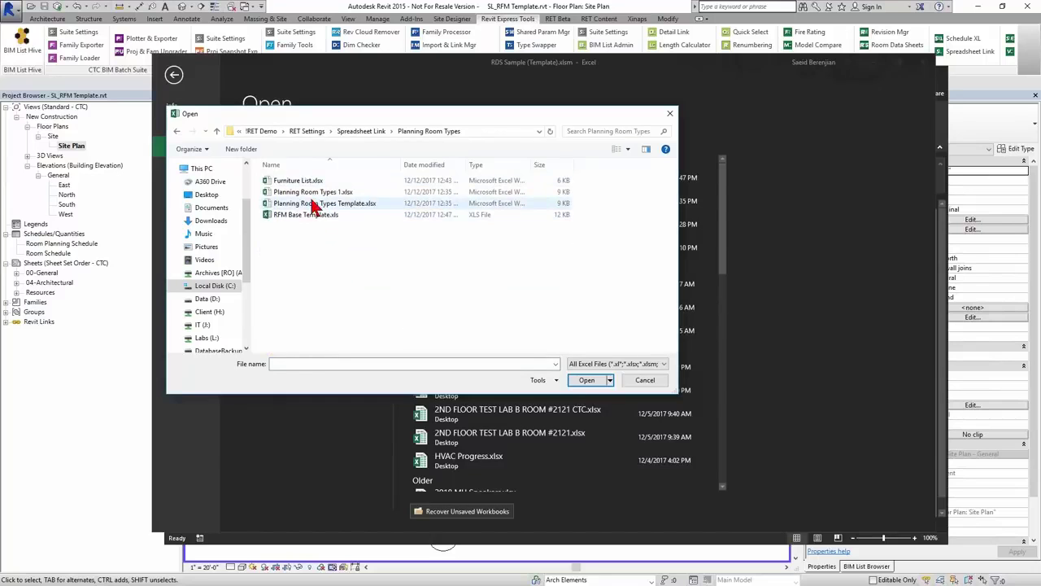
pyautogui.click(301, 183)
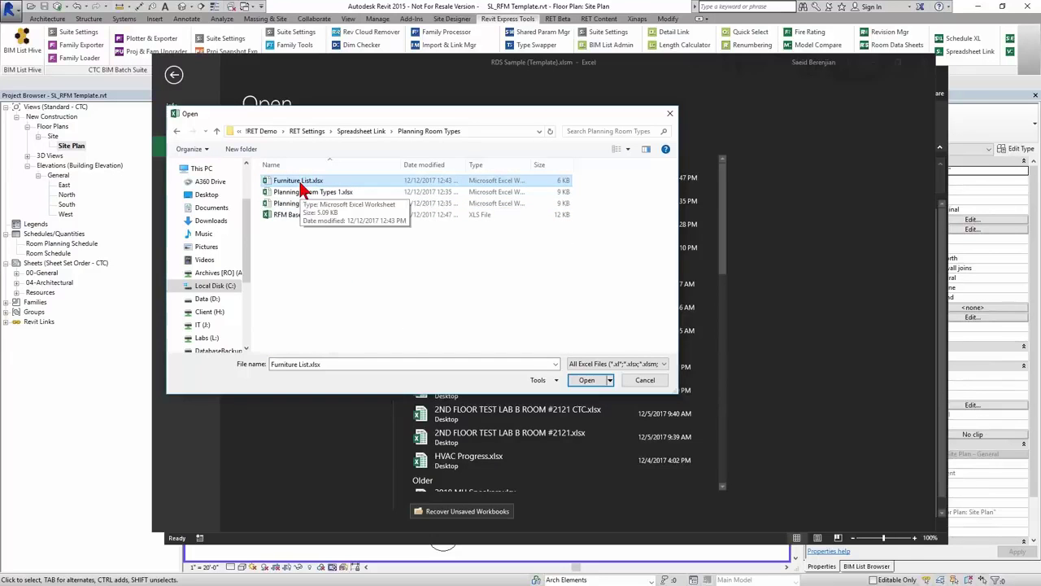
pyautogui.doubleClick(301, 182)
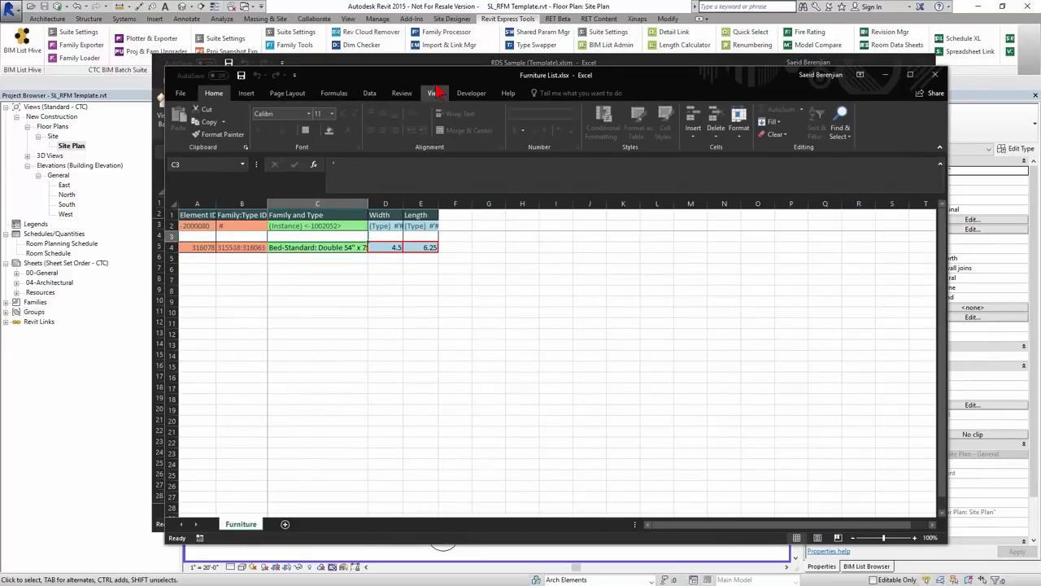
pyautogui.moveTo(432, 91); pyautogui.dragTo(683, 102)
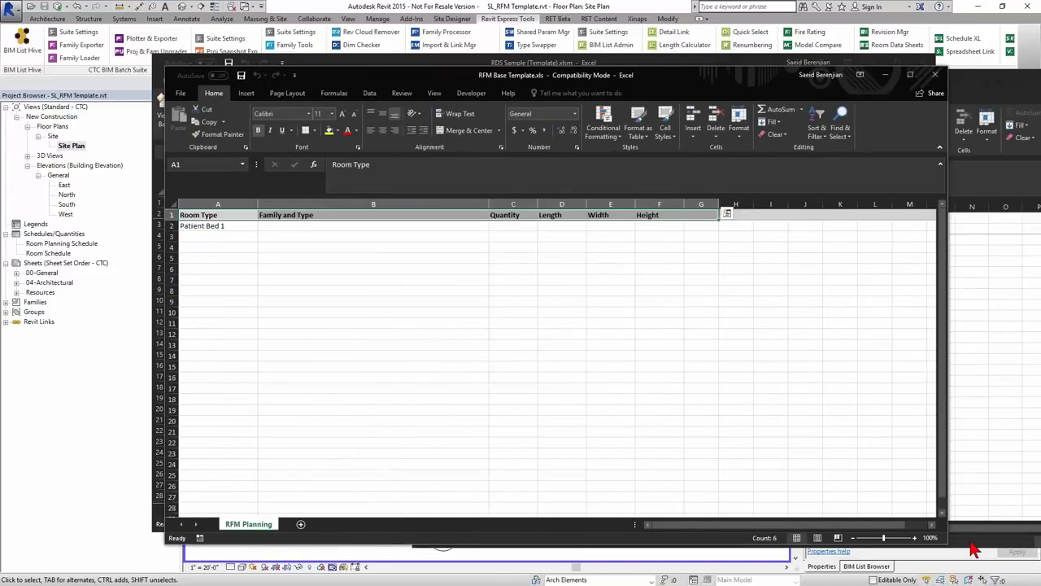
pyautogui.rightClick(259, 526)
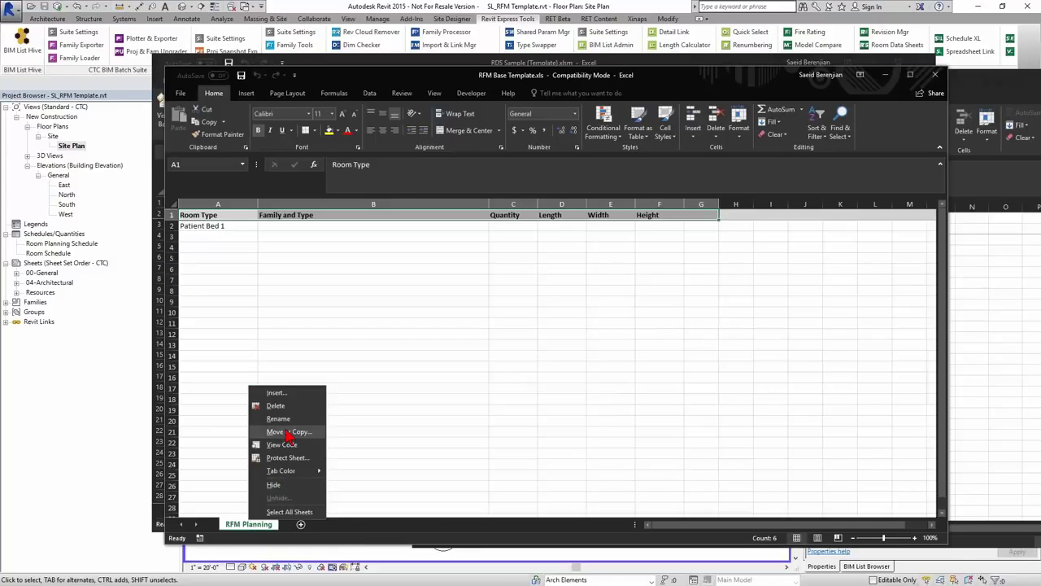
# - Move the RFM Planning sheet into Furniture List.xlsx, placed at the end
pyautogui.click(286, 433)
pyautogui.click(281, 389)
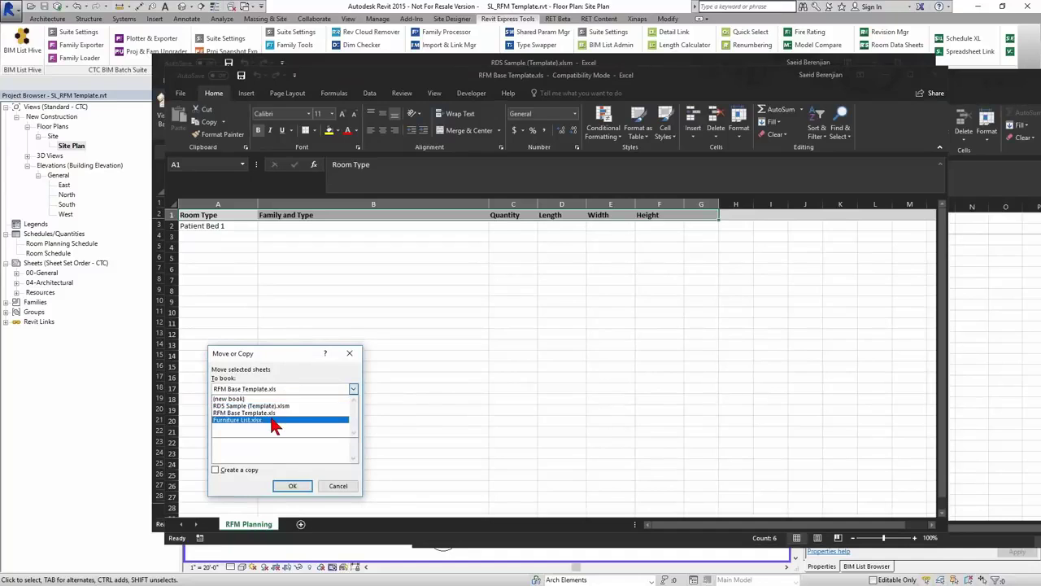
pyautogui.click(274, 421)
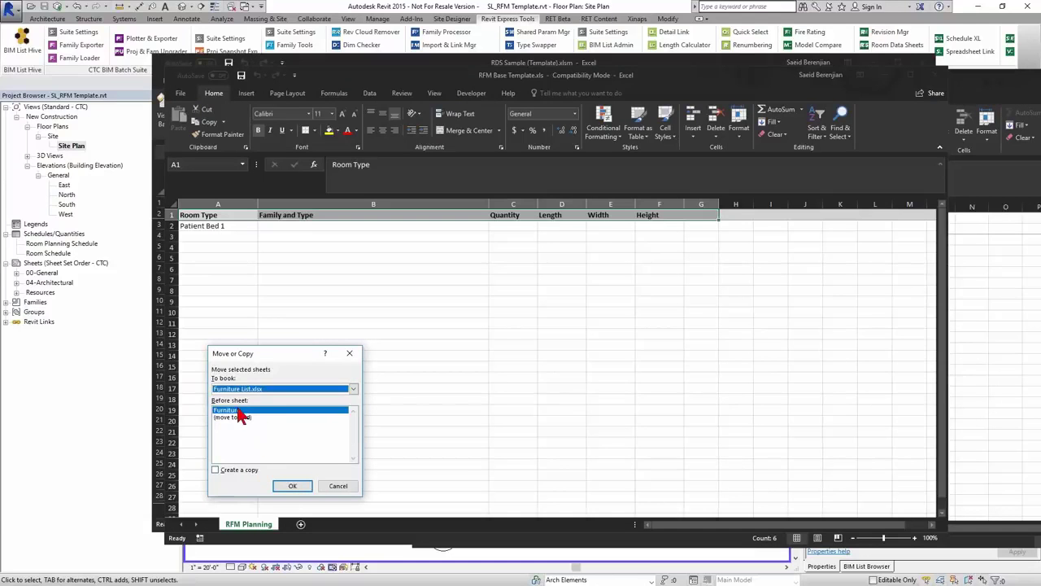
pyautogui.click(240, 417)
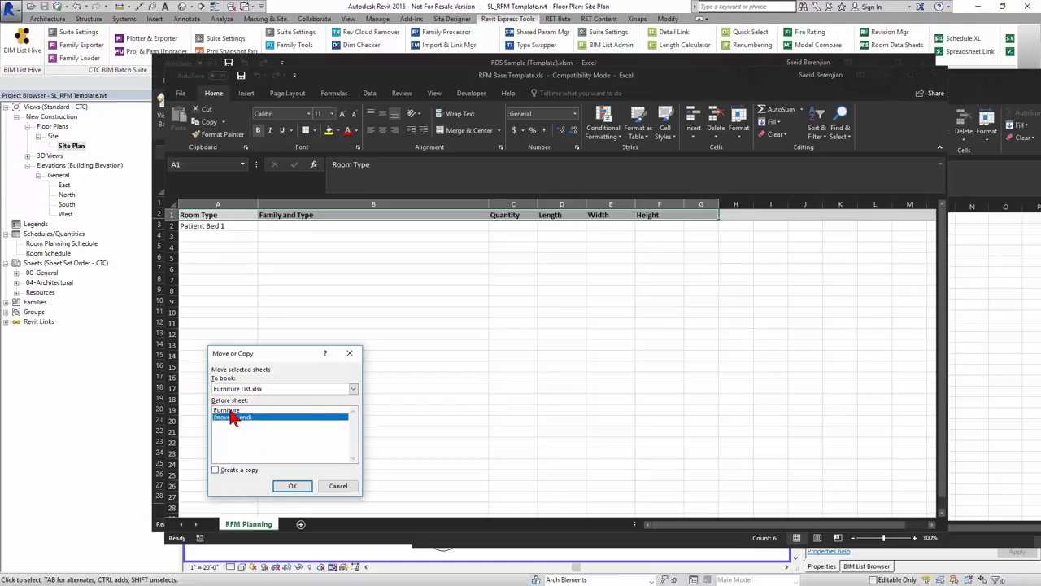
pyautogui.click(294, 488)
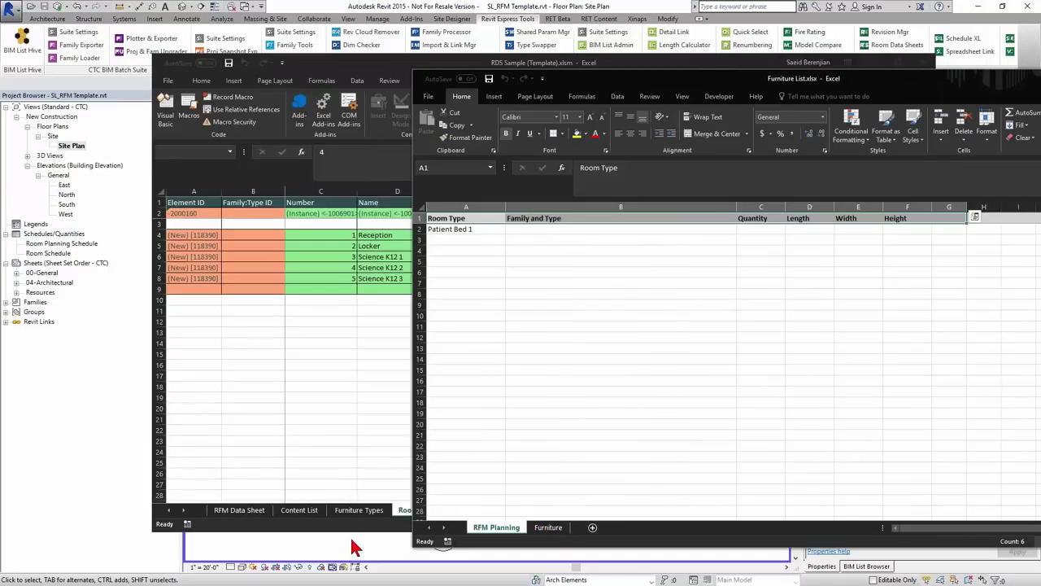
pyautogui.moveTo(767, 80); pyautogui.dragTo(569, 53)
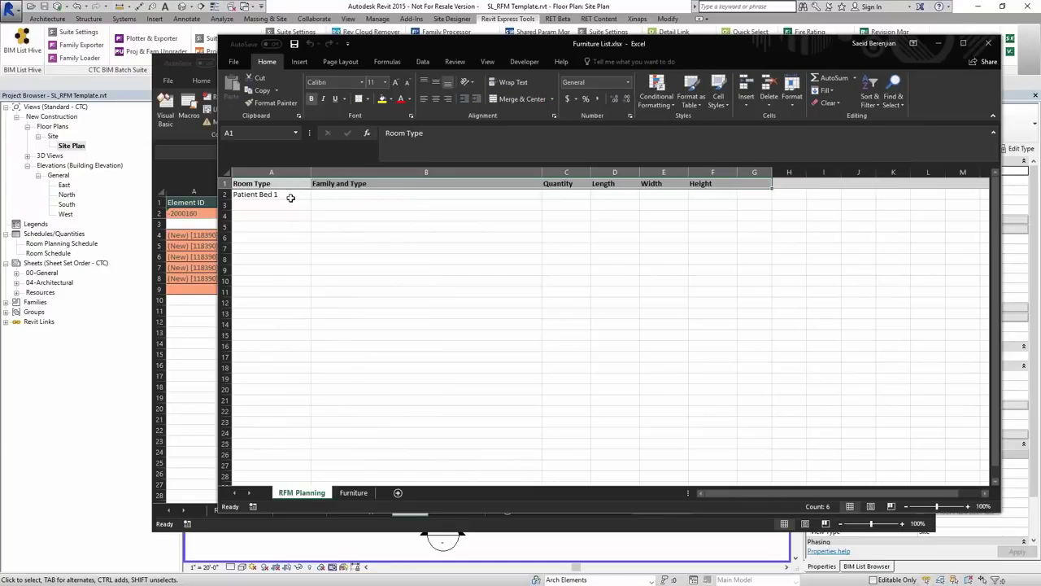
pyautogui.click(345, 196)
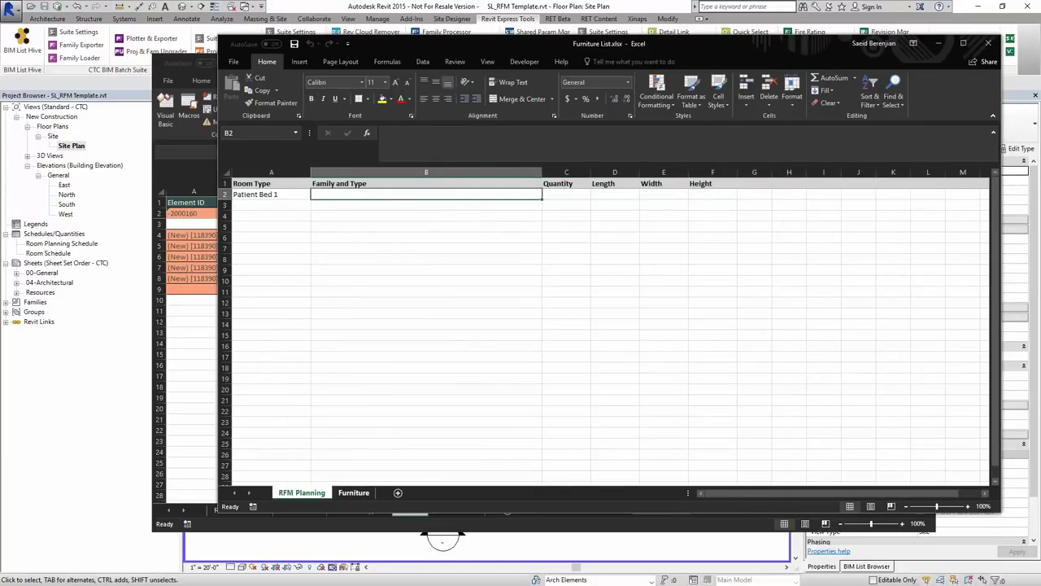
# - Copy the bed type from Furniture cell C4 into RFM Planning cell B2
pyautogui.click(358, 495)
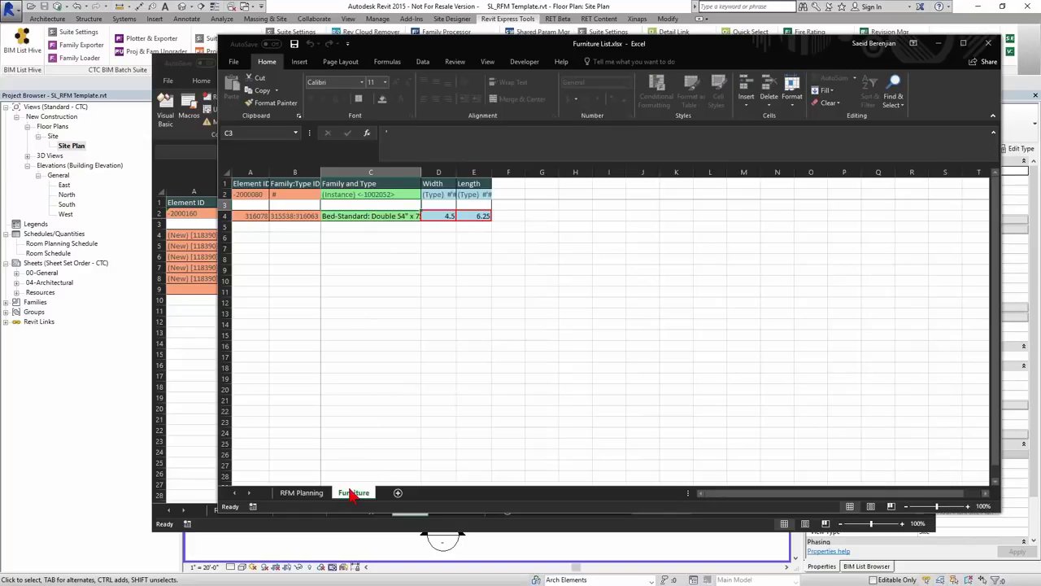
pyautogui.click(361, 214)
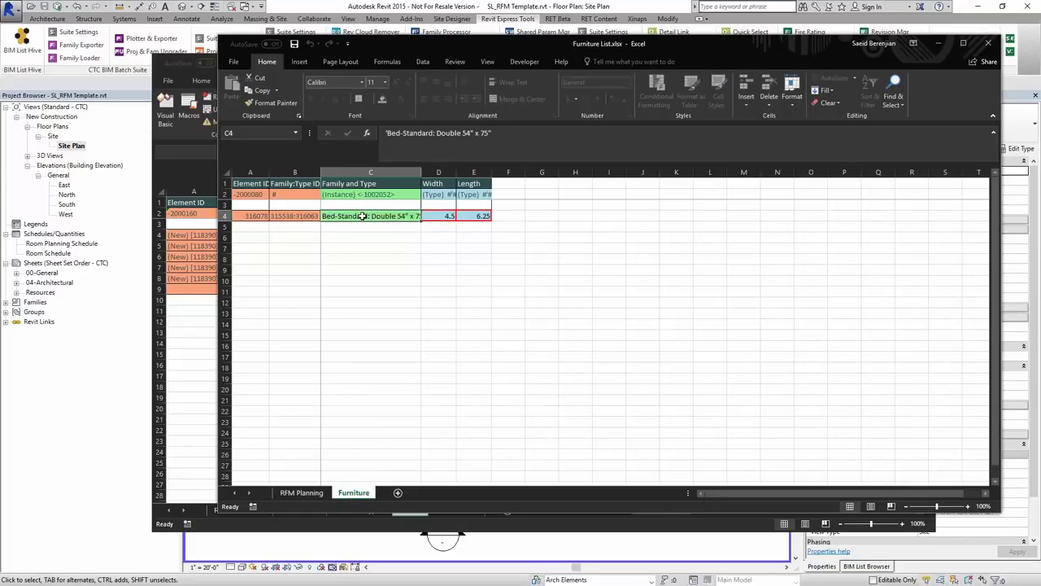
pyautogui.click(302, 492)
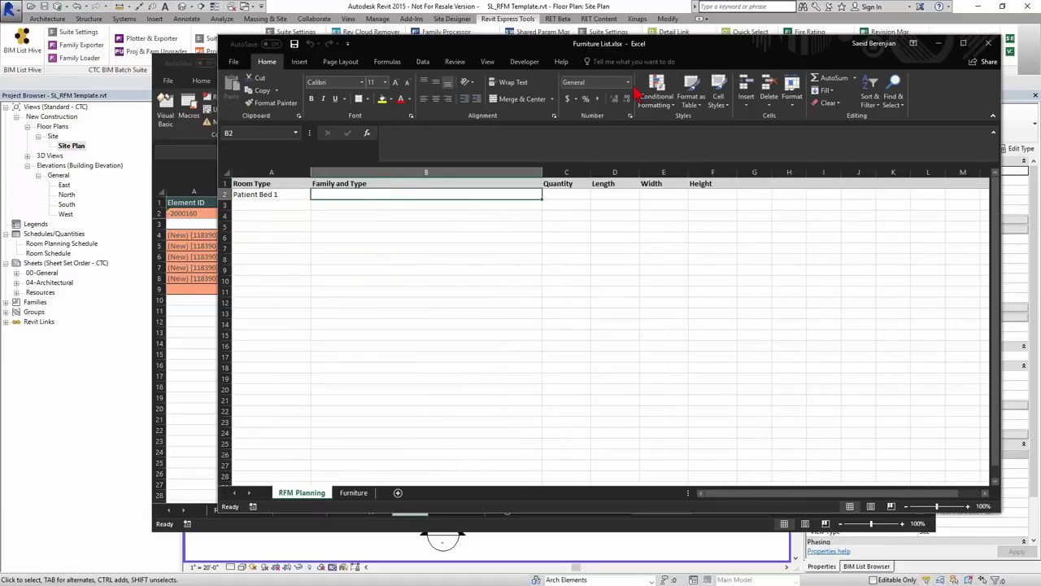
pyautogui.click(423, 62)
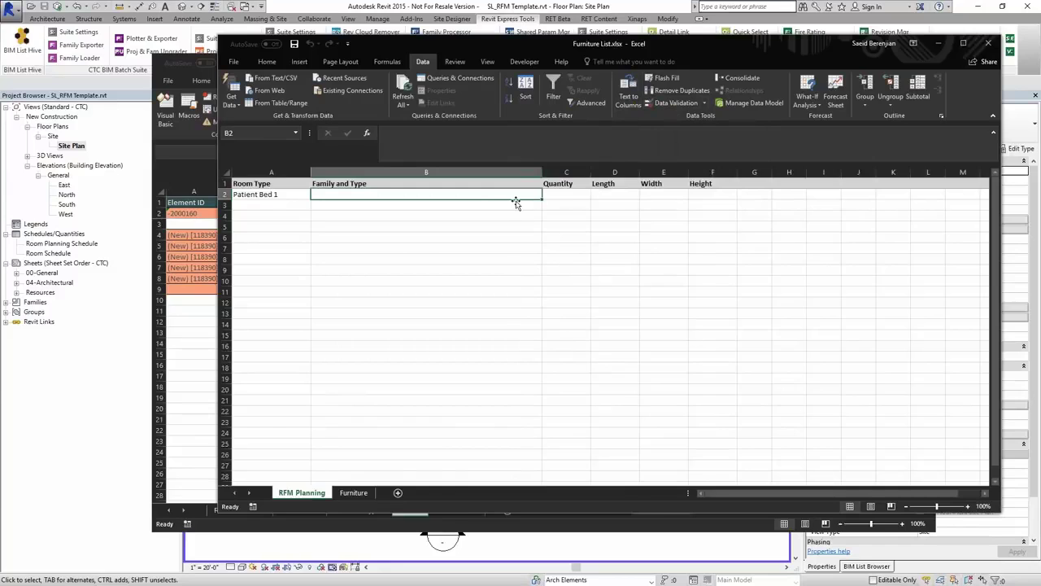
pyautogui.click(358, 493)
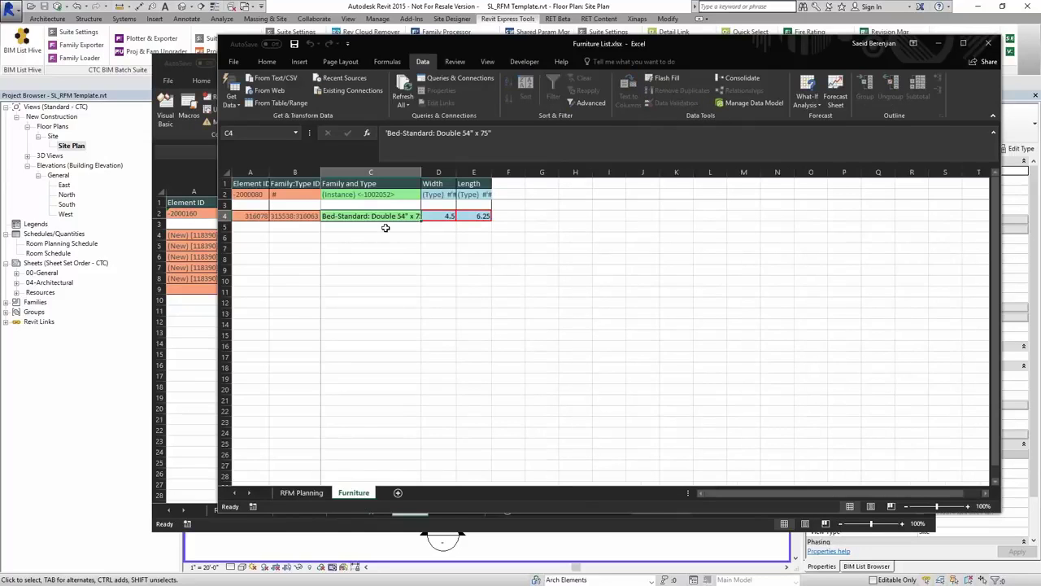
pyautogui.hotkey('ctrl', 'c')
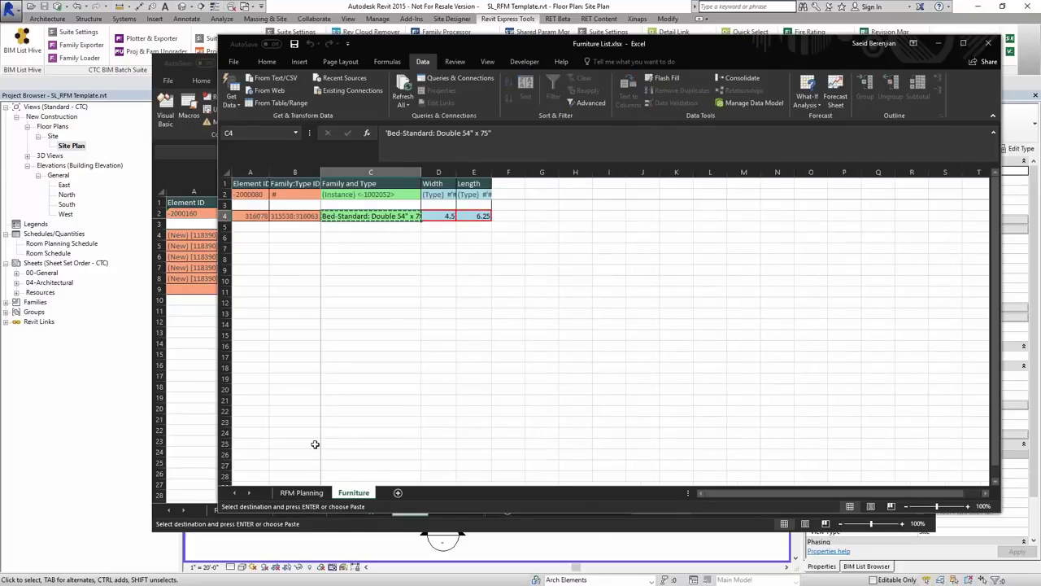
pyautogui.click(301, 493)
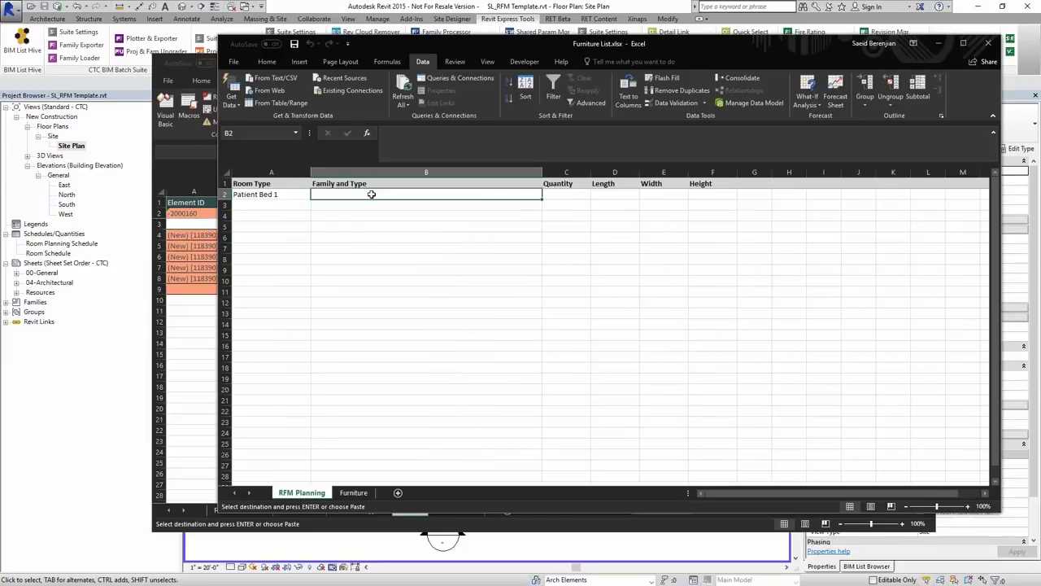
pyautogui.hotkey('ctrl', 'v')
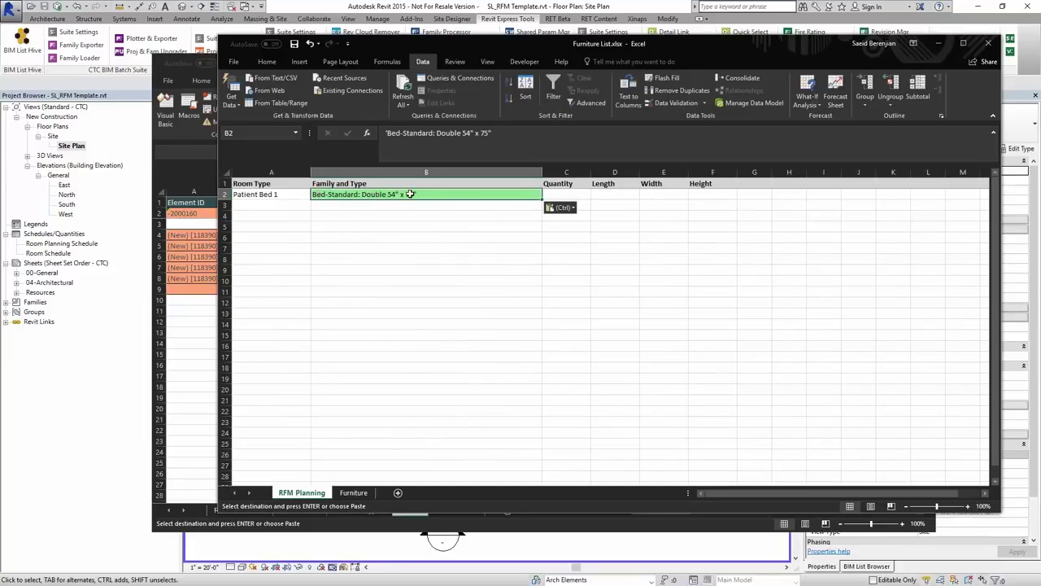
# - Enter quantity 1 in C2 and start the next room type in A3
pyautogui.click(614, 195)
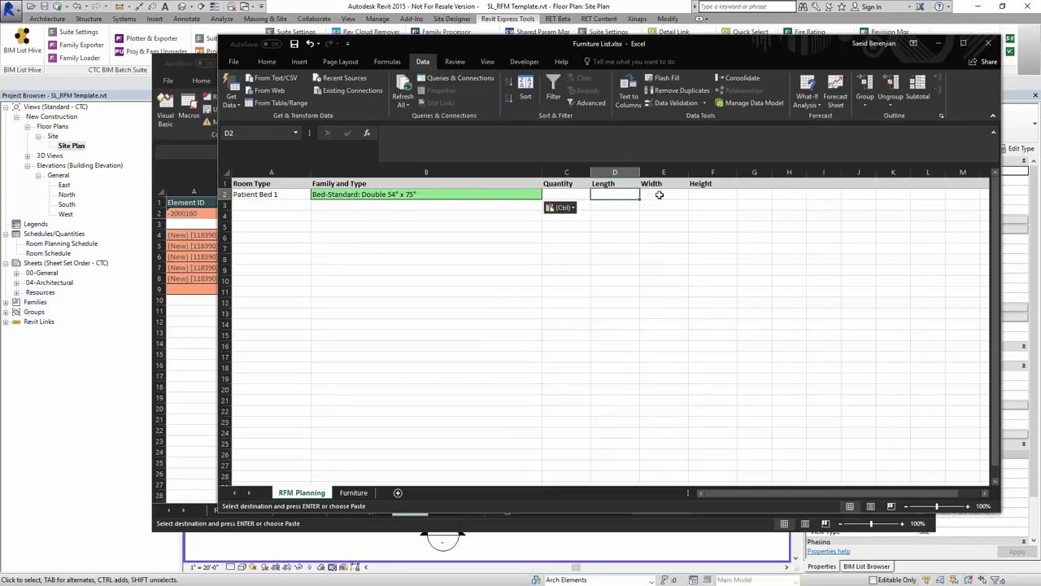
pyautogui.press('Right')
pyautogui.press('Right')
pyautogui.press('Left')
pyautogui.press('Left')
pyautogui.press('Left')
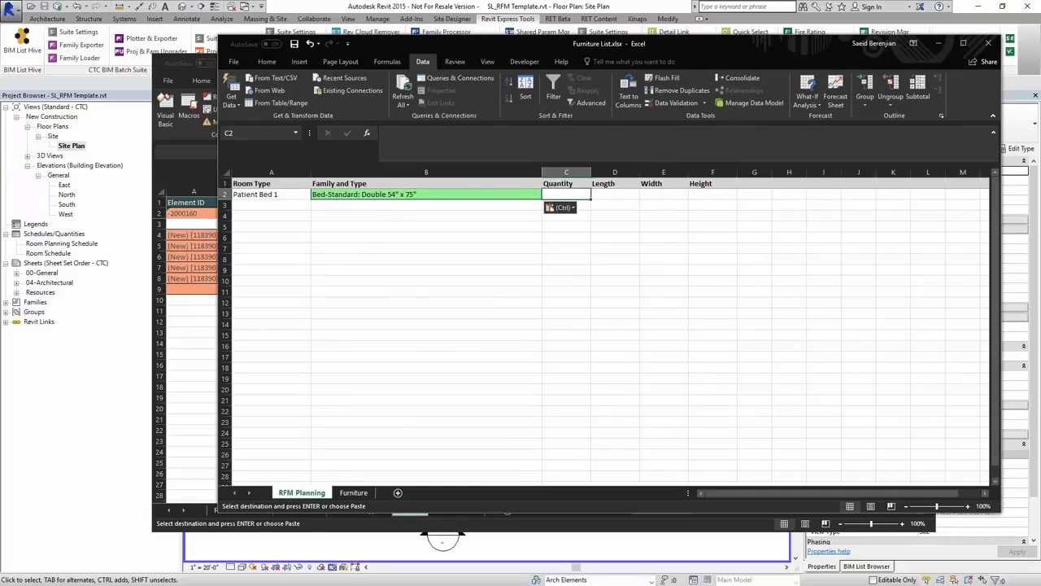
pyautogui.write('1')
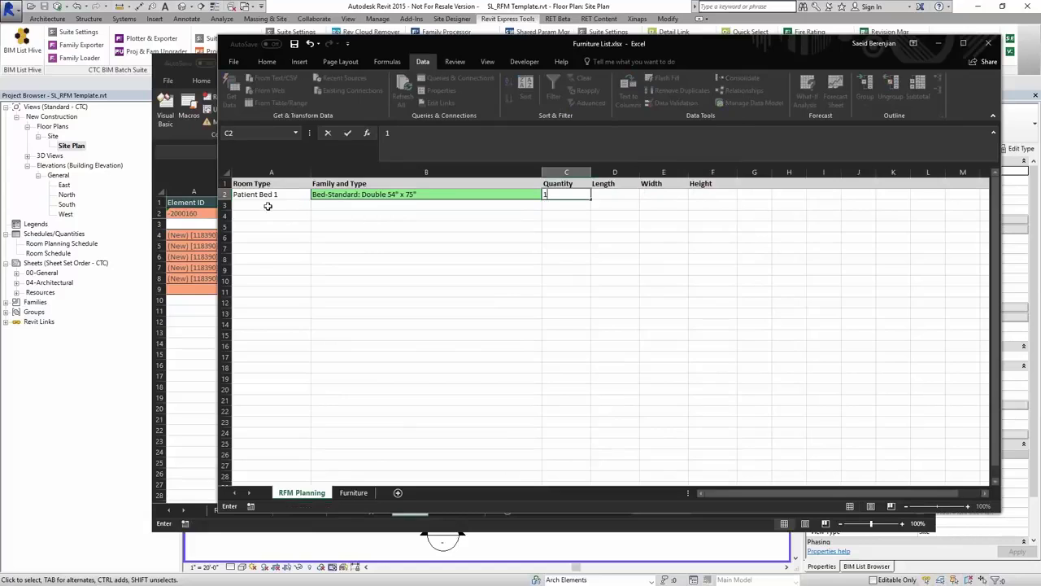
pyautogui.click(269, 206)
pyautogui.write('Patient Bed 2')
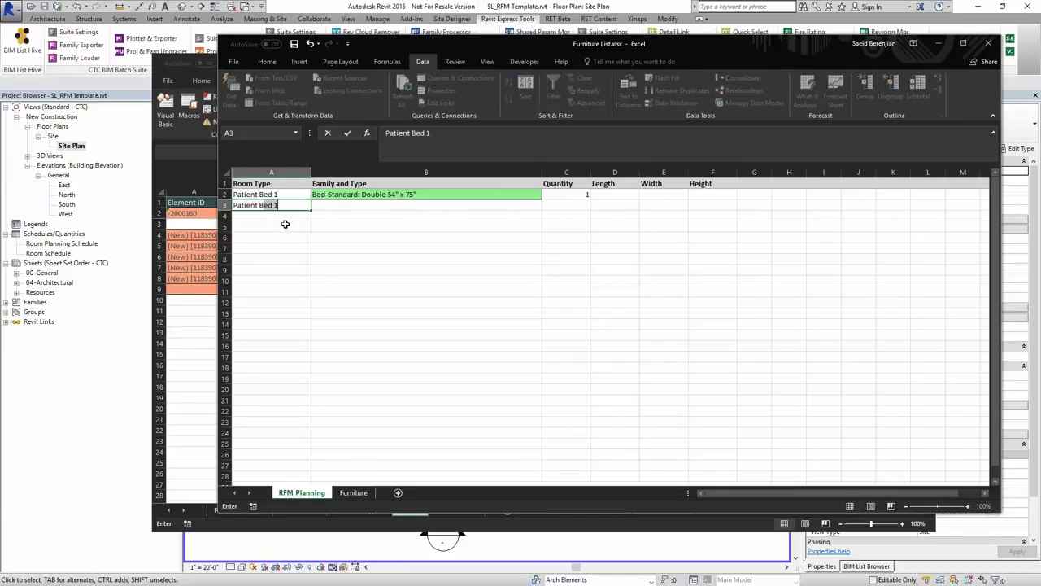
# - Copy the bed type into B3 and give Patient Bed 2 a quantity of 2
pyautogui.click(448, 196)
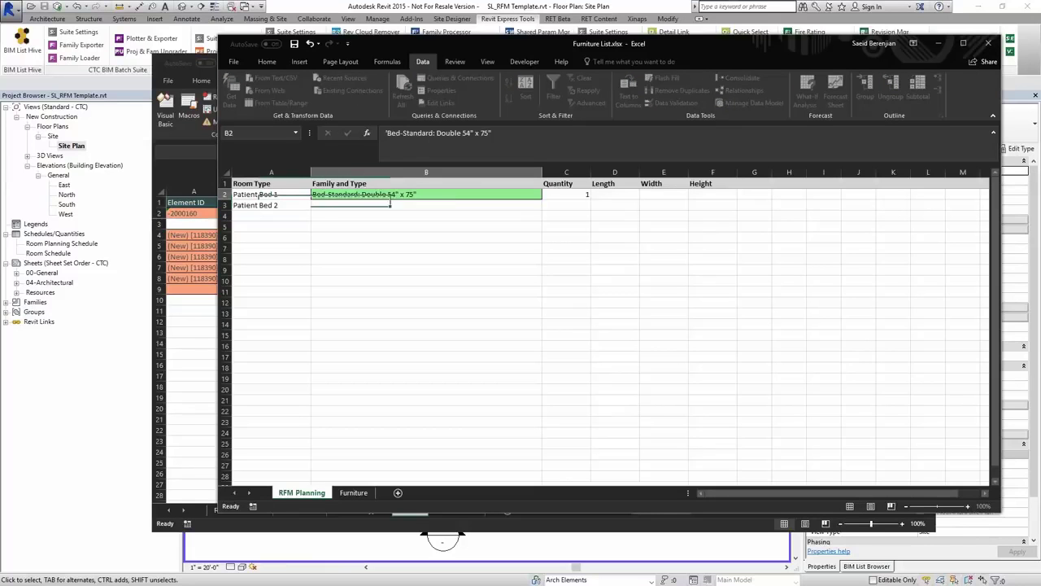
pyautogui.hotkey('ctrl', 'c')
pyautogui.click(449, 204)
pyautogui.hotkey('ctrl', 'v')
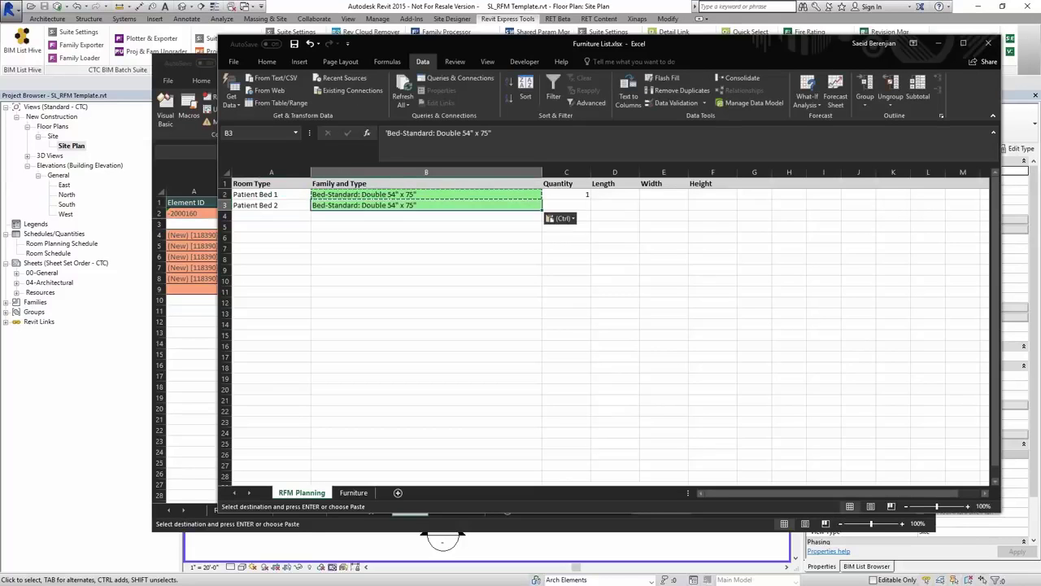
pyautogui.click(583, 207)
pyautogui.write('2')
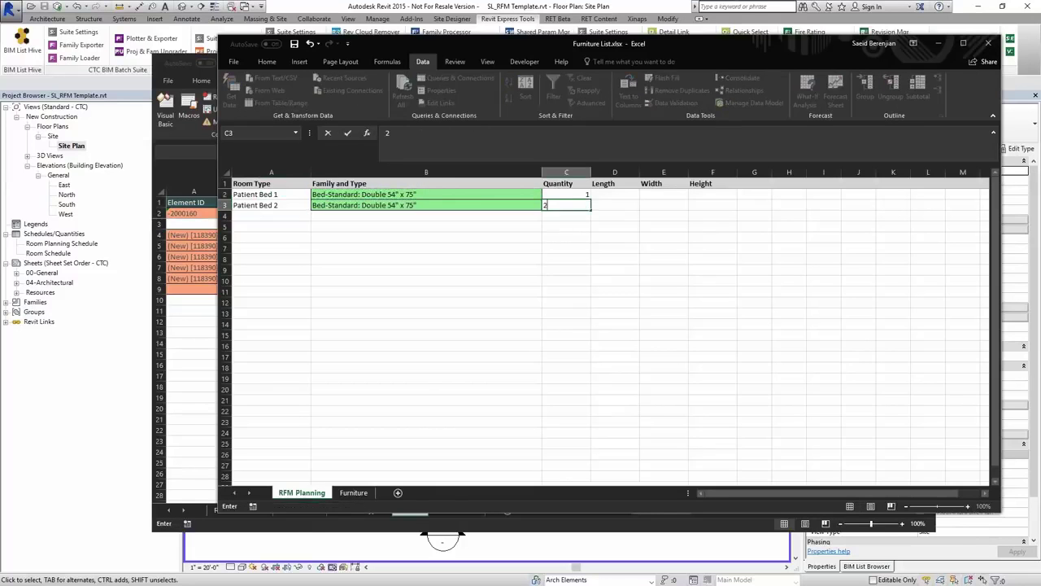
pyautogui.press('Return')
# - Copy Patient Bed 1 into A4 and begin entering Waste Basket in B4
pyautogui.click(279, 197)
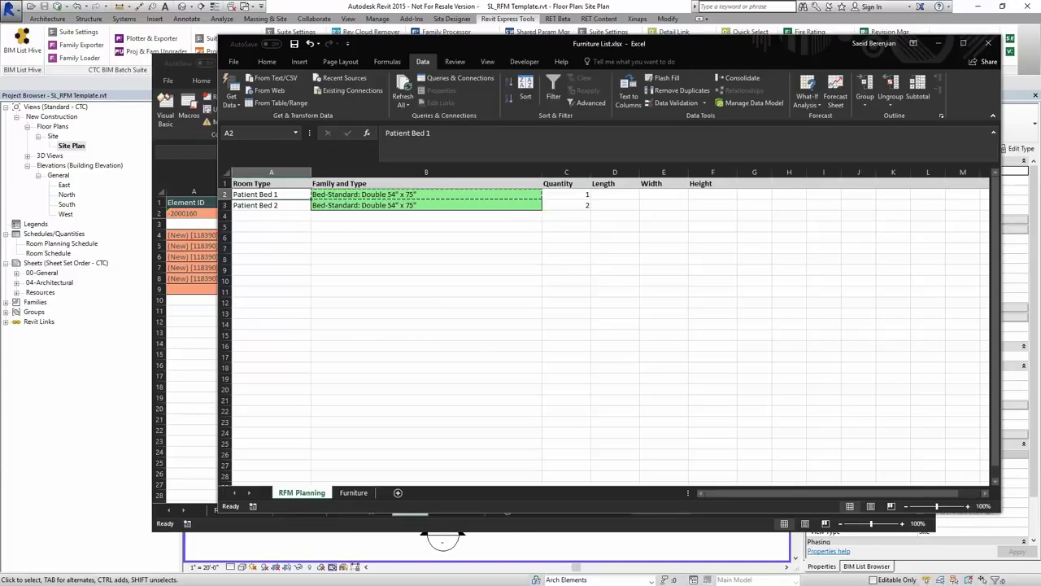
pyautogui.hotkey('ctrl', 'c')
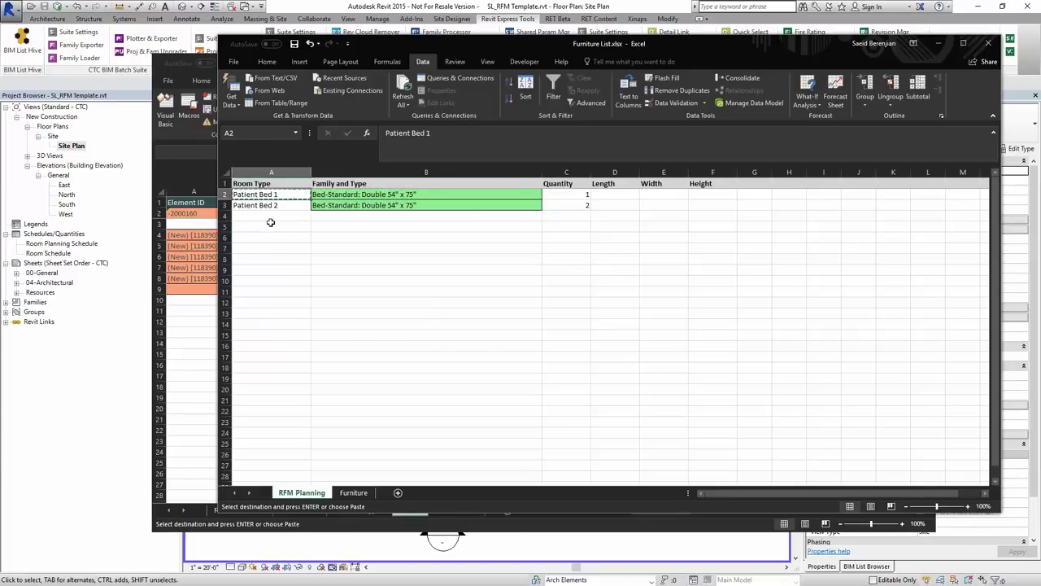
pyautogui.click(270, 224)
pyautogui.press('Up')
pyautogui.hotkey('ctrl', 'c')
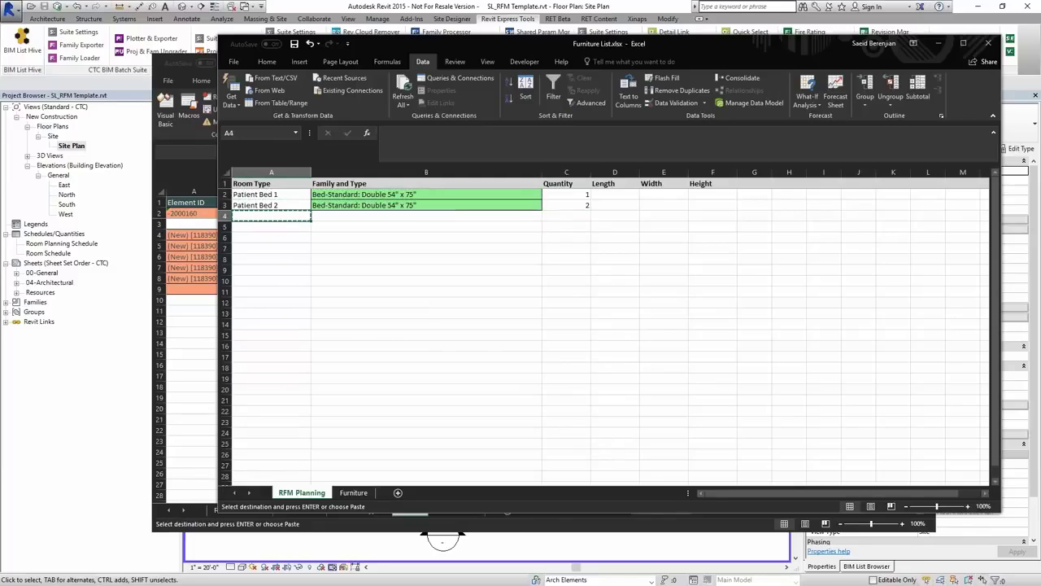
pyautogui.click(257, 195)
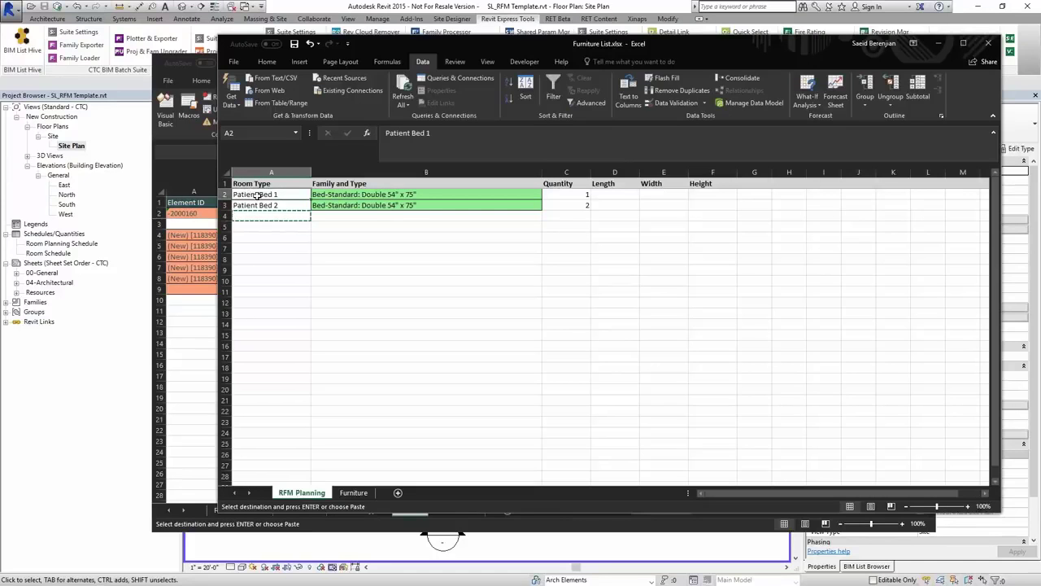
pyautogui.hotkey('ctrl', 'c')
pyautogui.click(271, 215)
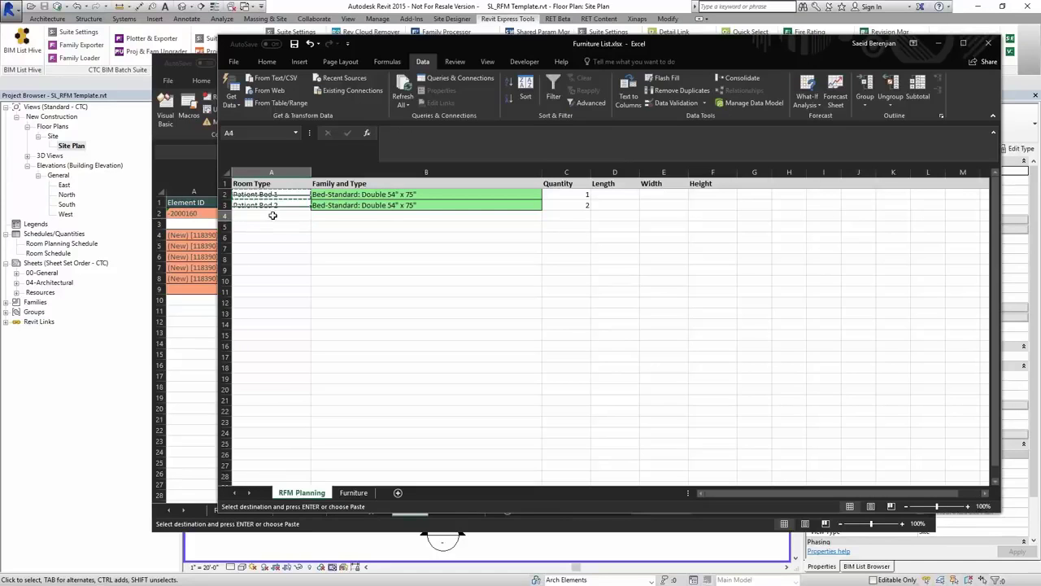
pyautogui.hotkey('ctrl', 'v')
pyautogui.click(362, 216)
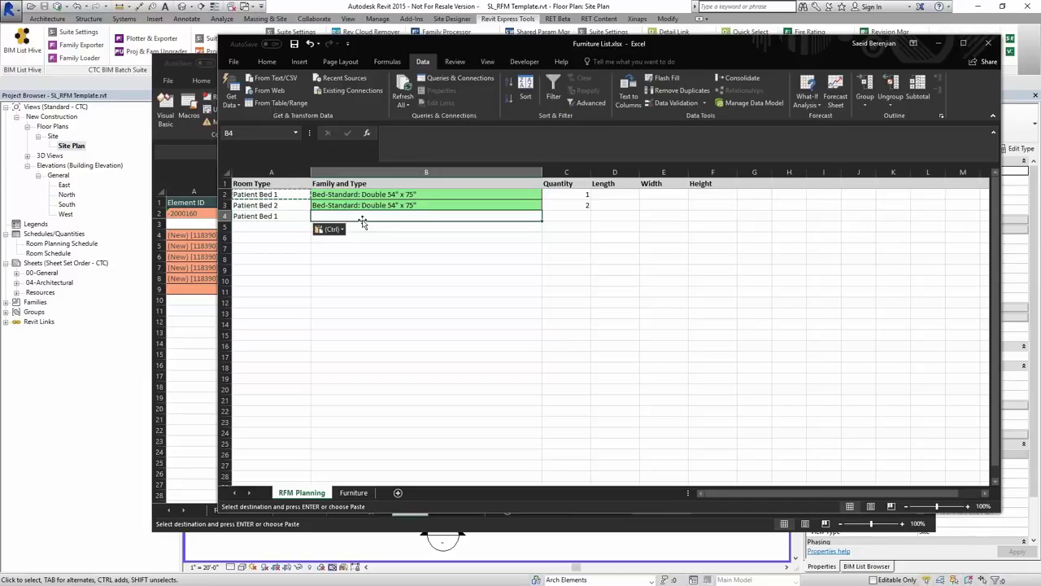
pyautogui.write('Waste Basket')
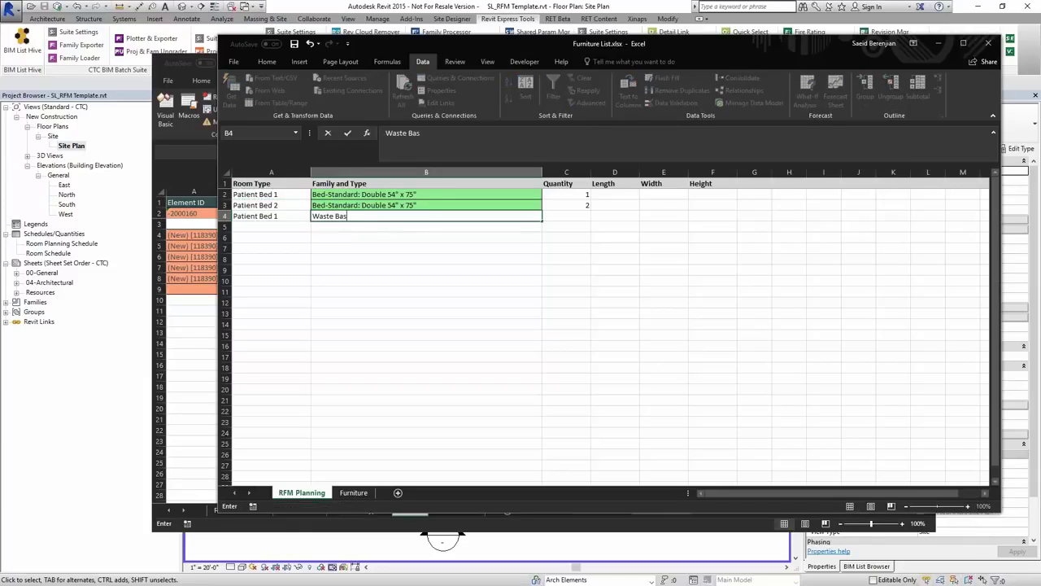
# - Give the Waste Basket quantity 1, length 24, width 12 and height 18
pyautogui.click(314, 218)
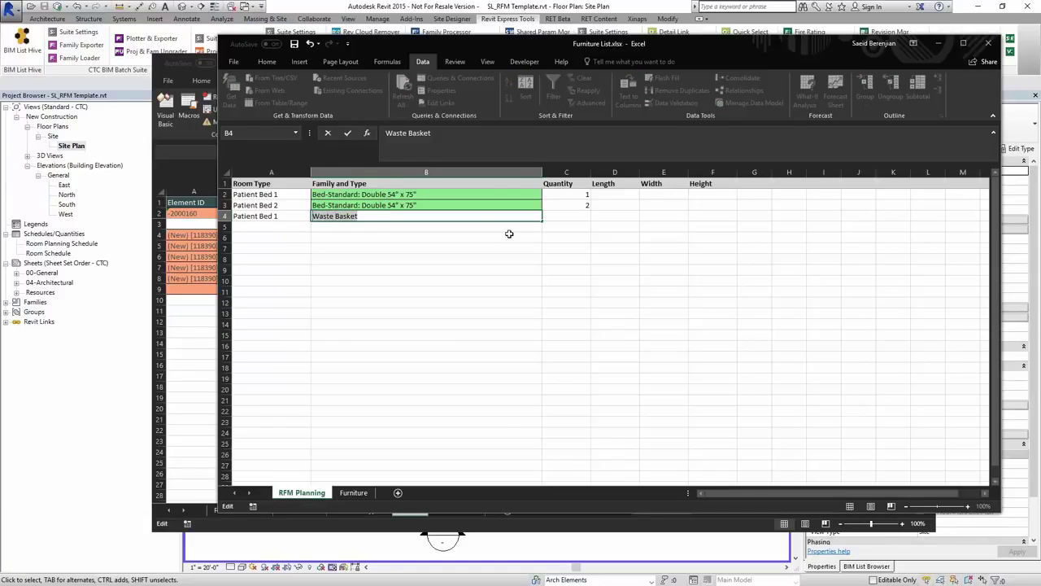
pyautogui.click(568, 215)
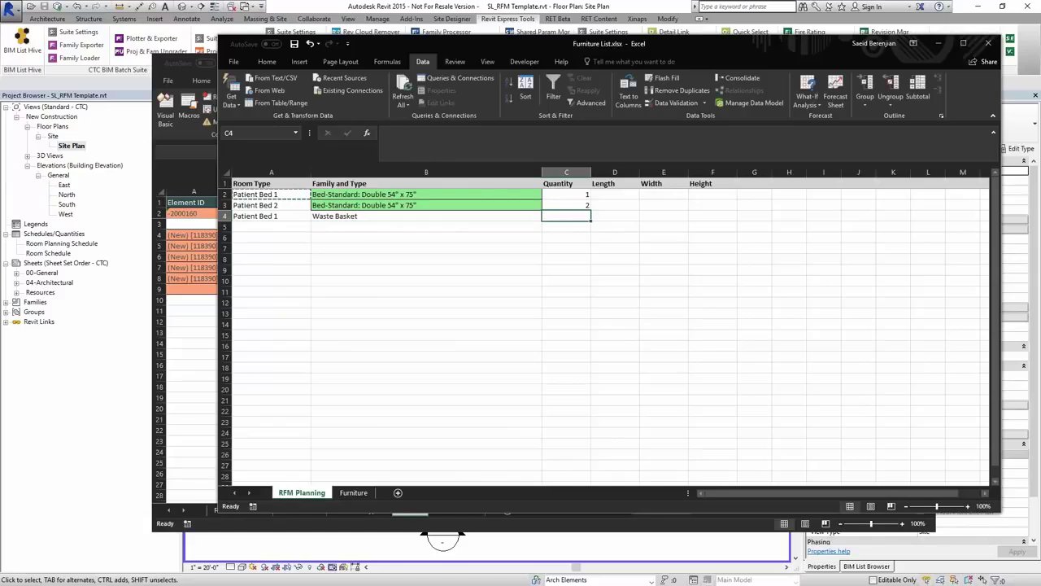
pyautogui.write('1')
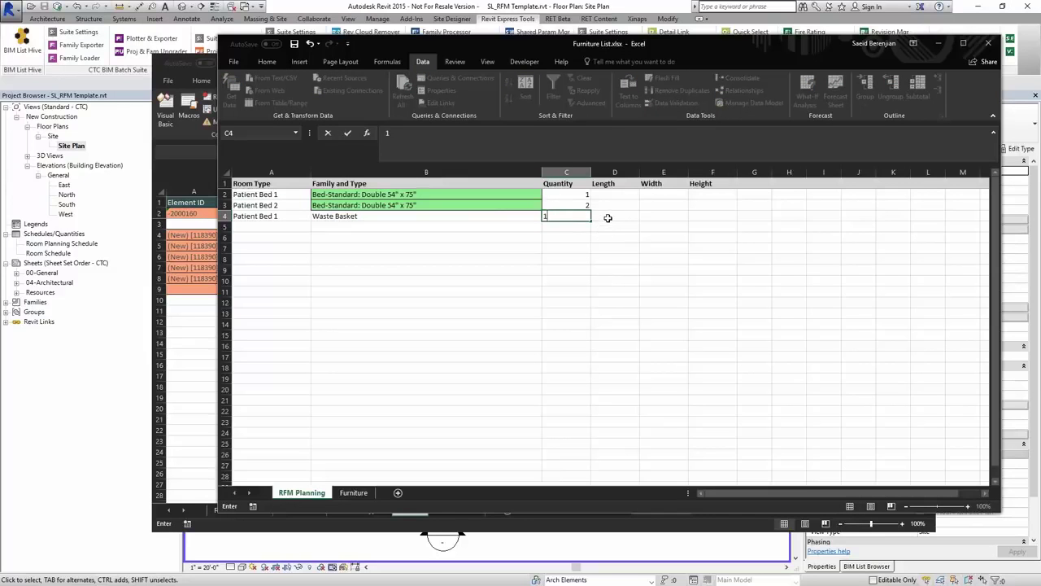
pyautogui.press('Tab')
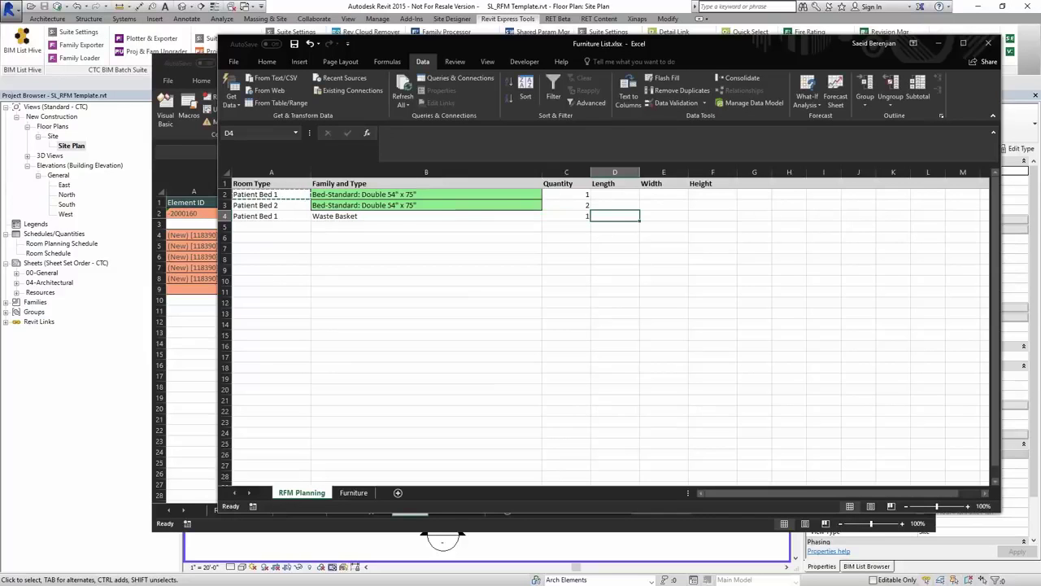
pyautogui.write('24')
pyautogui.press('Tab')
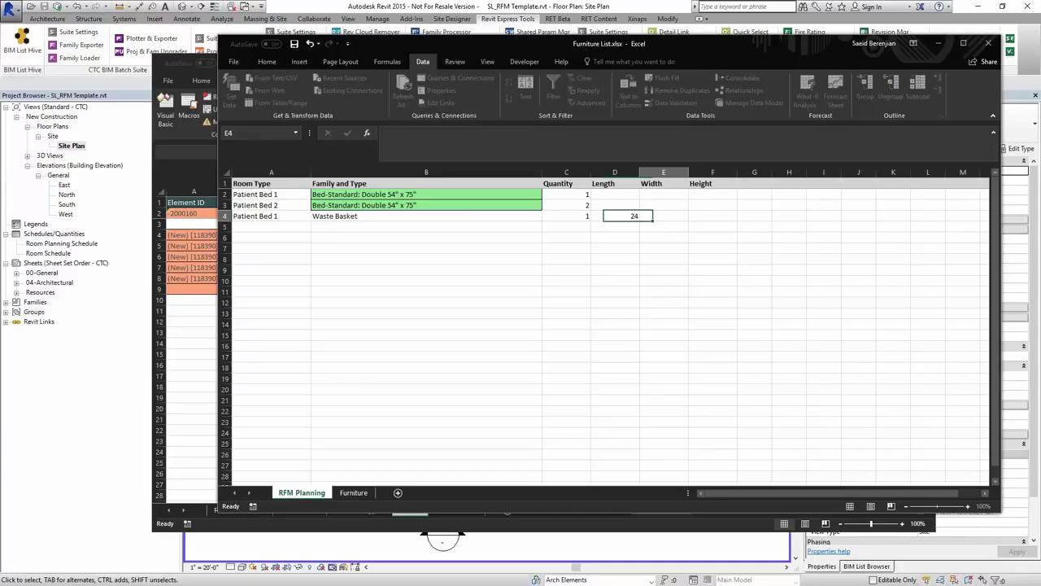
pyautogui.write('18')
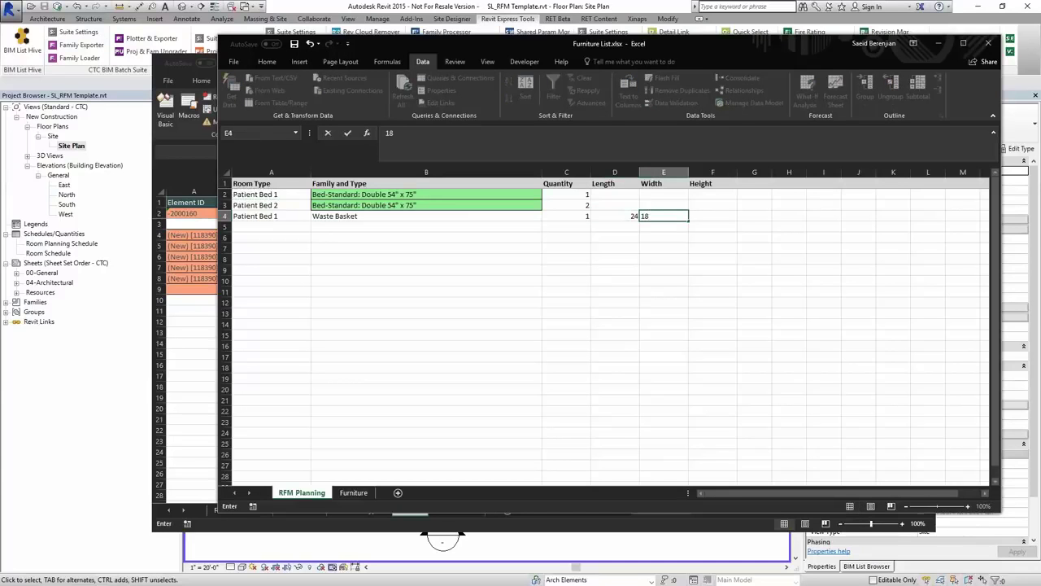
pyautogui.press('Tab')
pyautogui.write('18')
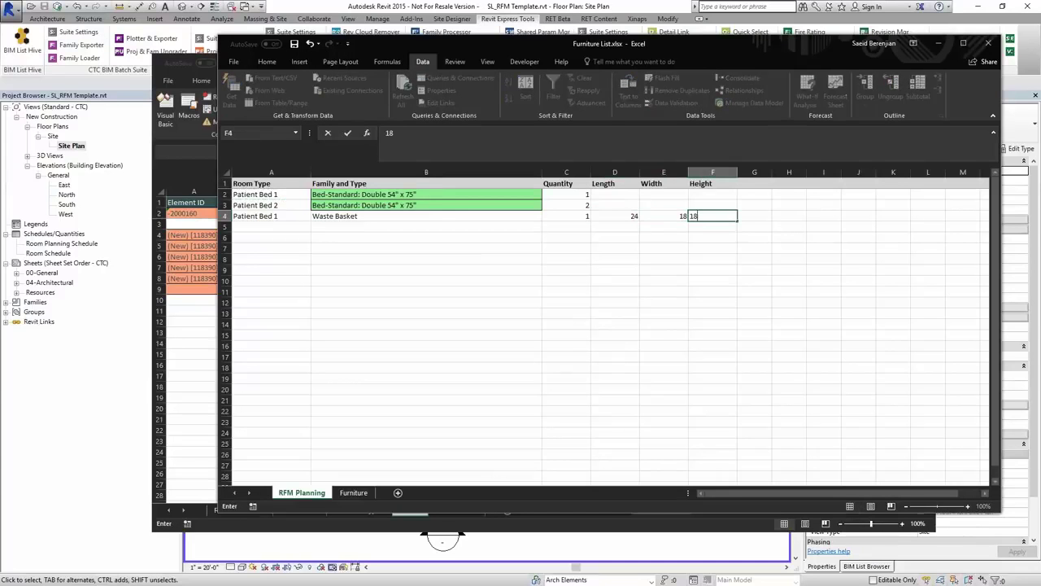
pyautogui.press('Left')
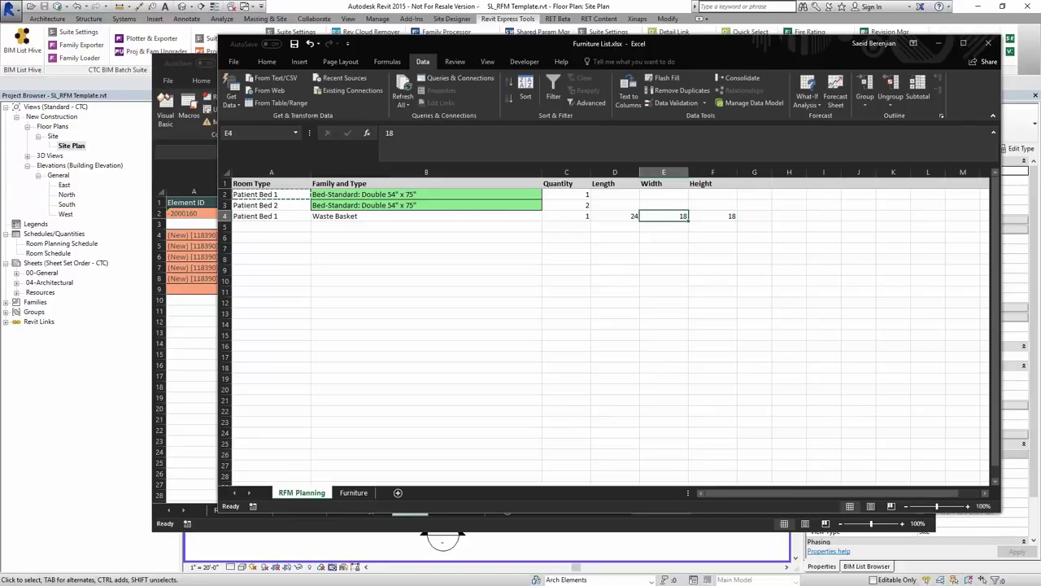
pyautogui.write('12')
pyautogui.press('Return')
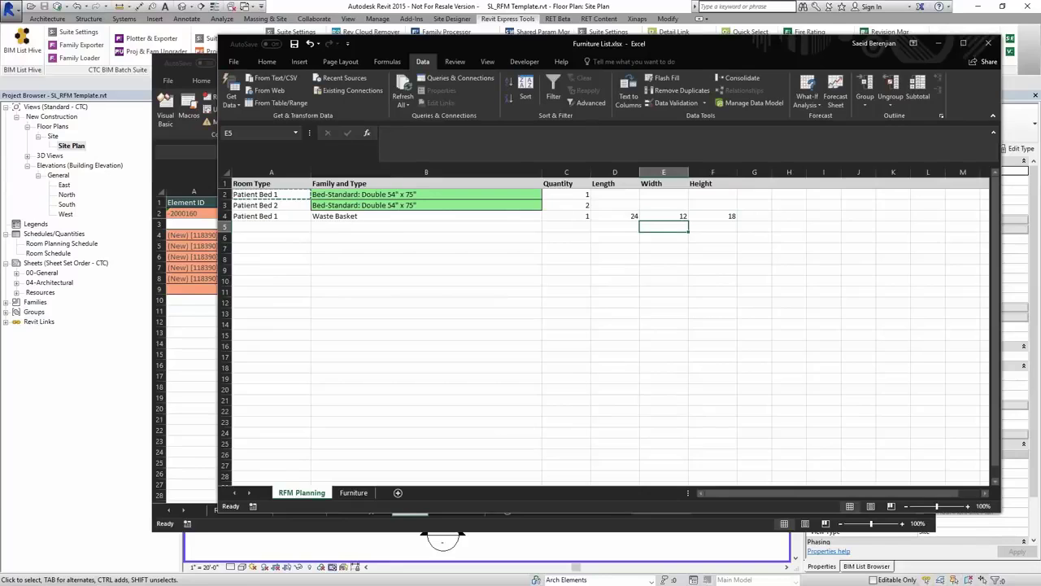
# - Review the Waste Basket row values and the bed type in B2
pyautogui.click(355, 216)
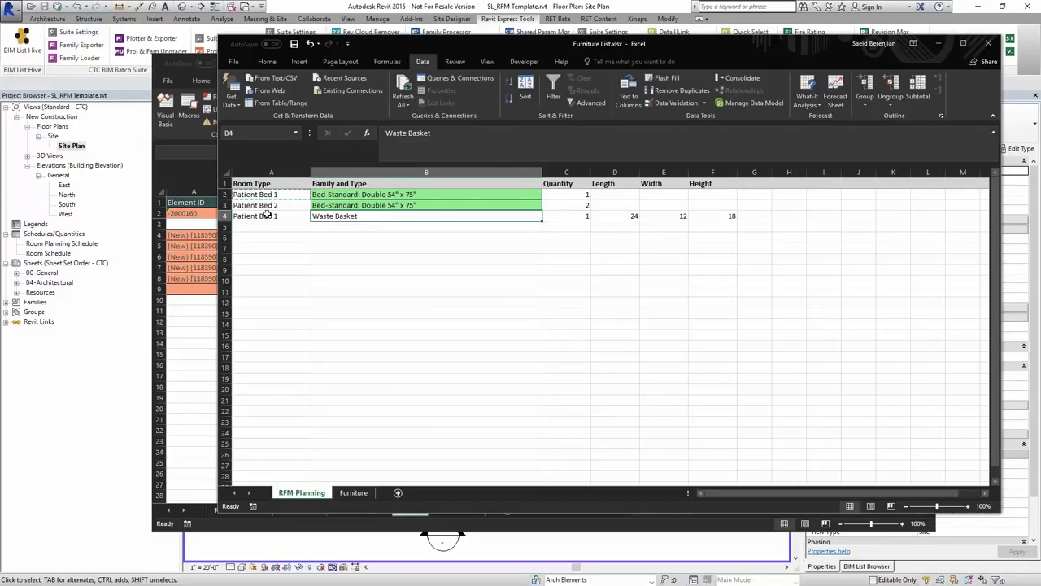
pyautogui.click(582, 215)
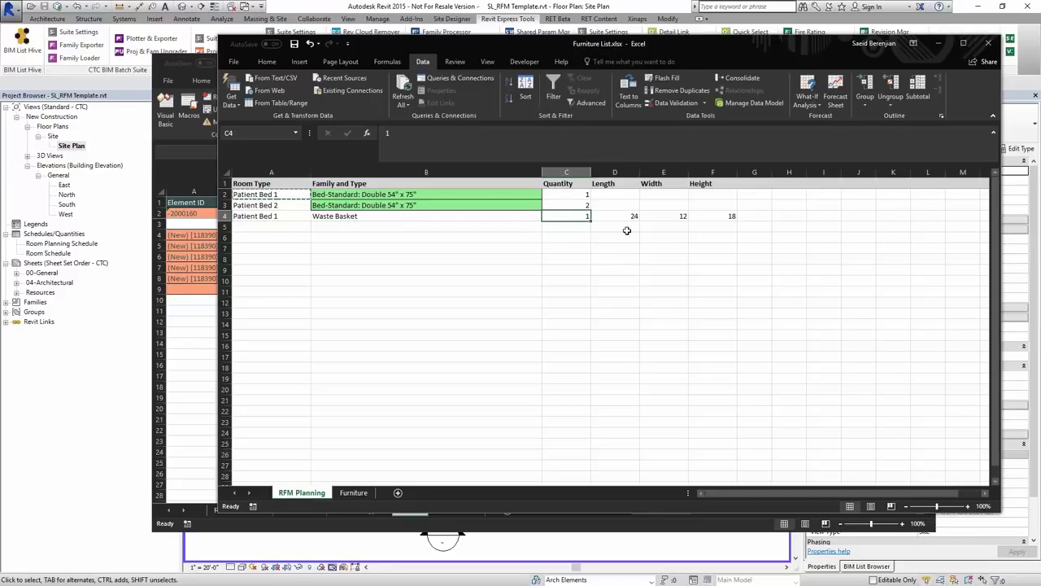
pyautogui.moveTo(628, 218); pyautogui.dragTo(726, 216)
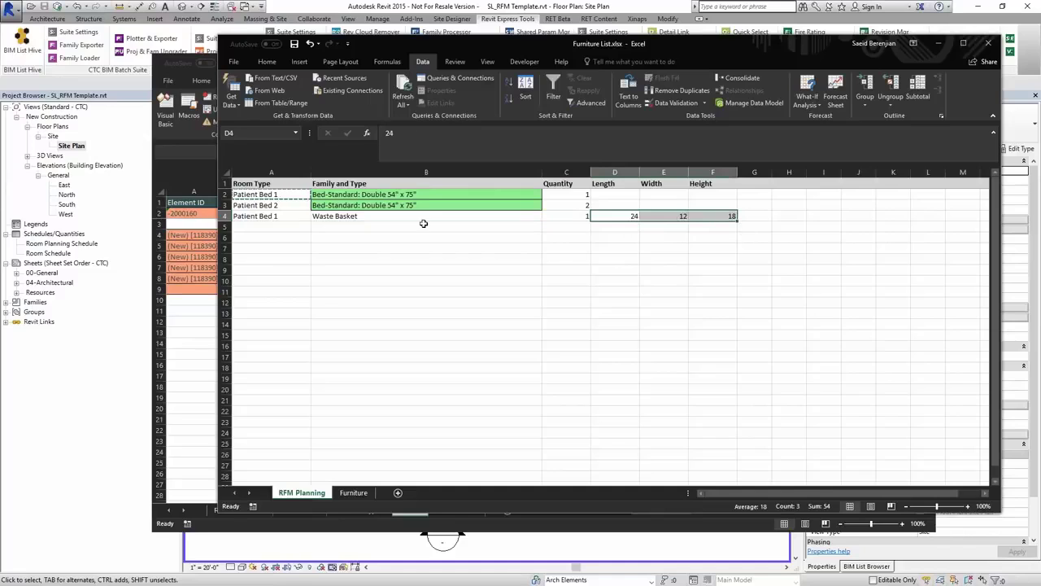
pyautogui.click(391, 193)
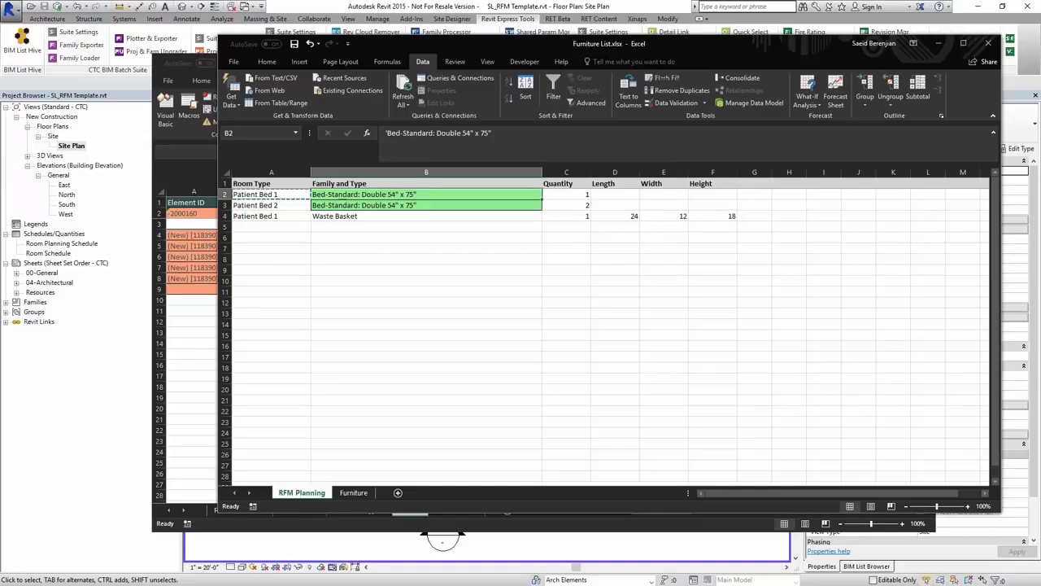
pyautogui.click(373, 215)
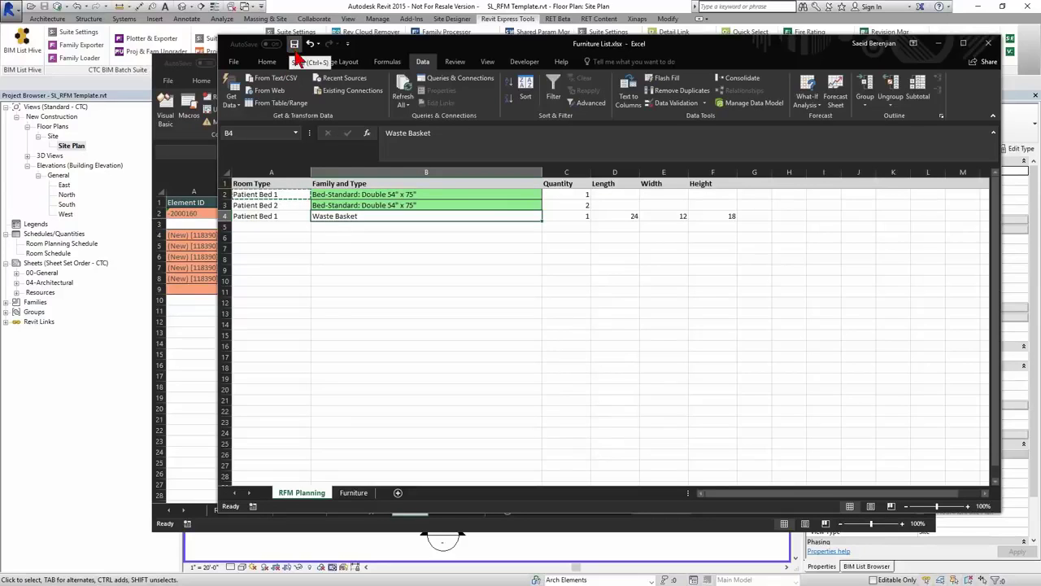
pyautogui.moveTo(397, 45); pyautogui.dragTo(470, 50)
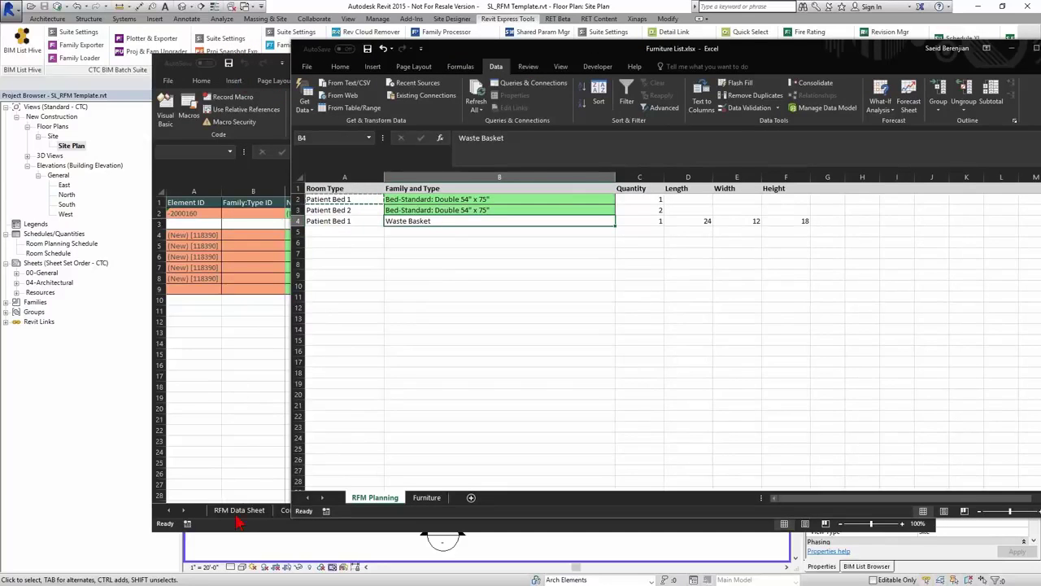
pyautogui.click(251, 292)
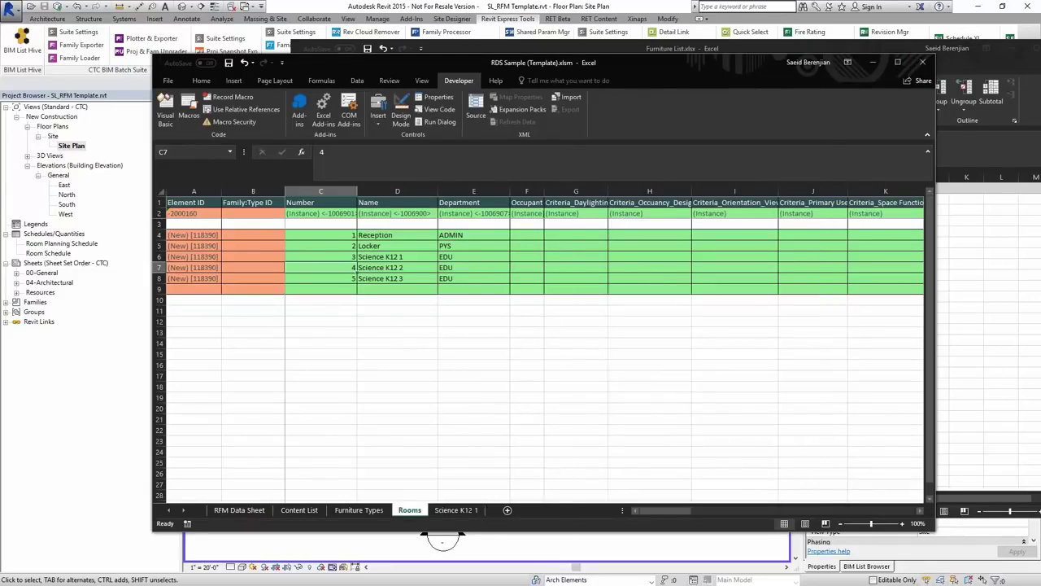
pyautogui.click(872, 62)
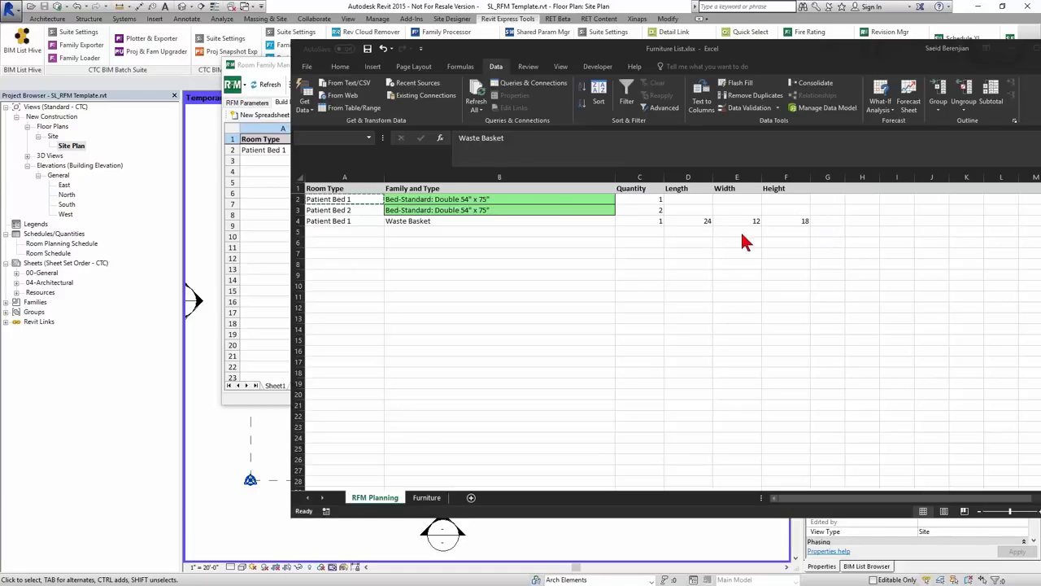
# - Save the workbook, then save it again as Planning Room Types 2.xlsx
pyautogui.click(367, 49)
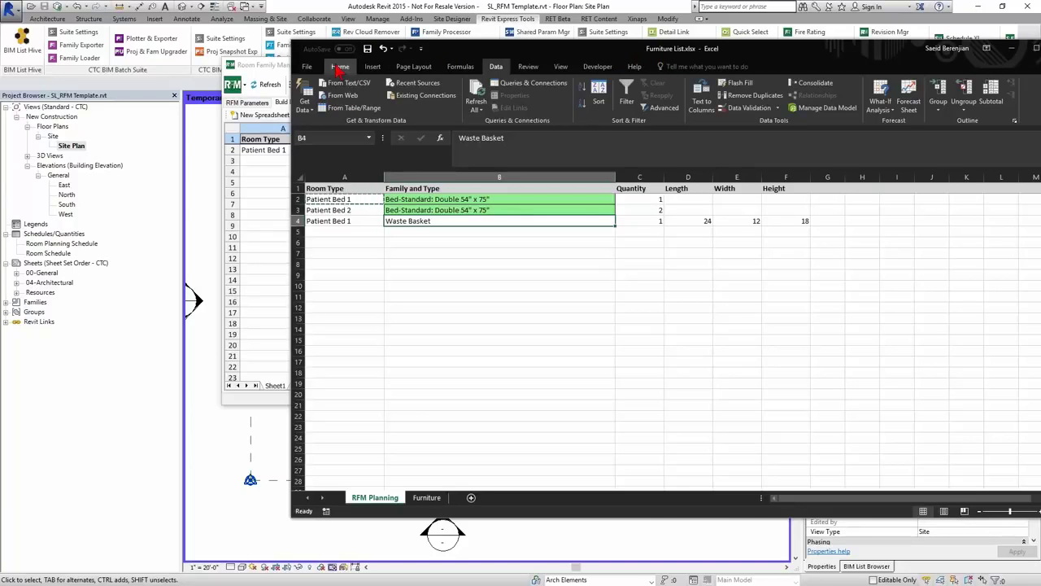
pyautogui.click(307, 67)
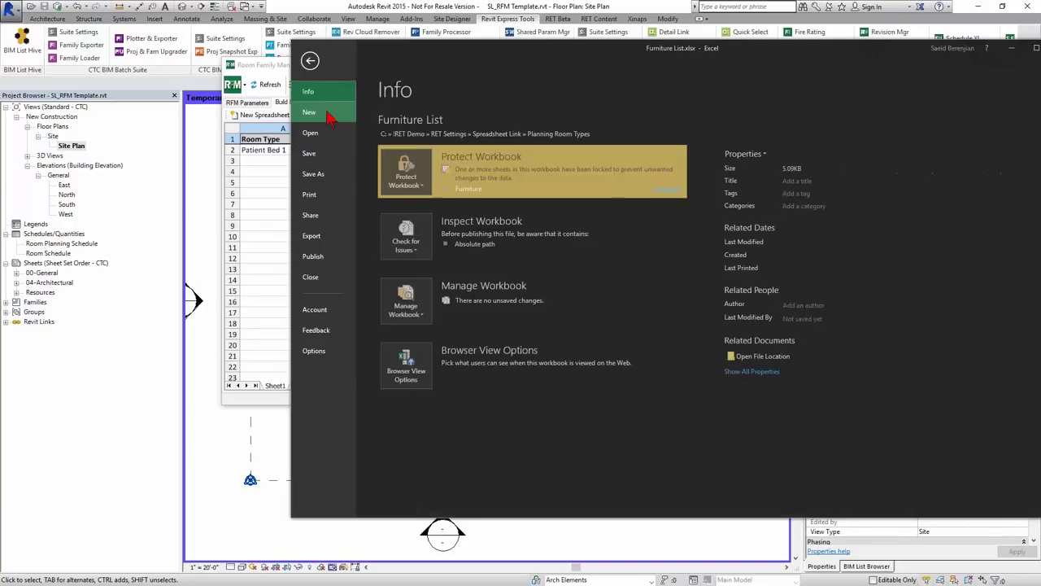
pyautogui.click(322, 184)
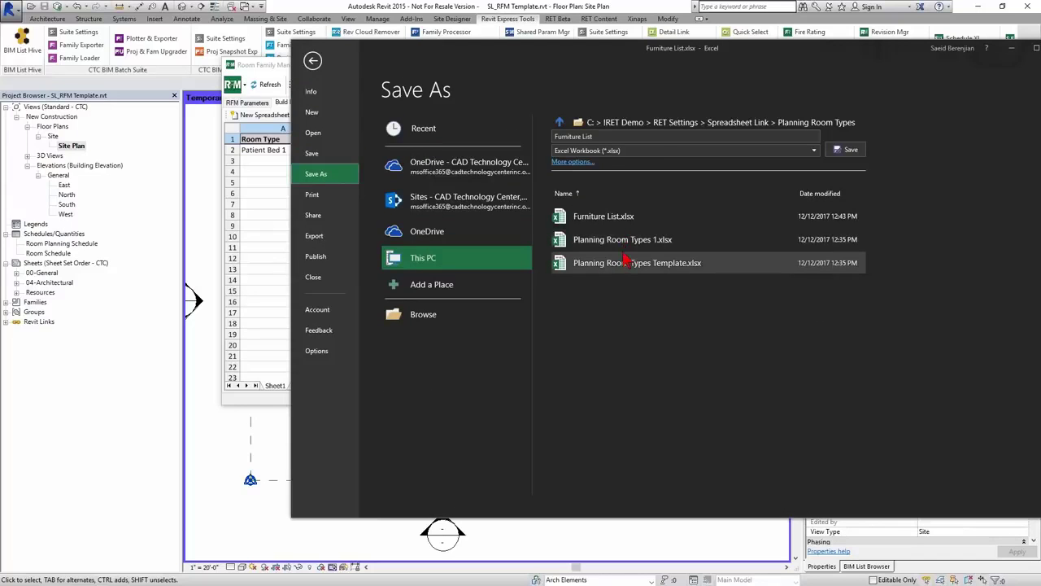
pyautogui.click(613, 137)
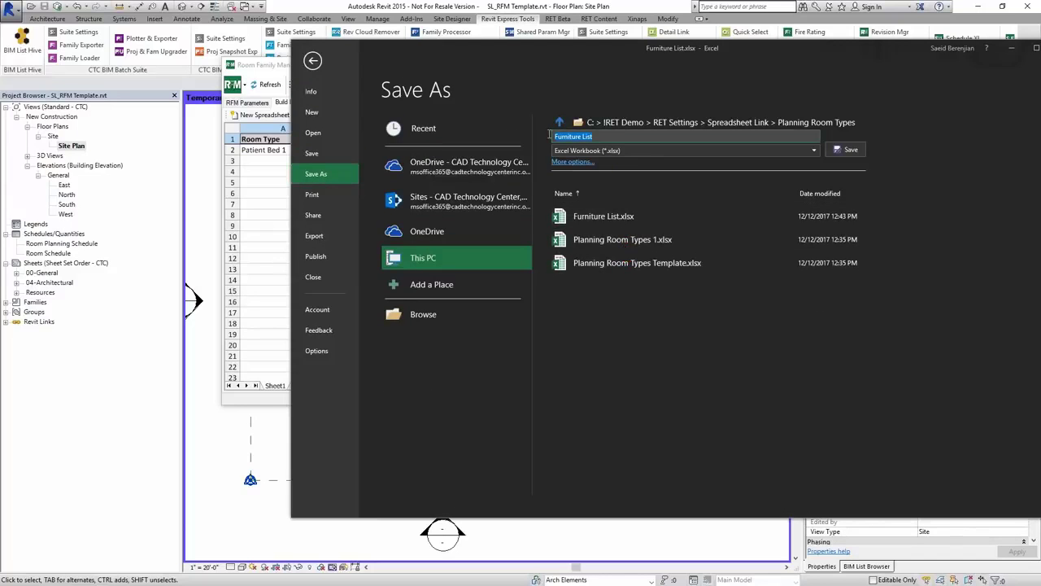
pyautogui.write('Planning Room Types 2')
pyautogui.click(848, 150)
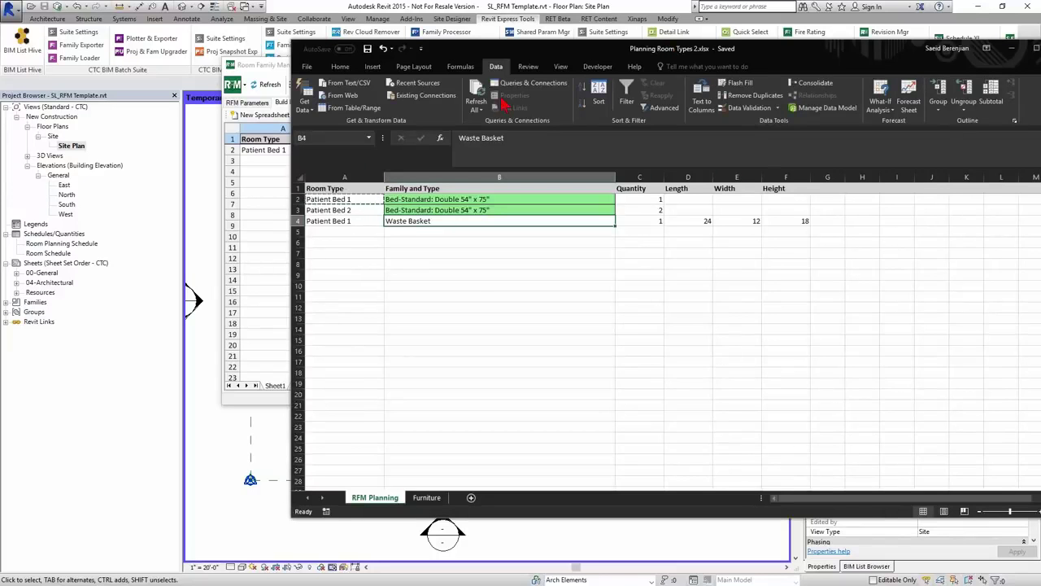
# - Load the Planning Room Types file into Room Family Manager and review its room type rows
pyautogui.click(260, 71)
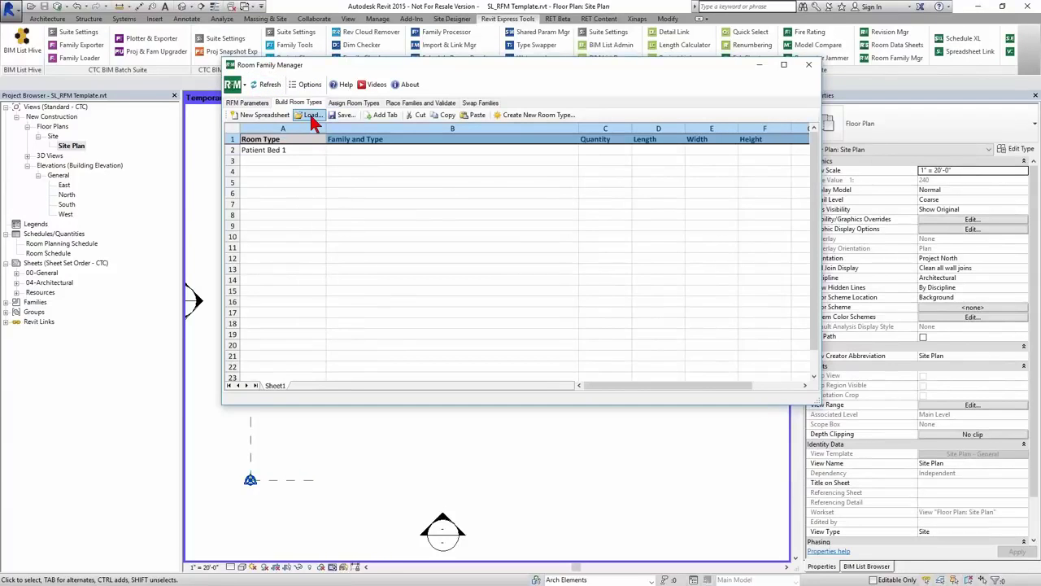
pyautogui.click(312, 116)
pyautogui.doubleClick(399, 174)
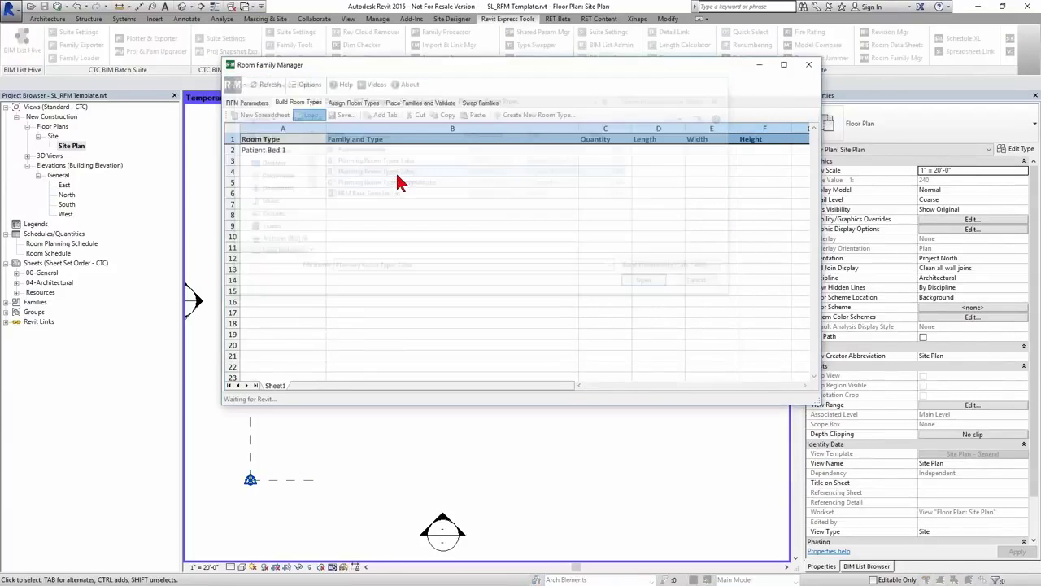
pyautogui.click(275, 152)
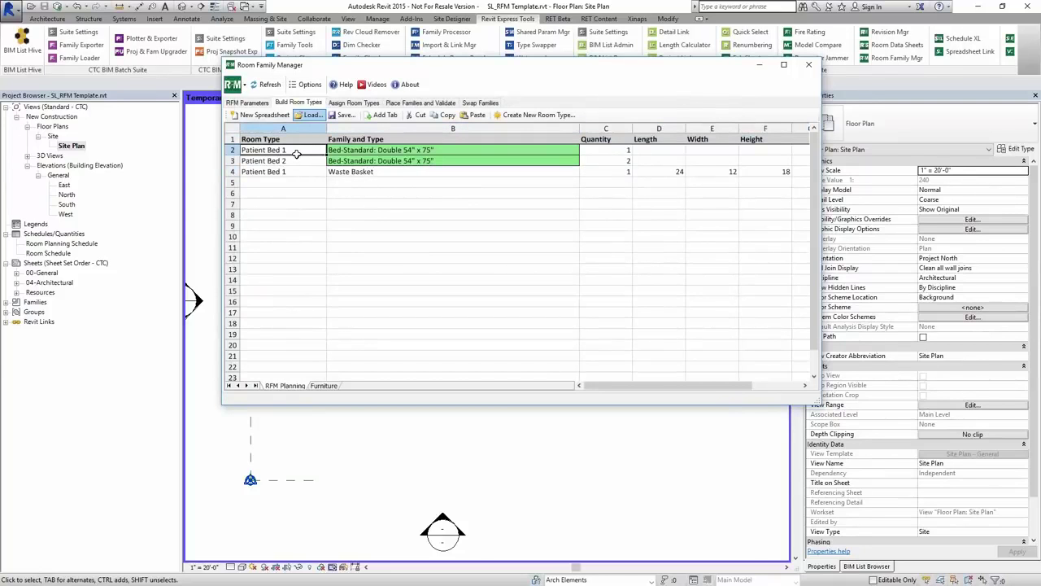
pyautogui.moveTo(299, 156); pyautogui.dragTo(295, 169)
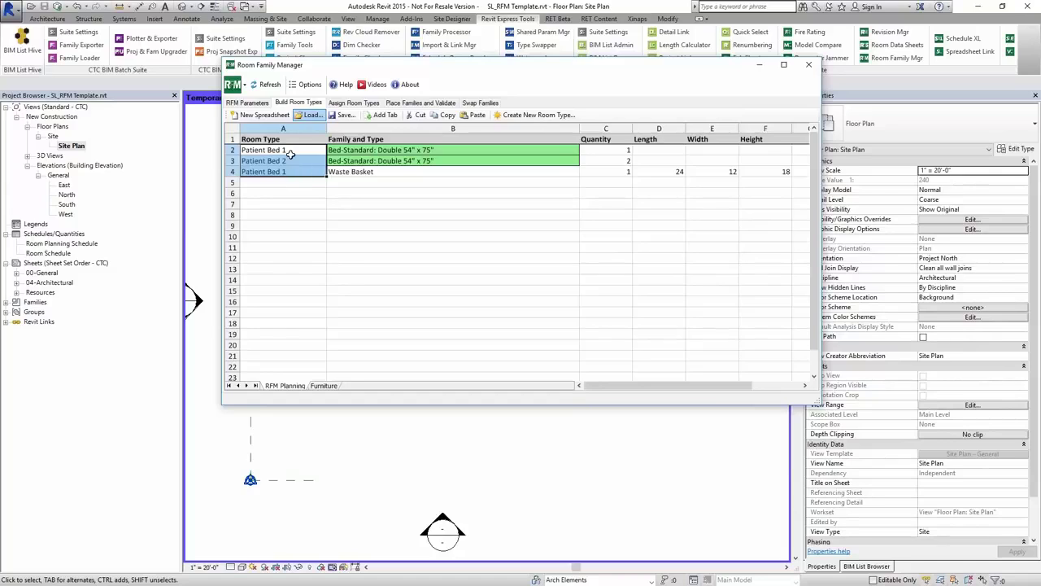
pyautogui.click(291, 155)
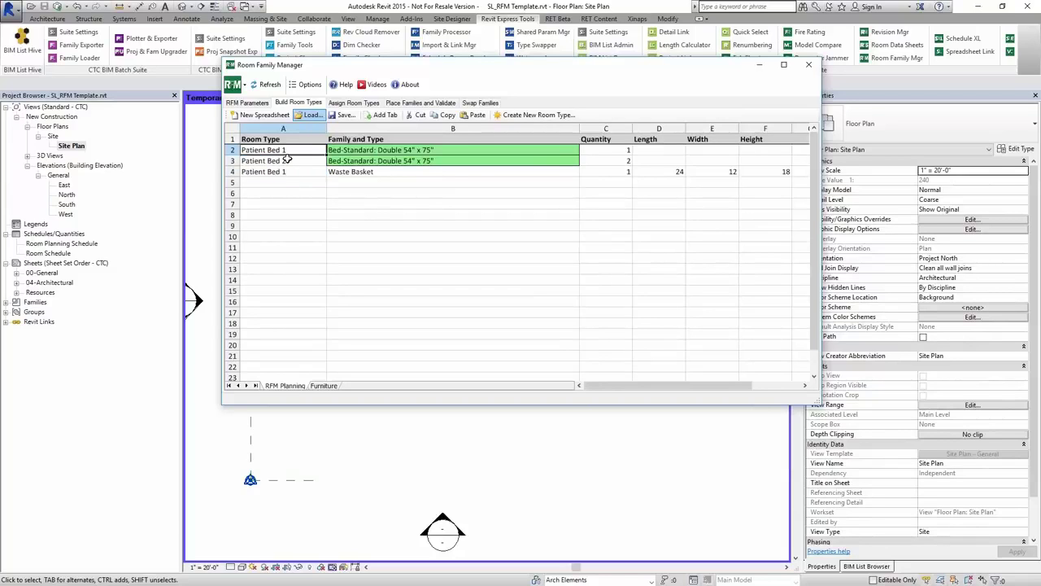
pyautogui.click(275, 173)
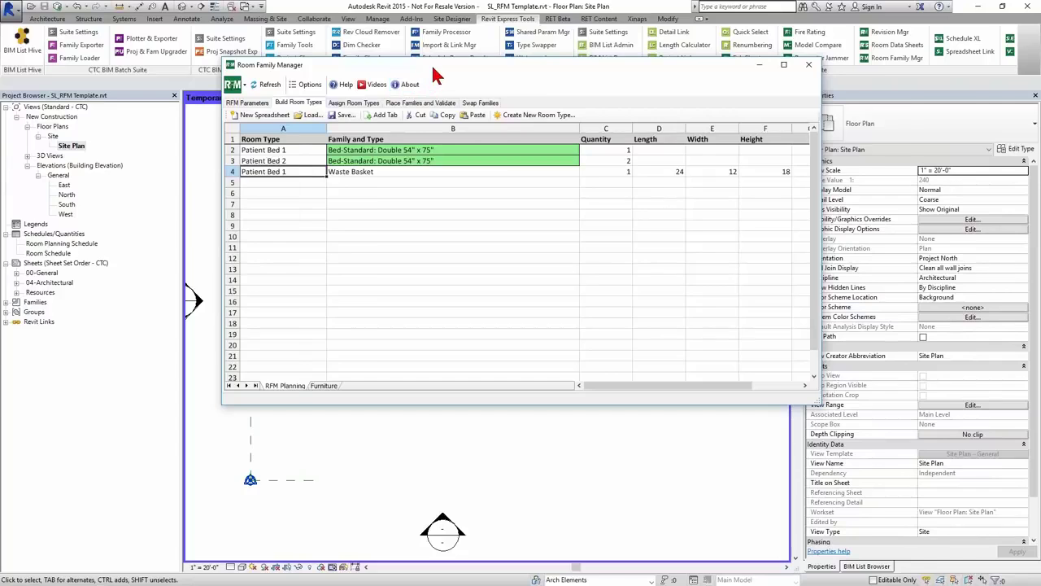
pyautogui.moveTo(435, 75); pyautogui.dragTo(586, 56)
# - Assign room type Patient Bed 1 to PATIENT BED 1 and Patient Bed 2 to PATIENT BED 2
pyautogui.click(509, 85)
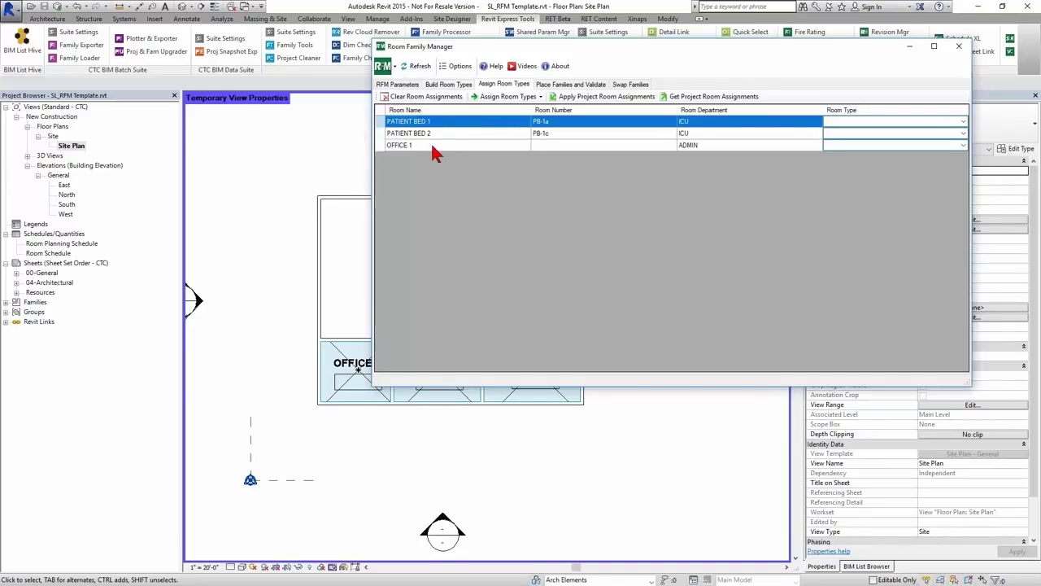
pyautogui.click(437, 134)
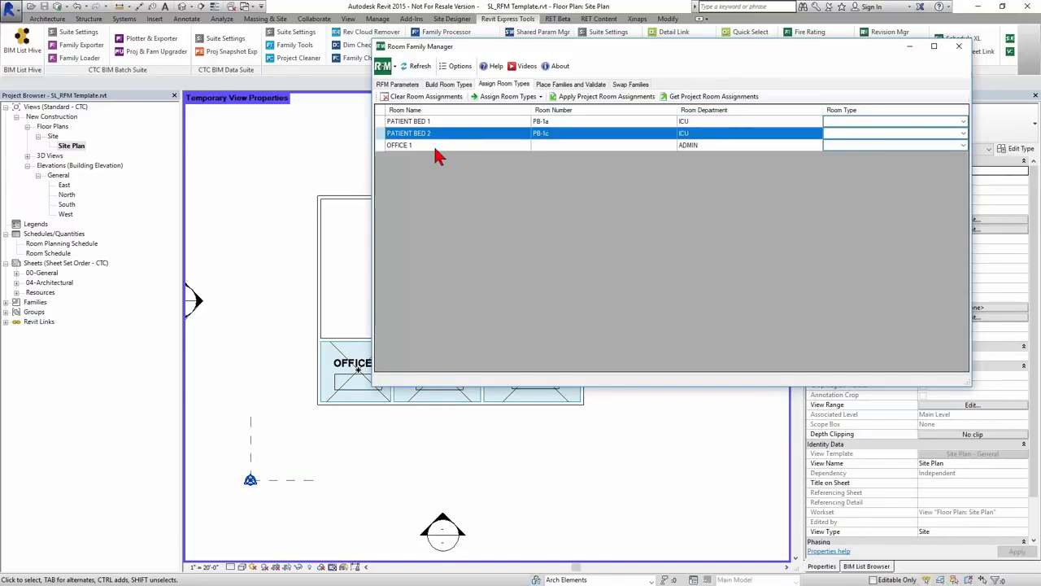
pyautogui.click(435, 146)
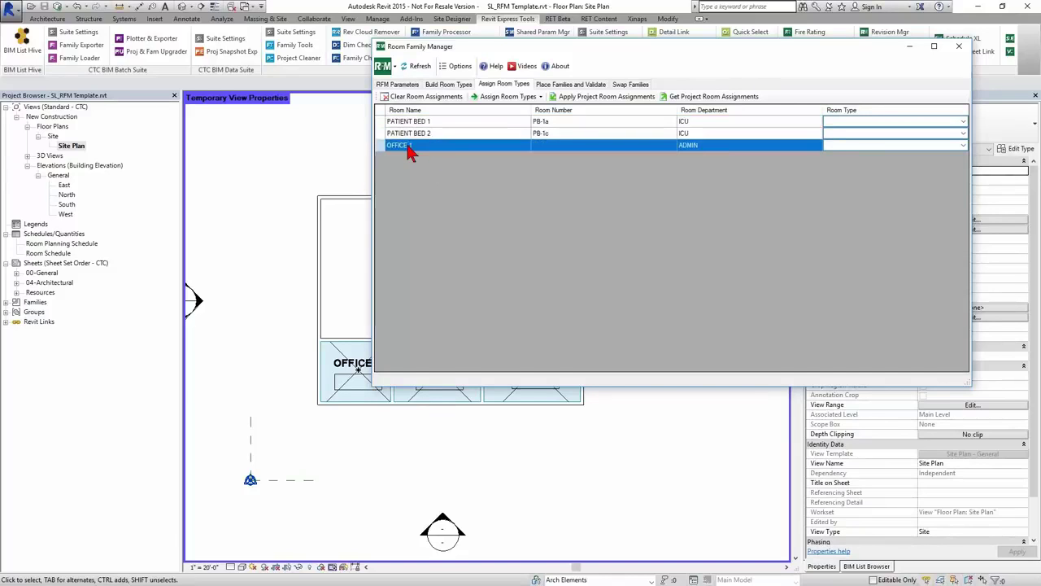
pyautogui.click(863, 122)
pyautogui.click(862, 124)
pyautogui.click(856, 139)
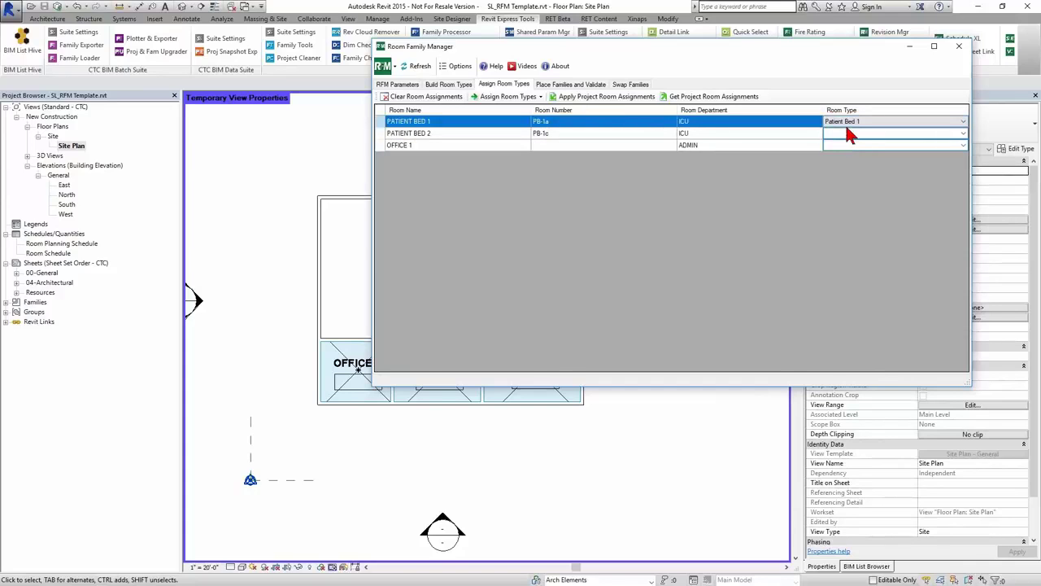
pyautogui.click(860, 134)
pyautogui.click(861, 134)
pyautogui.click(857, 157)
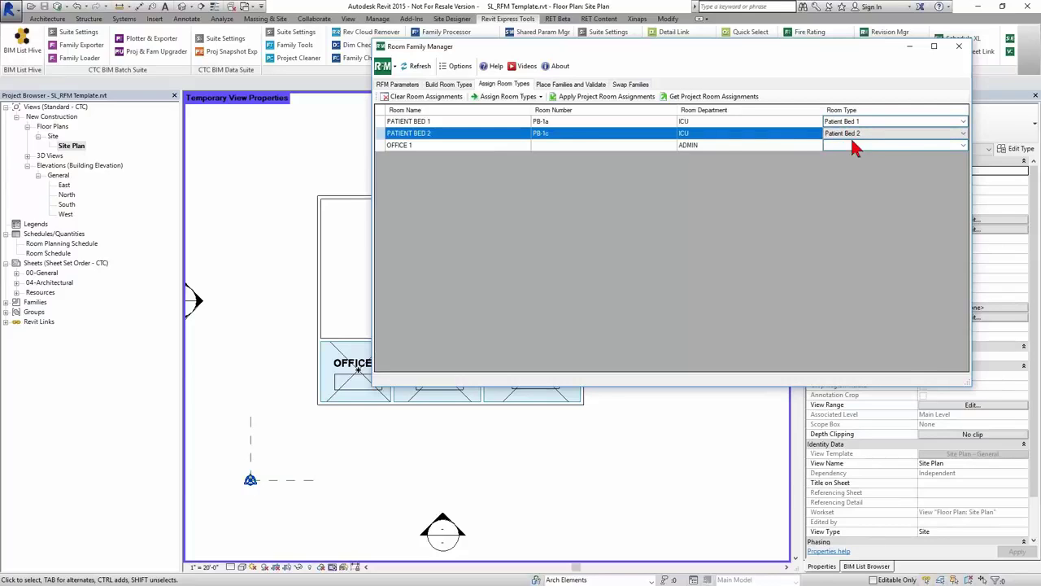
pyautogui.click(840, 122)
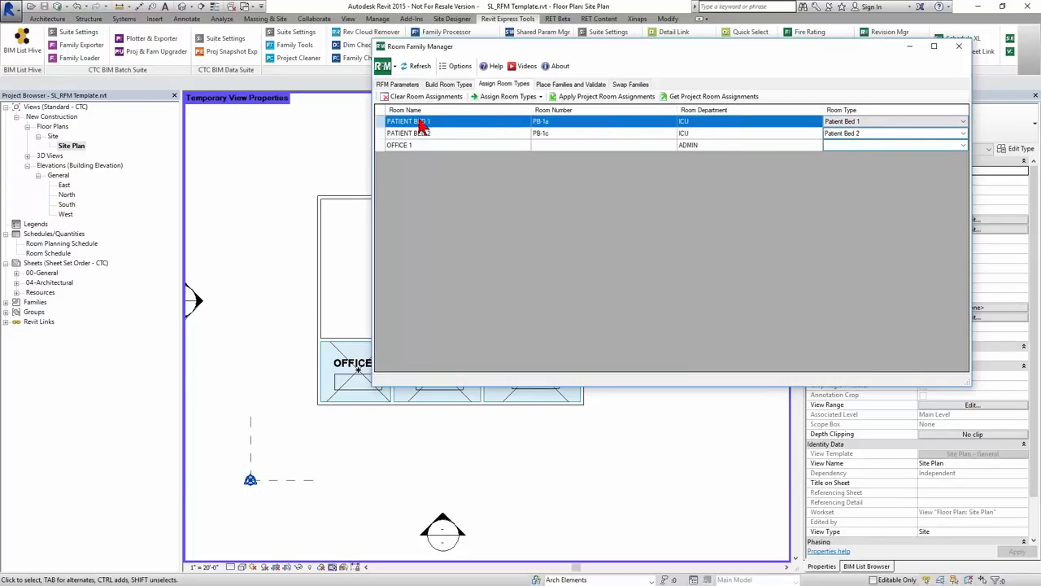
pyautogui.moveTo(528, 47); pyautogui.dragTo(717, 38)
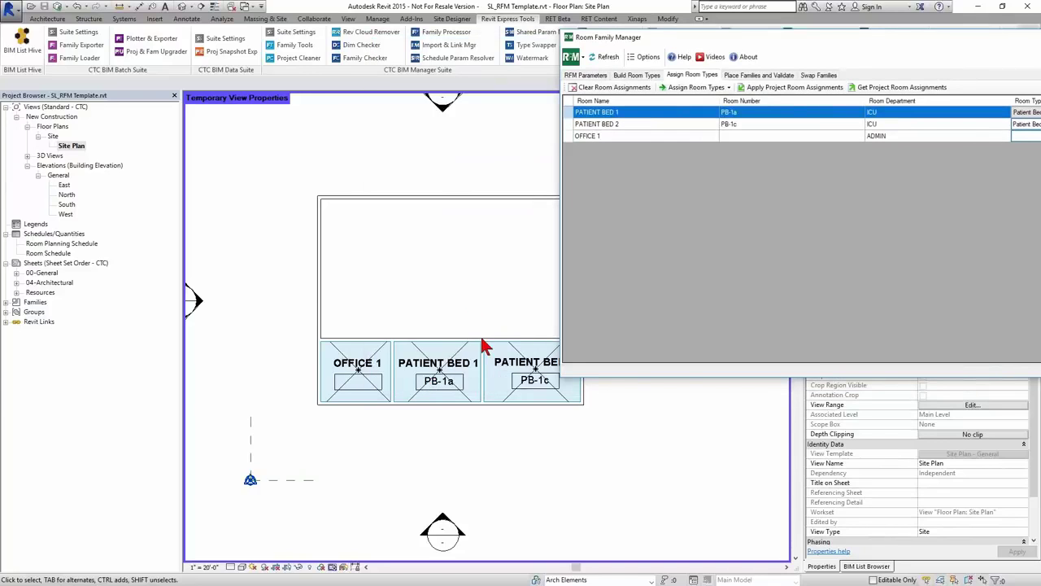
pyautogui.moveTo(862, 34); pyautogui.dragTo(773, 45)
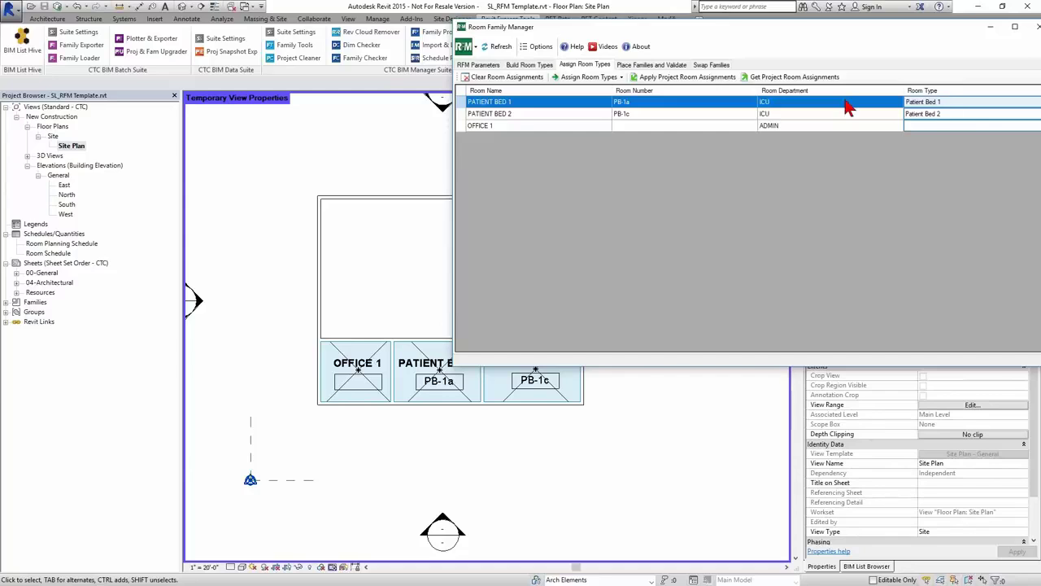
pyautogui.click(529, 66)
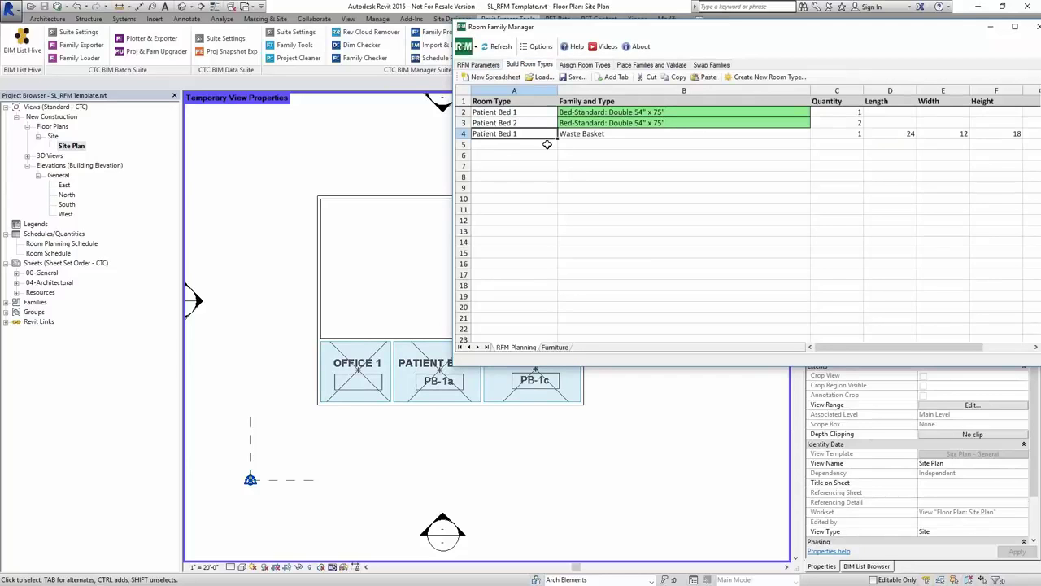
# - Place furniture in rooms PB-1a and PB-1c, accept the duplicate warning, and raise the PB-1a tag
pyautogui.click(625, 66)
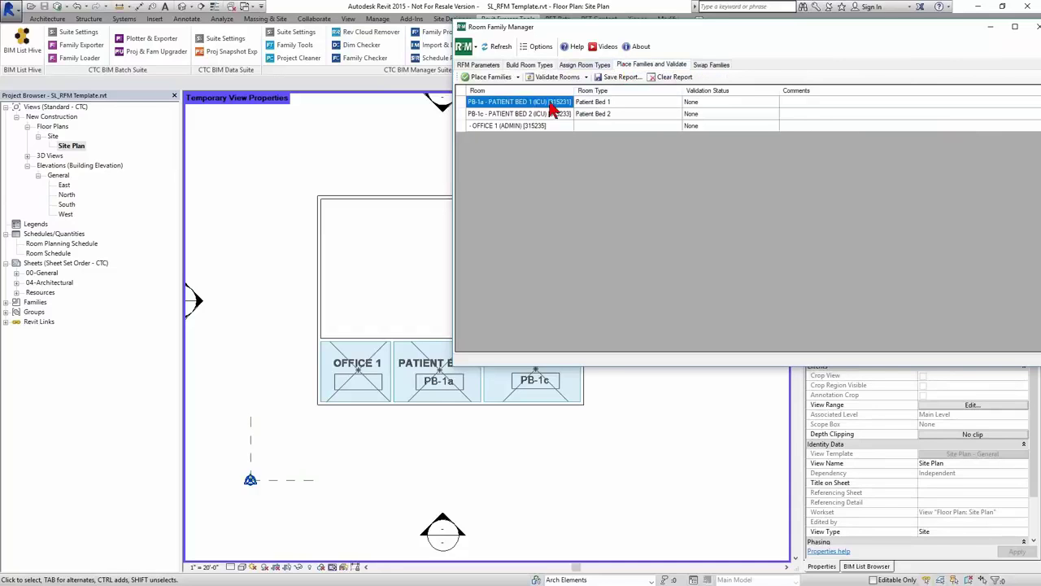
pyautogui.click(561, 114)
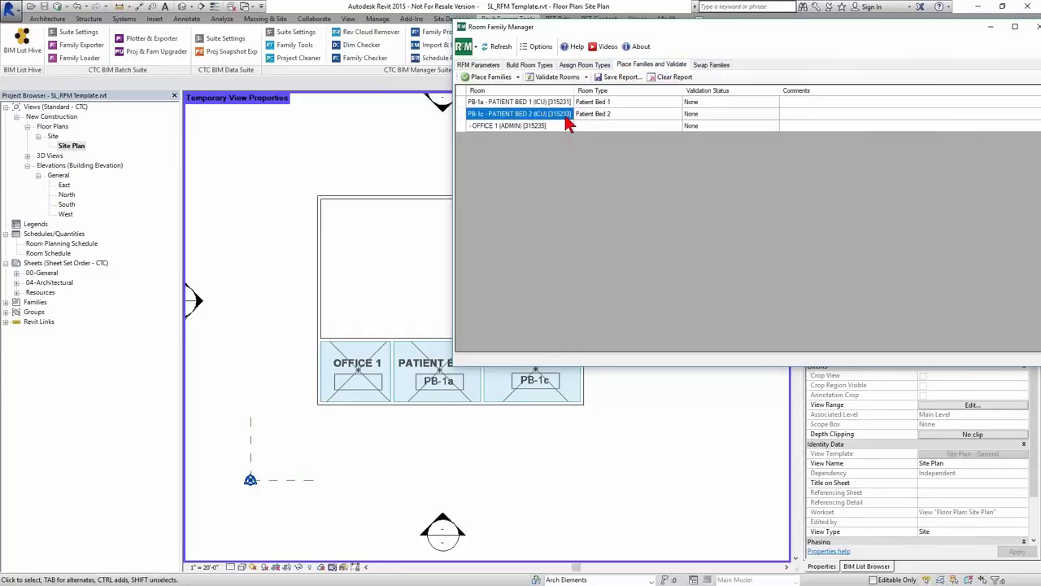
pyautogui.click(558, 103)
pyautogui.click(560, 114)
pyautogui.click(558, 104)
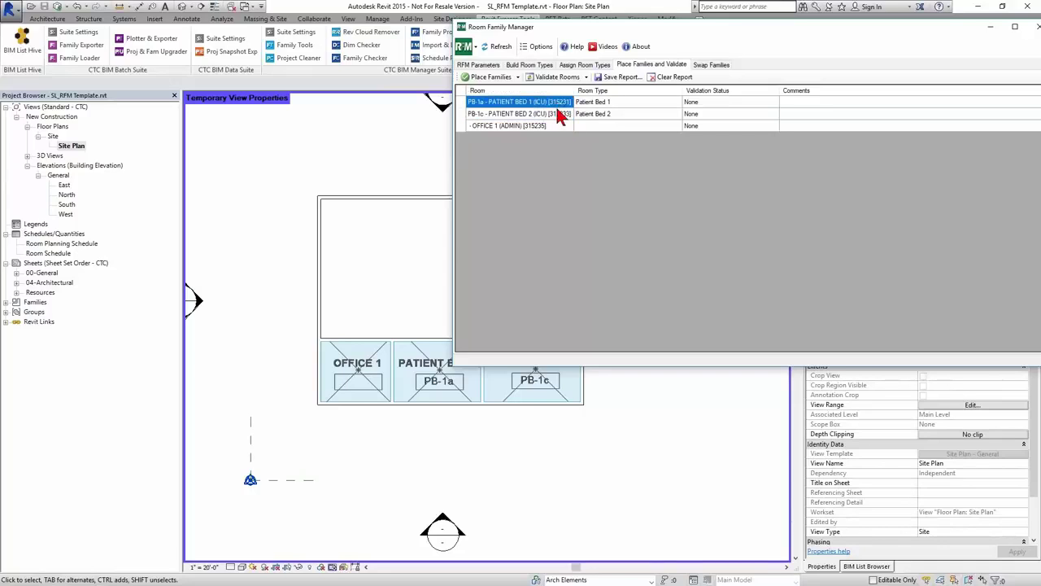
pyautogui.click(559, 114)
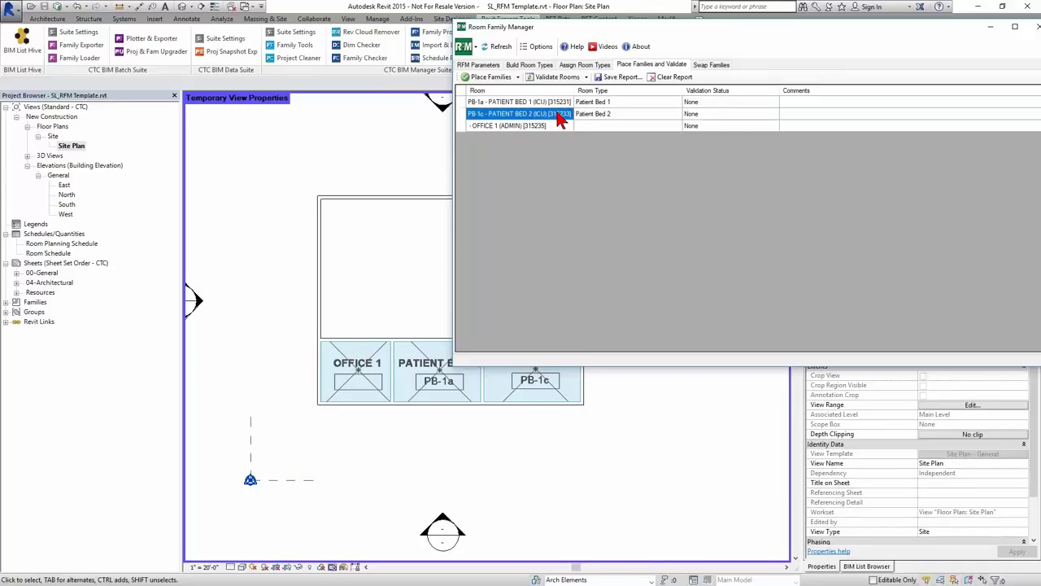
pyautogui.click(489, 77)
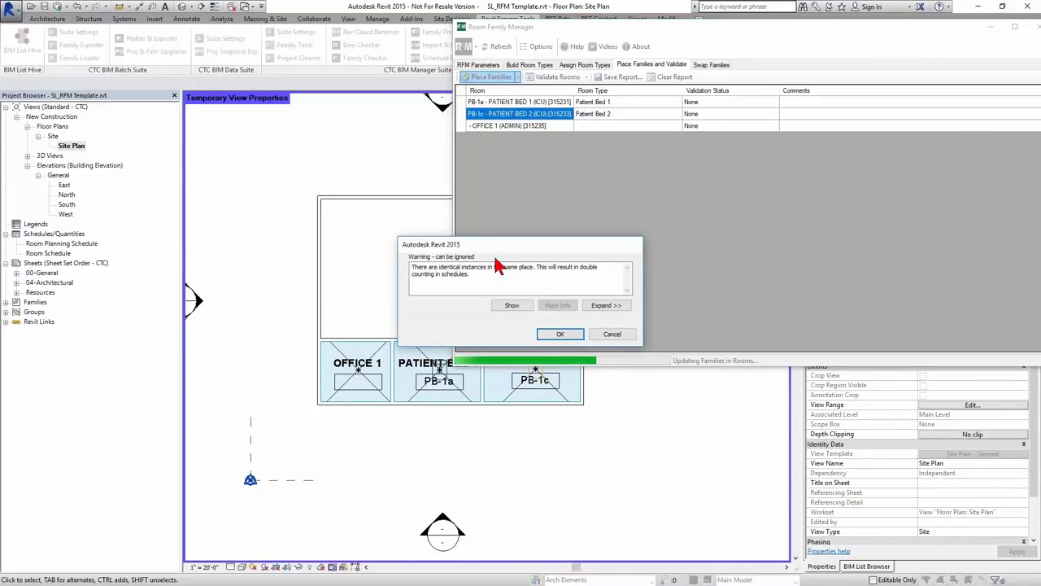
pyautogui.click(562, 341)
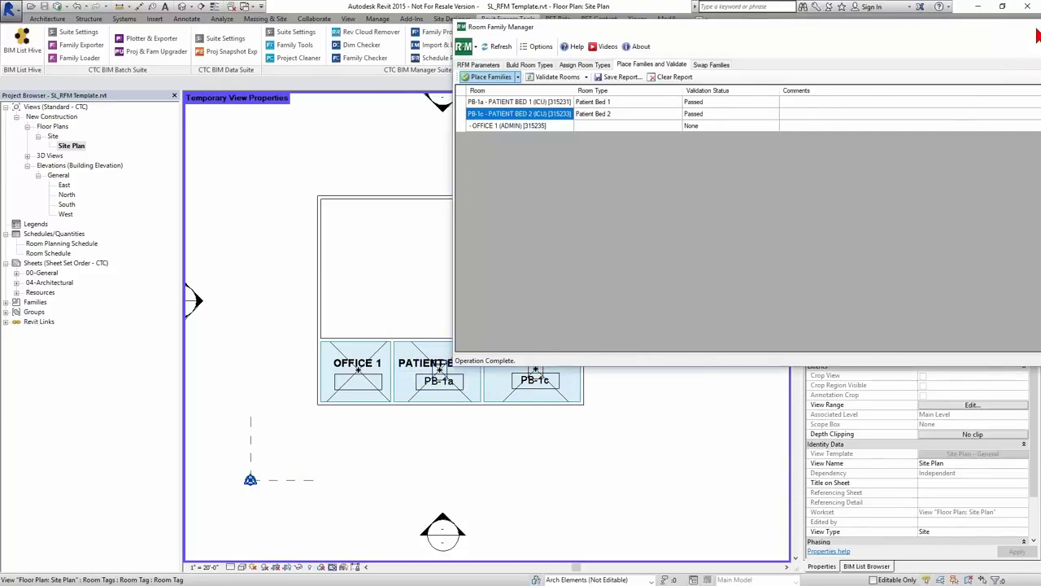
pyautogui.moveTo(463, 389); pyautogui.dragTo(464, 336)
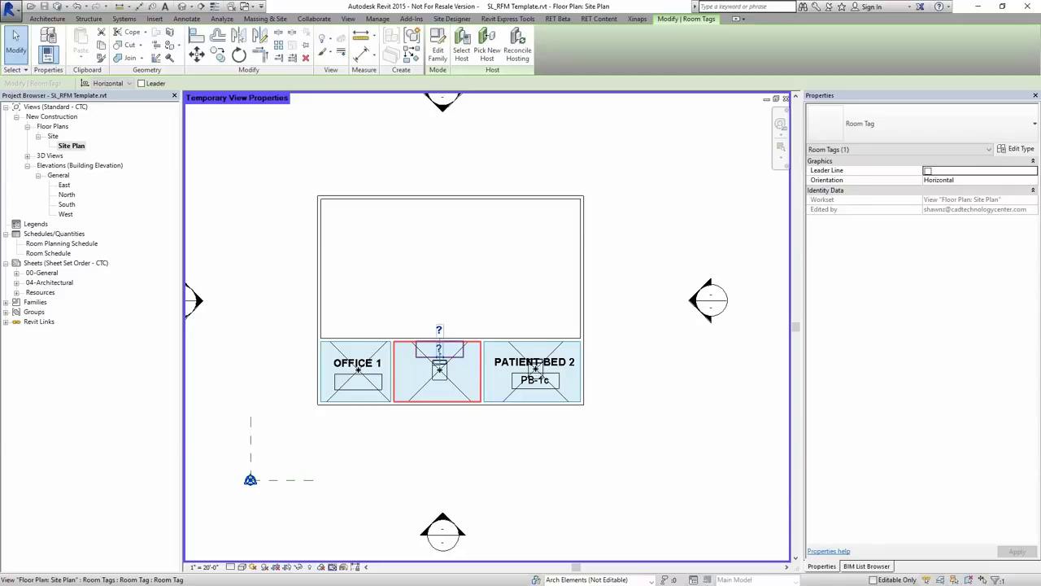
# - Move the PATIENT BED 1 (PB-1a) and PATIENT BED 2 (PB-1c) tags above their rooms on leader lines
pyautogui.moveTo(461, 358); pyautogui.dragTo(461, 320)
pyautogui.moveTo(516, 395); pyautogui.dragTo(513, 311)
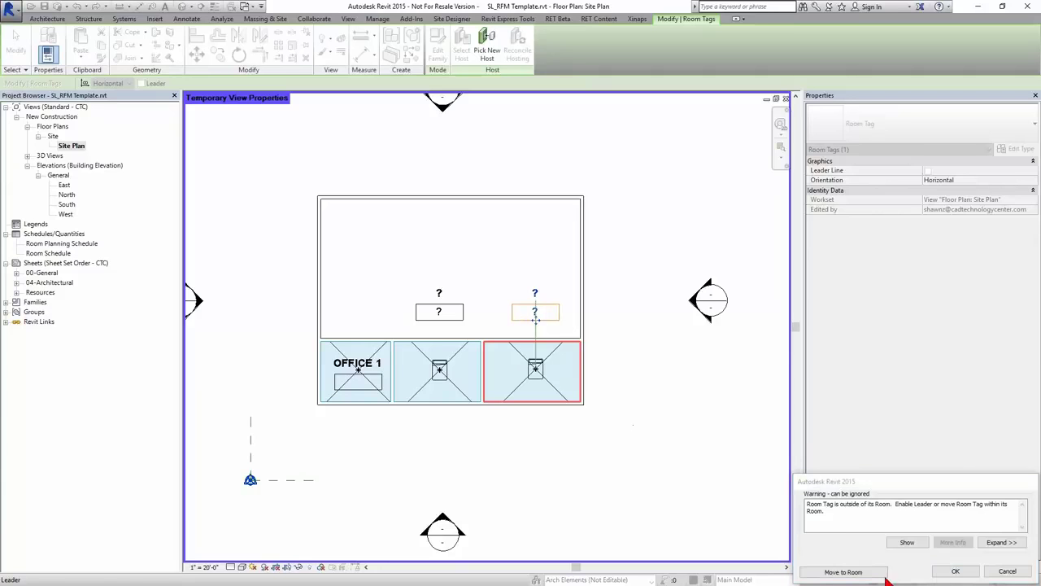
pyautogui.click(956, 571)
pyautogui.click(156, 85)
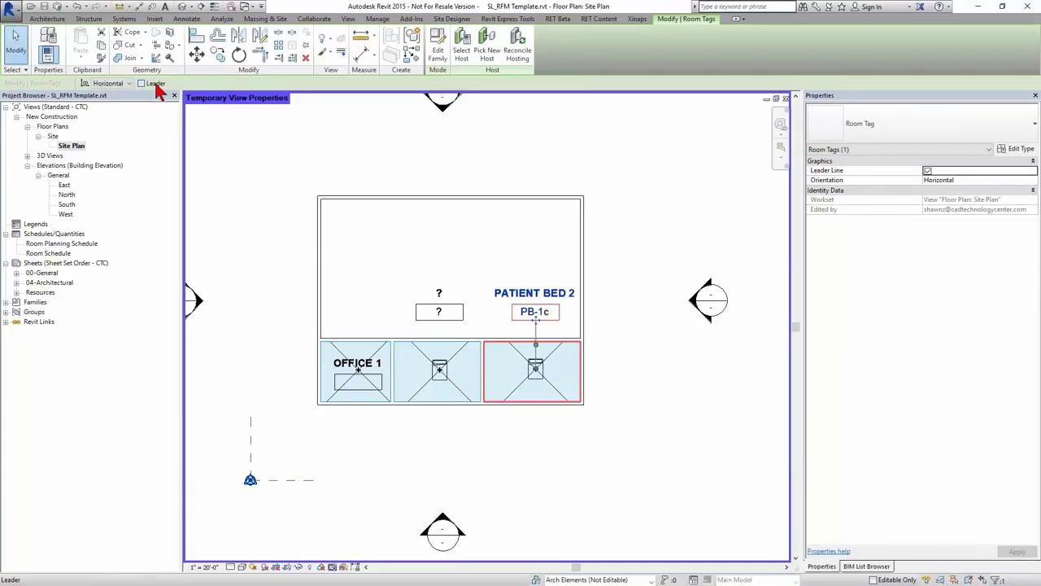
pyautogui.click(456, 324)
pyautogui.click(156, 86)
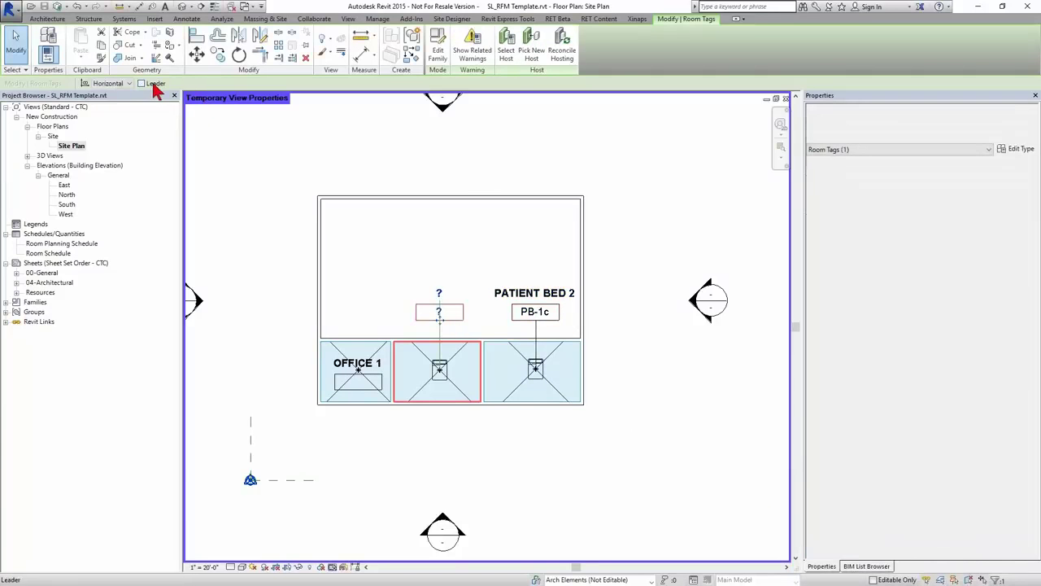
pyautogui.click(448, 432)
pyautogui.scroll(5, 425, 388)
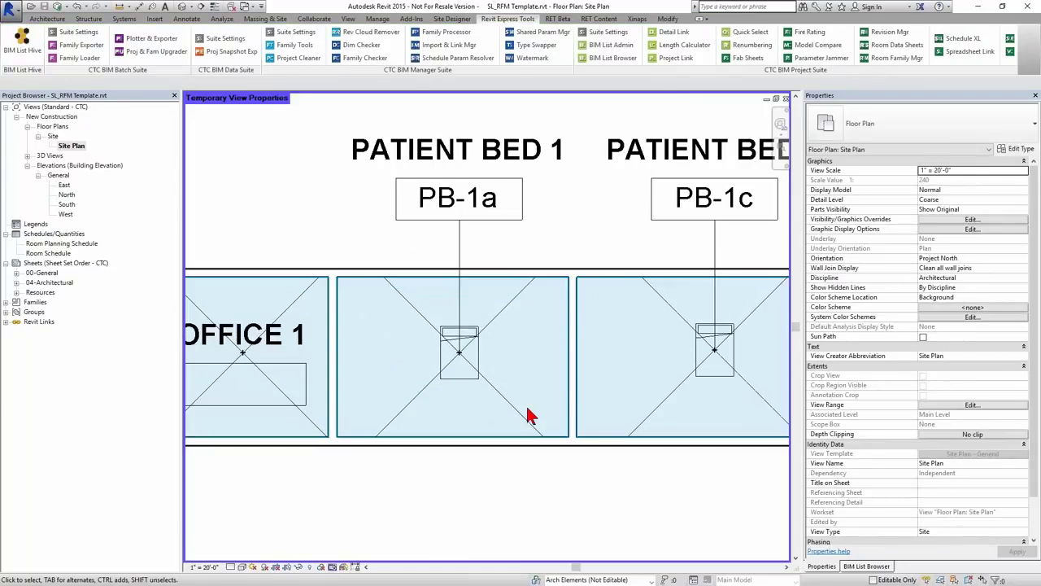
# - Shift the bed left and the waste basket down-left inside Patient Bed 1 (PB-1a)
pyautogui.click(476, 384)
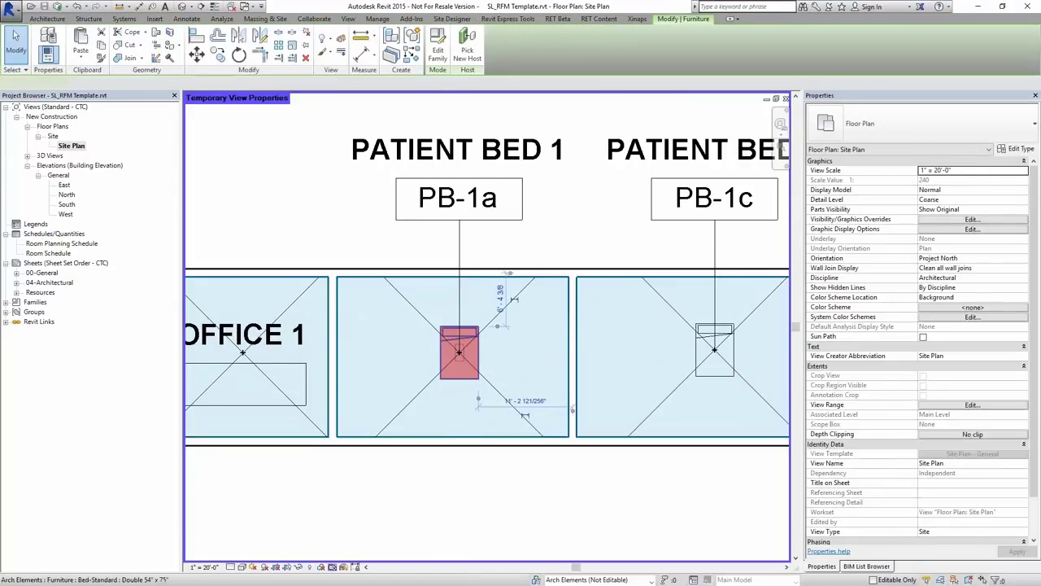
pyautogui.moveTo(476, 384); pyautogui.dragTo(396, 383)
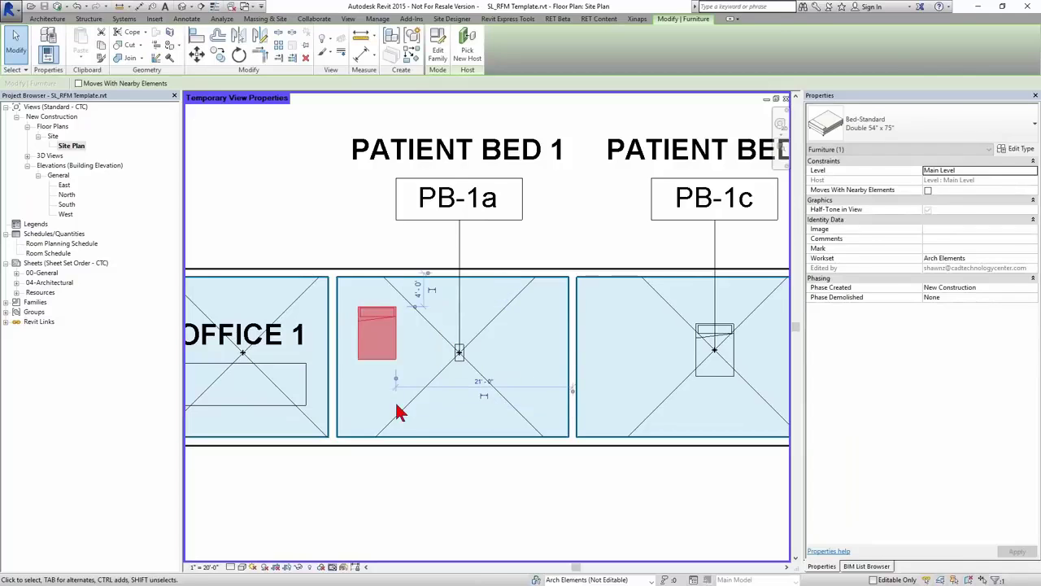
pyautogui.click(399, 413)
pyautogui.click(460, 368)
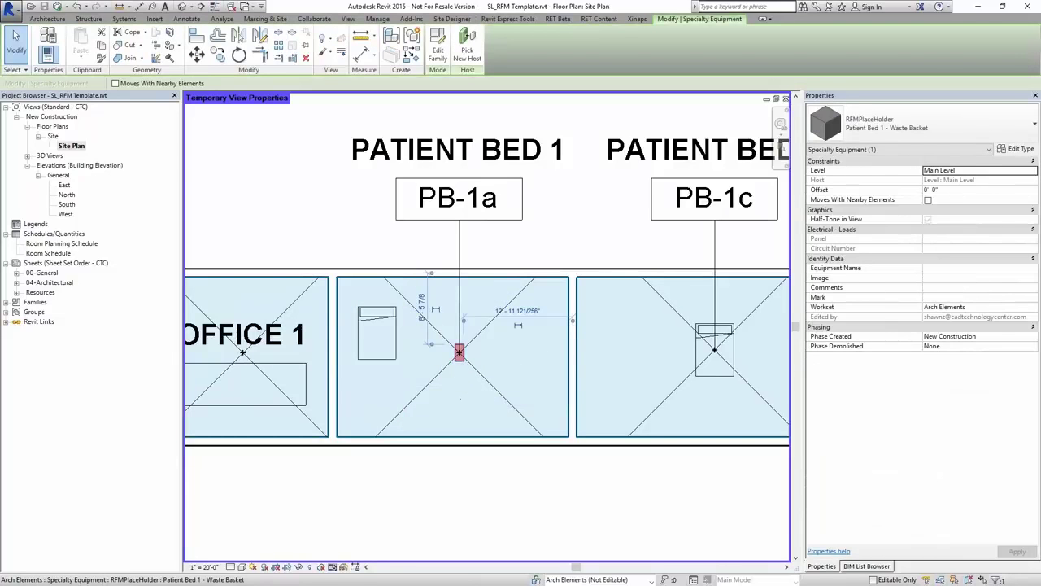
pyautogui.moveTo(458, 371); pyautogui.dragTo(453, 410)
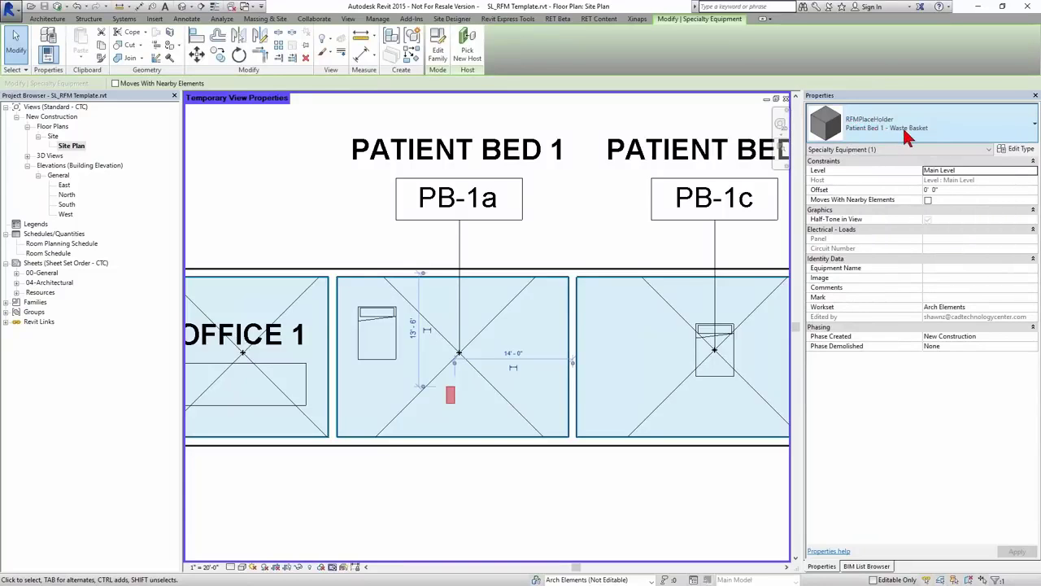
# - Review the waste basket's type properties without changes, then pan to show Patient Bed 2
pyautogui.click(1015, 149)
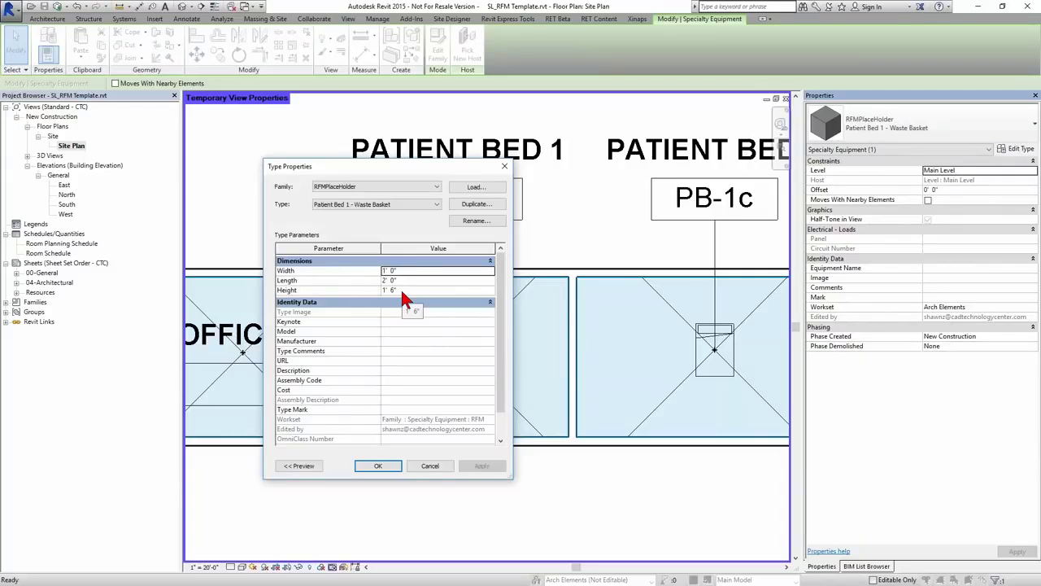
pyautogui.click(437, 468)
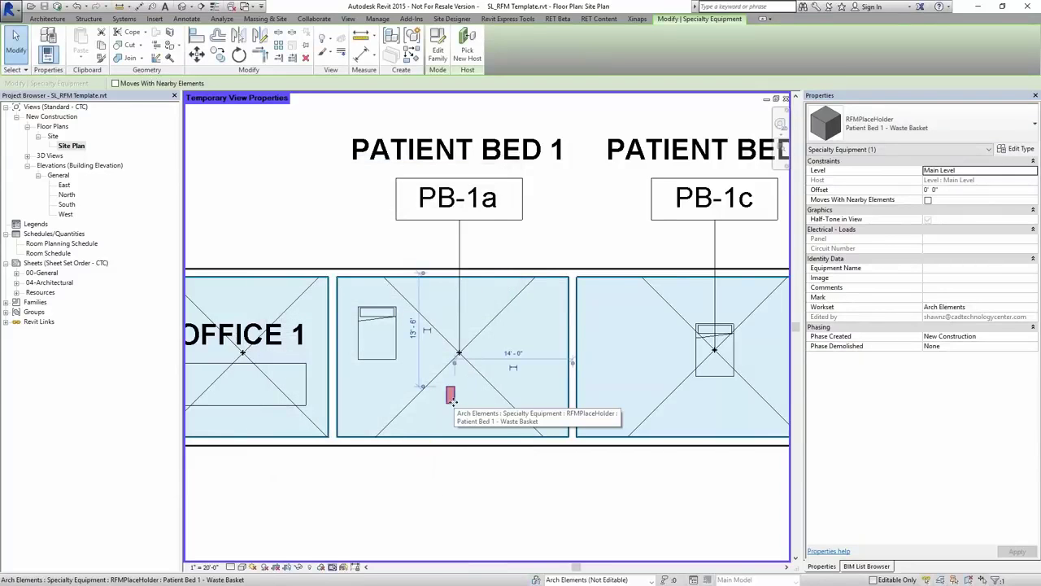
pyautogui.click(715, 412)
pyautogui.moveTo(716, 412); pyautogui.dragTo(593, 418, button='middle')
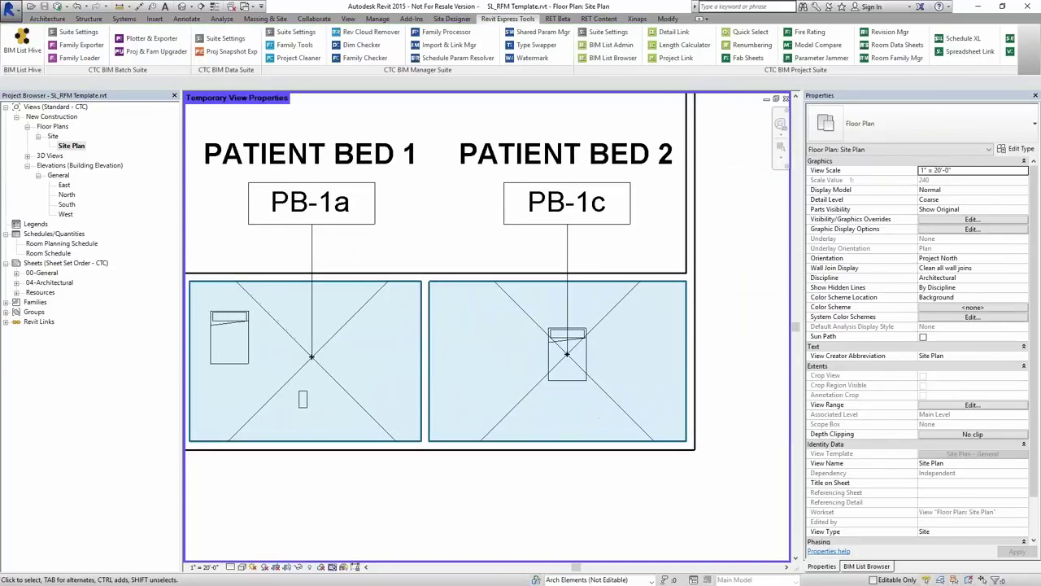
# - Copy the Patient Bed 2 bed to the room's left side and move the original right
pyautogui.click(568, 380)
pyautogui.moveTo(570, 378); pyautogui.dragTo(497, 379)
pyautogui.click(623, 390)
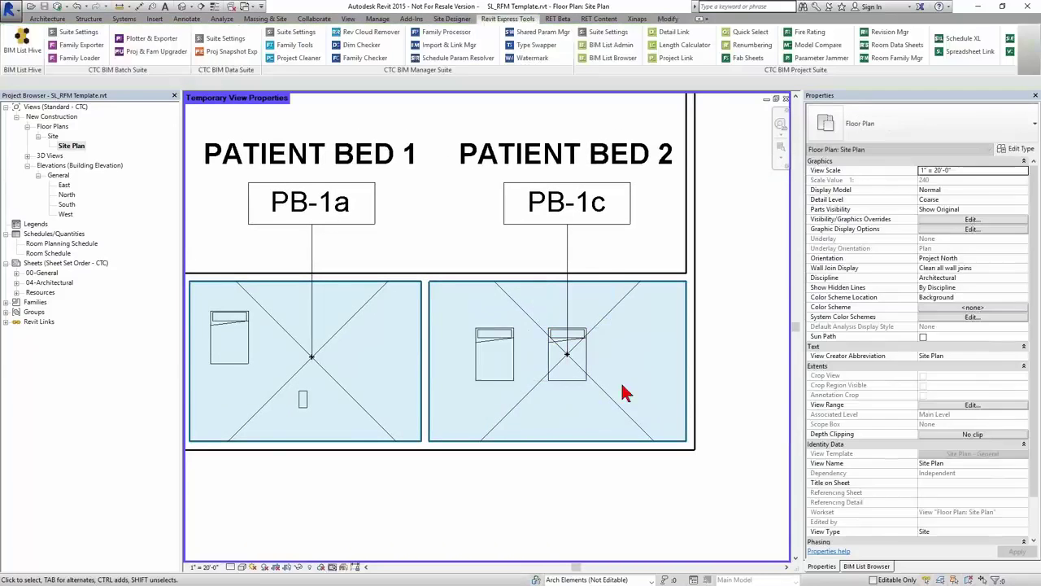
pyautogui.moveTo(569, 376); pyautogui.dragTo(650, 376)
pyautogui.click(581, 418)
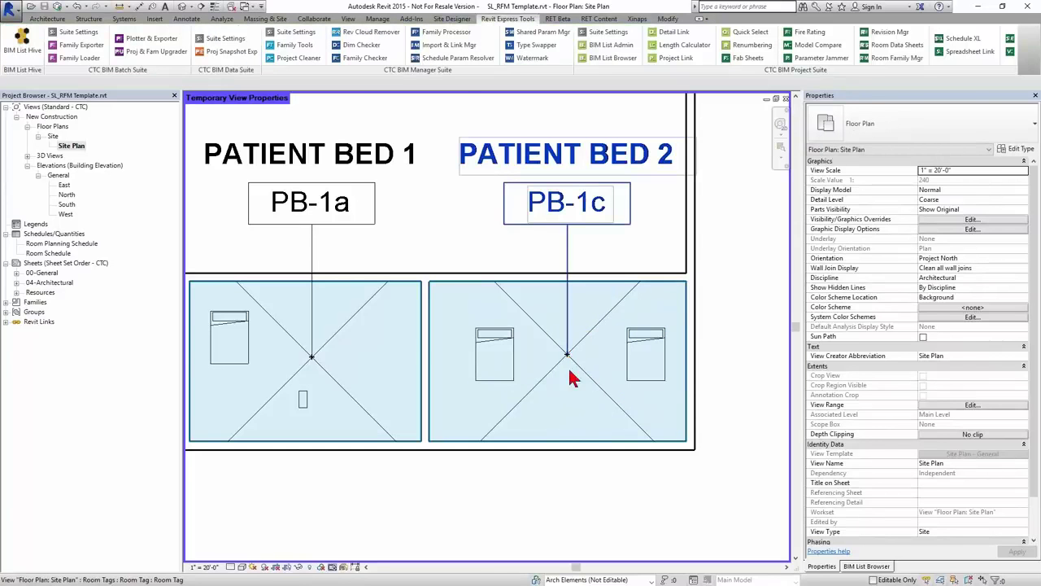
# - Delete the extra right-hand bed in Patient Bed 2 and bring up the Room Family Manager
pyautogui.scroll(-2, 576, 400)
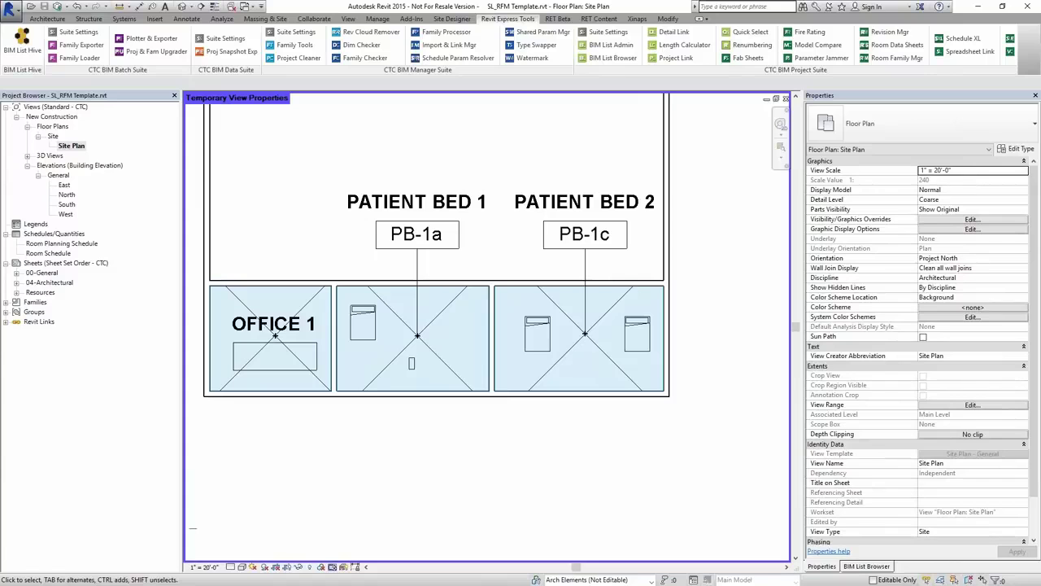
pyautogui.click(633, 346)
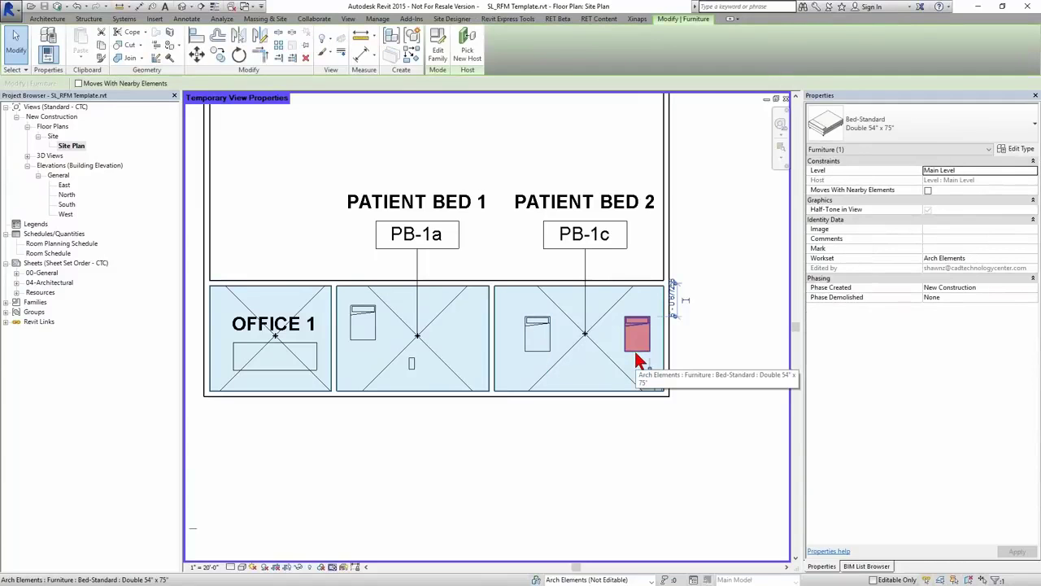
pyautogui.press('Escape')
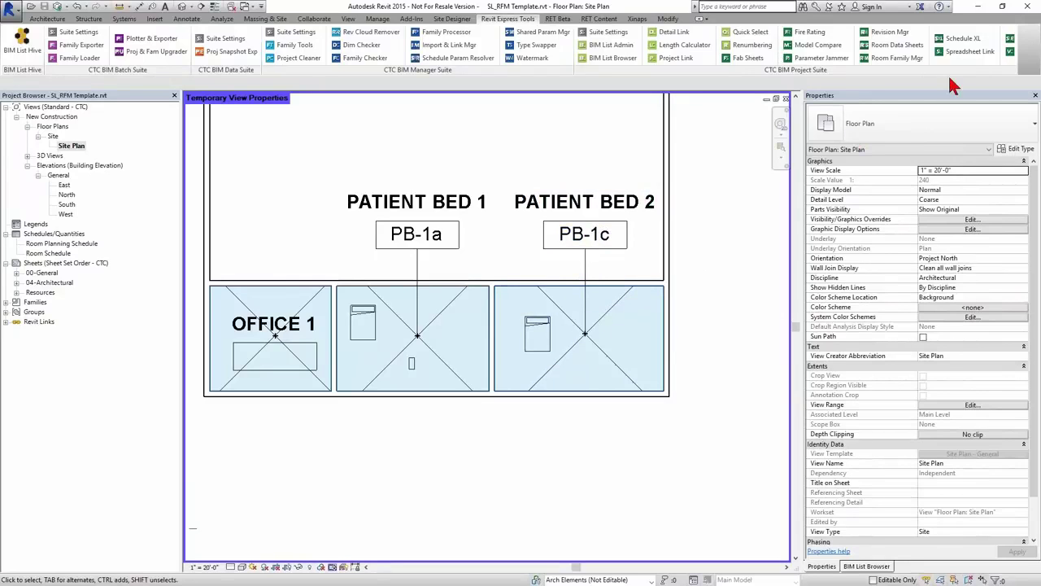
pyautogui.click(893, 60)
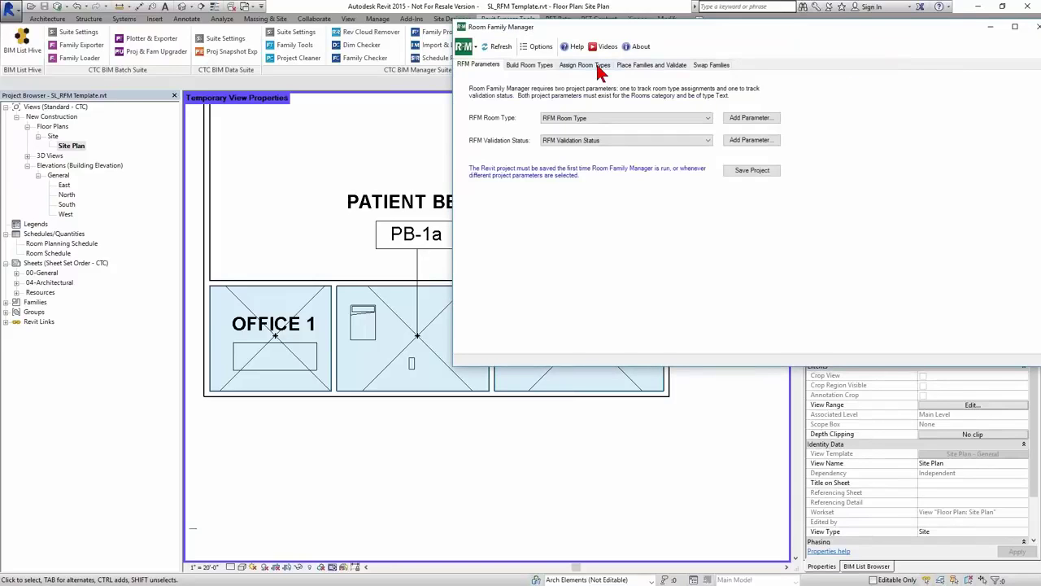
# - Validate the rooms and place the missing families into the failing PB-1c room
pyautogui.click(600, 65)
pyautogui.click(630, 67)
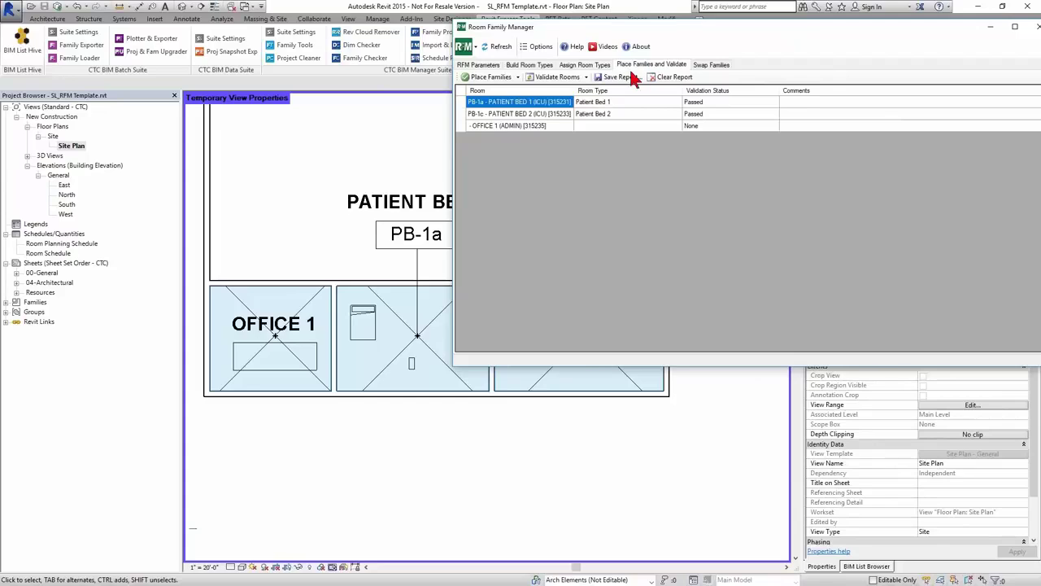
pyautogui.click(555, 78)
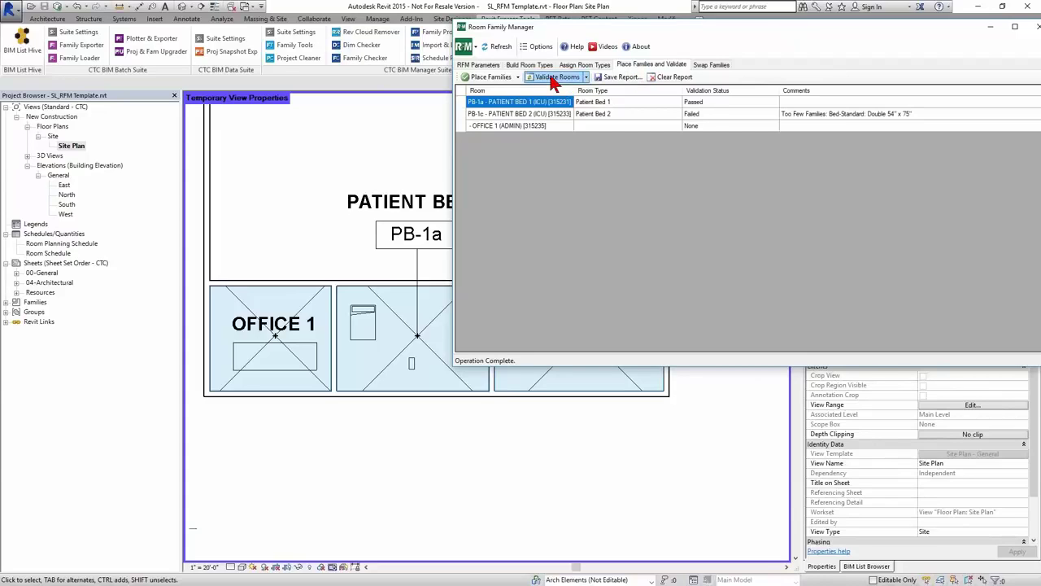
pyautogui.click(498, 119)
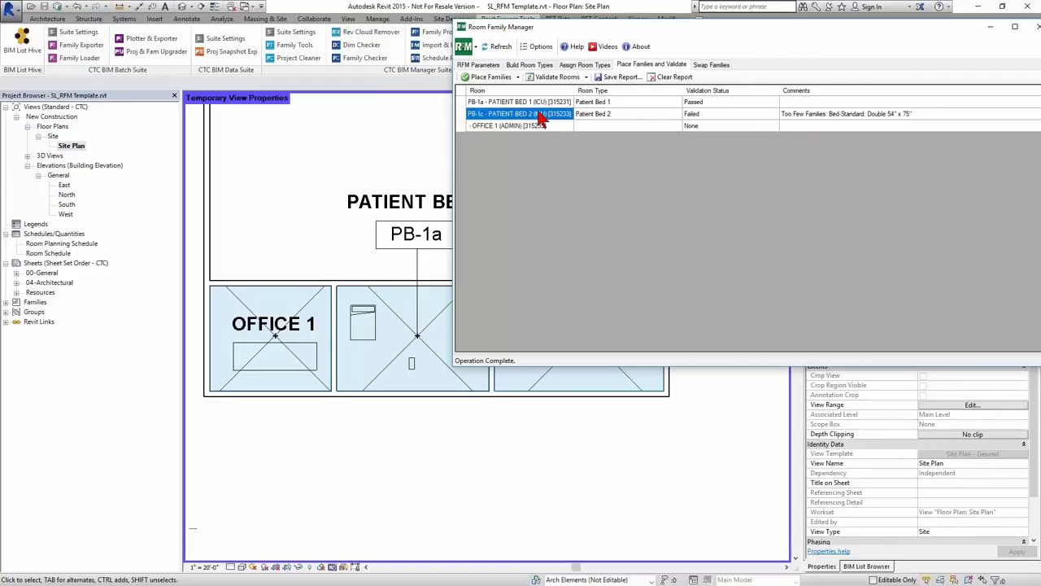
pyautogui.click(486, 76)
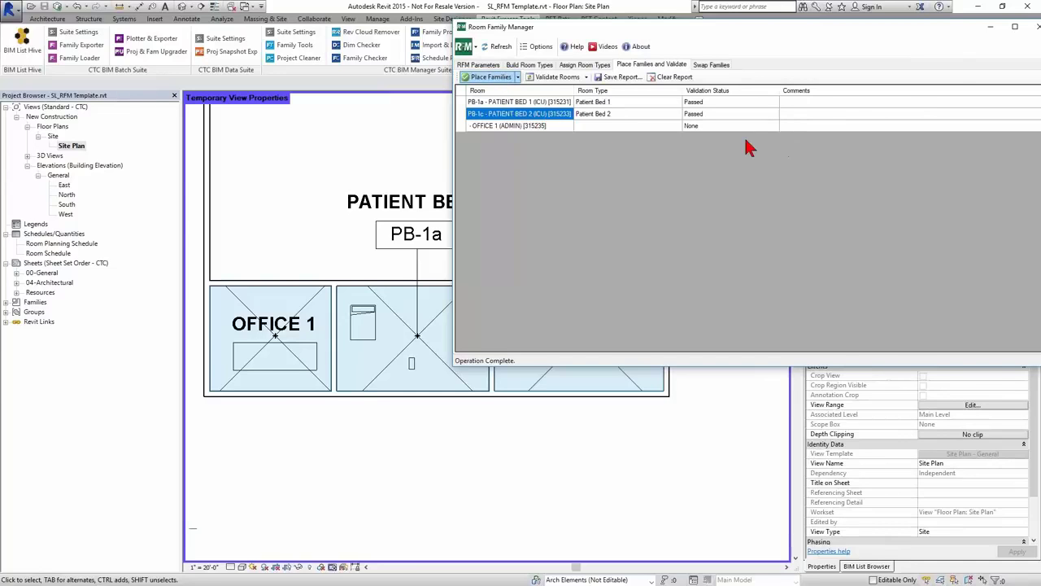
pyautogui.click(1037, 27)
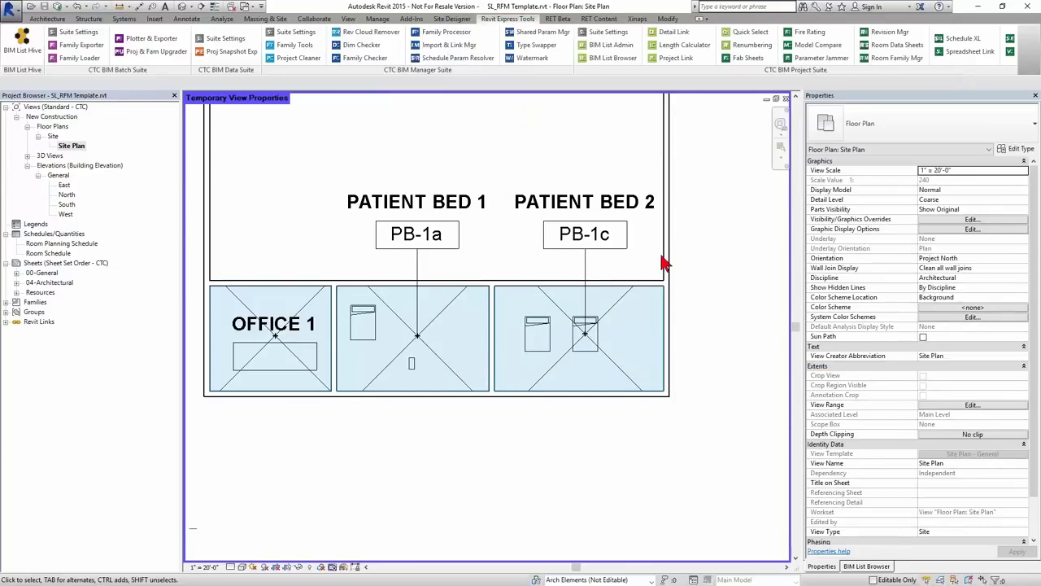
# - Move the newly placed bed to the right side of Patient Bed 2
pyautogui.click(585, 345)
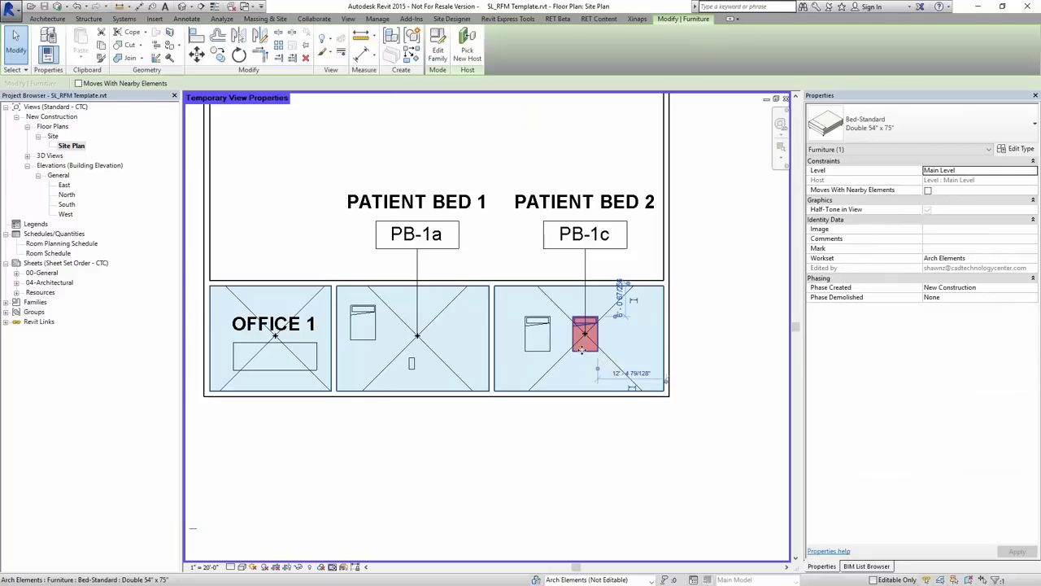
pyautogui.moveTo(576, 350); pyautogui.dragTo(624, 349)
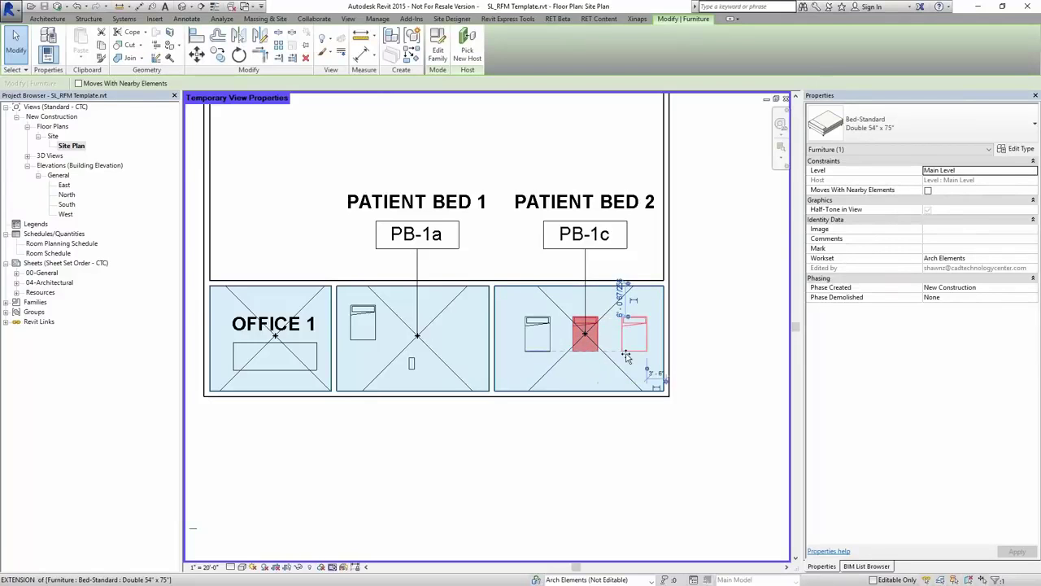
pyautogui.click(592, 419)
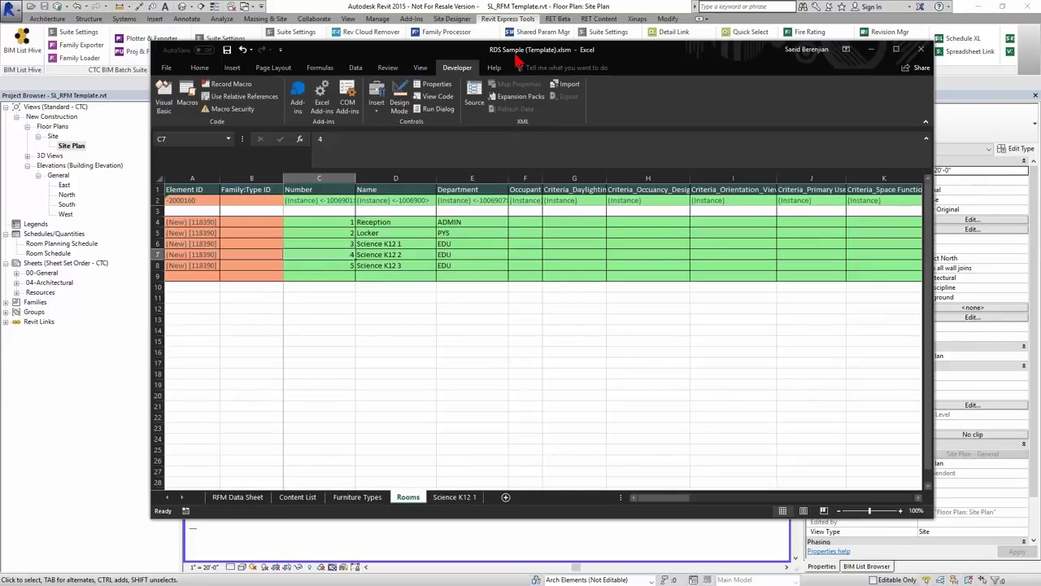
# - Open the RFM Data Sheet and review the Room Type choices for A2 without changing them
pyautogui.click(240, 497)
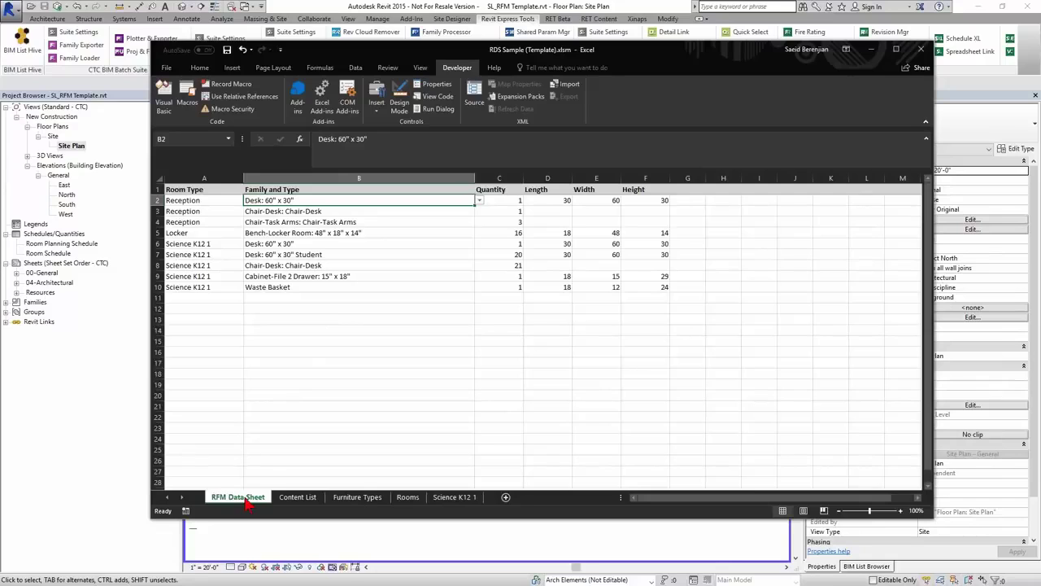
pyautogui.moveTo(200, 201); pyautogui.dragTo(203, 288)
pyautogui.click(204, 335)
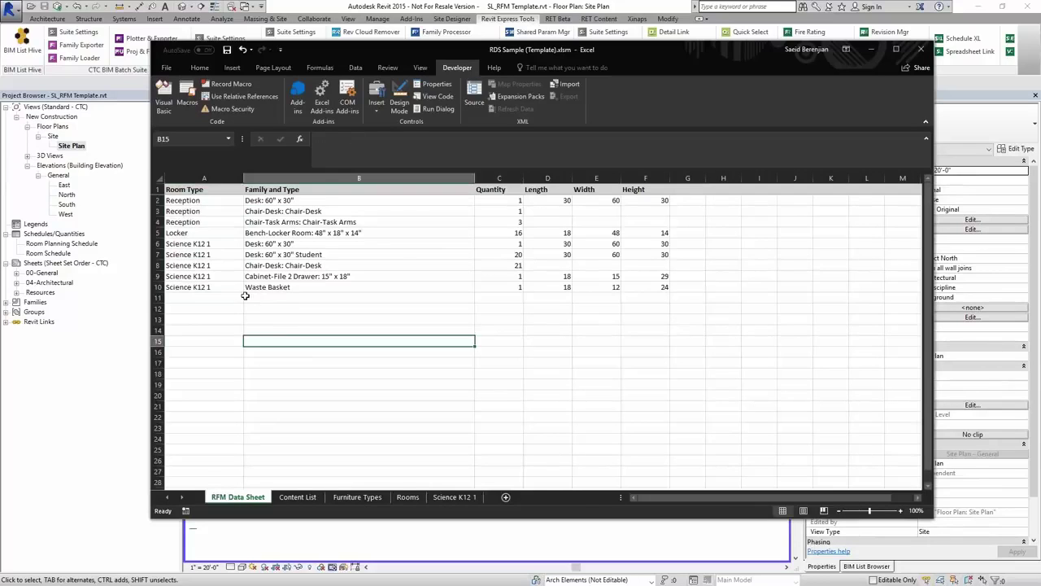
pyautogui.click(204, 200)
pyautogui.click(248, 200)
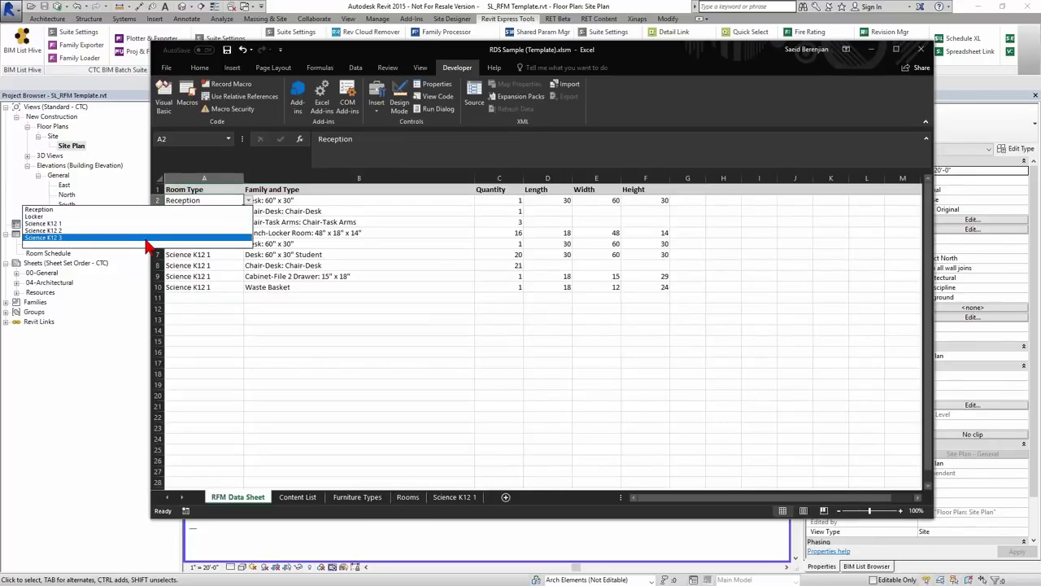
pyautogui.click(406, 412)
# - Compare with the Rooms sheet, then confirm A2 stays Reception and select the Desk: 60" x 30" entry
pyautogui.click(408, 497)
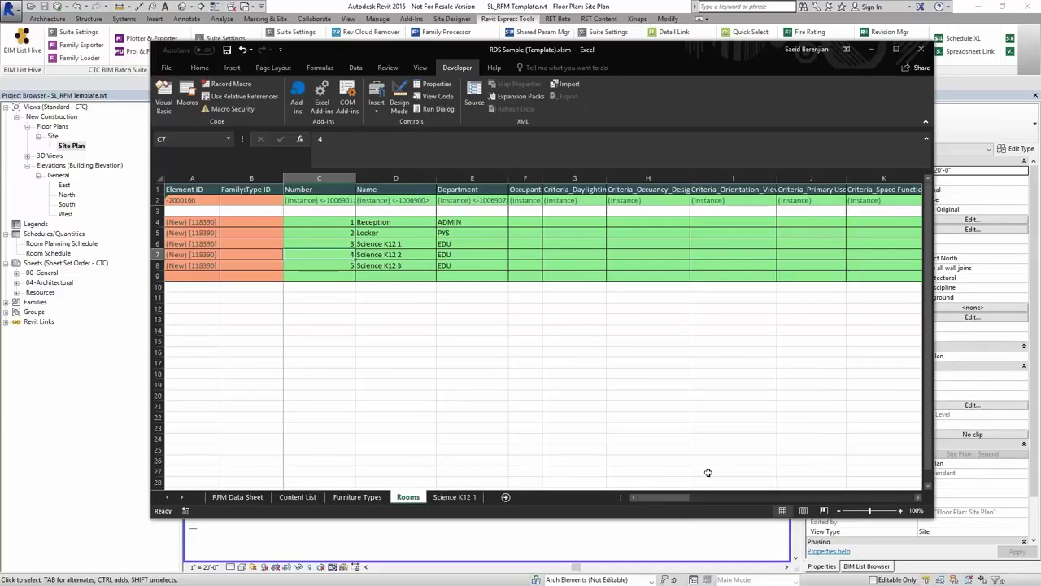
pyautogui.moveTo(676, 497); pyautogui.dragTo(917, 494)
pyautogui.moveTo(848, 495); pyautogui.dragTo(659, 500)
pyautogui.click(238, 497)
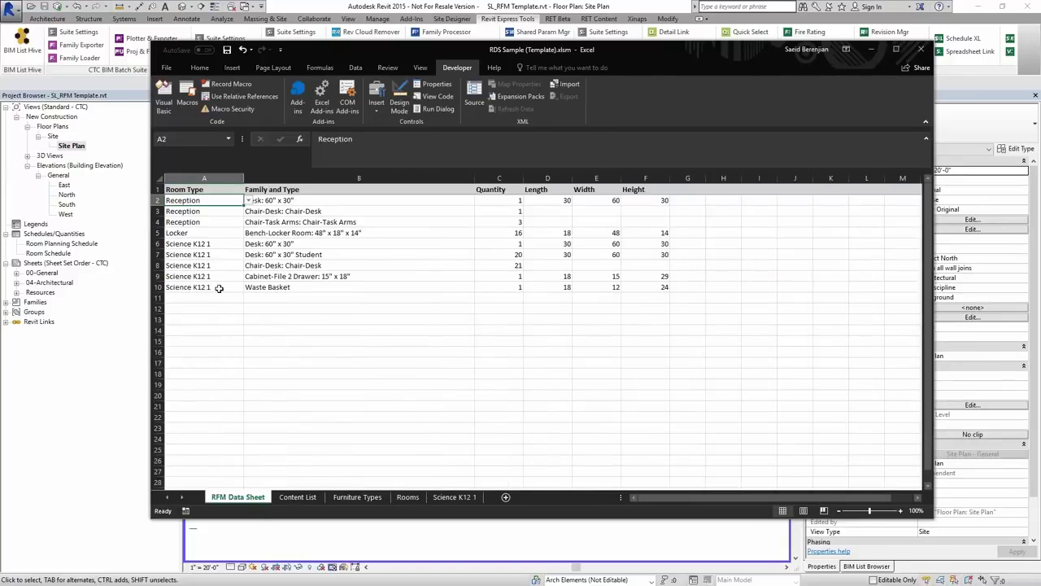
pyautogui.click(249, 200)
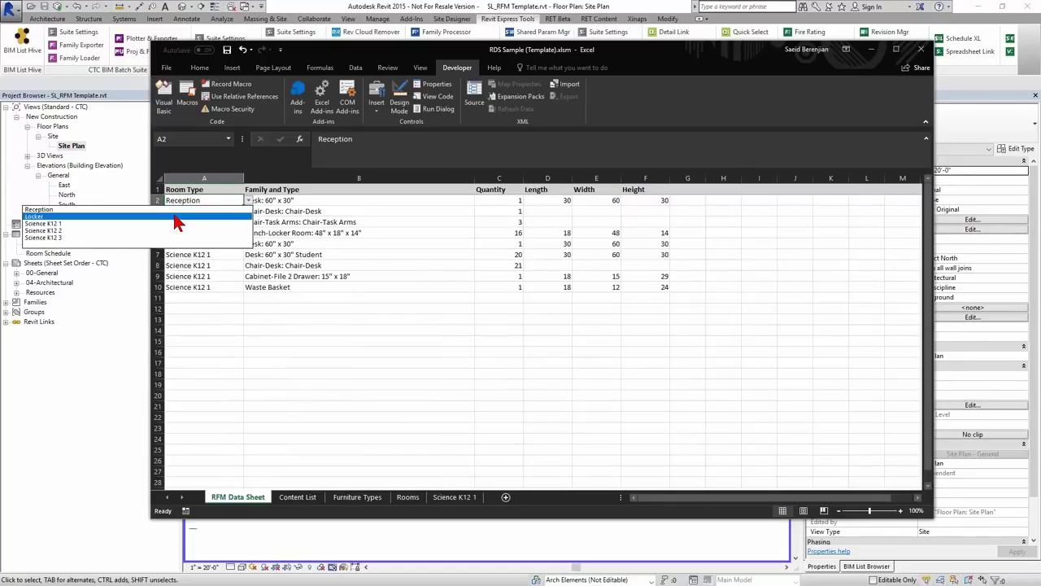
pyautogui.click(249, 204)
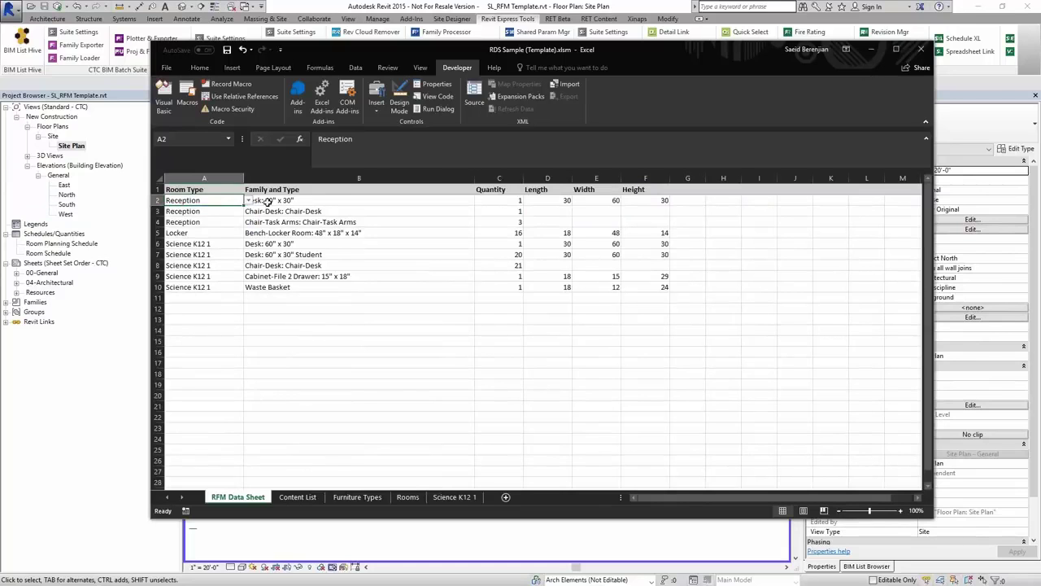
pyautogui.click(311, 198)
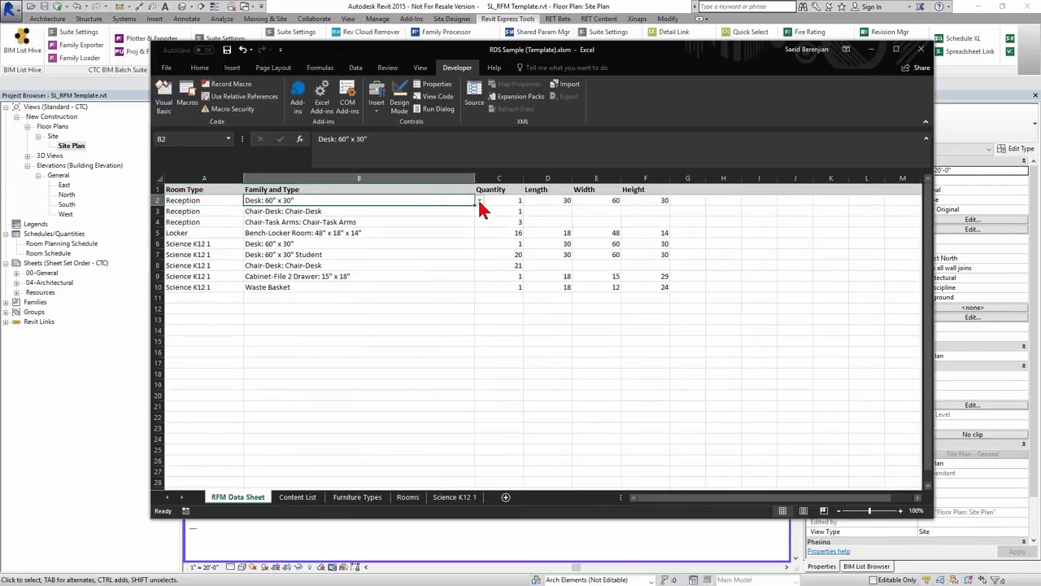
# - Check the Content List sheet, then review B2's furniture family choices without changing them
pyautogui.click(297, 496)
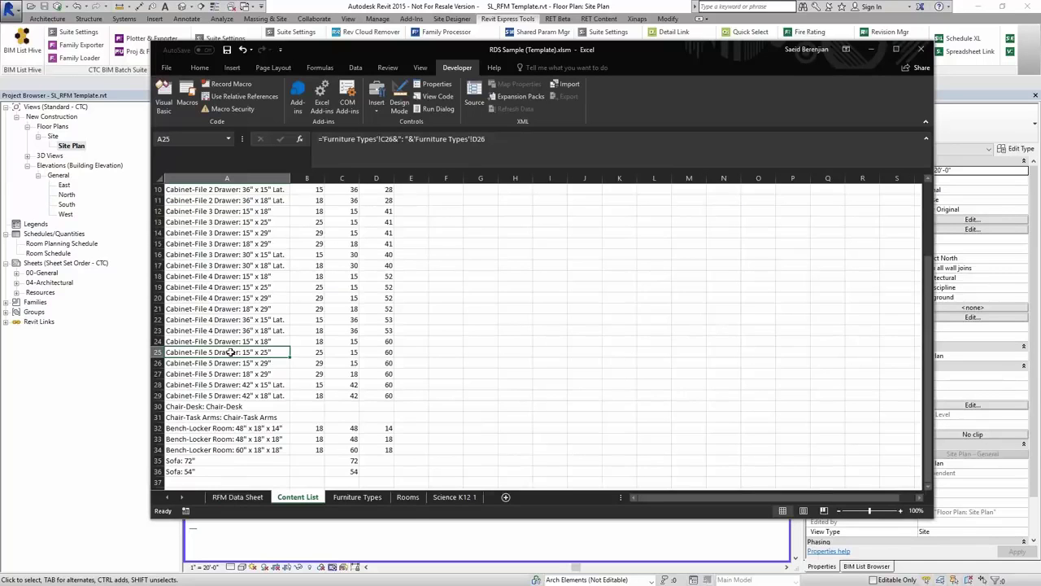
pyautogui.click(237, 496)
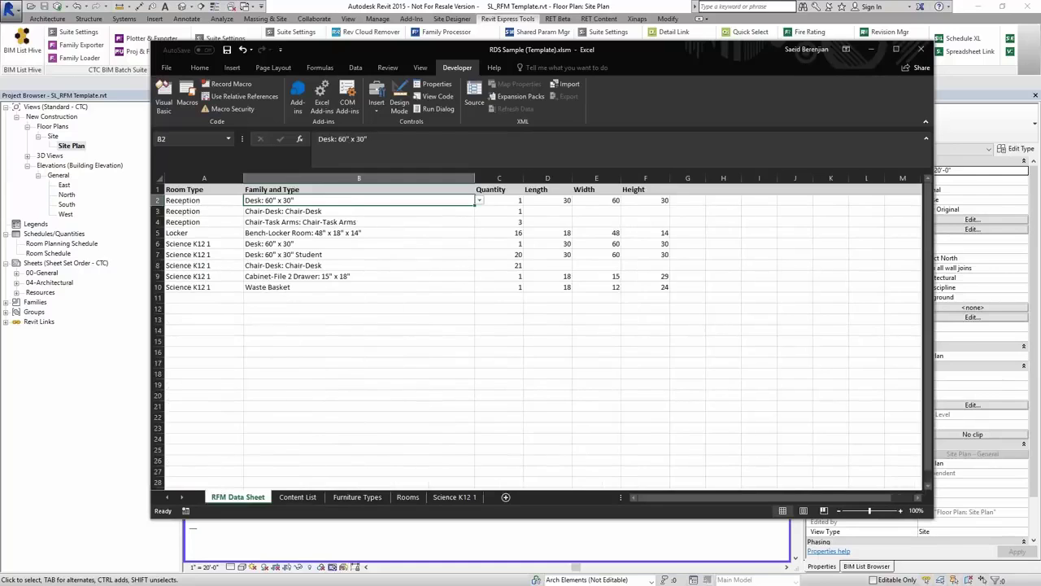
pyautogui.click(479, 202)
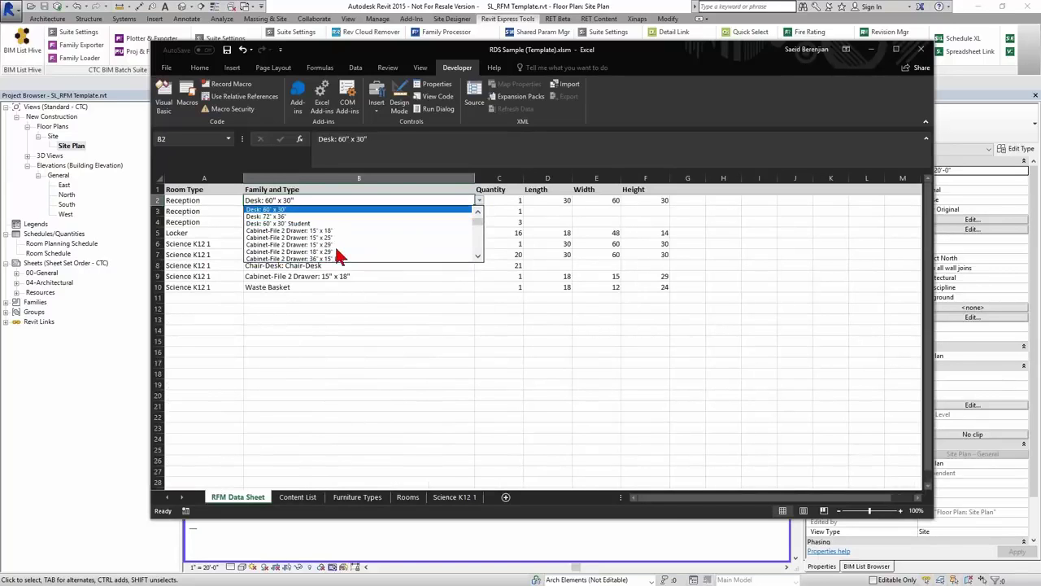
pyautogui.press('Escape')
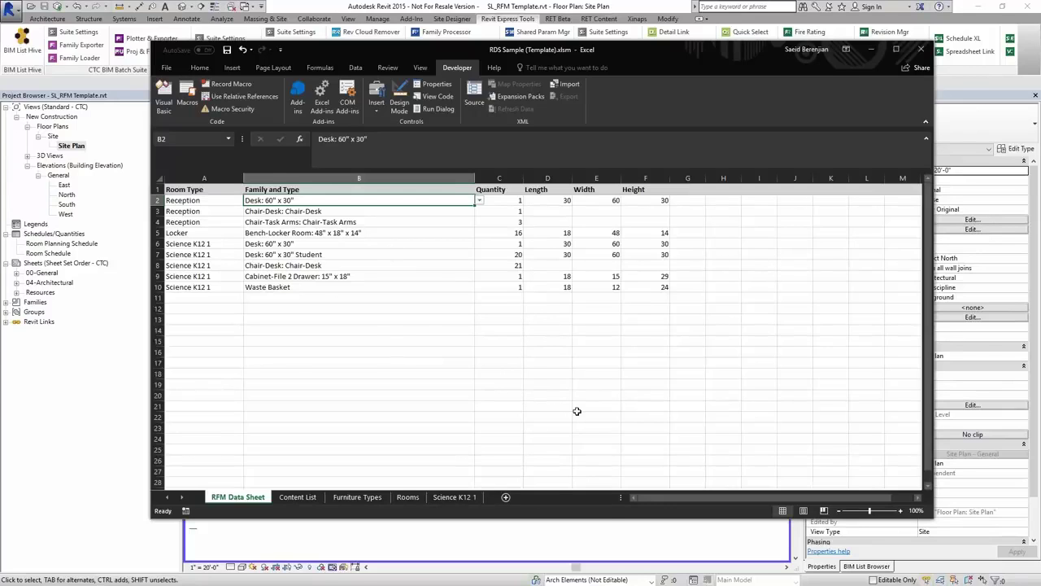
# - Show the Rooms sheet and select the Science K12 1 room name
pyautogui.click(409, 497)
pyautogui.click(409, 245)
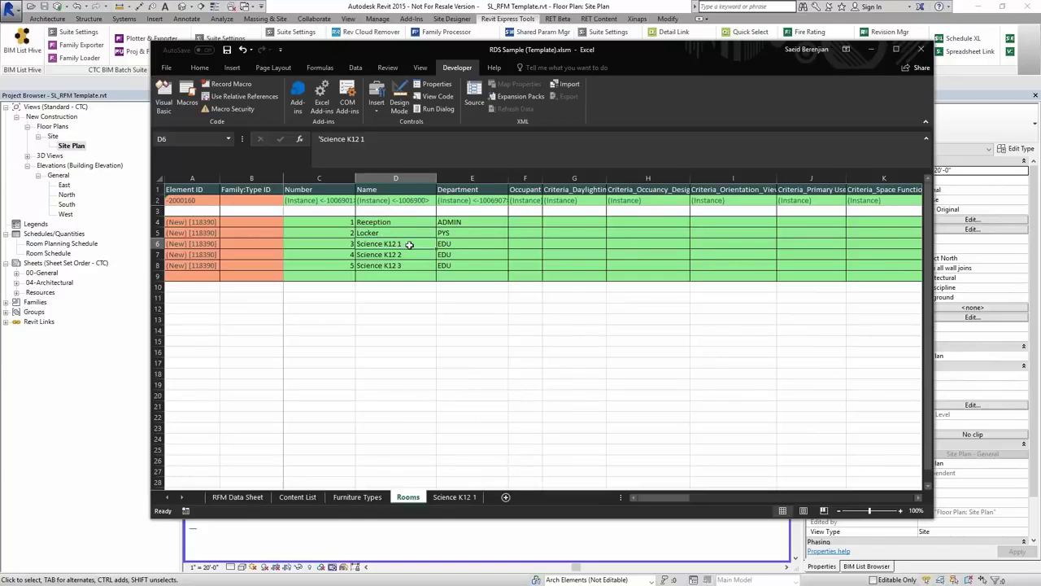
# - Enter LT-1 daylighting in G6 and EDU NF Seating occupancy in H6 for Science K12 1
pyautogui.click(574, 244)
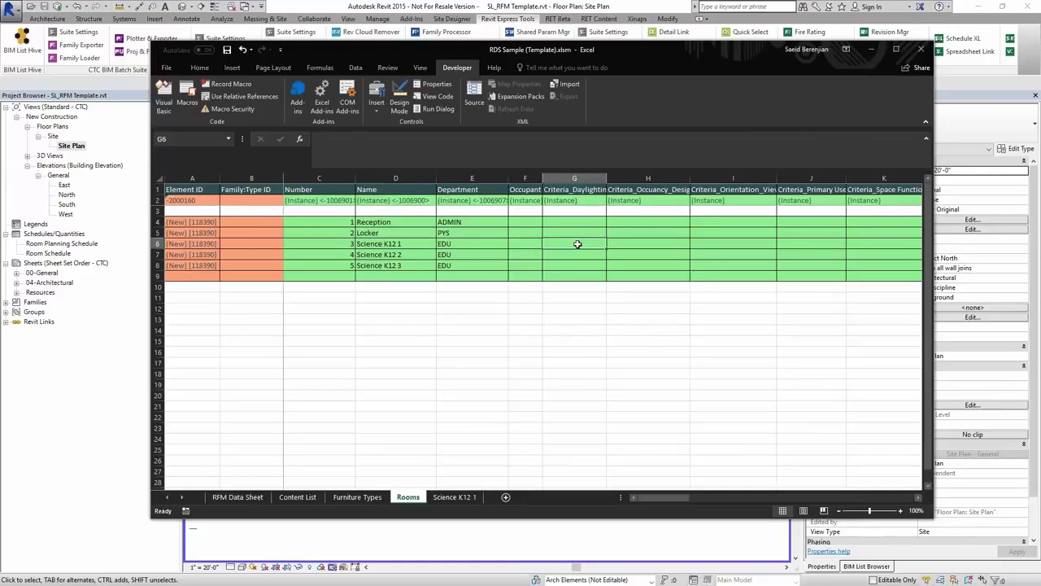
pyautogui.write('LT-1')
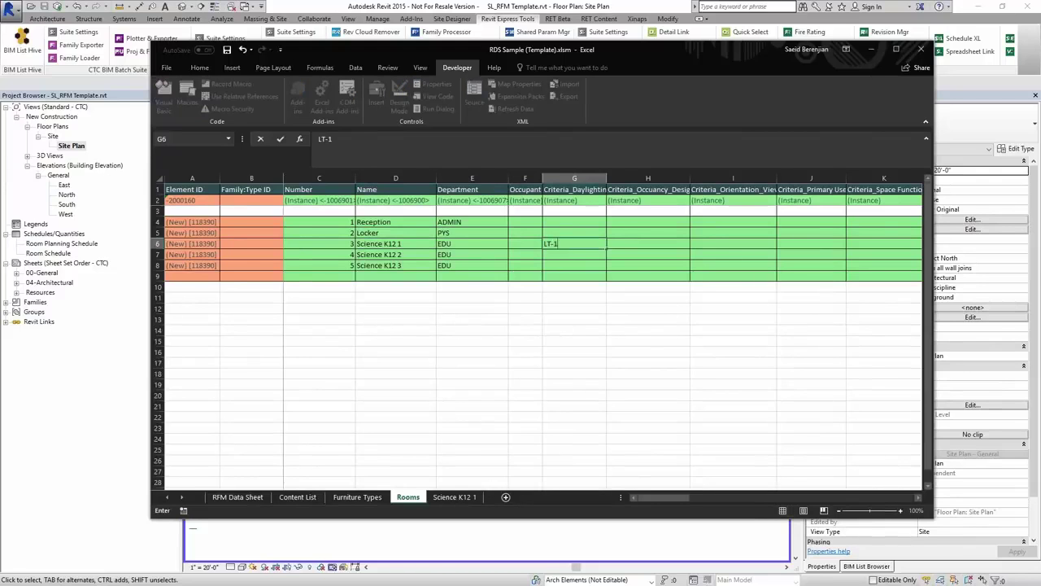
pyautogui.press('Return')
pyautogui.click(628, 245)
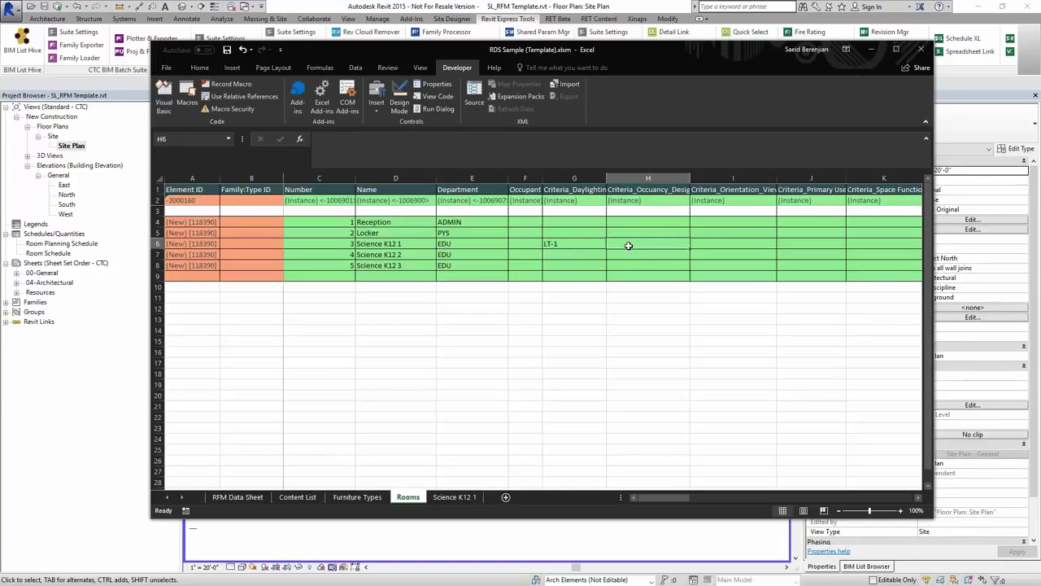
pyautogui.write('EDU')
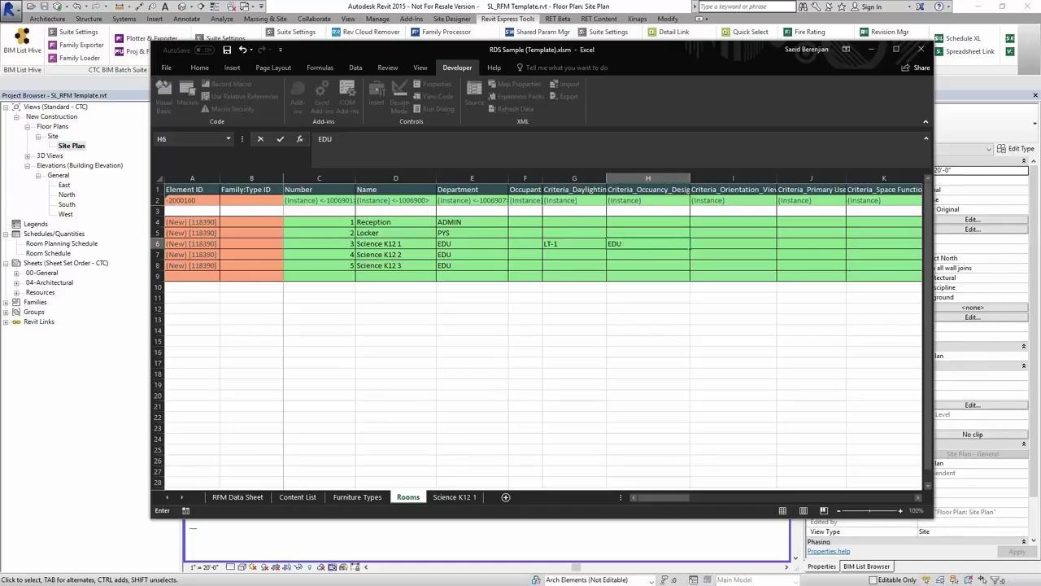
pyautogui.write(' NF Seating')
pyautogui.press('Return')
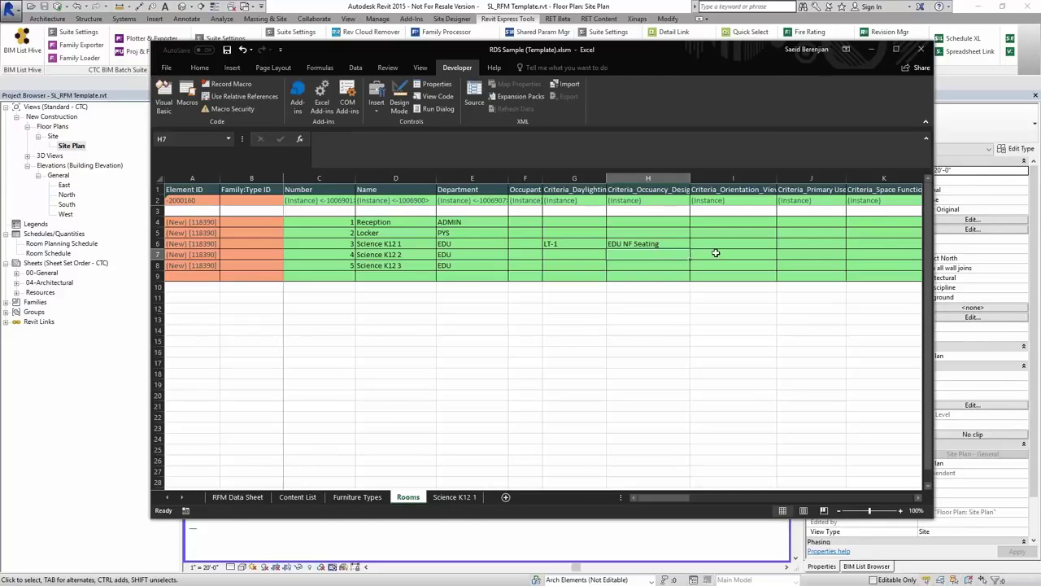
# - Select Science K12 1 and display its room data sheet
pyautogui.click(716, 252)
pyautogui.click(421, 247)
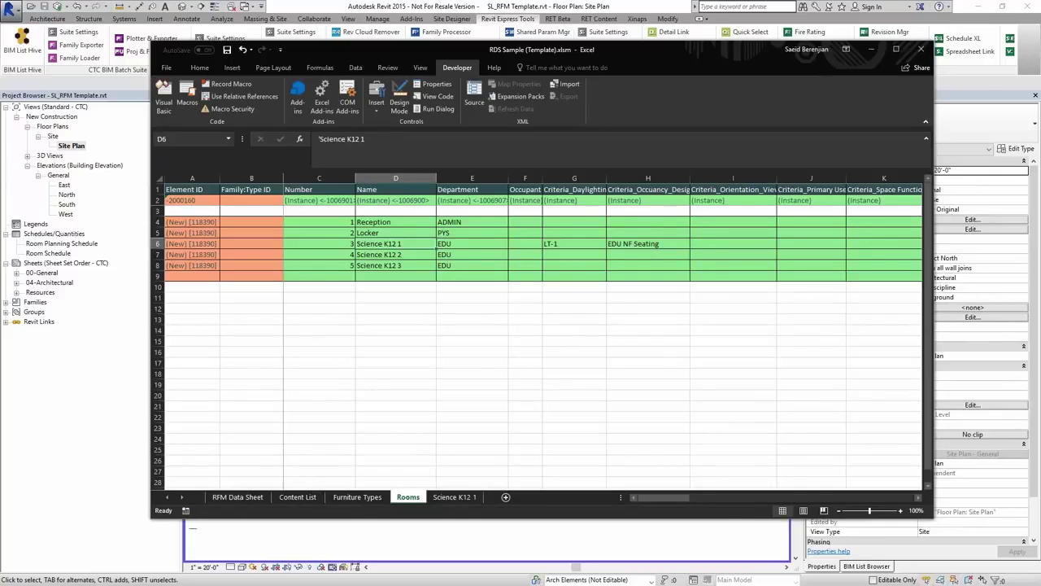
pyautogui.click(454, 497)
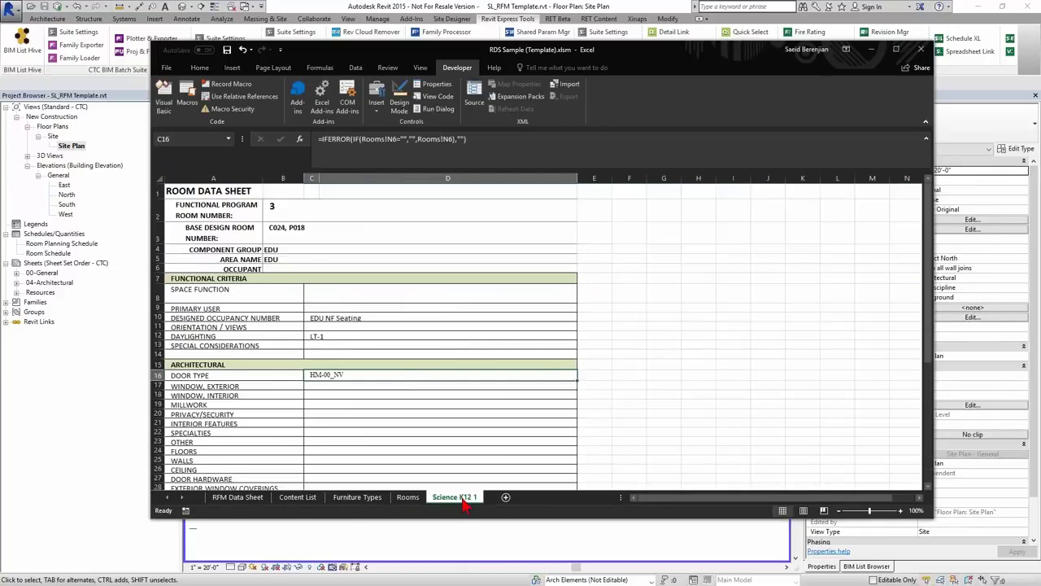
# - Delete the outdated Science K12 1 sheet and run the RDS_Copy_Update macro to regenerate it
pyautogui.rightClick(462, 497)
pyautogui.click(489, 385)
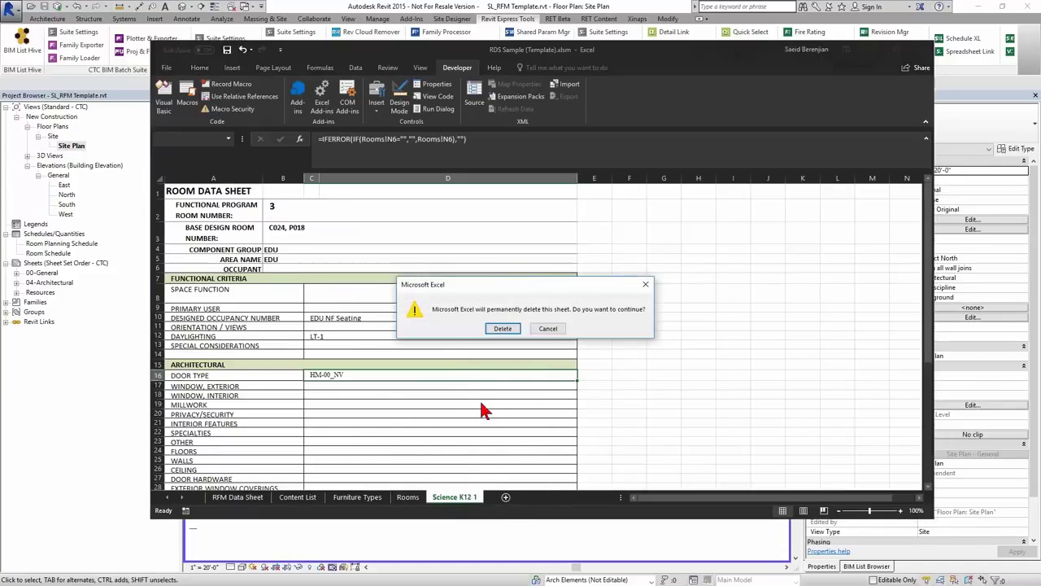
pyautogui.click(501, 330)
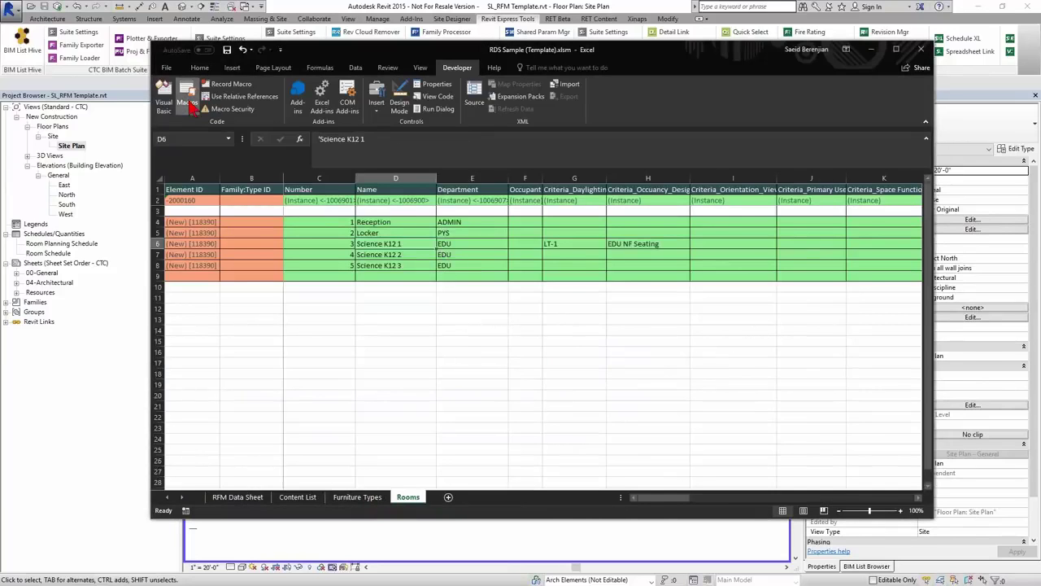
pyautogui.click(187, 96)
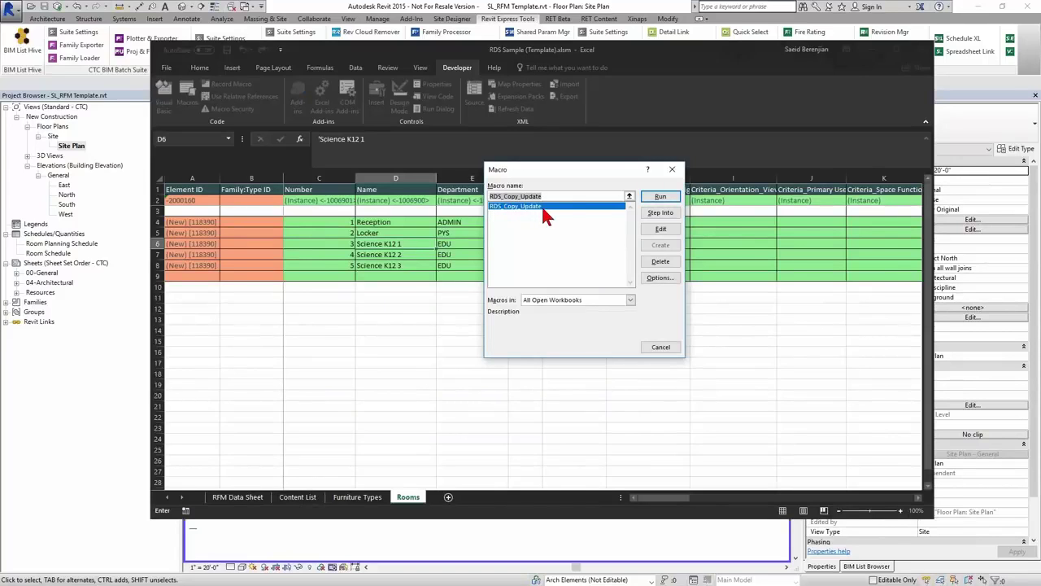
pyautogui.click(659, 197)
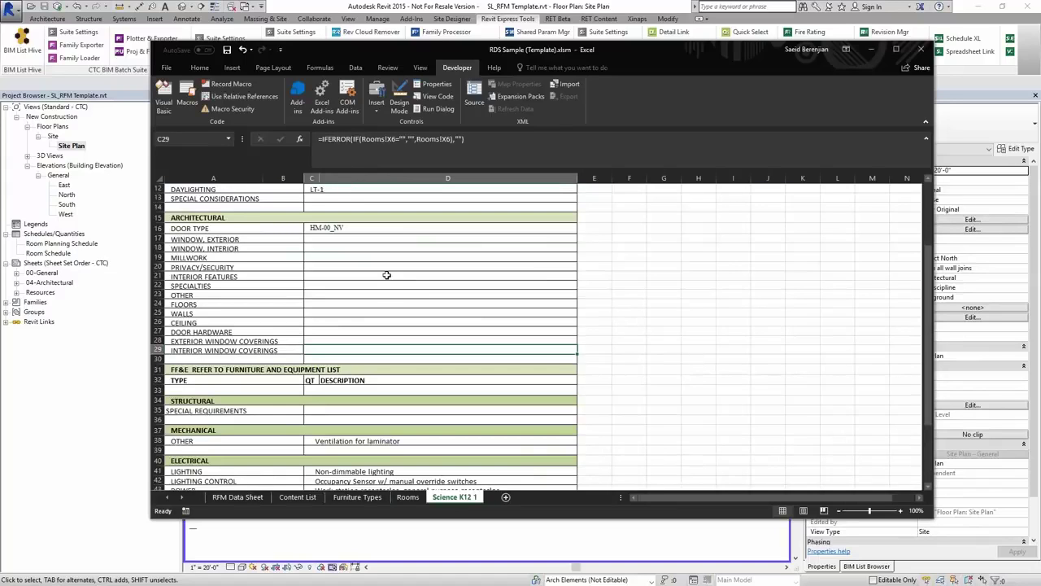
# - Verify the new sheet shows LT-1, EDU NF Seating, room numbers C024, P018 and blank special considerations
pyautogui.scroll(4, 325, 198)
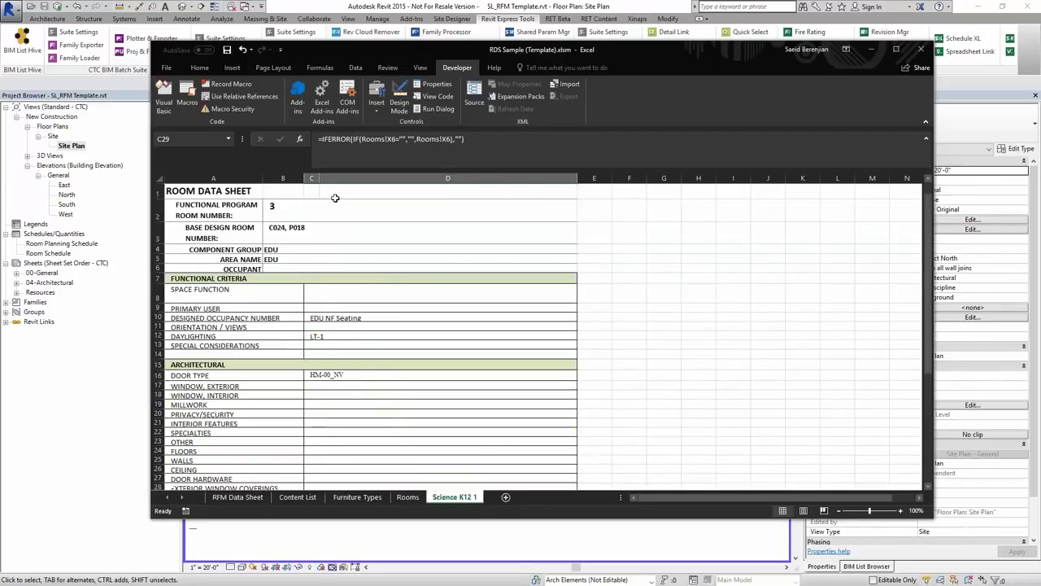
pyautogui.click(329, 336)
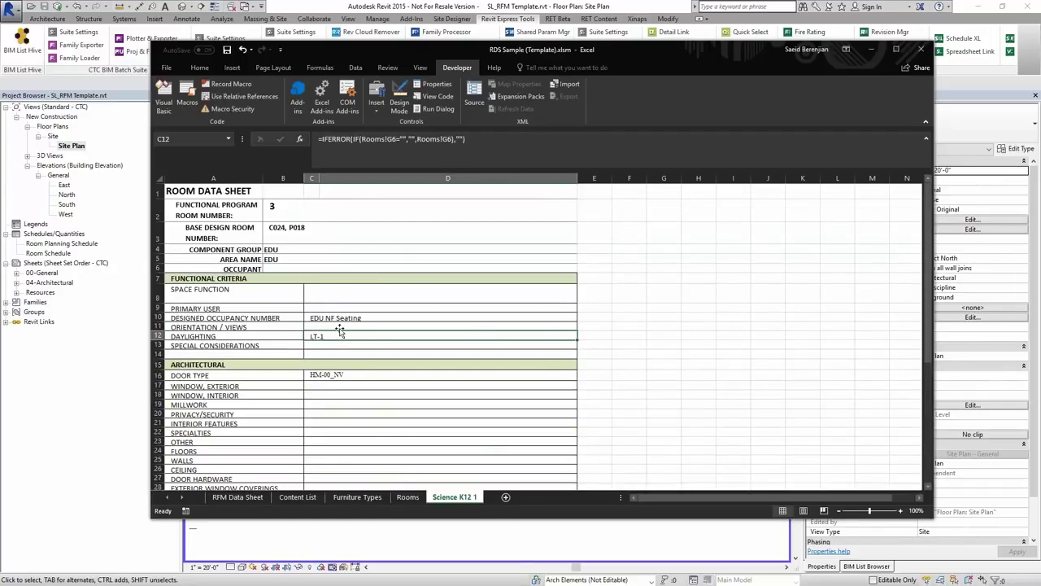
pyautogui.click(366, 318)
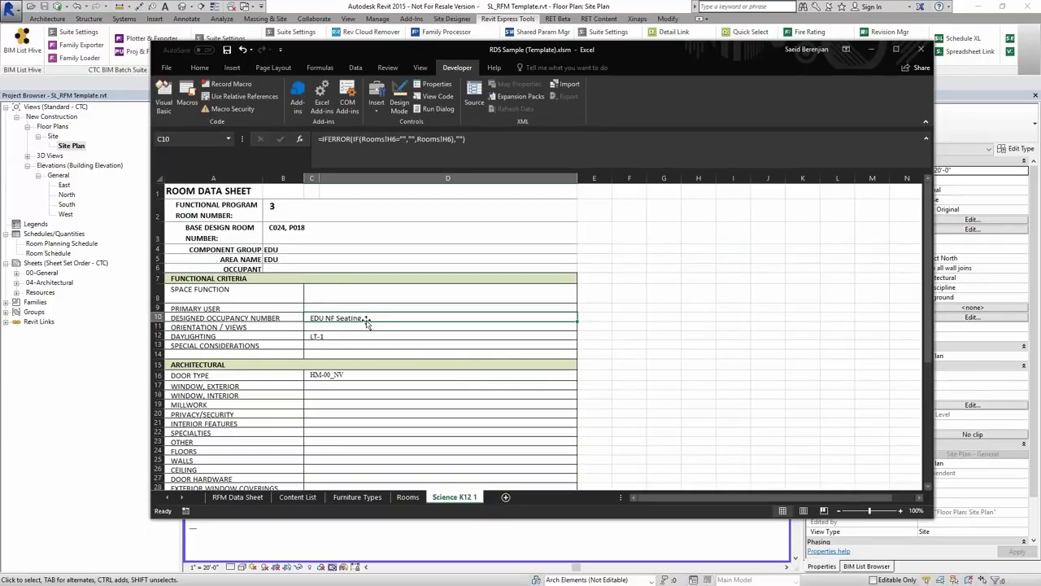
pyautogui.click(280, 210)
pyautogui.click(309, 235)
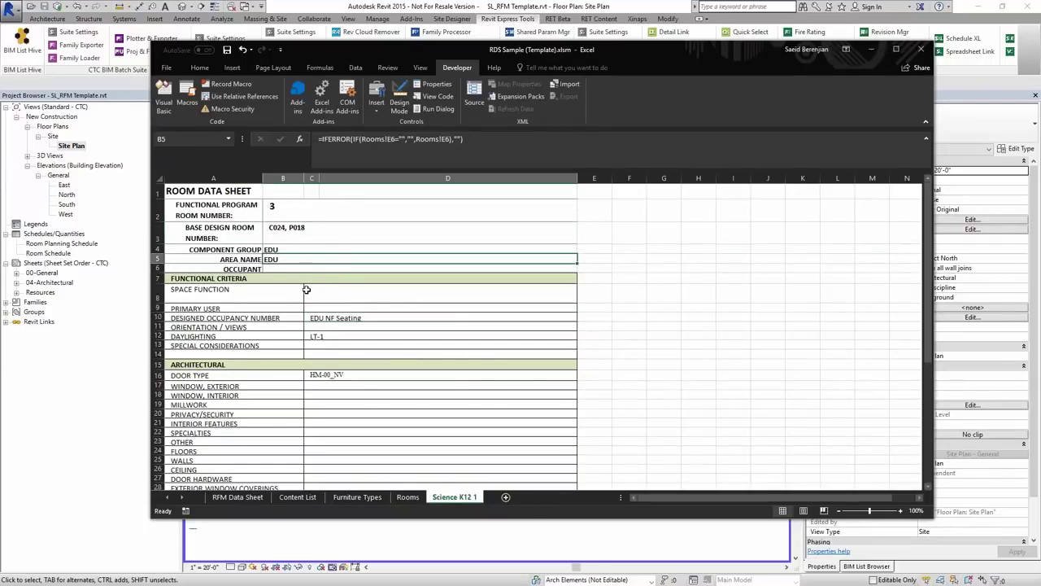
pyautogui.click(334, 350)
# - Compare the regenerated sheet with the Rooms table, then select Science K12 2 on Rooms
pyautogui.click(407, 498)
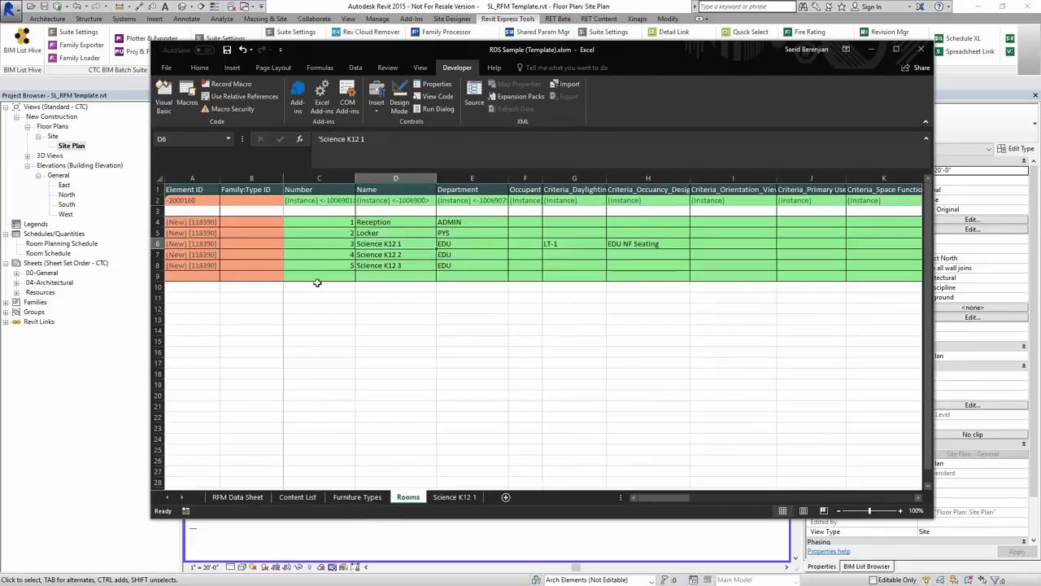
pyautogui.click(447, 500)
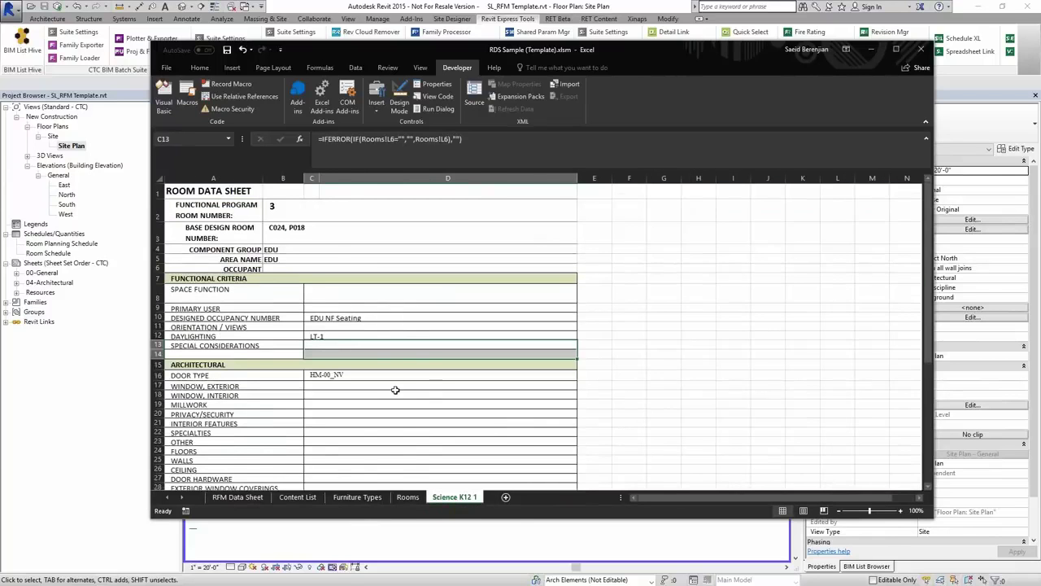
pyautogui.scroll(-17, 395, 390)
pyautogui.scroll(7, 395, 390)
pyautogui.scroll(10, 394, 389)
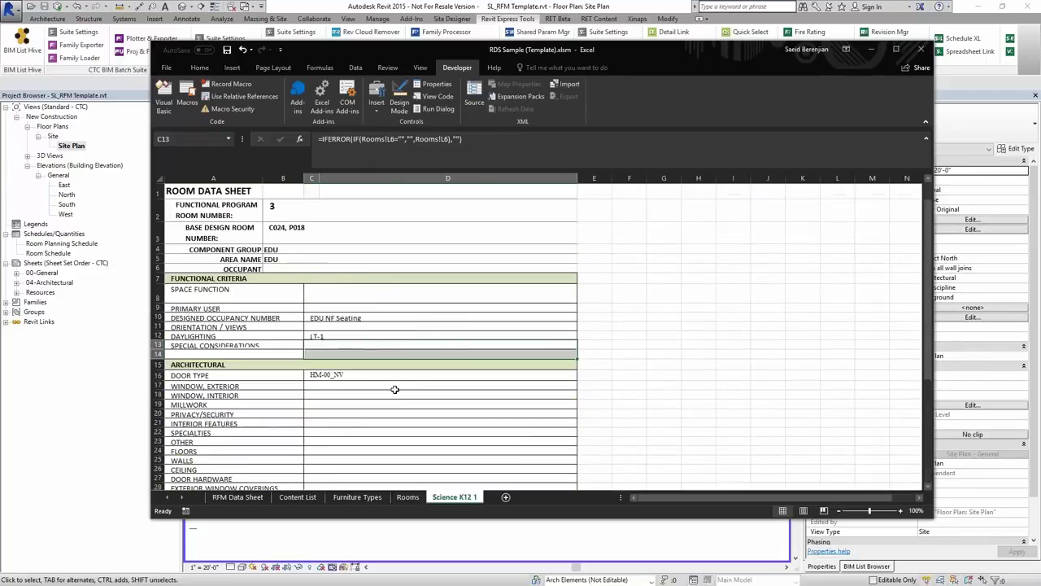
pyautogui.click(407, 496)
pyautogui.click(391, 254)
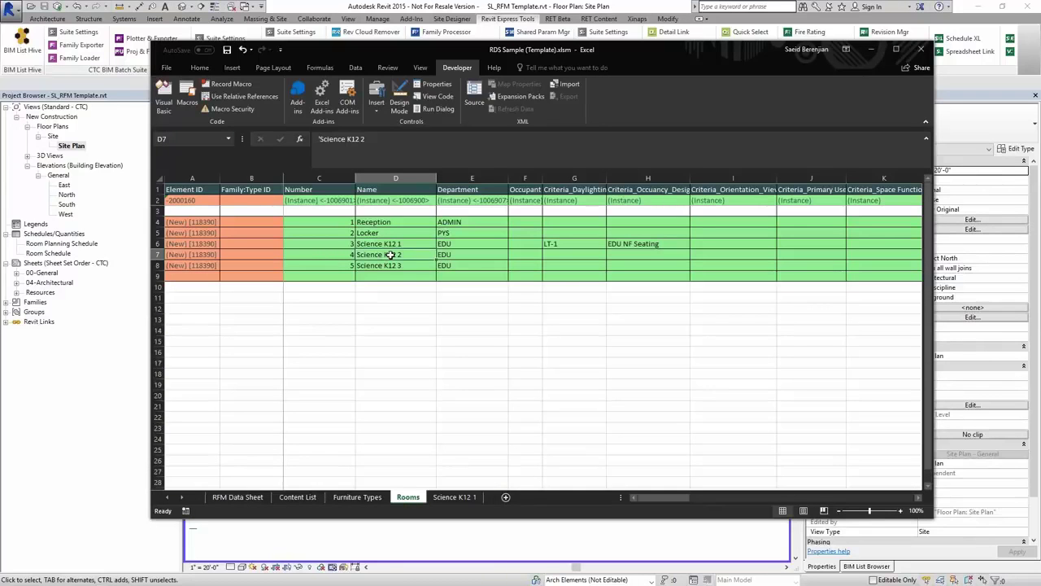
# - Generate the Science K12 2 room data sheet from the Rooms table
pyautogui.doubleClick(390, 255)
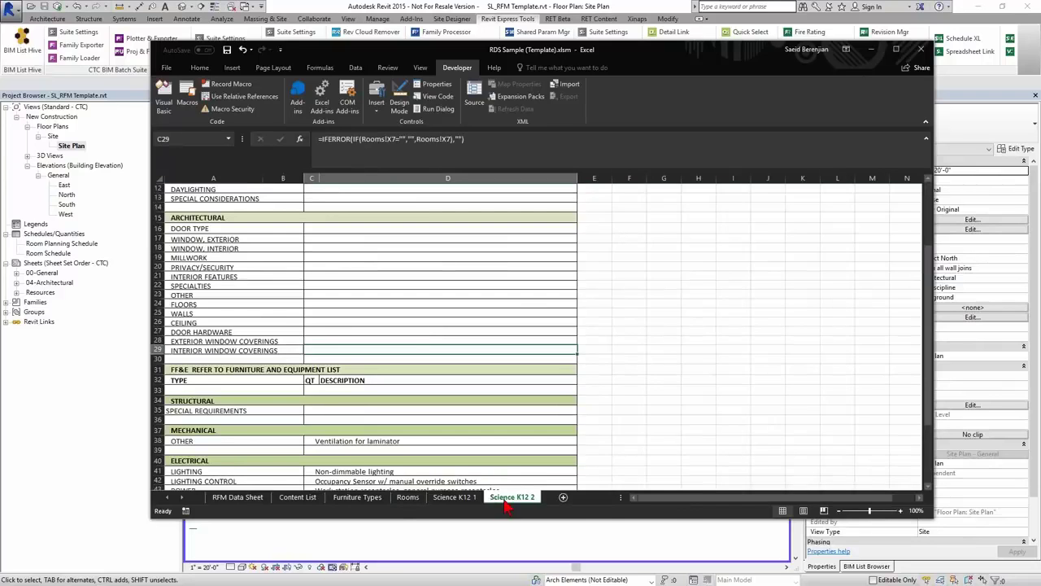
pyautogui.click(407, 497)
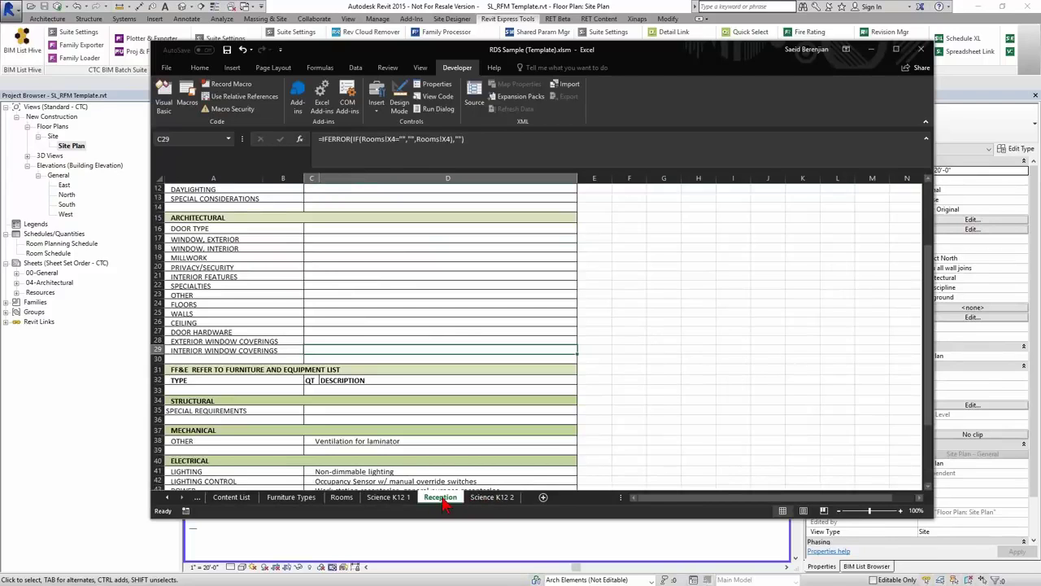
pyautogui.scroll(4, 406, 417)
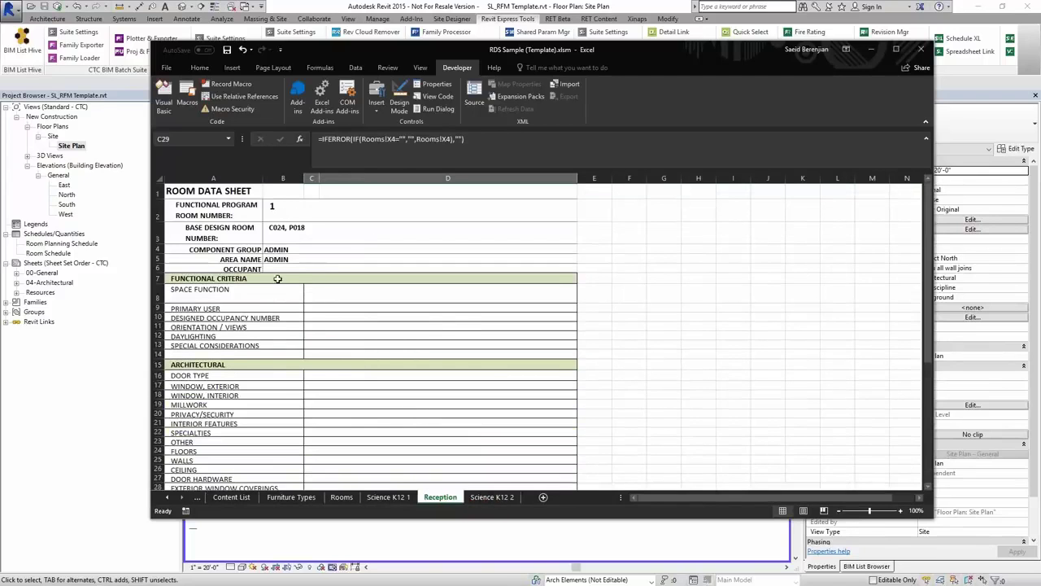
pyautogui.scroll(-8, 342, 350)
pyautogui.scroll(8, 356, 432)
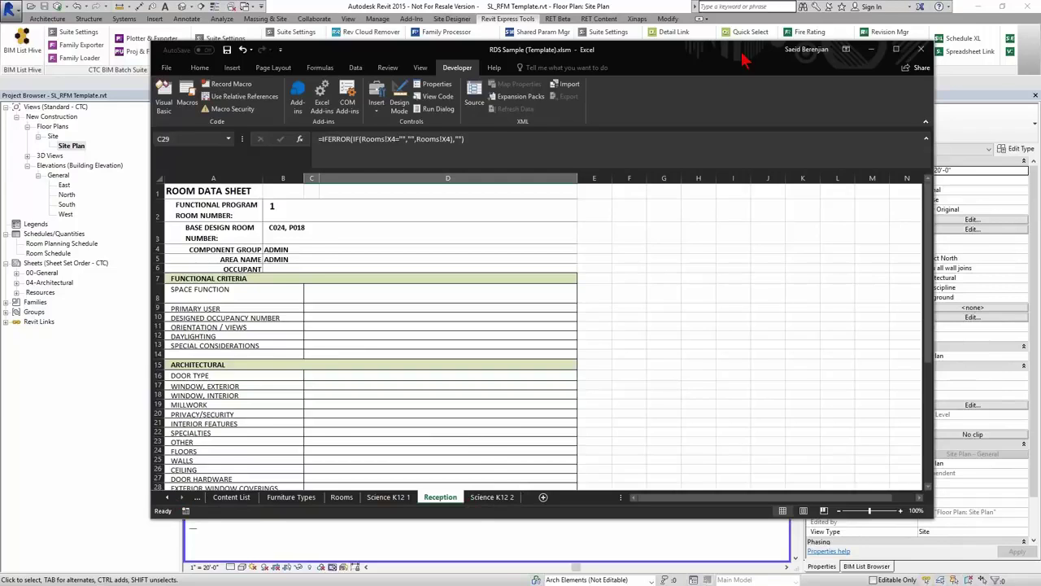
# - Move the Excel window down to uncover Revit and display the RFM Data Sheet furniture table
pyautogui.moveTo(745, 51); pyautogui.dragTo(742, 98)
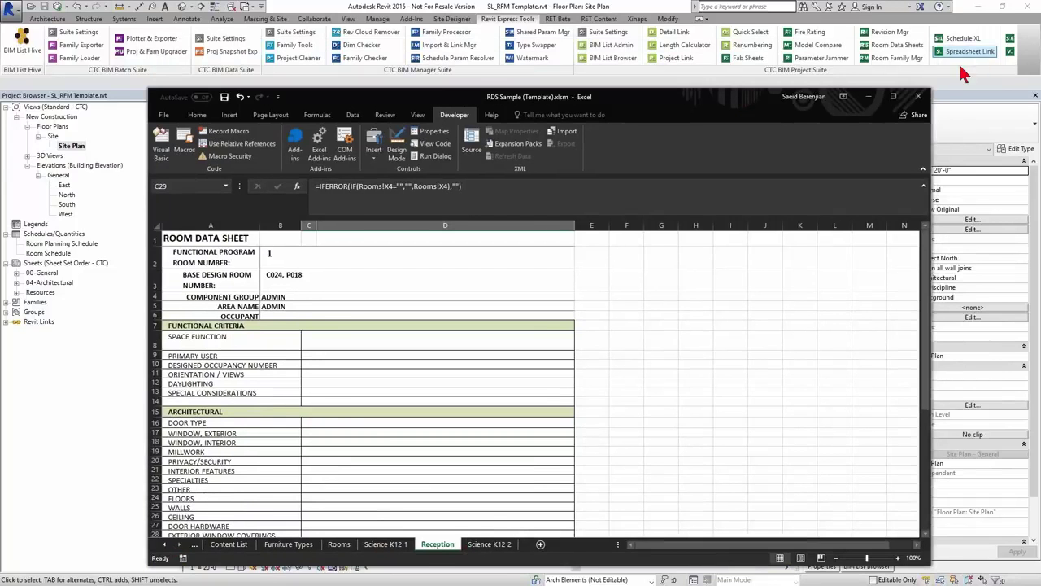
pyautogui.click(338, 543)
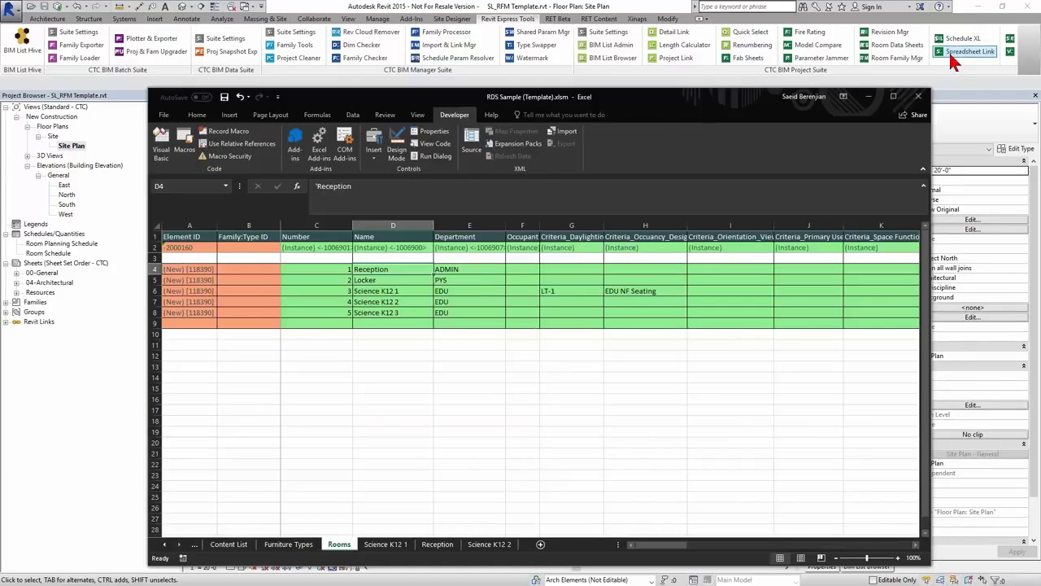
pyautogui.click(230, 543)
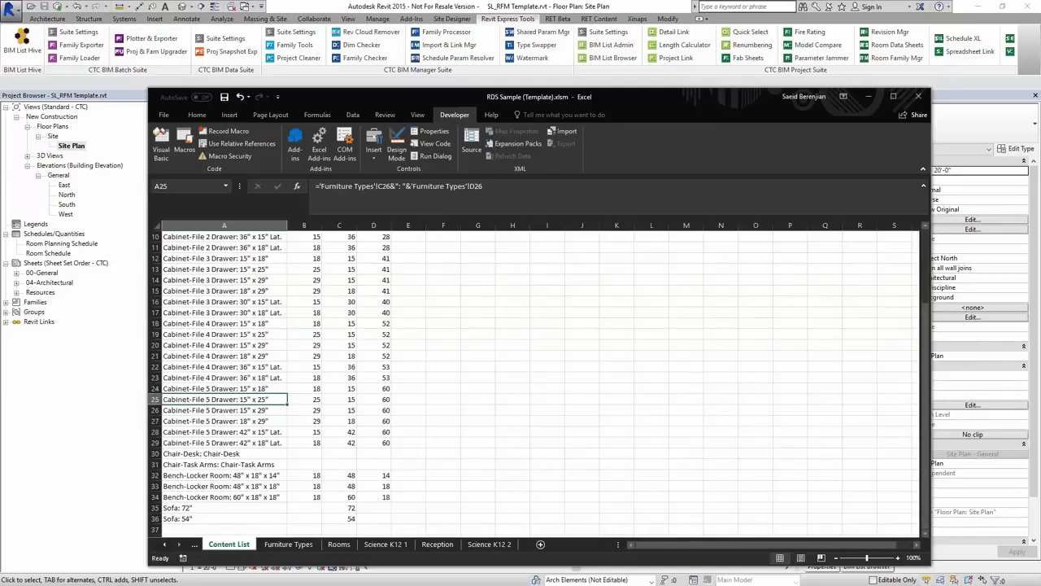
pyautogui.click(194, 543)
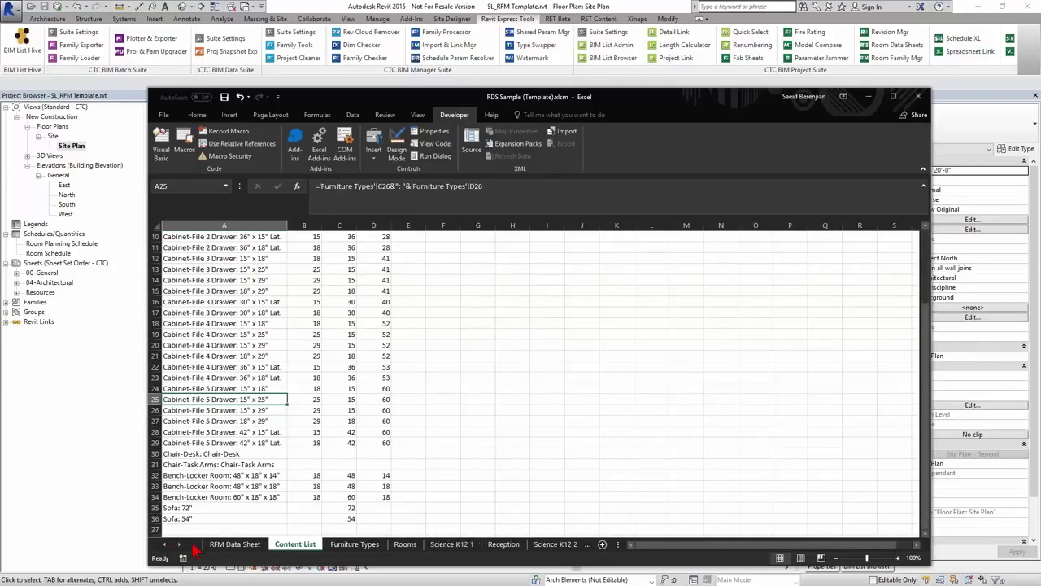
pyautogui.click(215, 545)
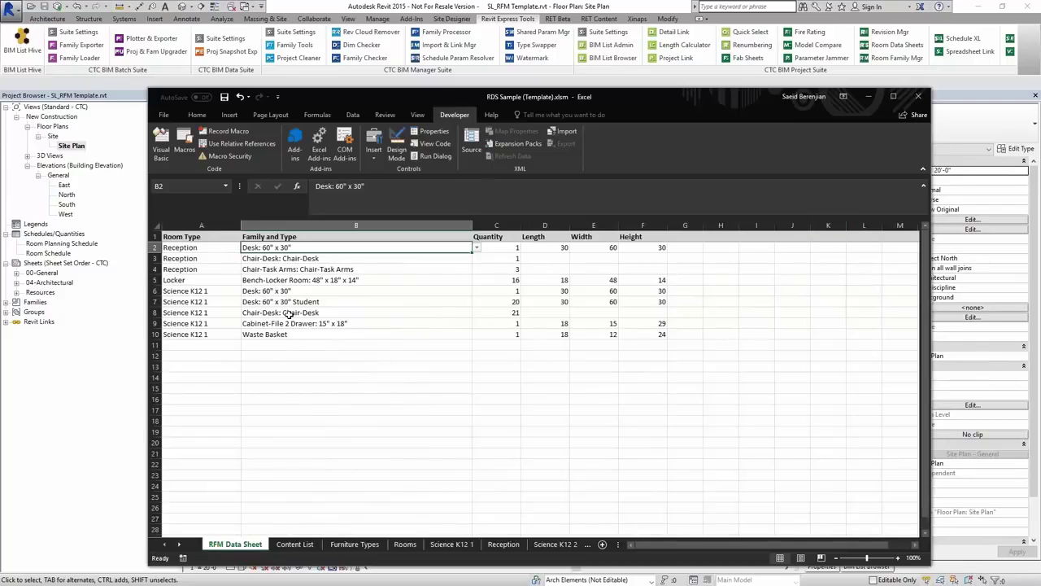